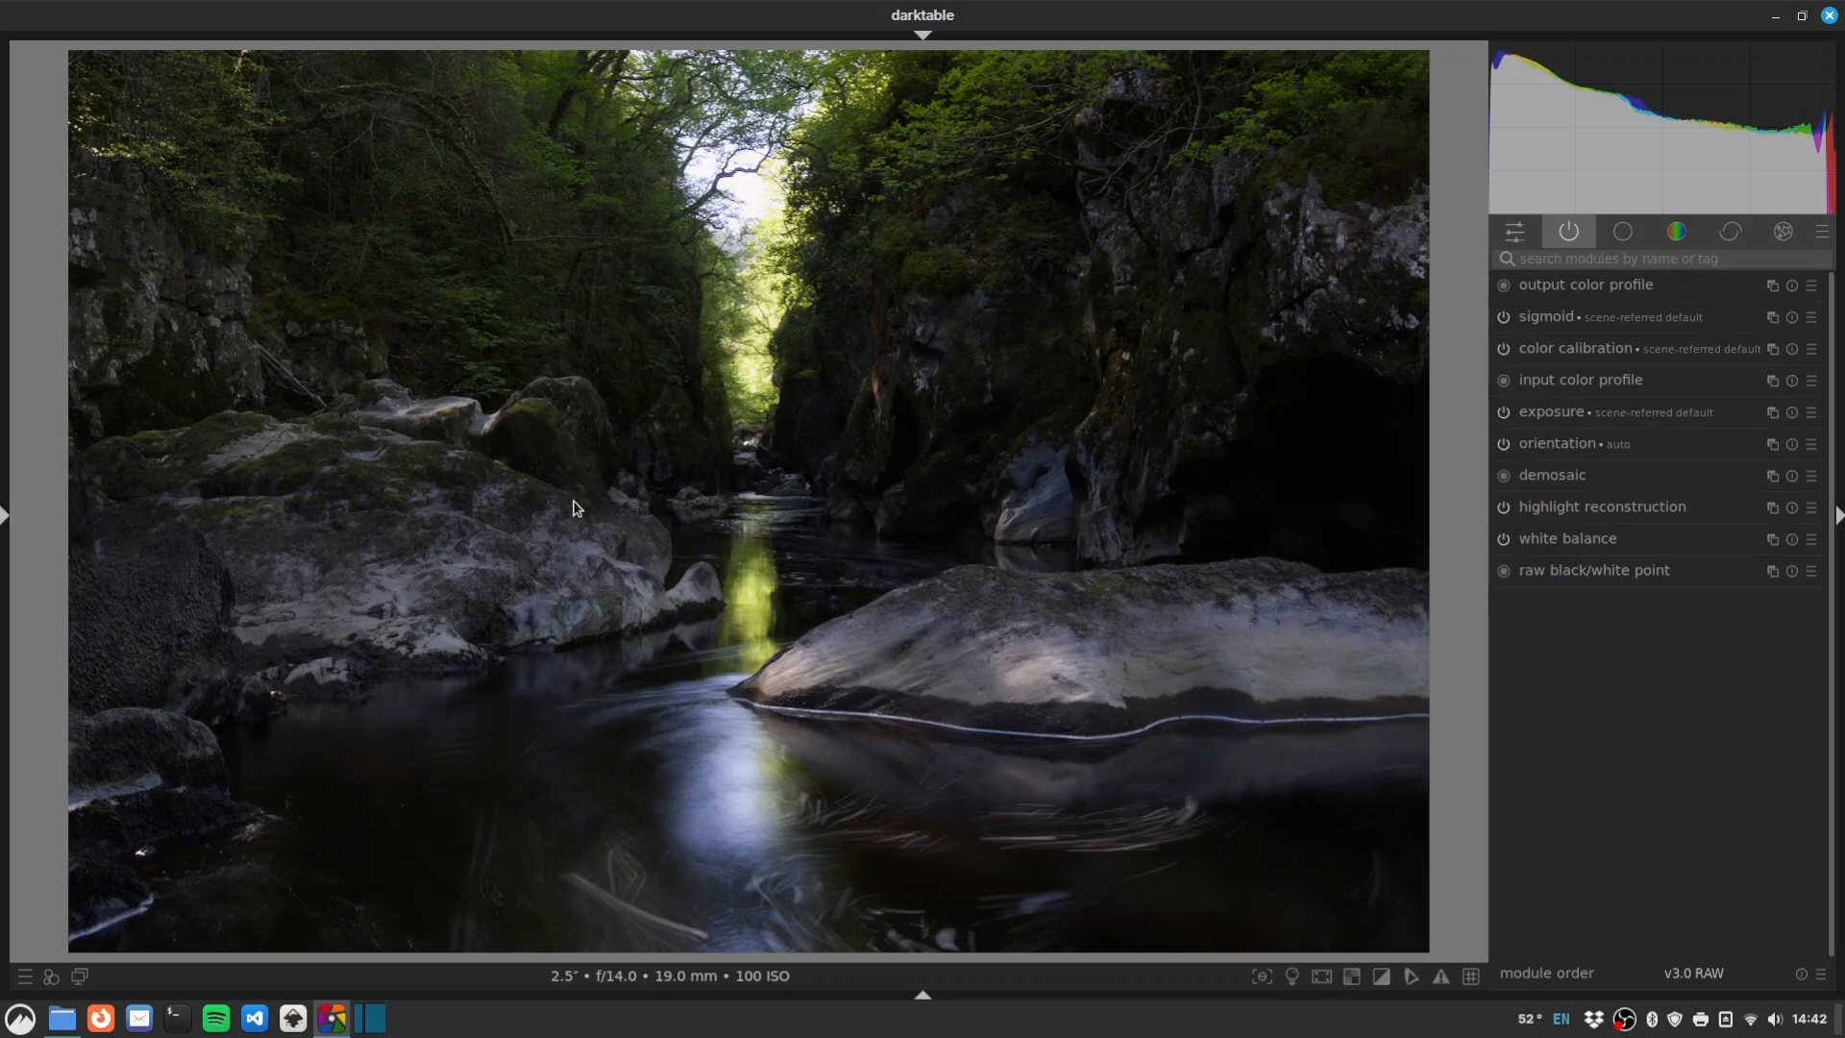
Find the lens correction module and enable it for the gorge photo.
click(1560, 259)
text(lens)
click(1505, 319)
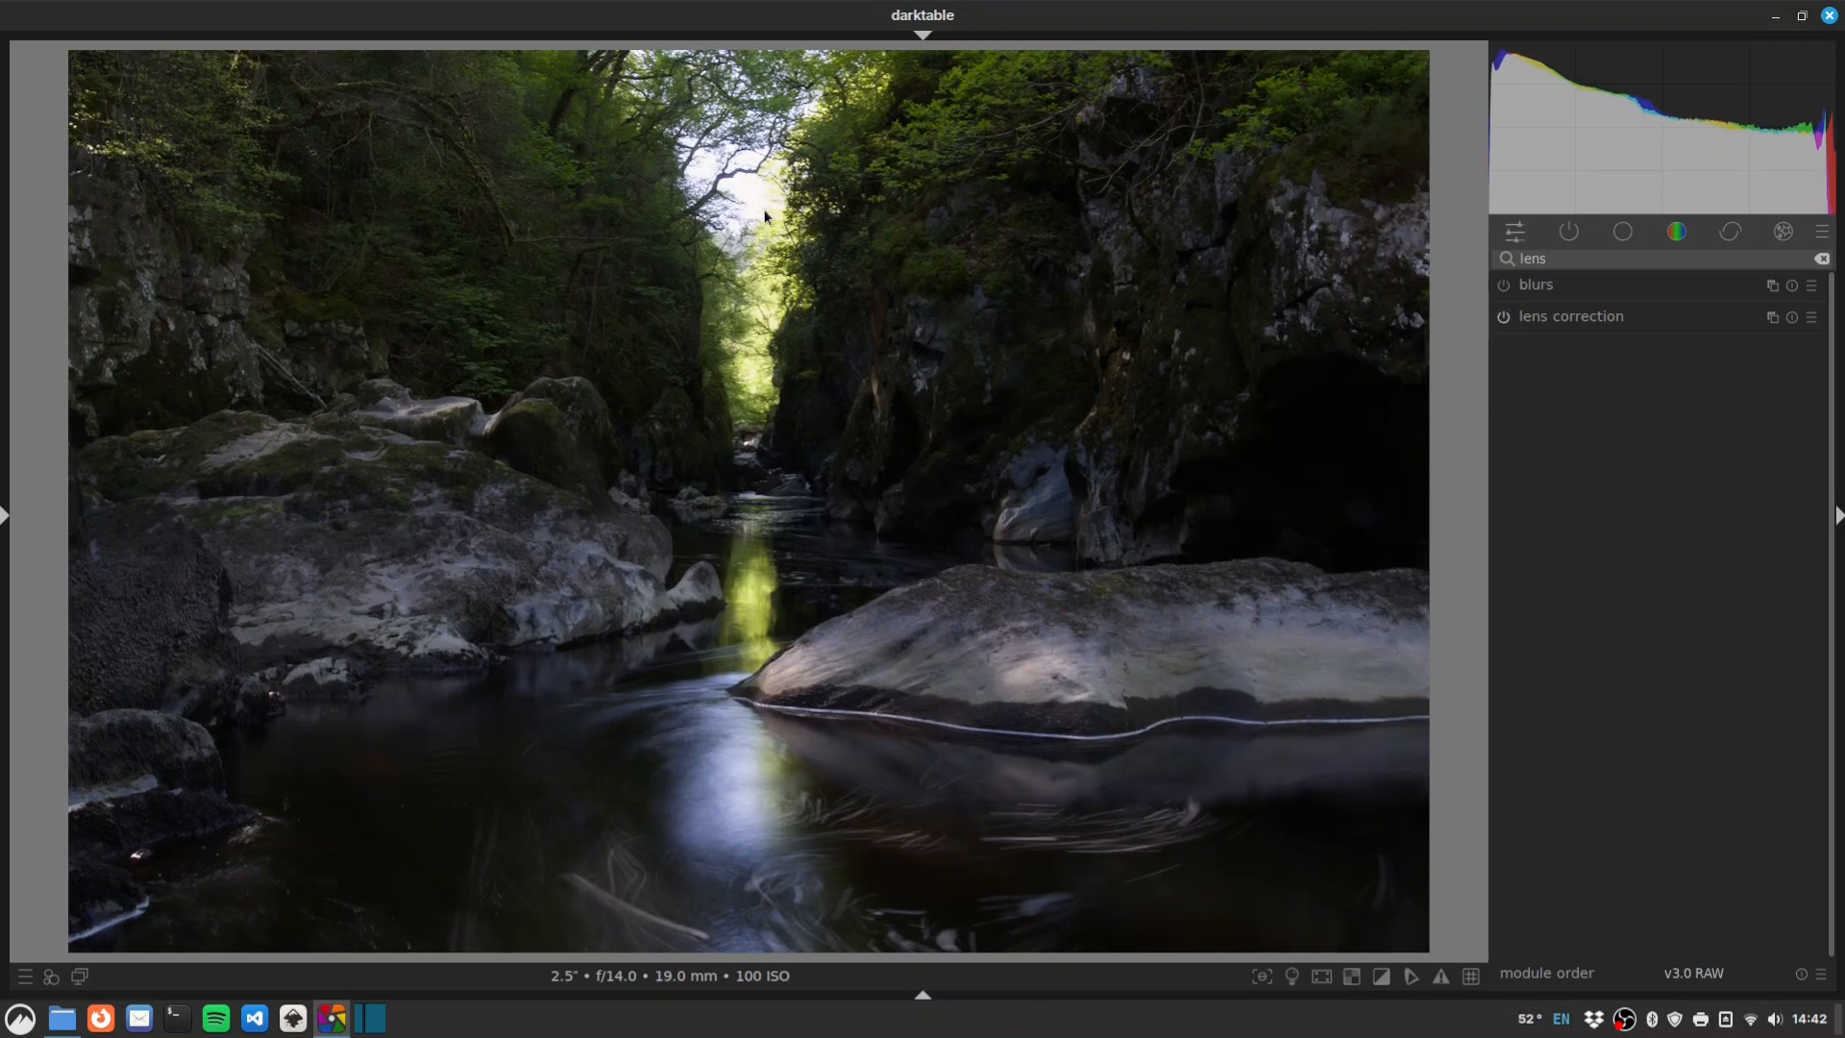
Check the bright branches for colour fringing, enable the chromatic aberrations module, and return to the list of active modules.
scroll(729, 204, up, 2)
scroll(707, 144, up, 1)
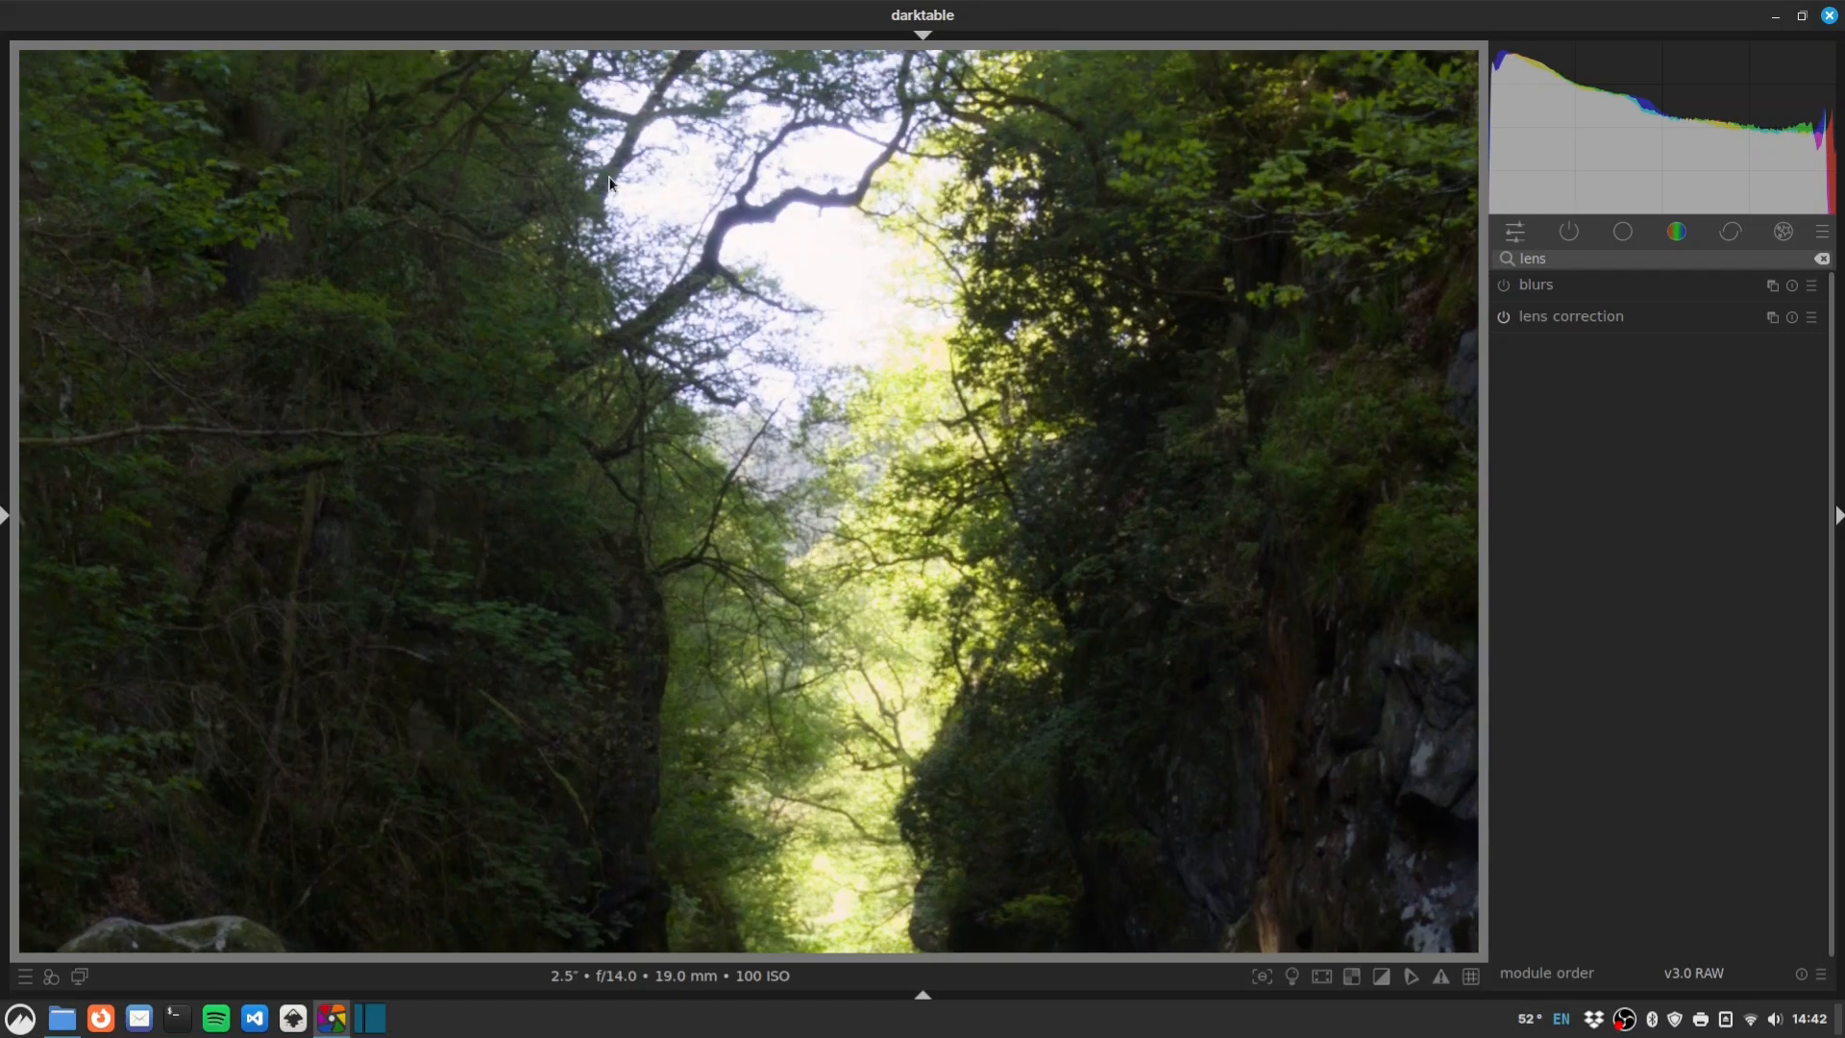
scroll(726, 221, up, 1)
scroll(740, 239, up, 1)
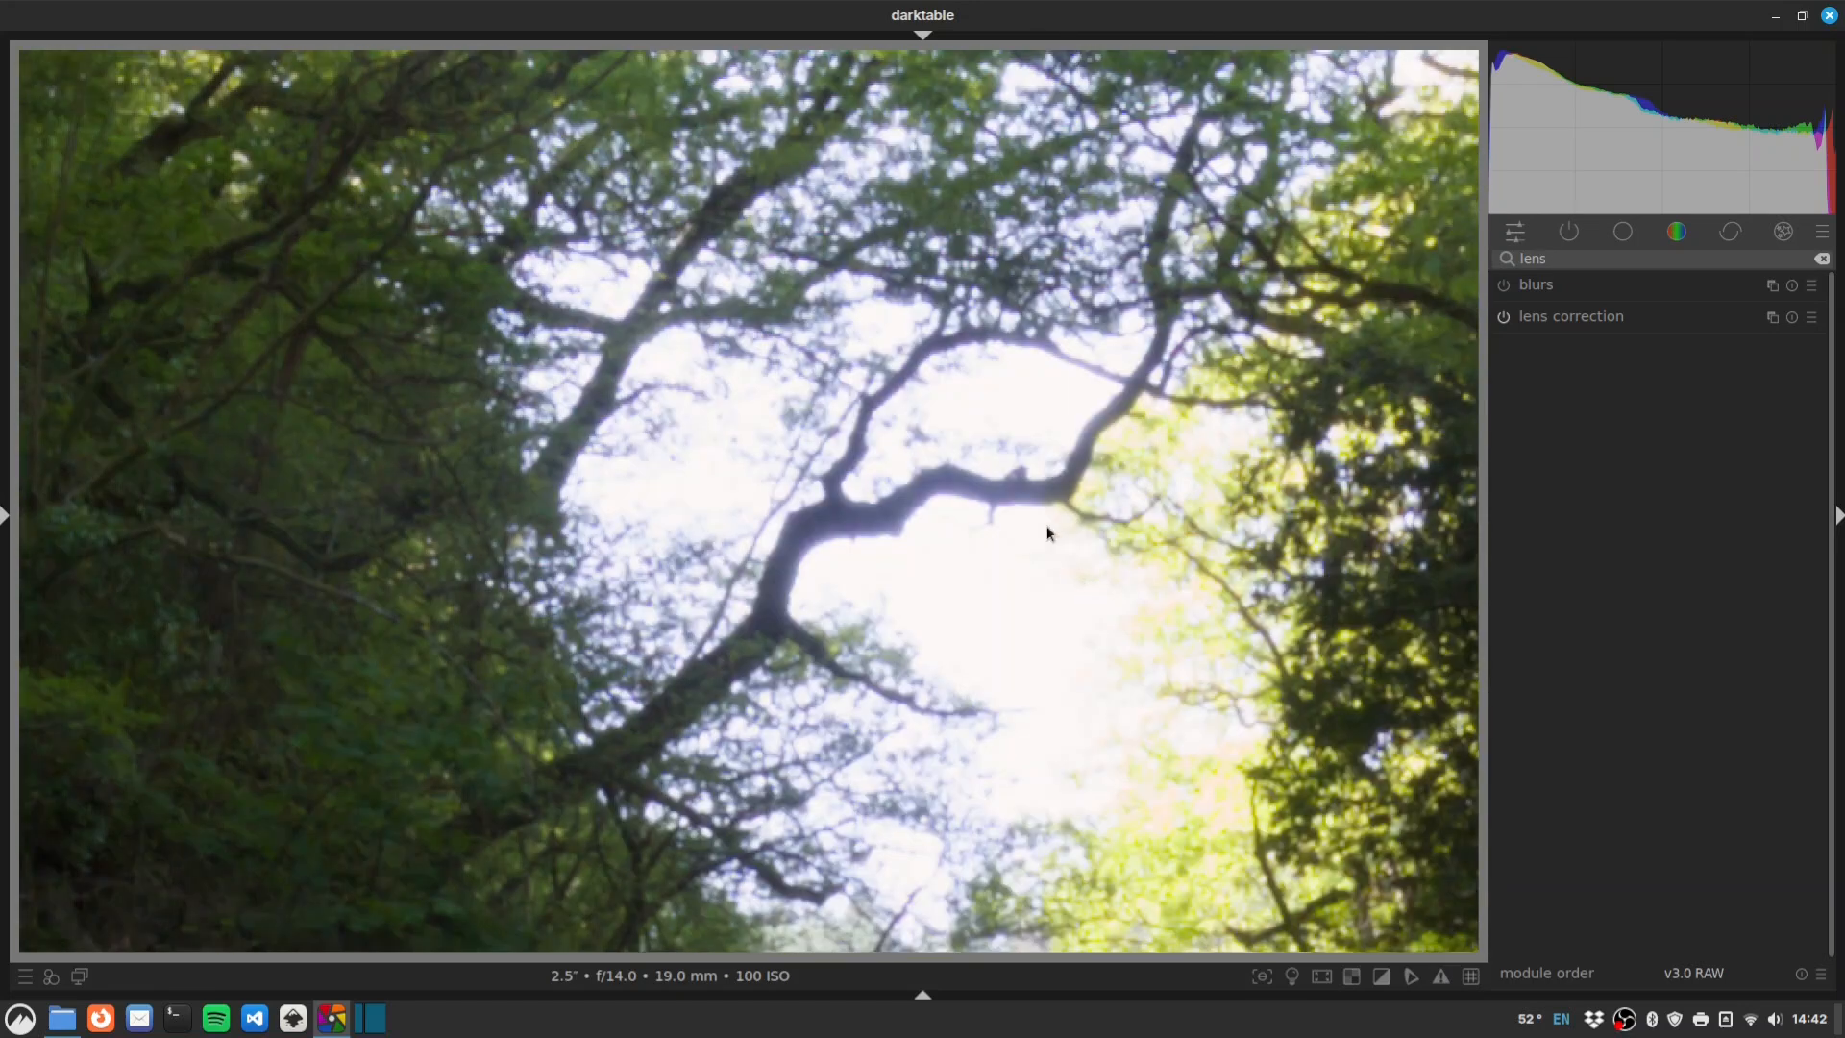
double_click(1546, 259)
text(chromat)
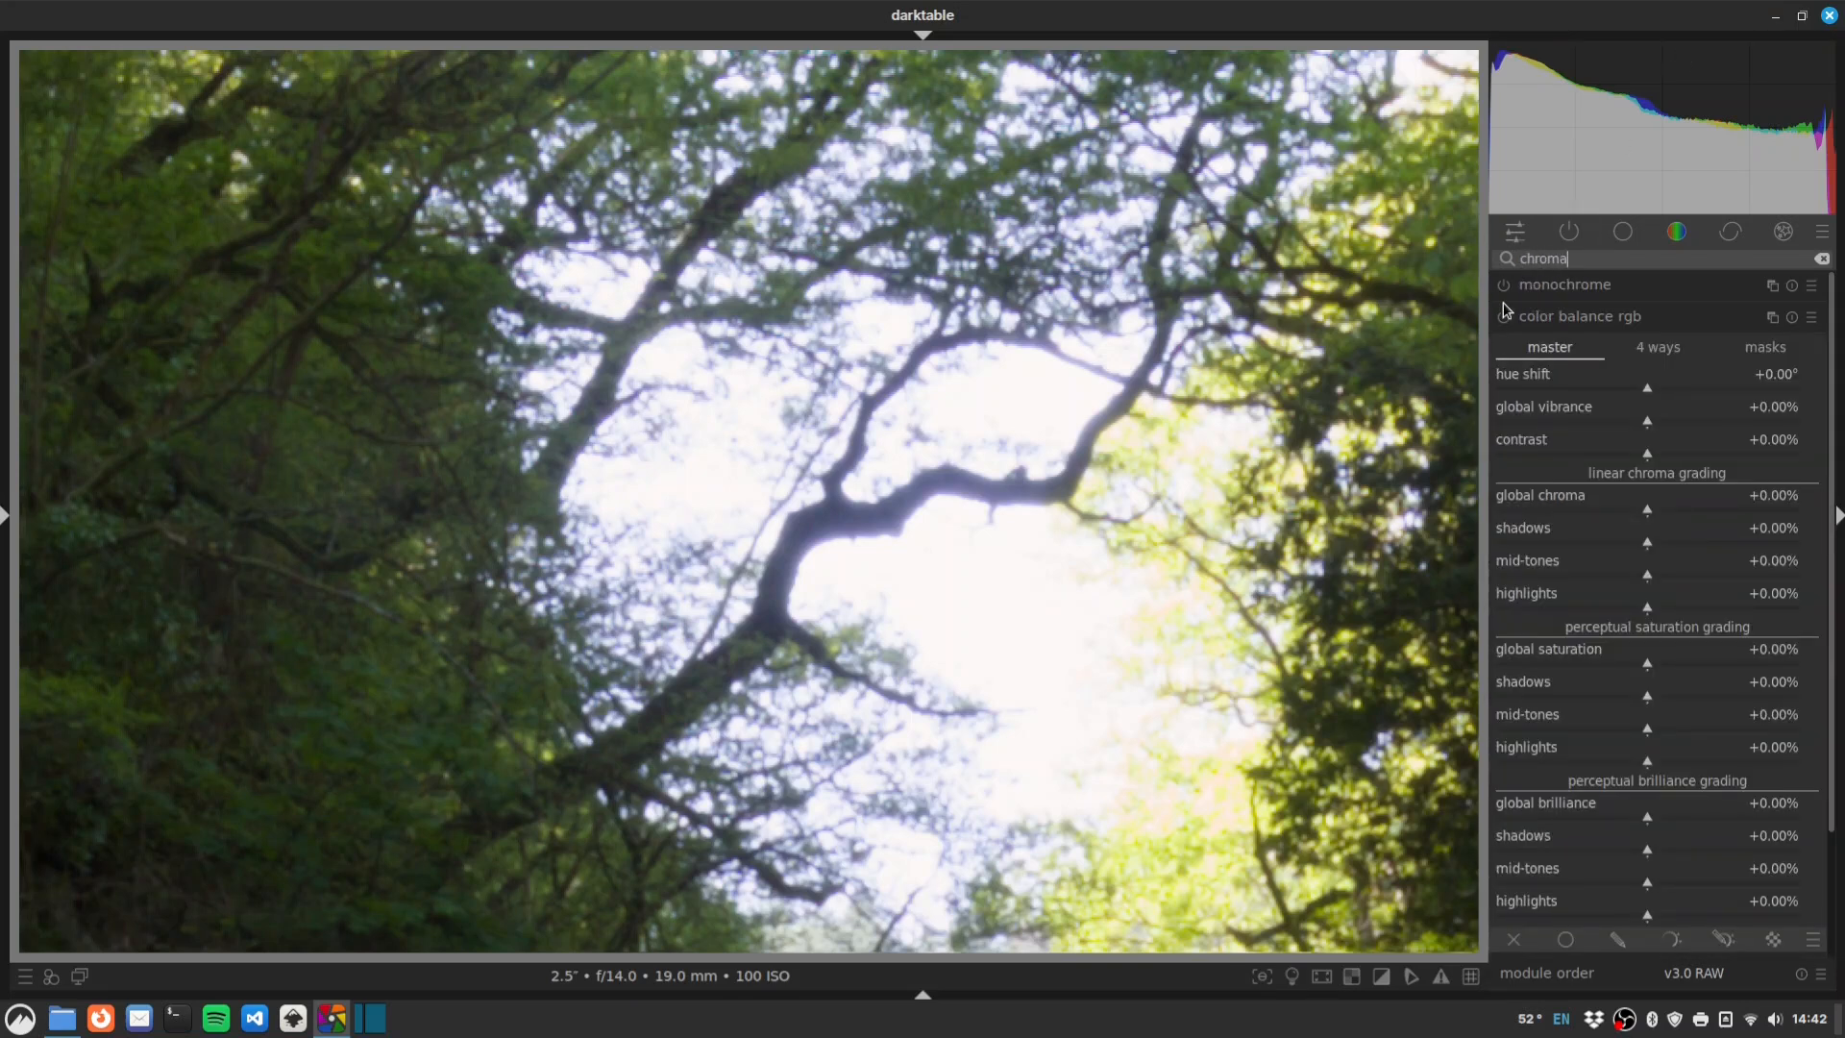
click(1505, 318)
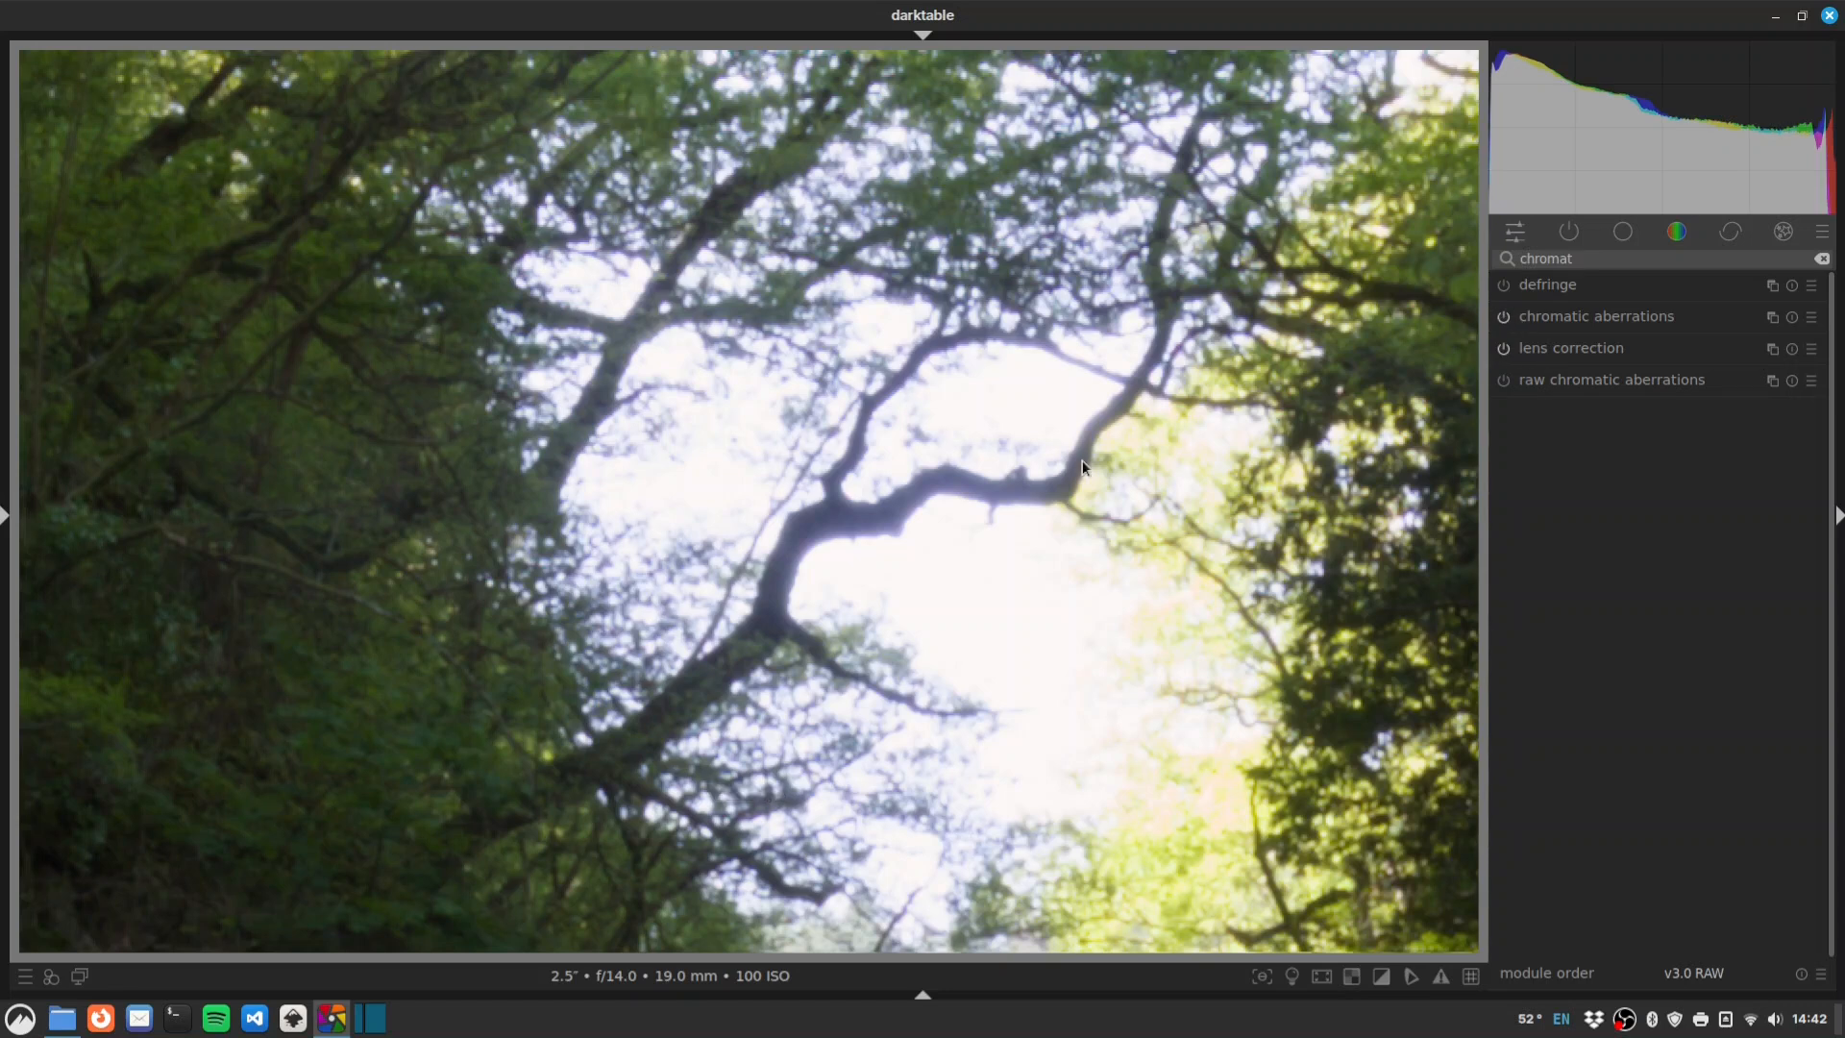
middle_click(1073, 558)
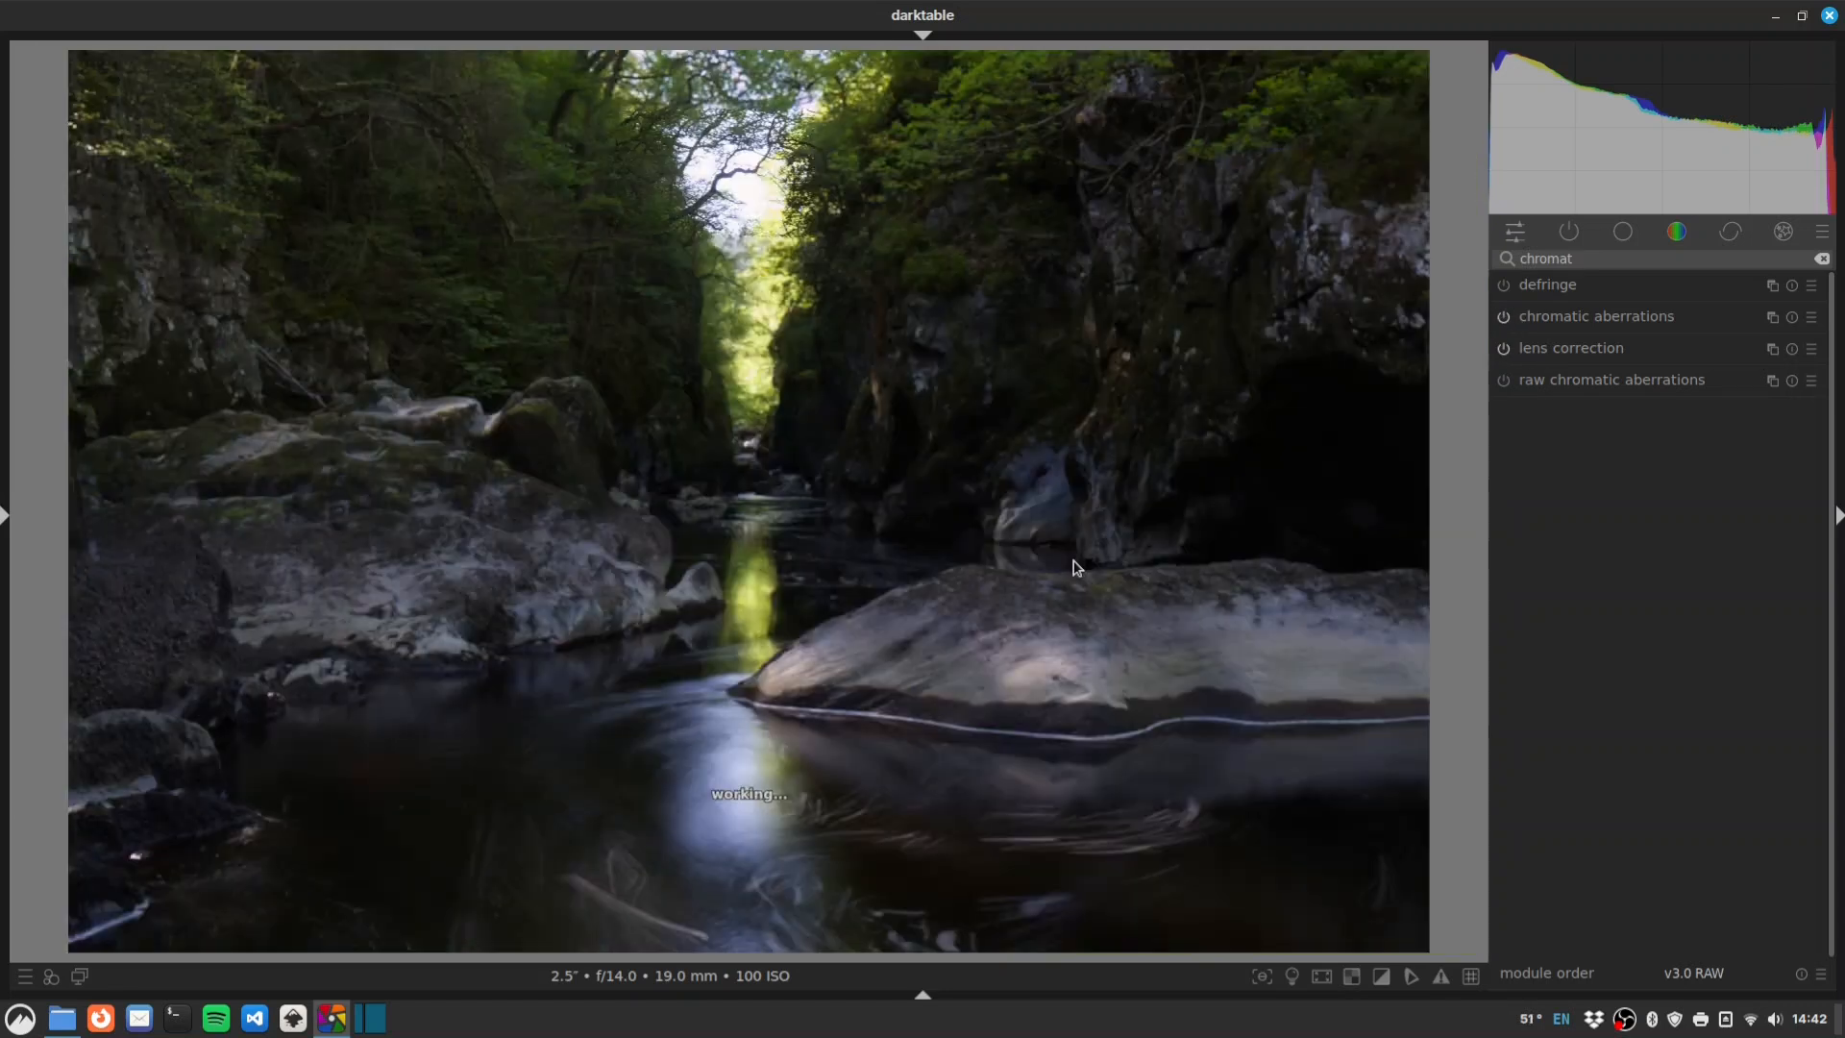
click(1564, 236)
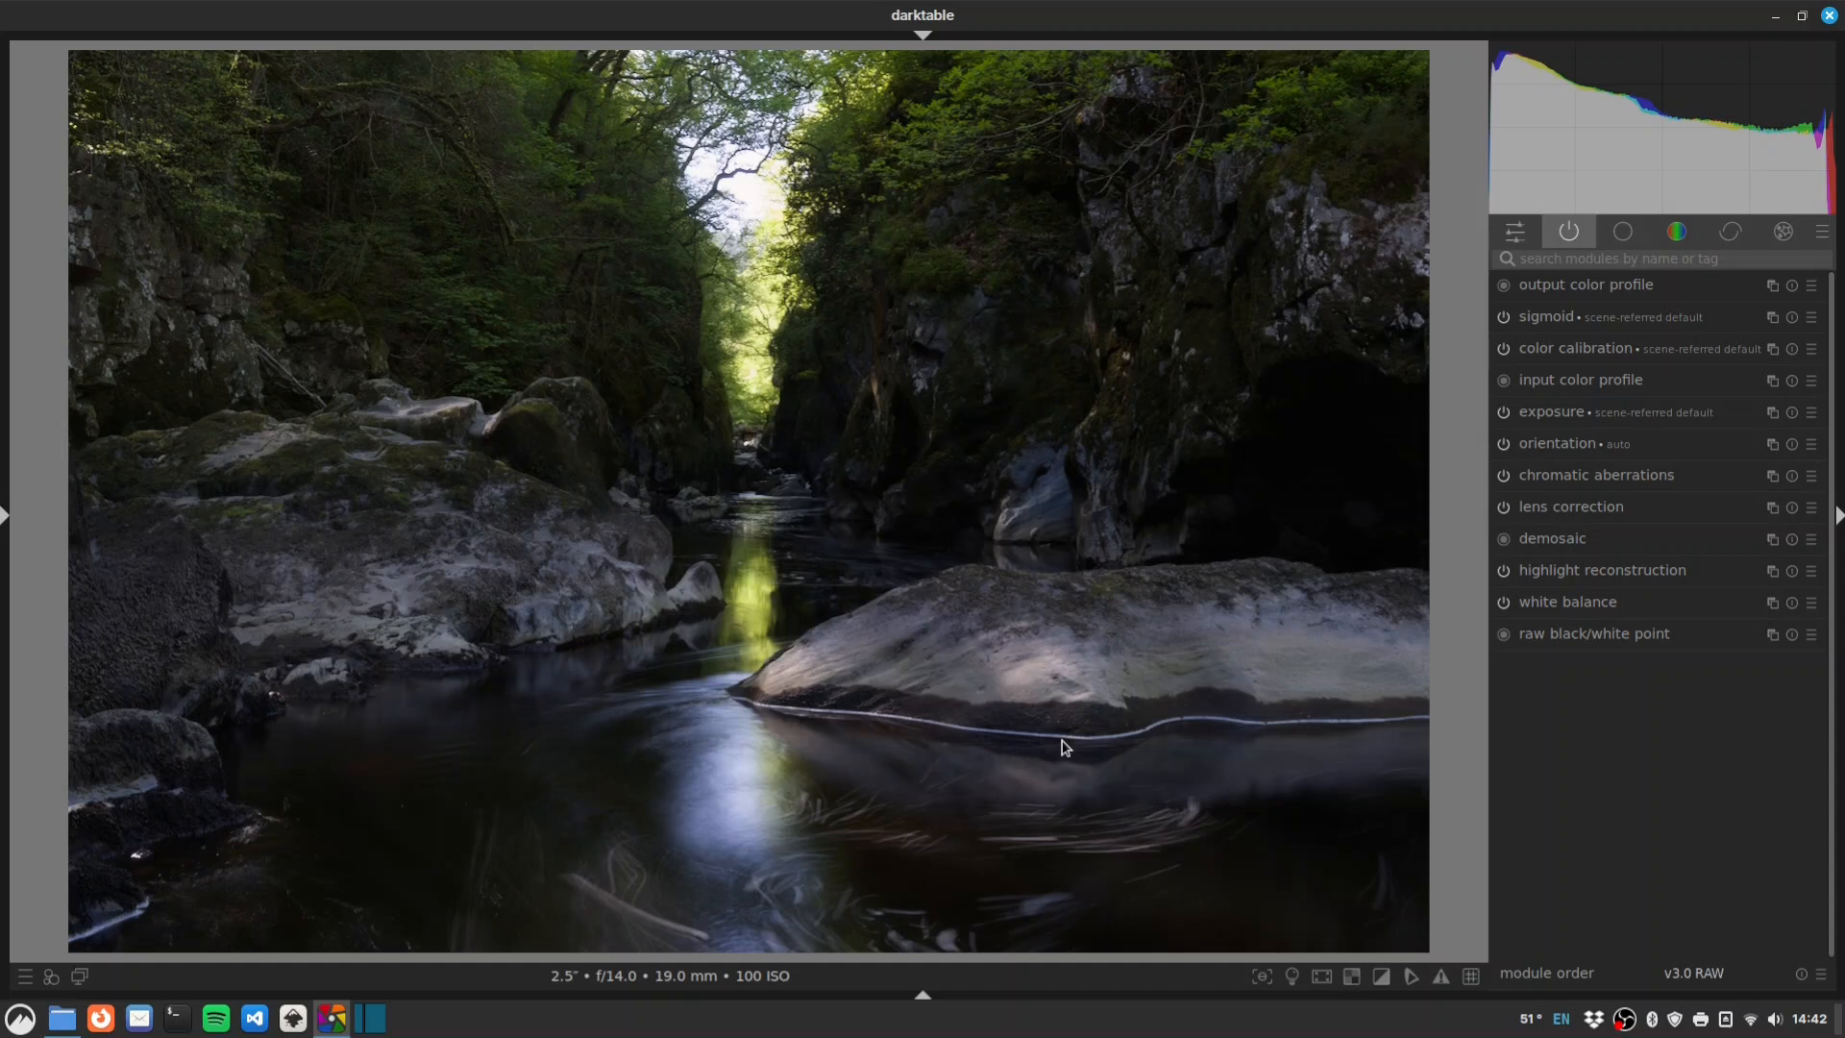
Find the color balance rgb module and enable it, bringing its perceptual brilliance grading settings into view.
click(1536, 259)
text(rgb)
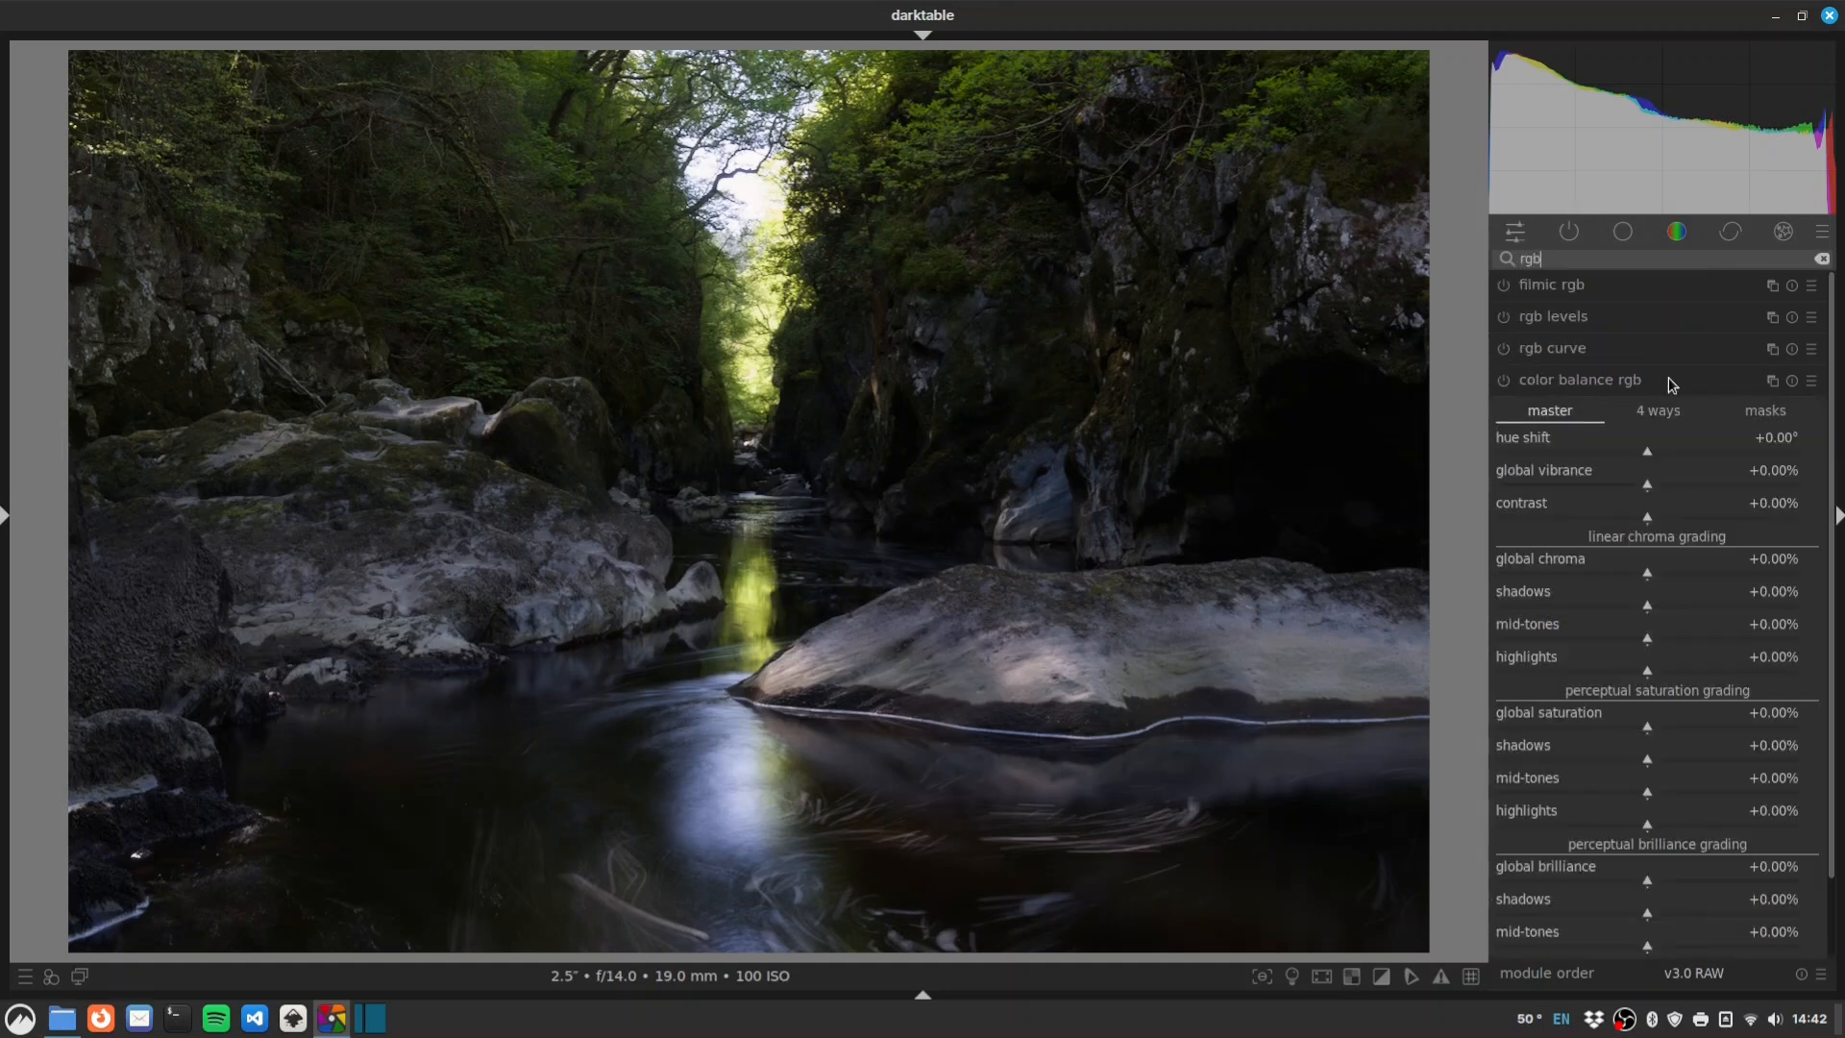
click(1503, 380)
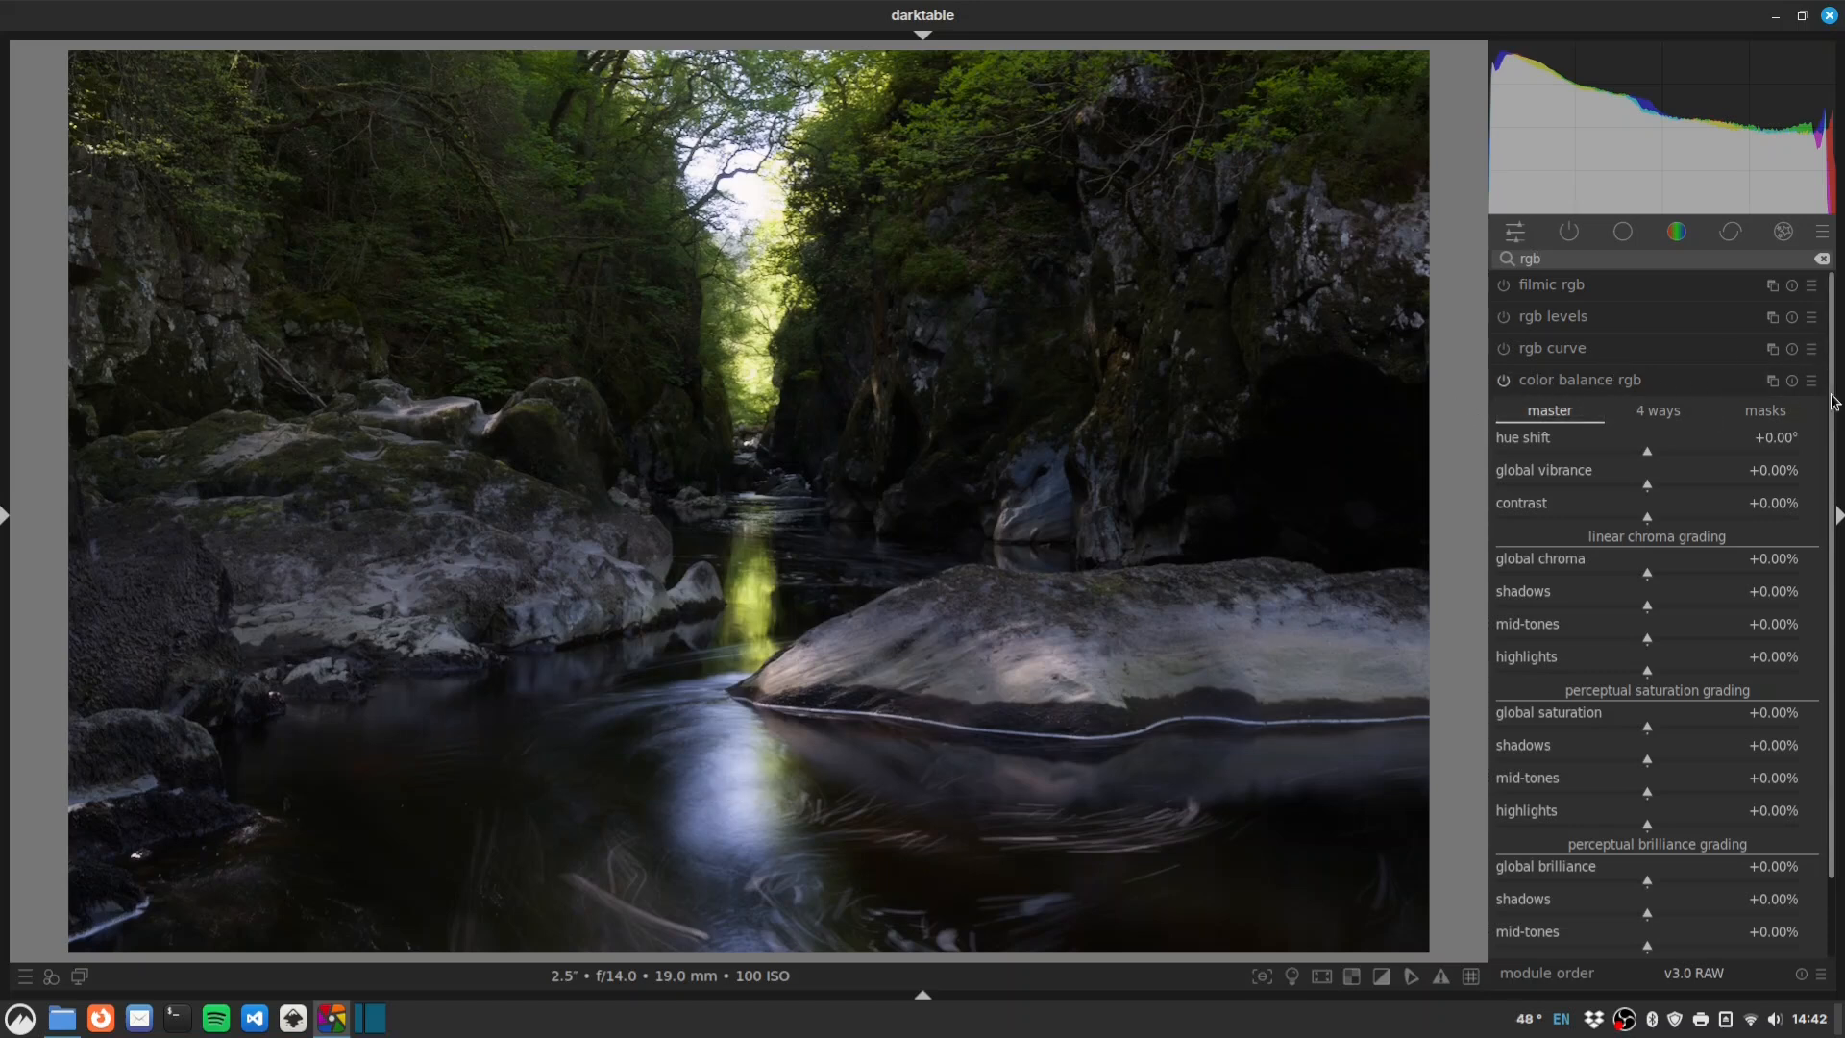
scroll(1814, 438, down, 2)
scroll(1814, 439, down, 3)
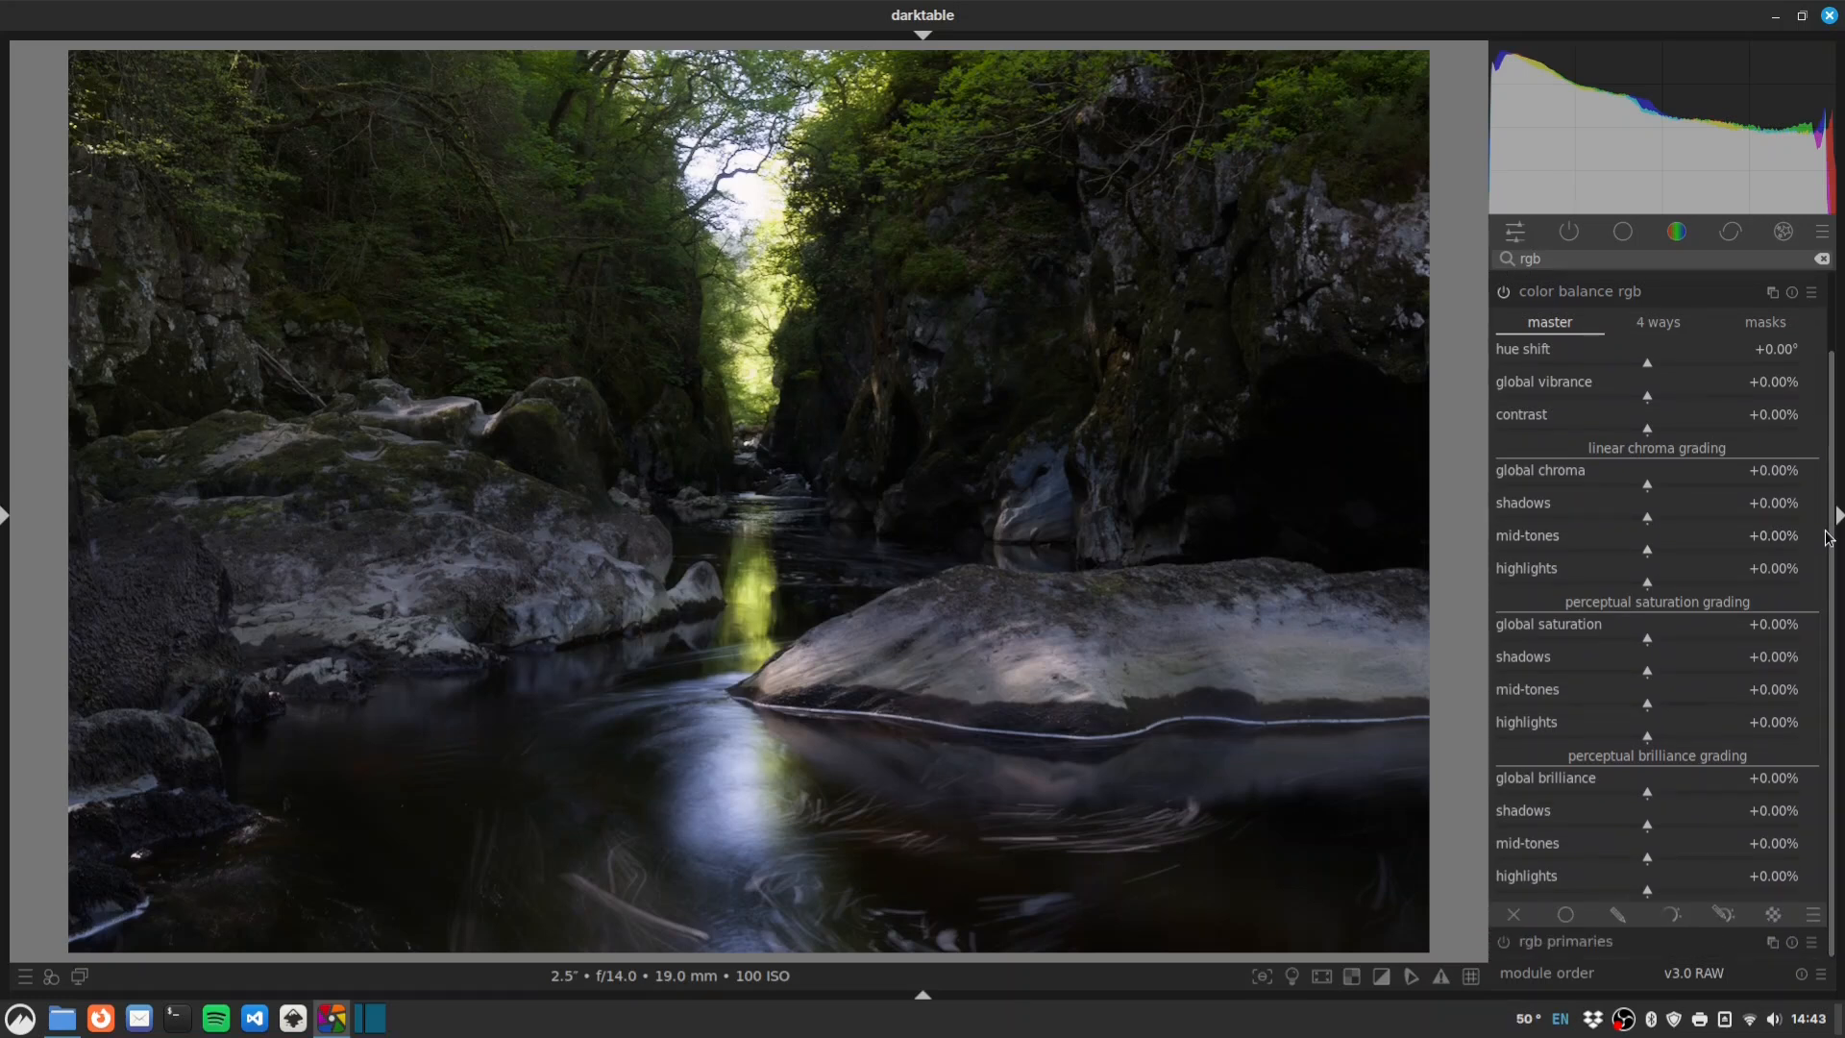
Set perceptual brilliance shadows to +42.39% and highlights to -8.23%, and increase global vibrance.
mouse_move(1657, 834)
mouse_down()
mouse_move(1718, 826)
mouse_move(1688, 829)
mouse_up()
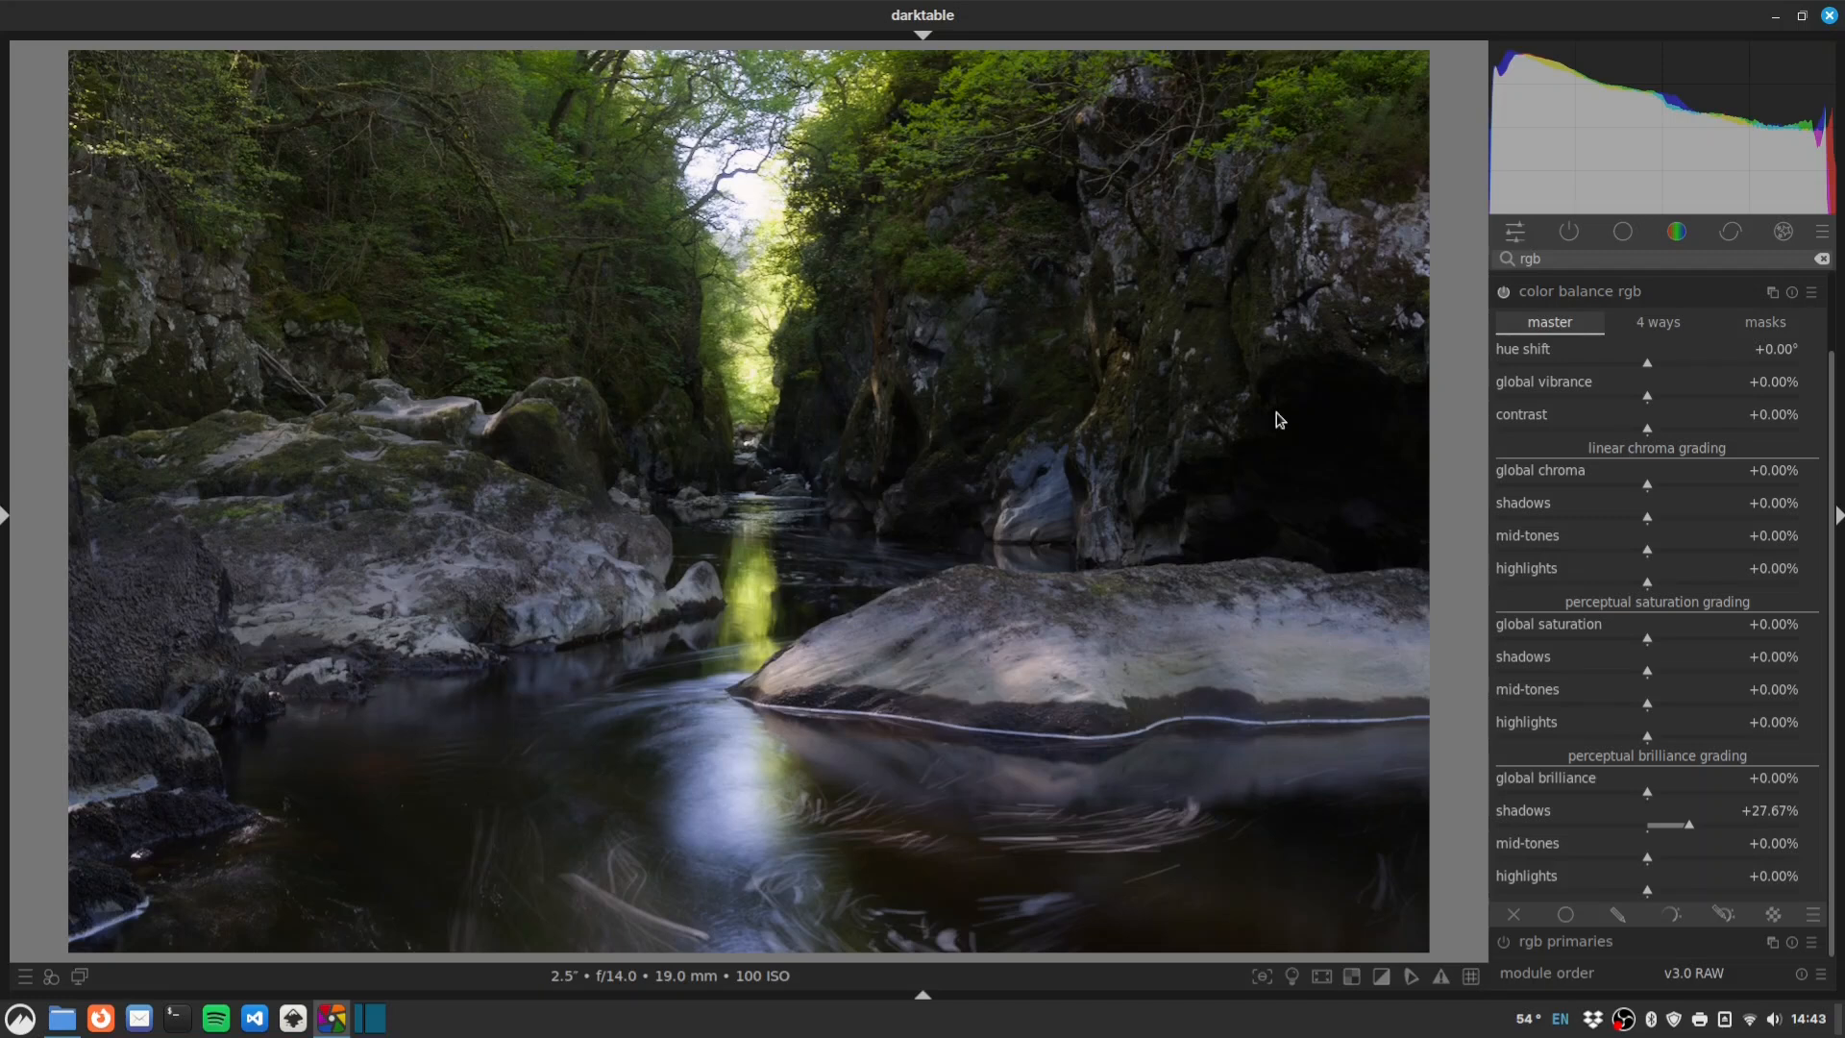
drag(1691, 827, 1759, 825)
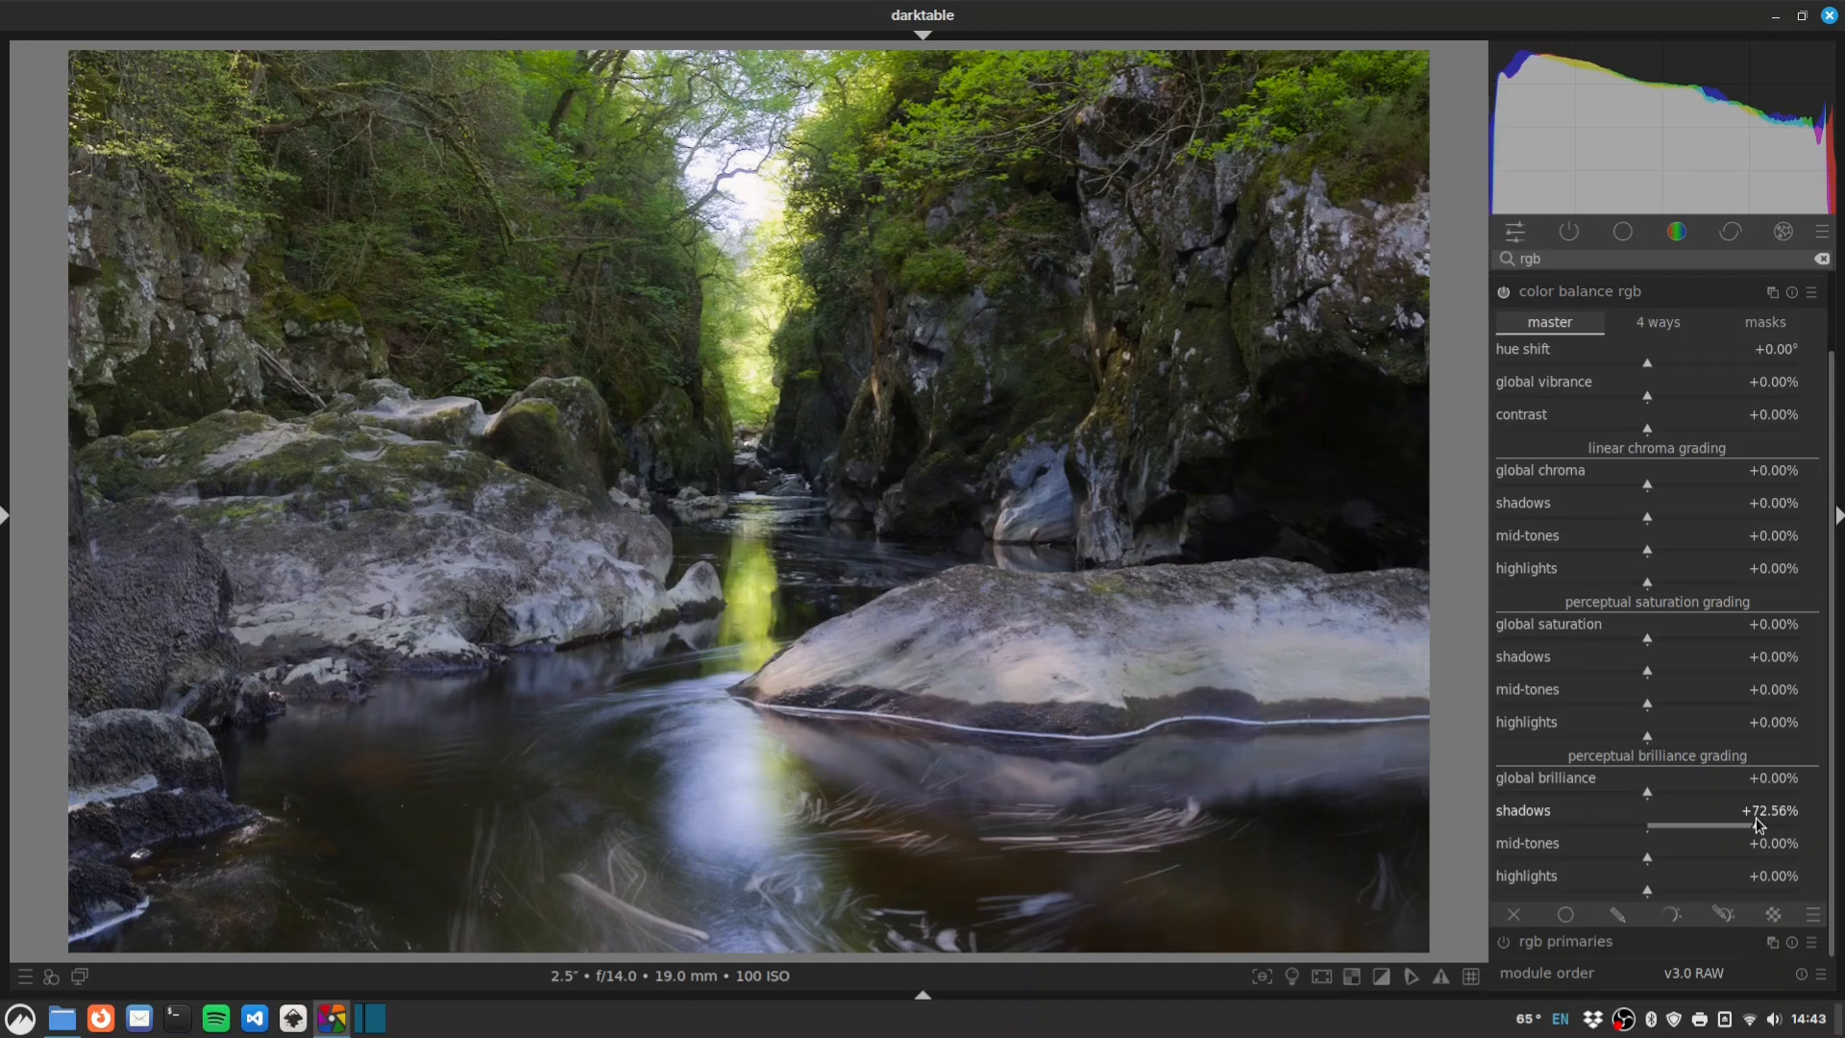
mouse_move(1758, 825)
mouse_down()
mouse_move(1709, 829)
mouse_move(1729, 826)
mouse_up()
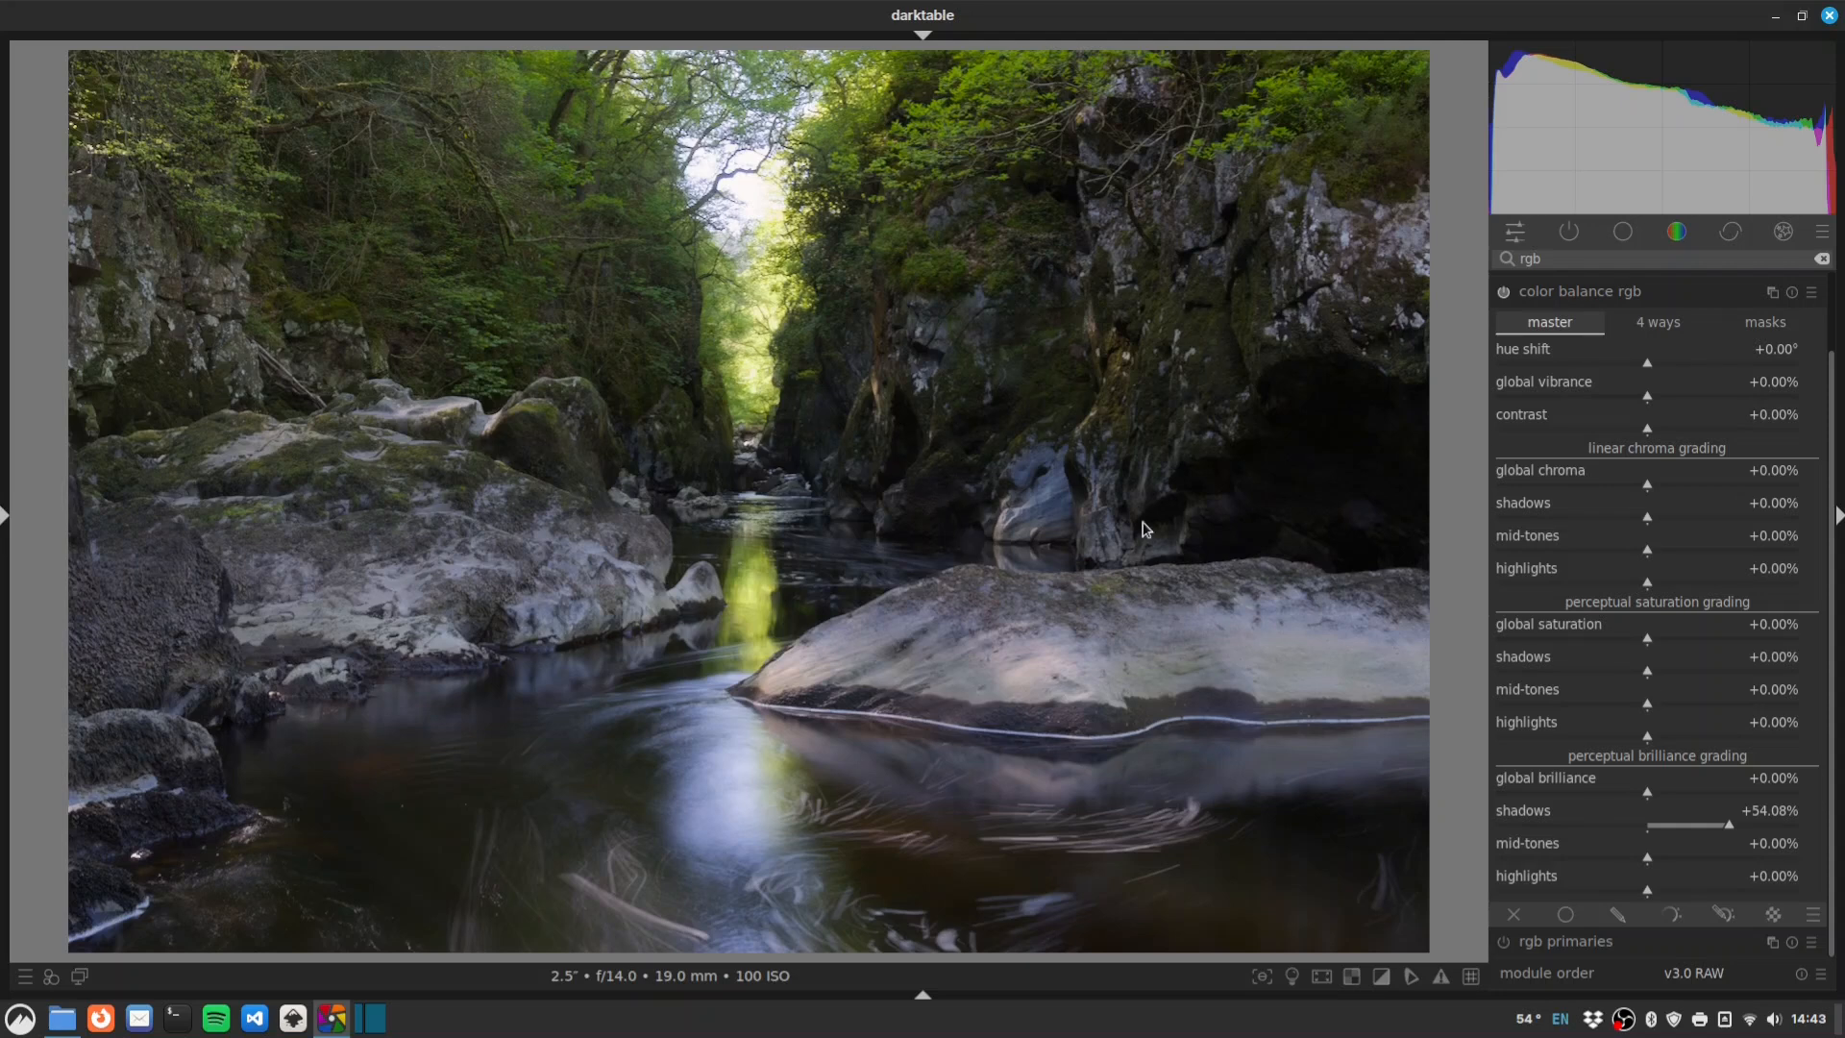
drag(1650, 894, 1634, 894)
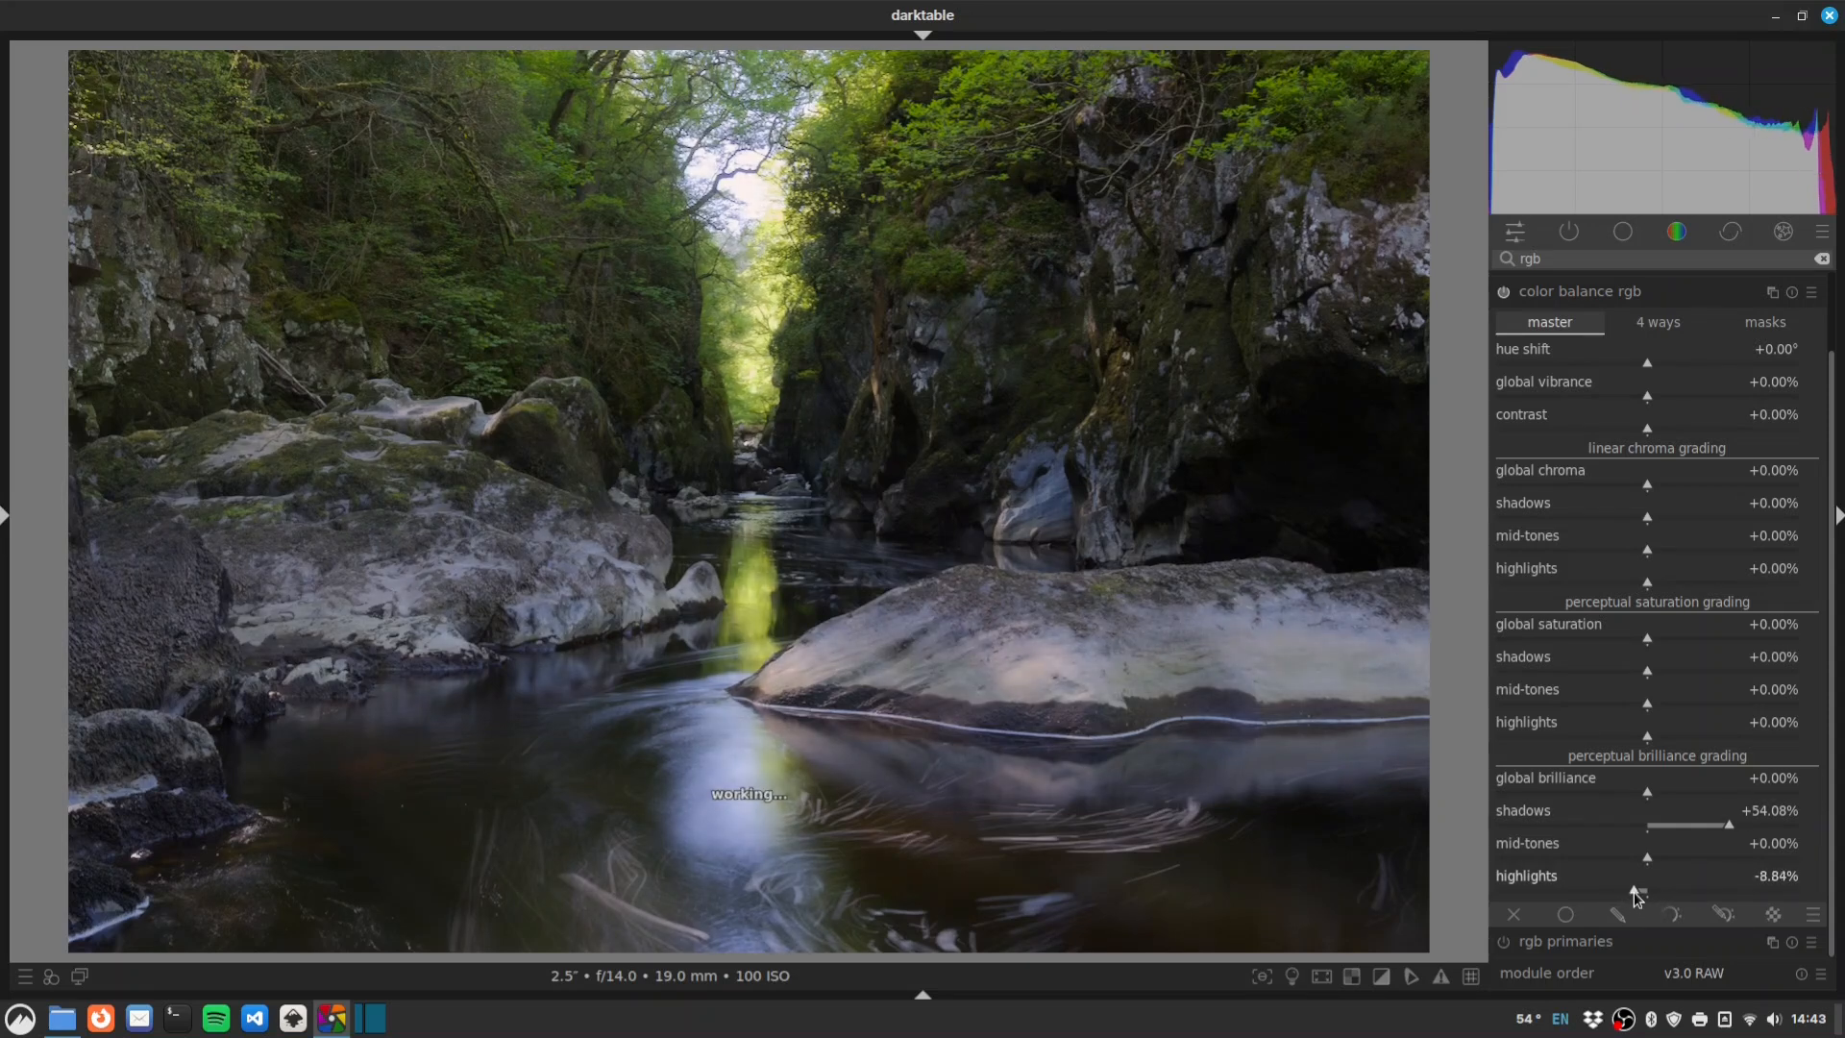
drag(1735, 821, 1712, 829)
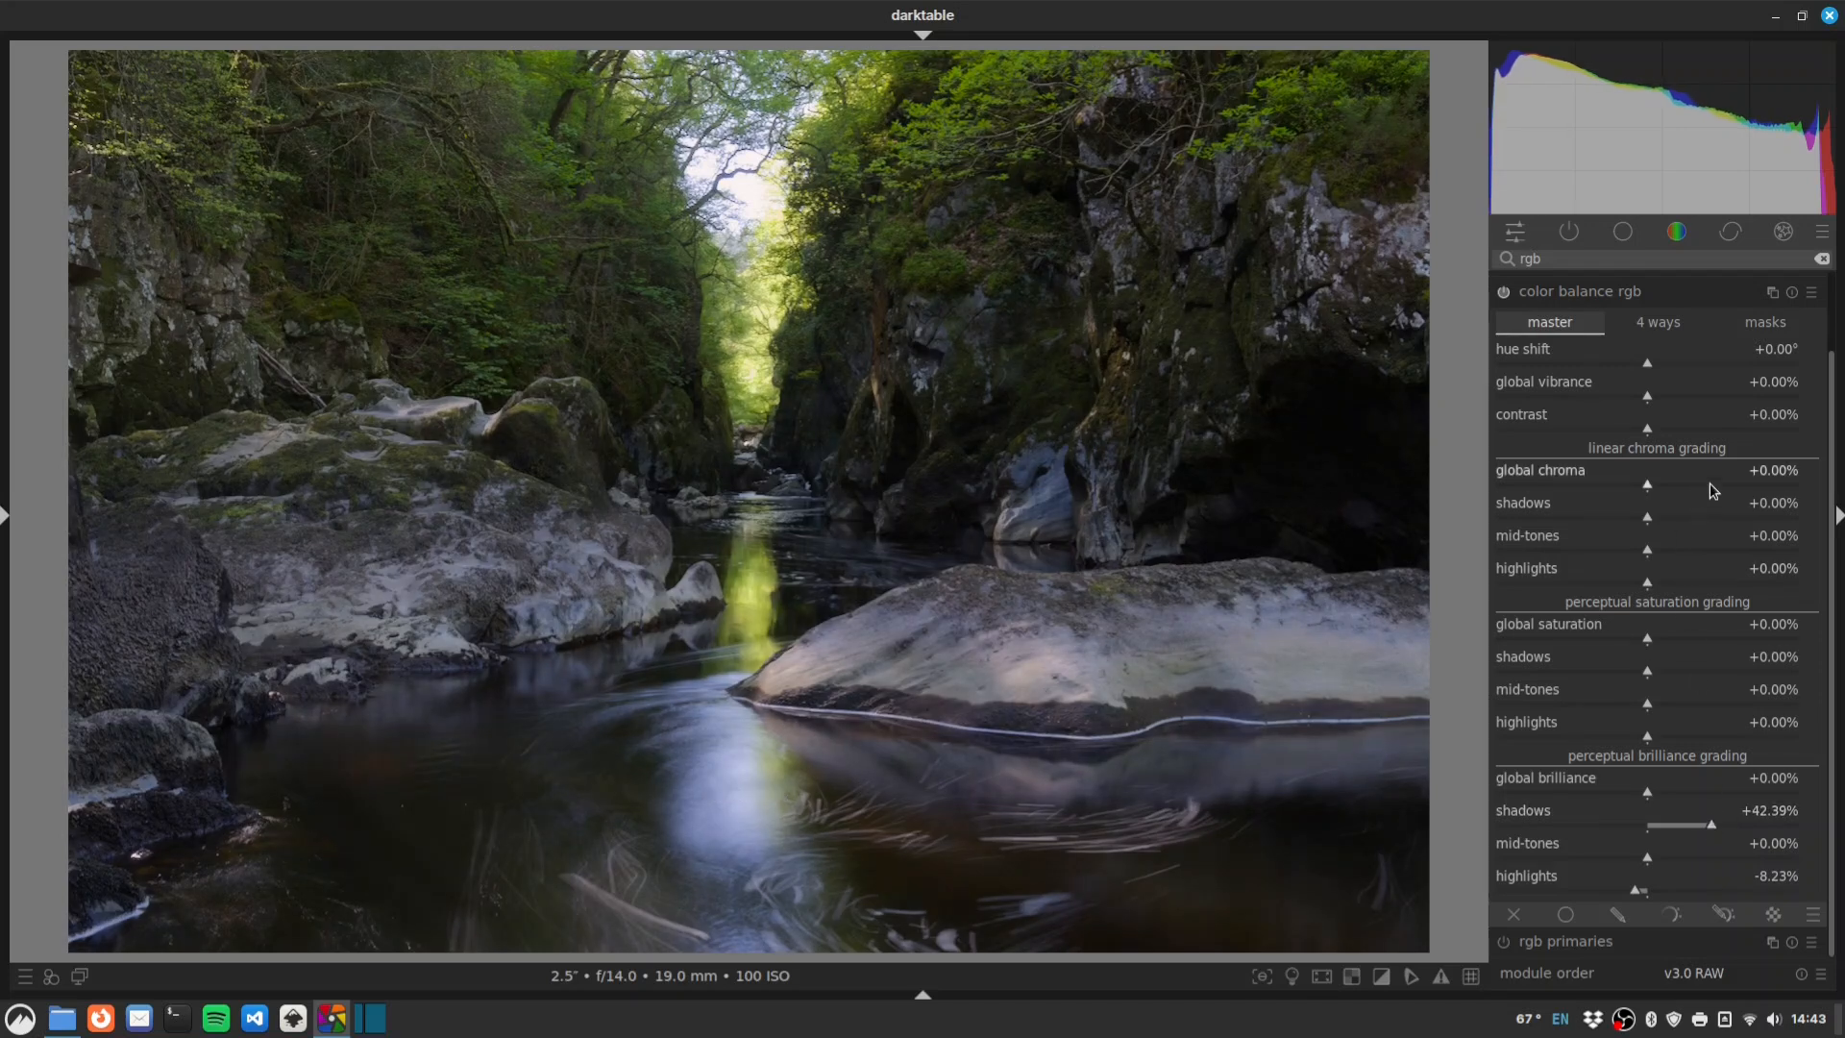
drag(1651, 395, 1693, 399)
In the 4 ways shadows lift, set luminance to +13.00%, hue to 277.02° and chroma to 1.57% for a cool tint.
click(1672, 327)
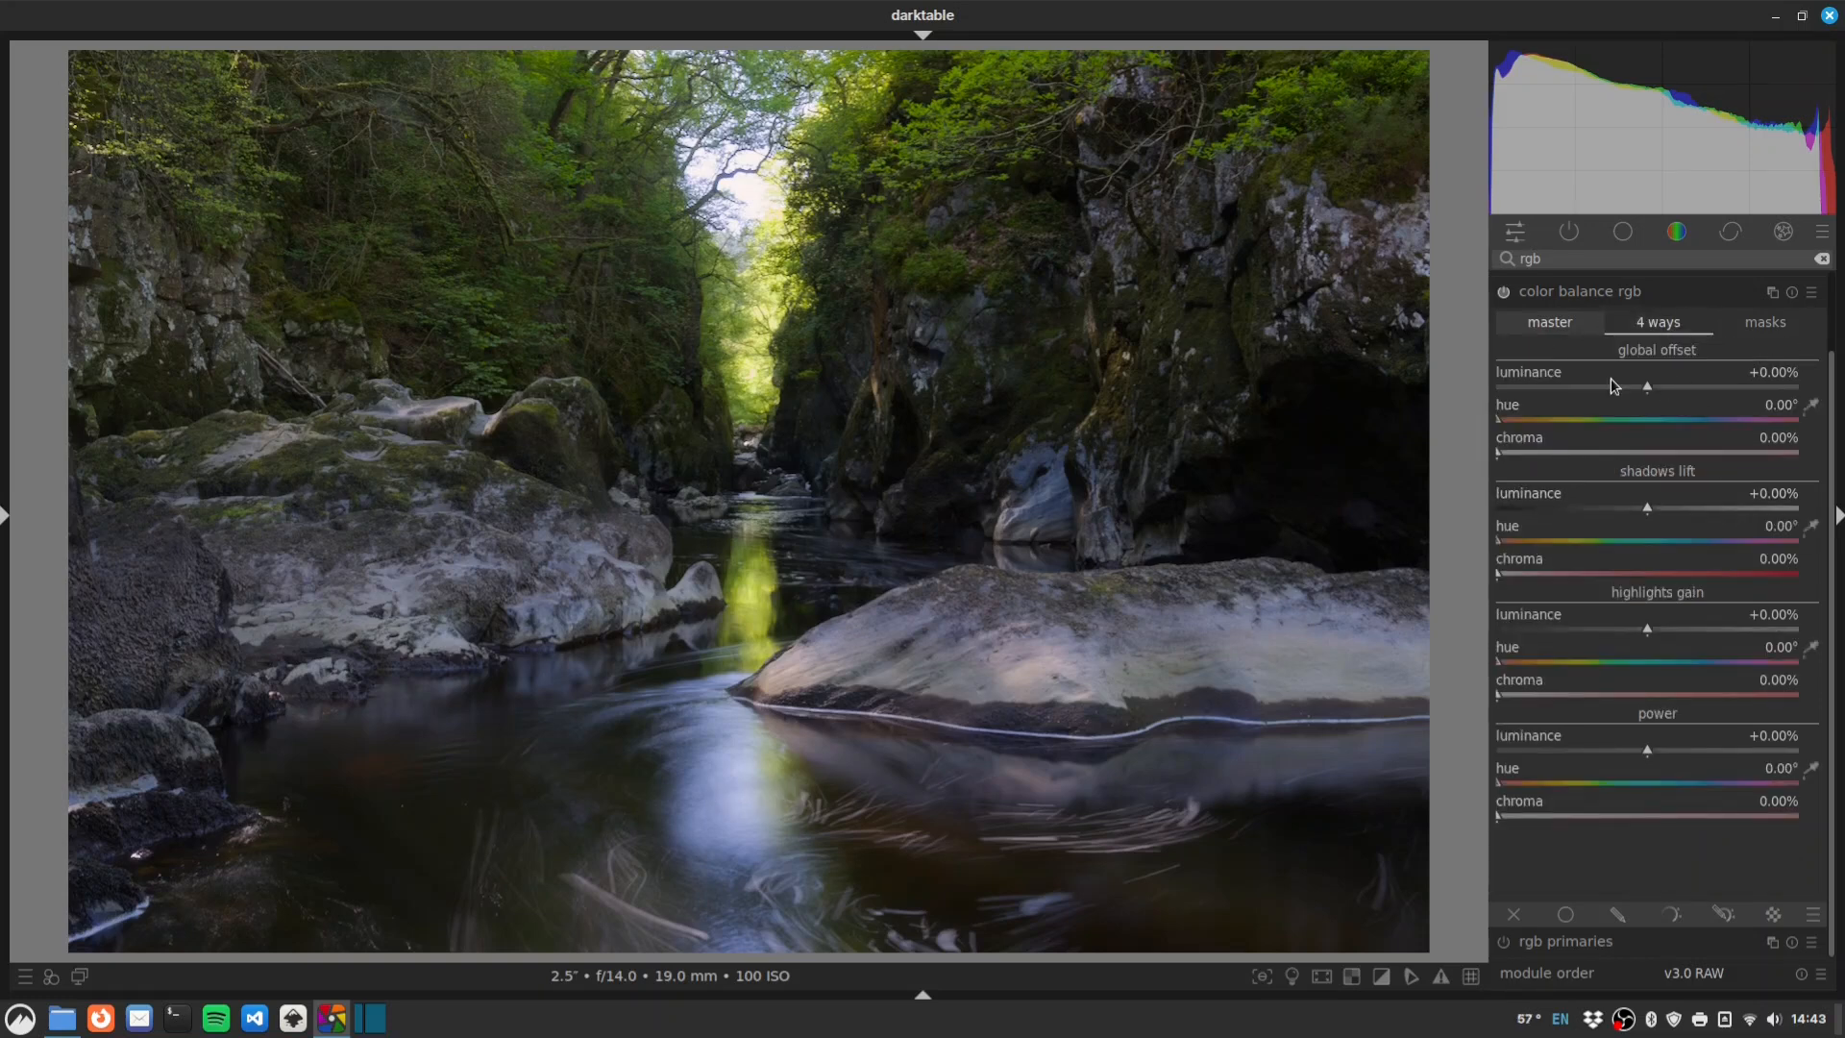
click(1721, 540)
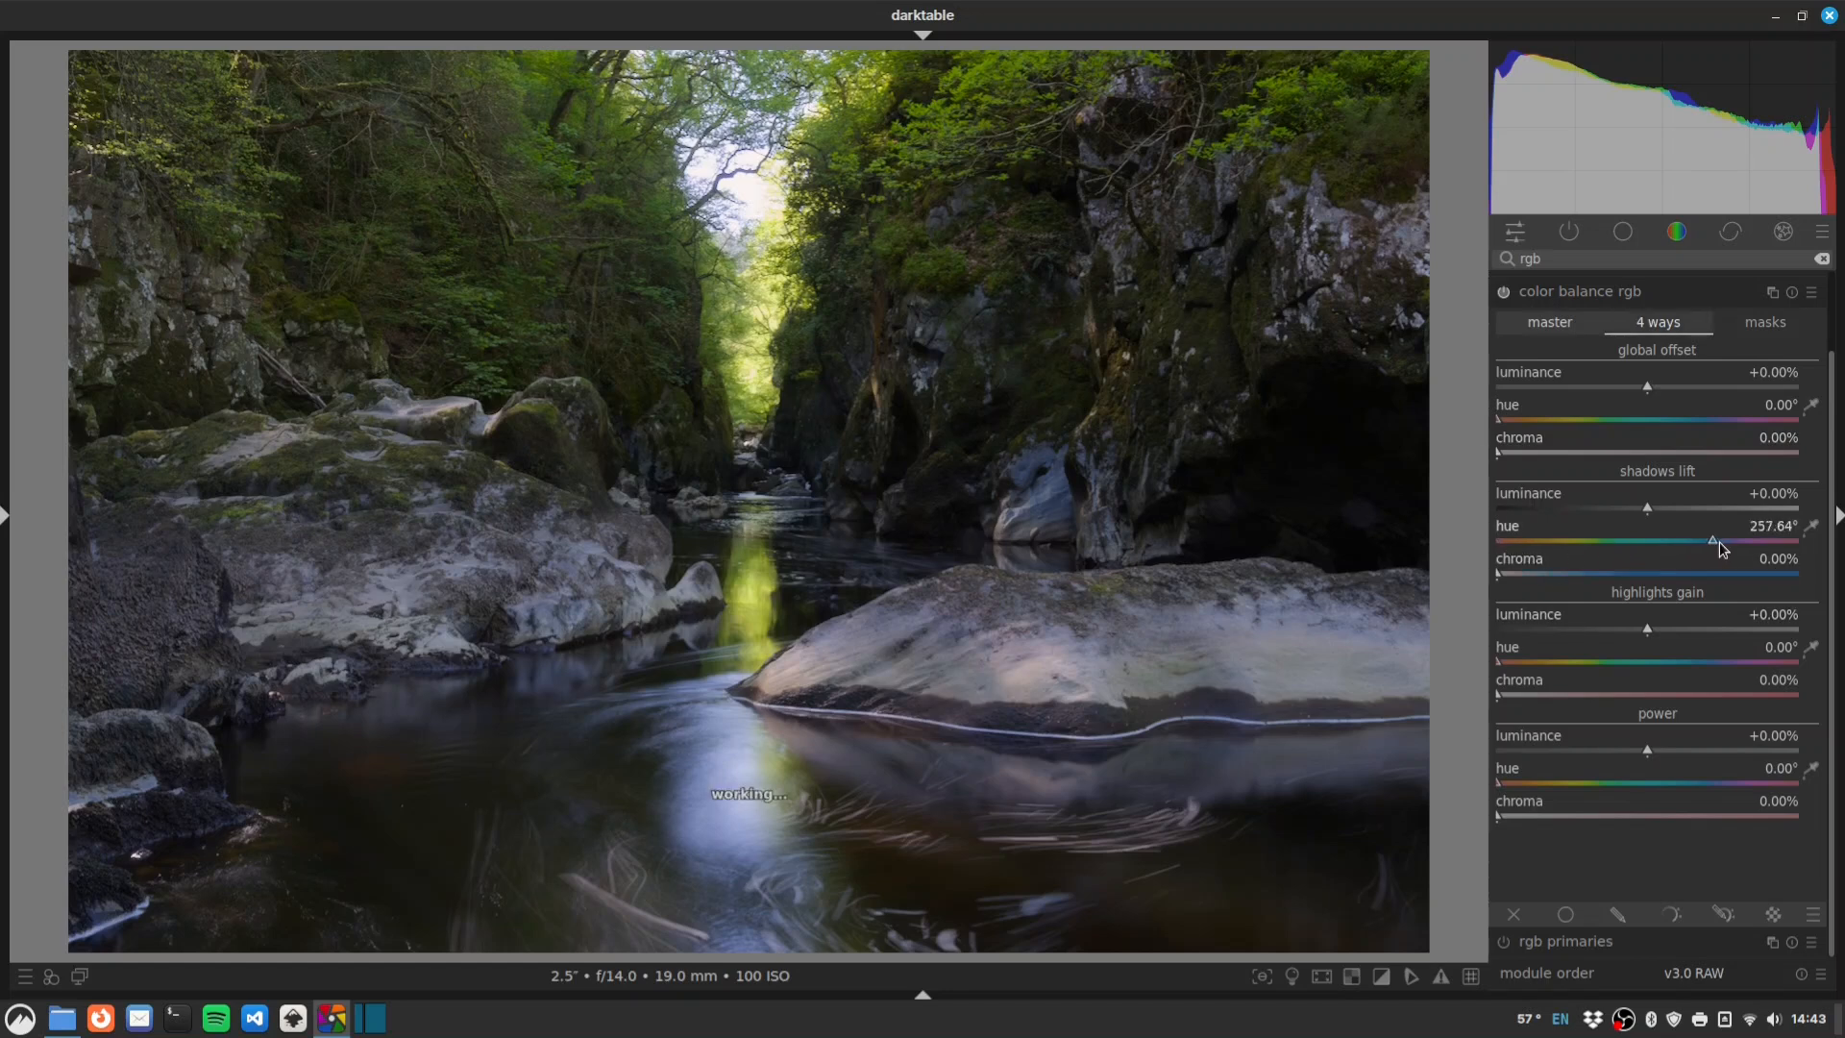
click(1519, 574)
drag(1520, 575, 1514, 576)
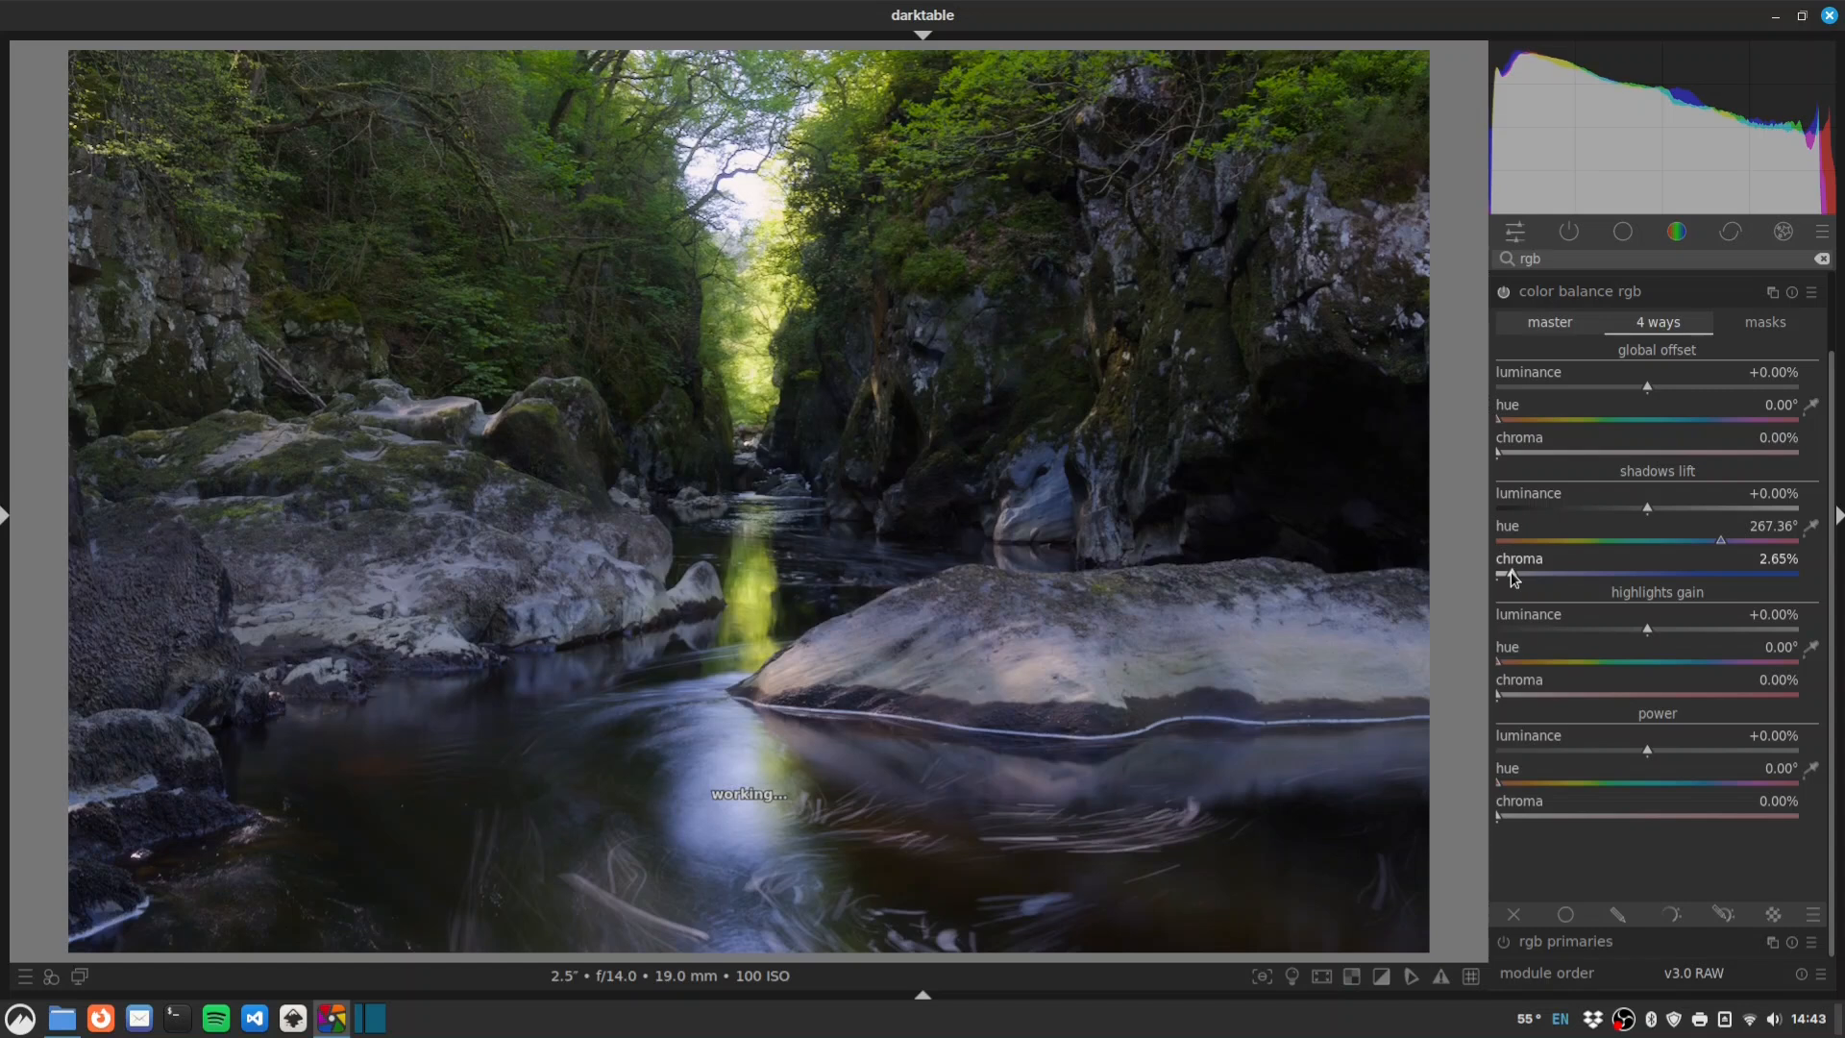
right_click(1510, 575)
text(2)
key(Return)
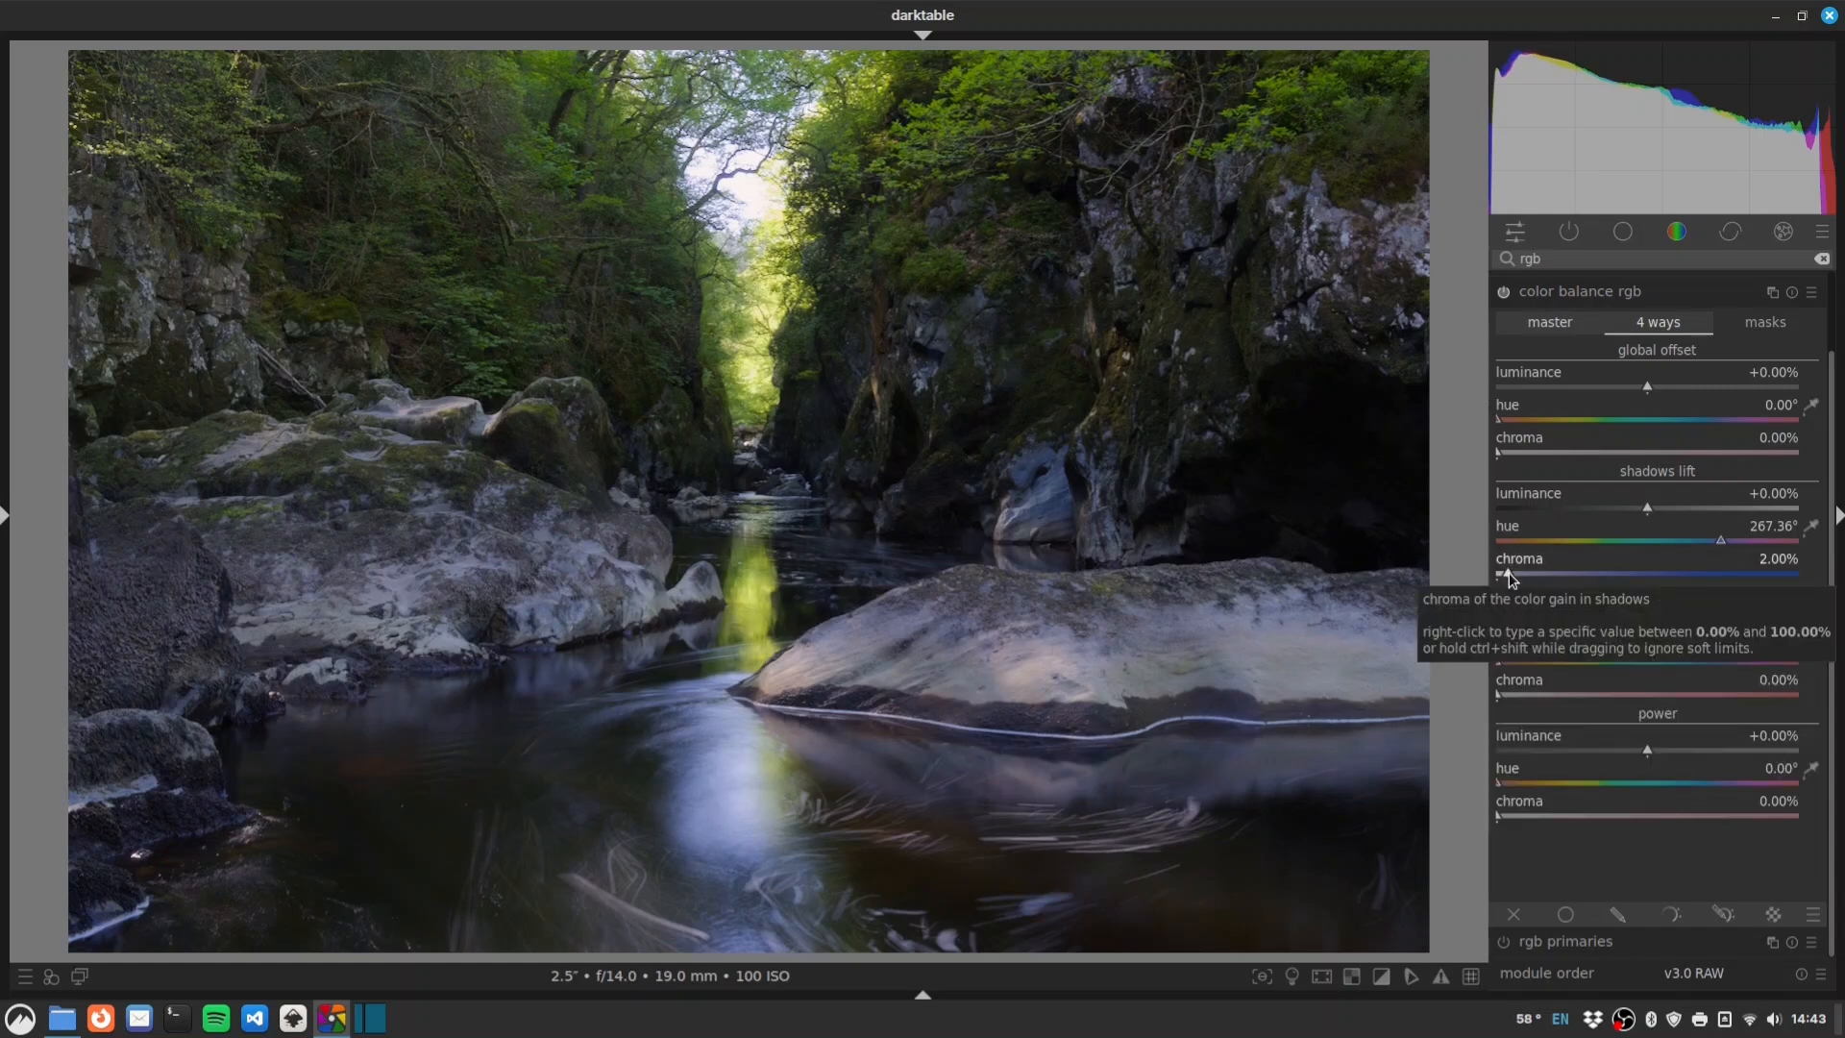
drag(1649, 517, 1667, 510)
drag(1524, 573, 1505, 575)
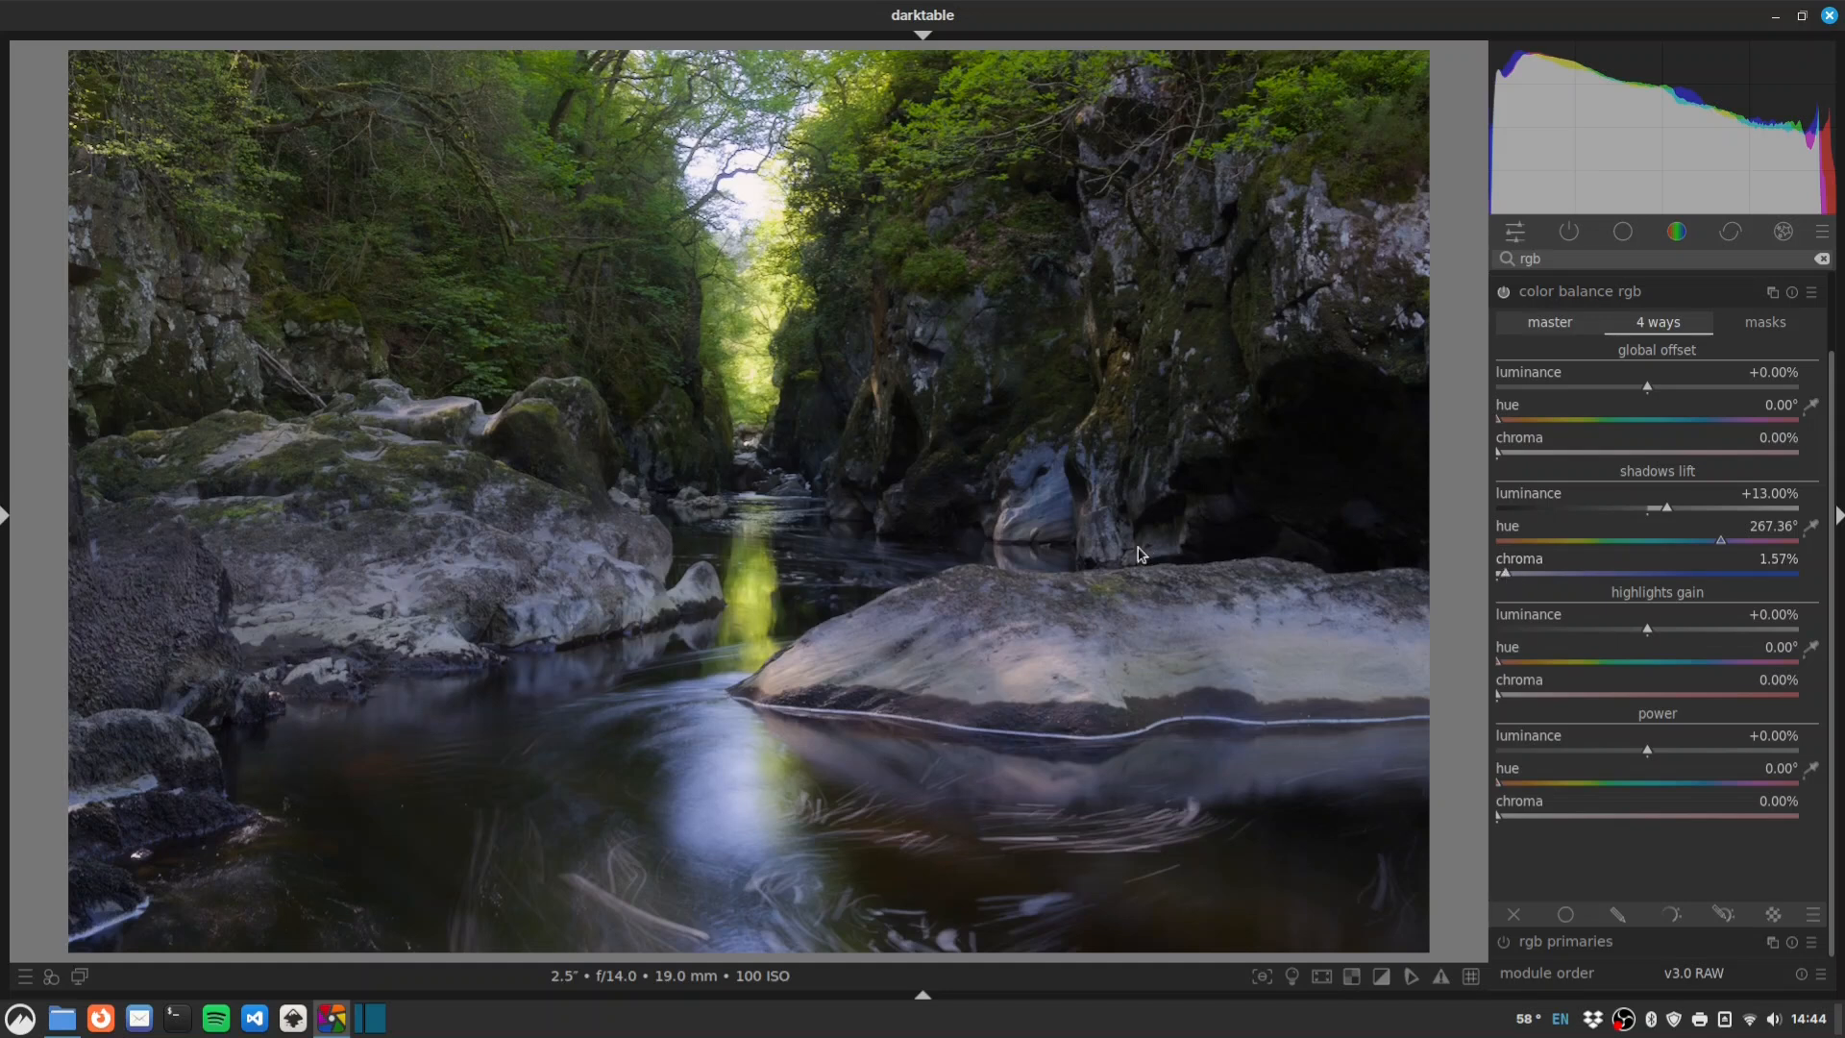
drag(1722, 540, 1727, 541)
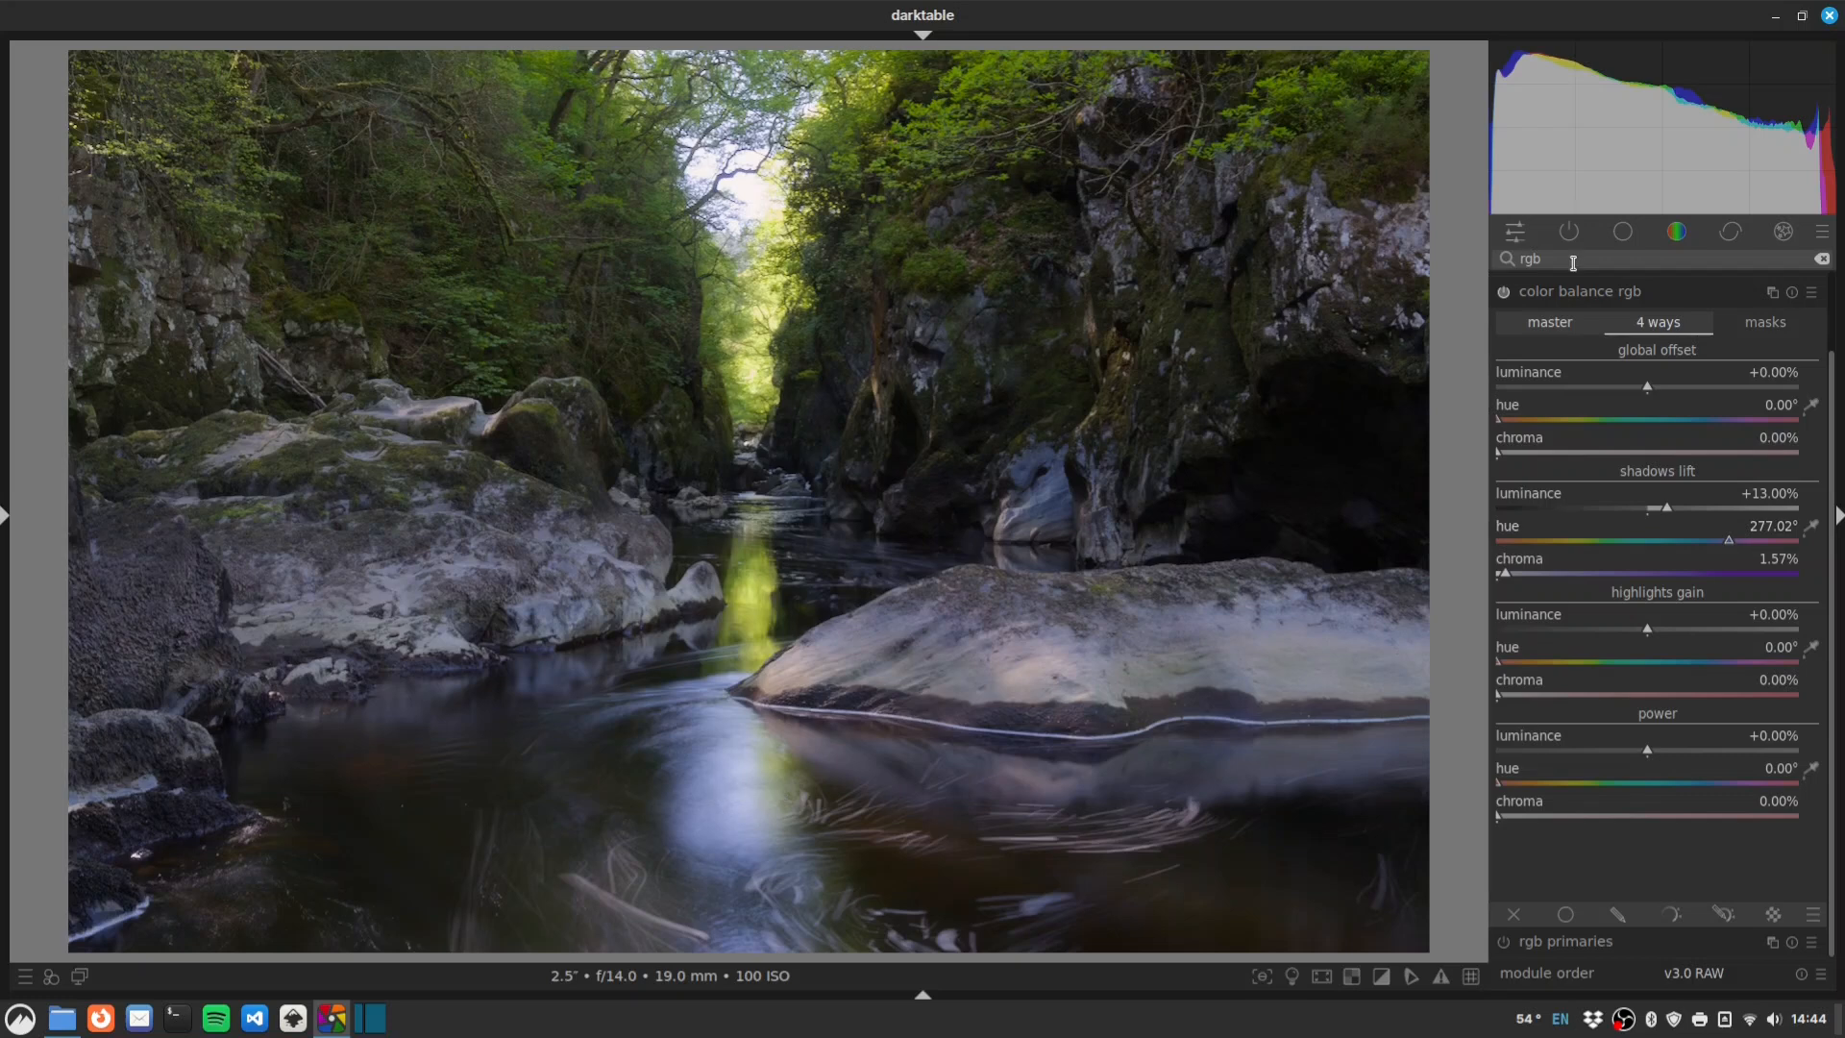
Collapse color balance rgb, open color calibration's CAT settings, and sample a custom illuminant from nearly the whole image.
click(1569, 231)
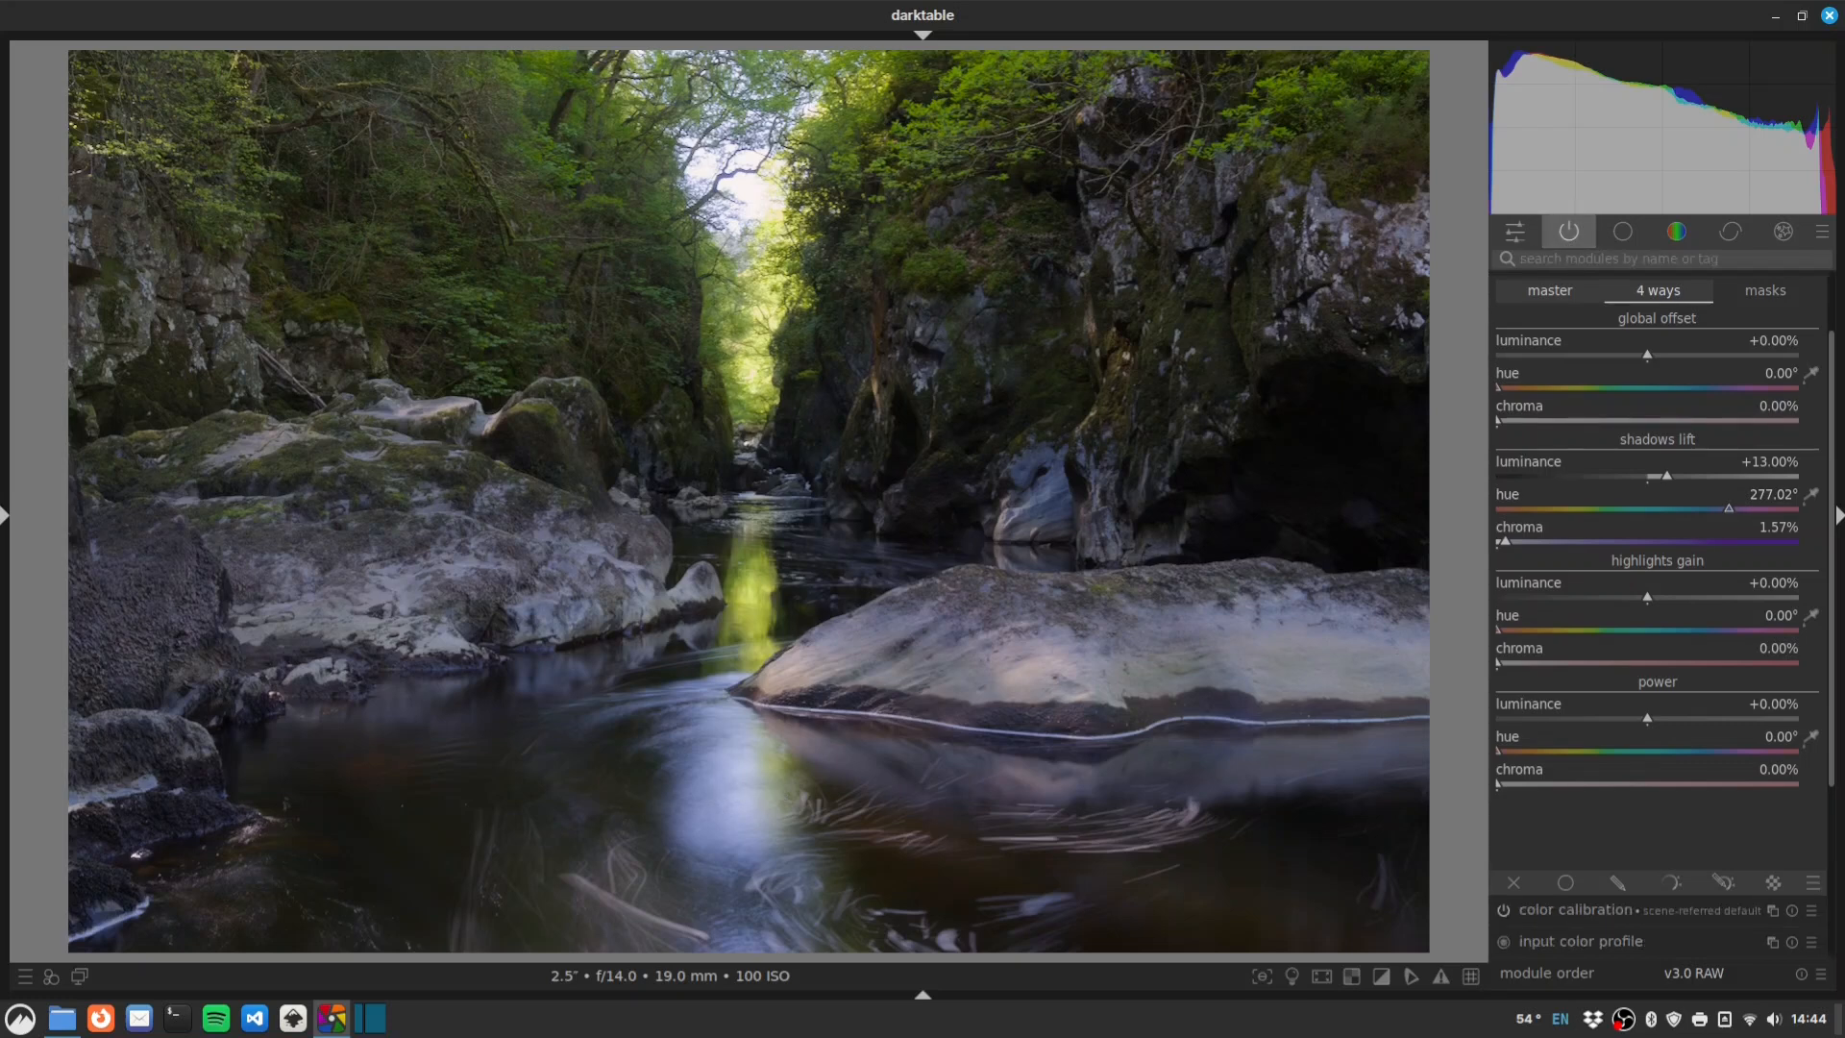
click(1579, 219)
click(1584, 419)
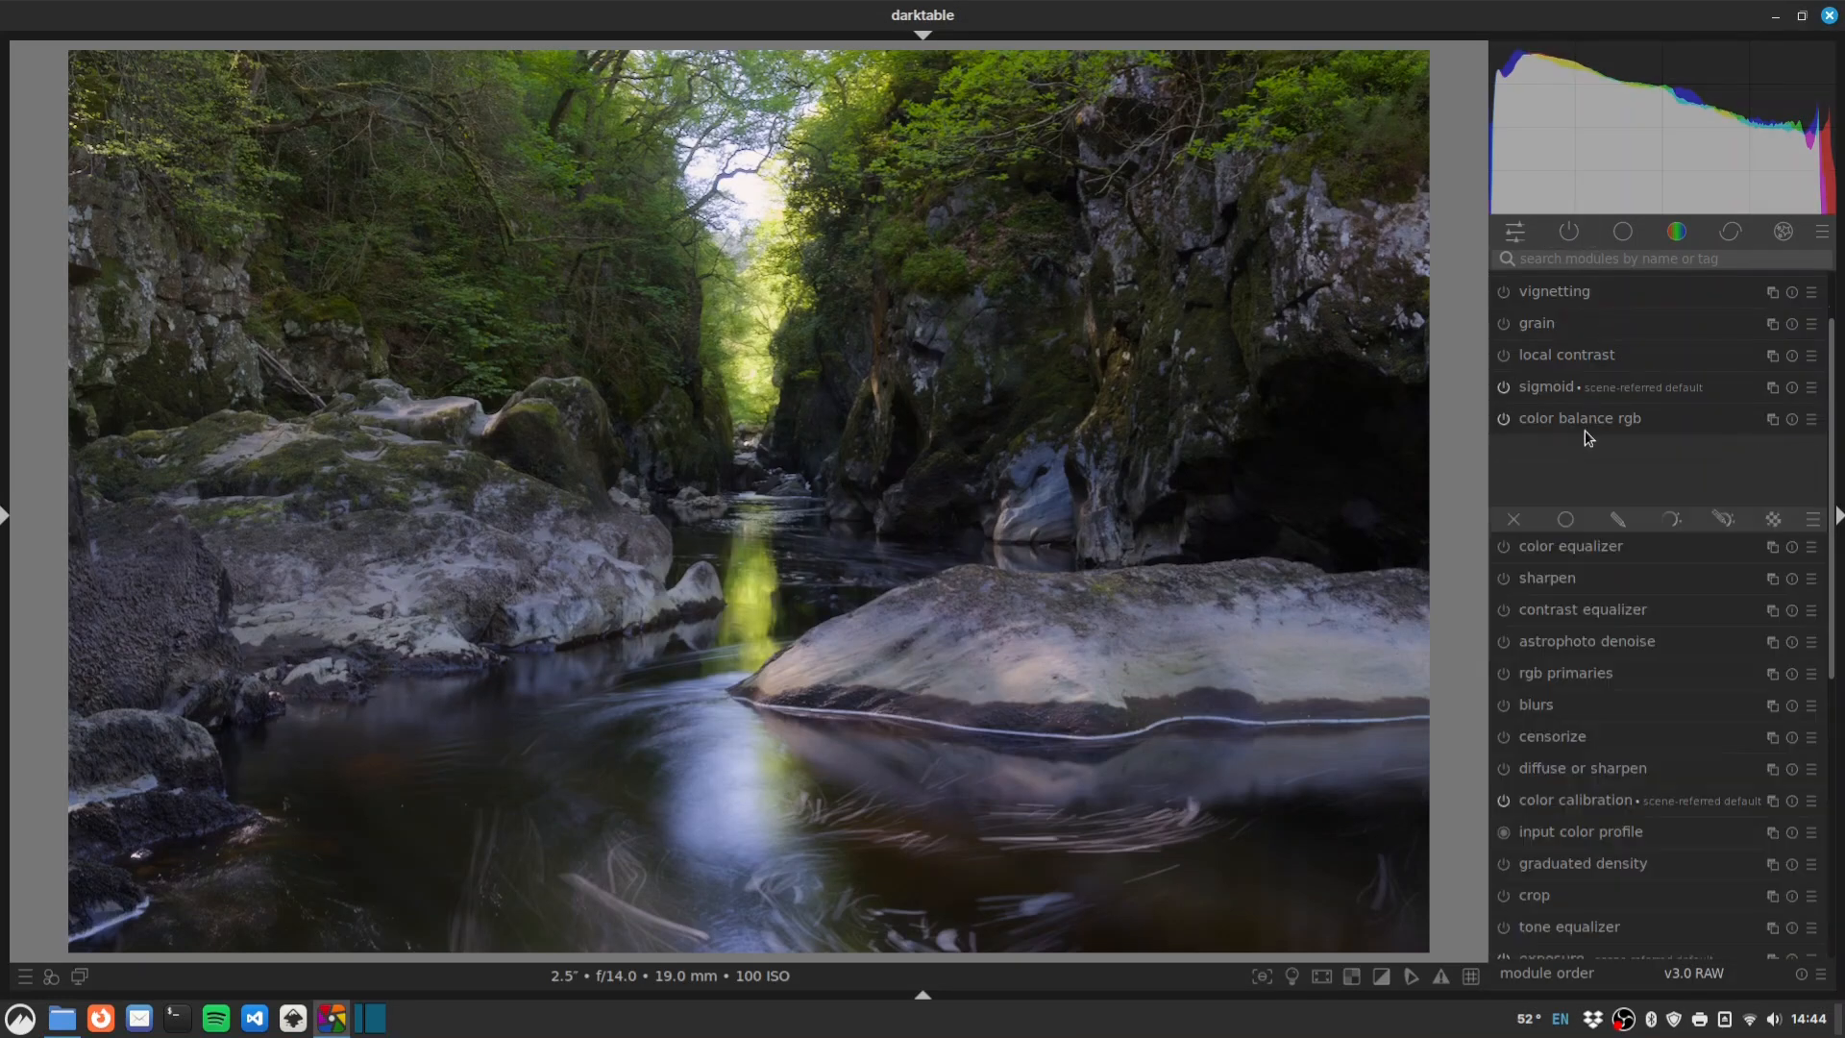
click(1568, 236)
click(1524, 384)
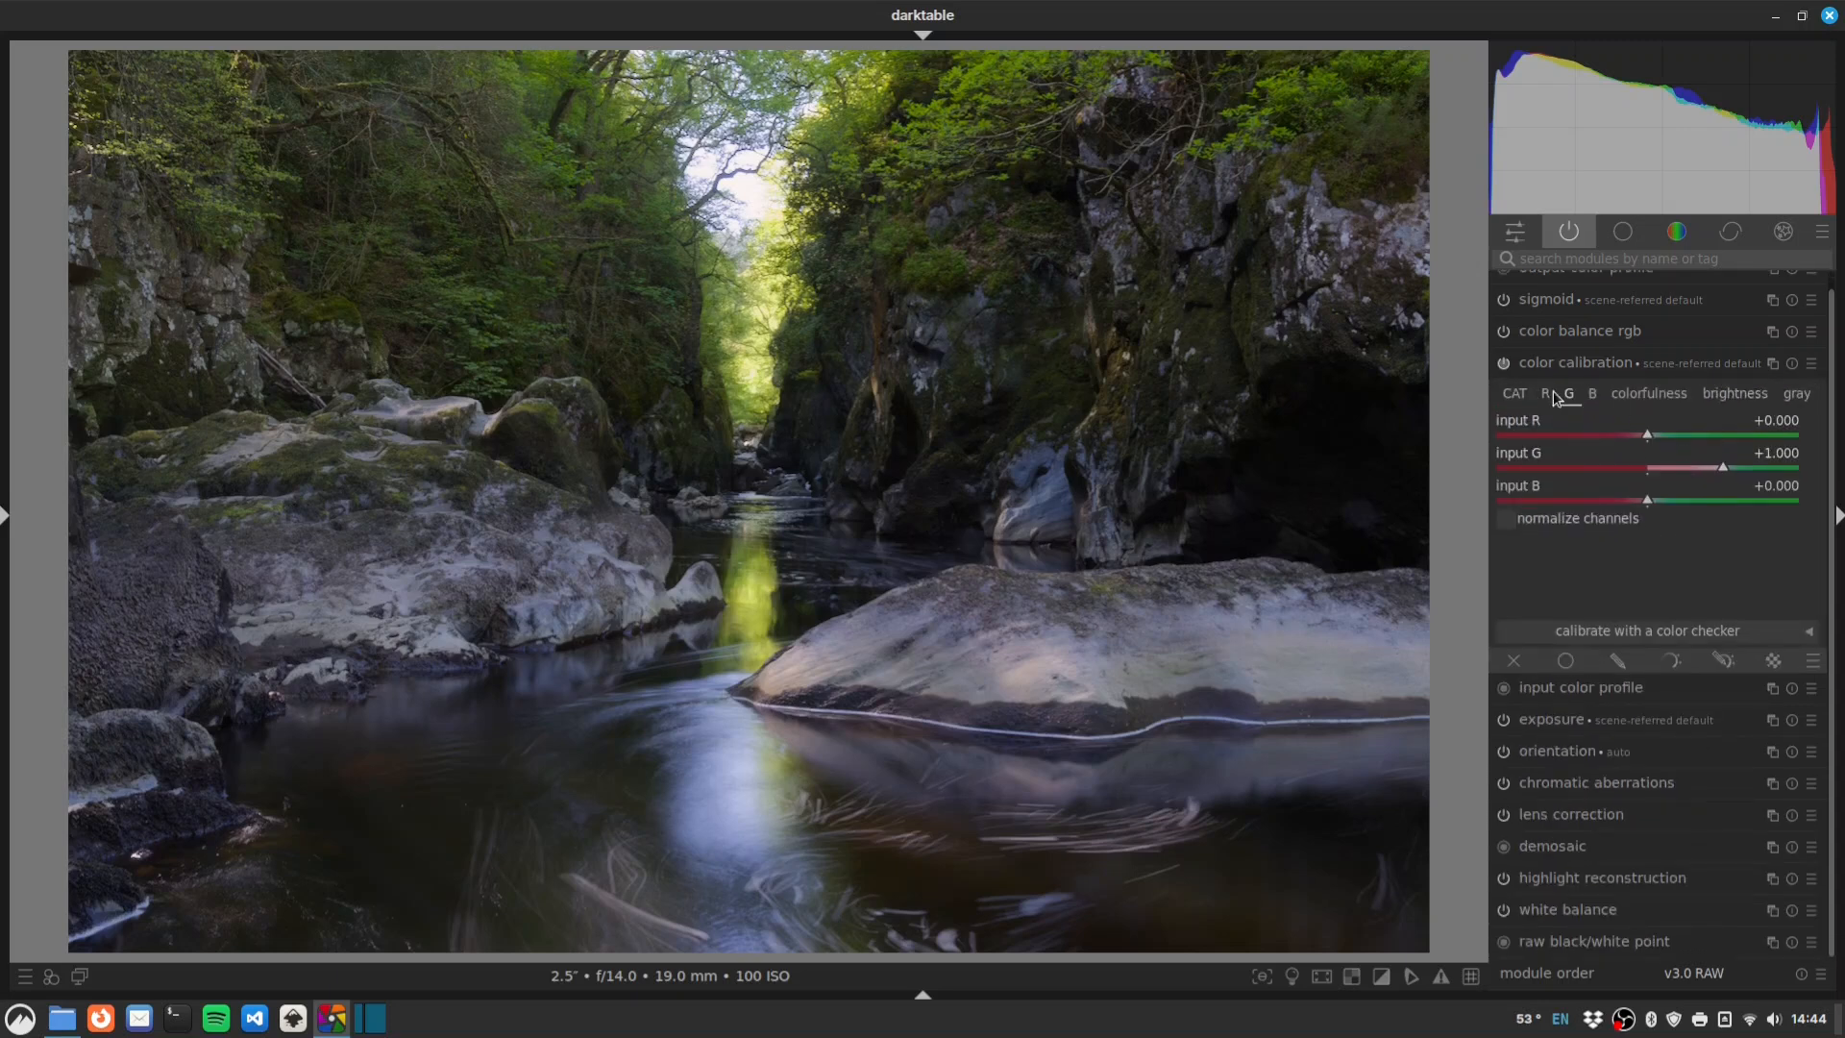
click(1808, 442)
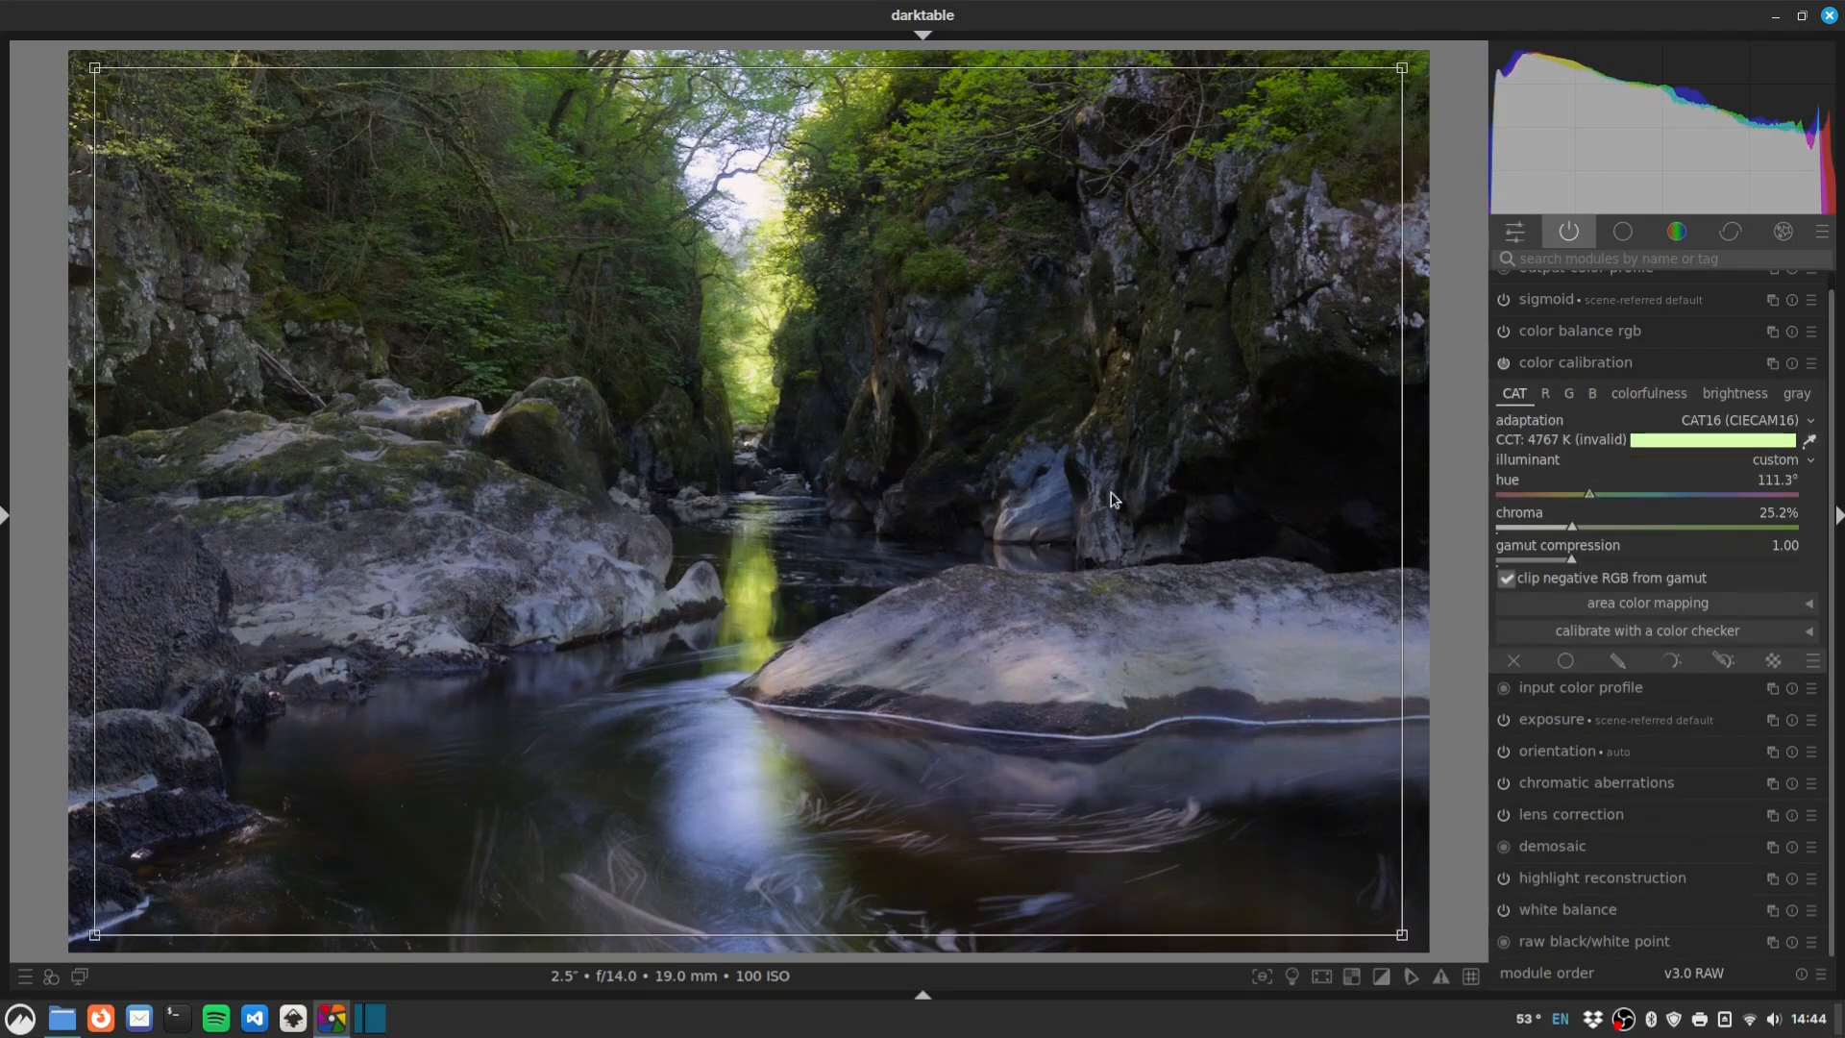
Try a manual color calibration illuminant with hue 122.5° and chroma 8.9%.
click(1588, 528)
click(1607, 526)
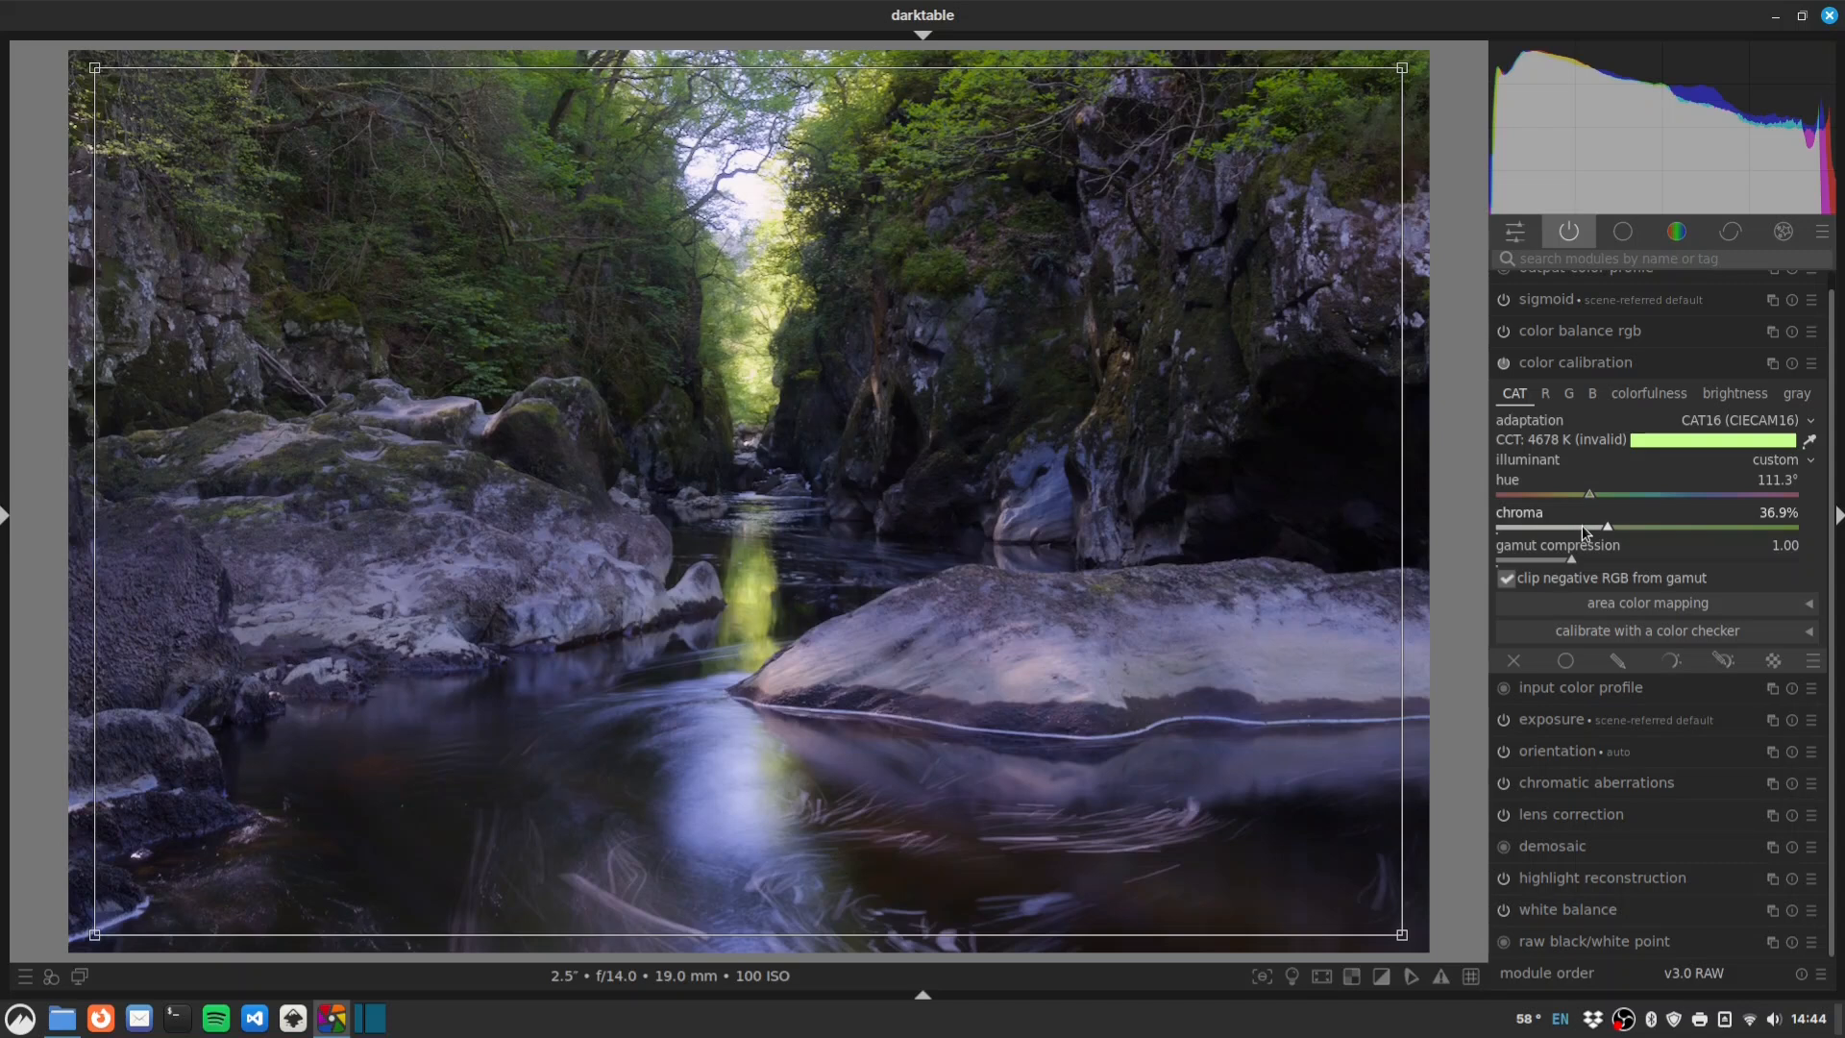
drag(1561, 527, 1544, 525)
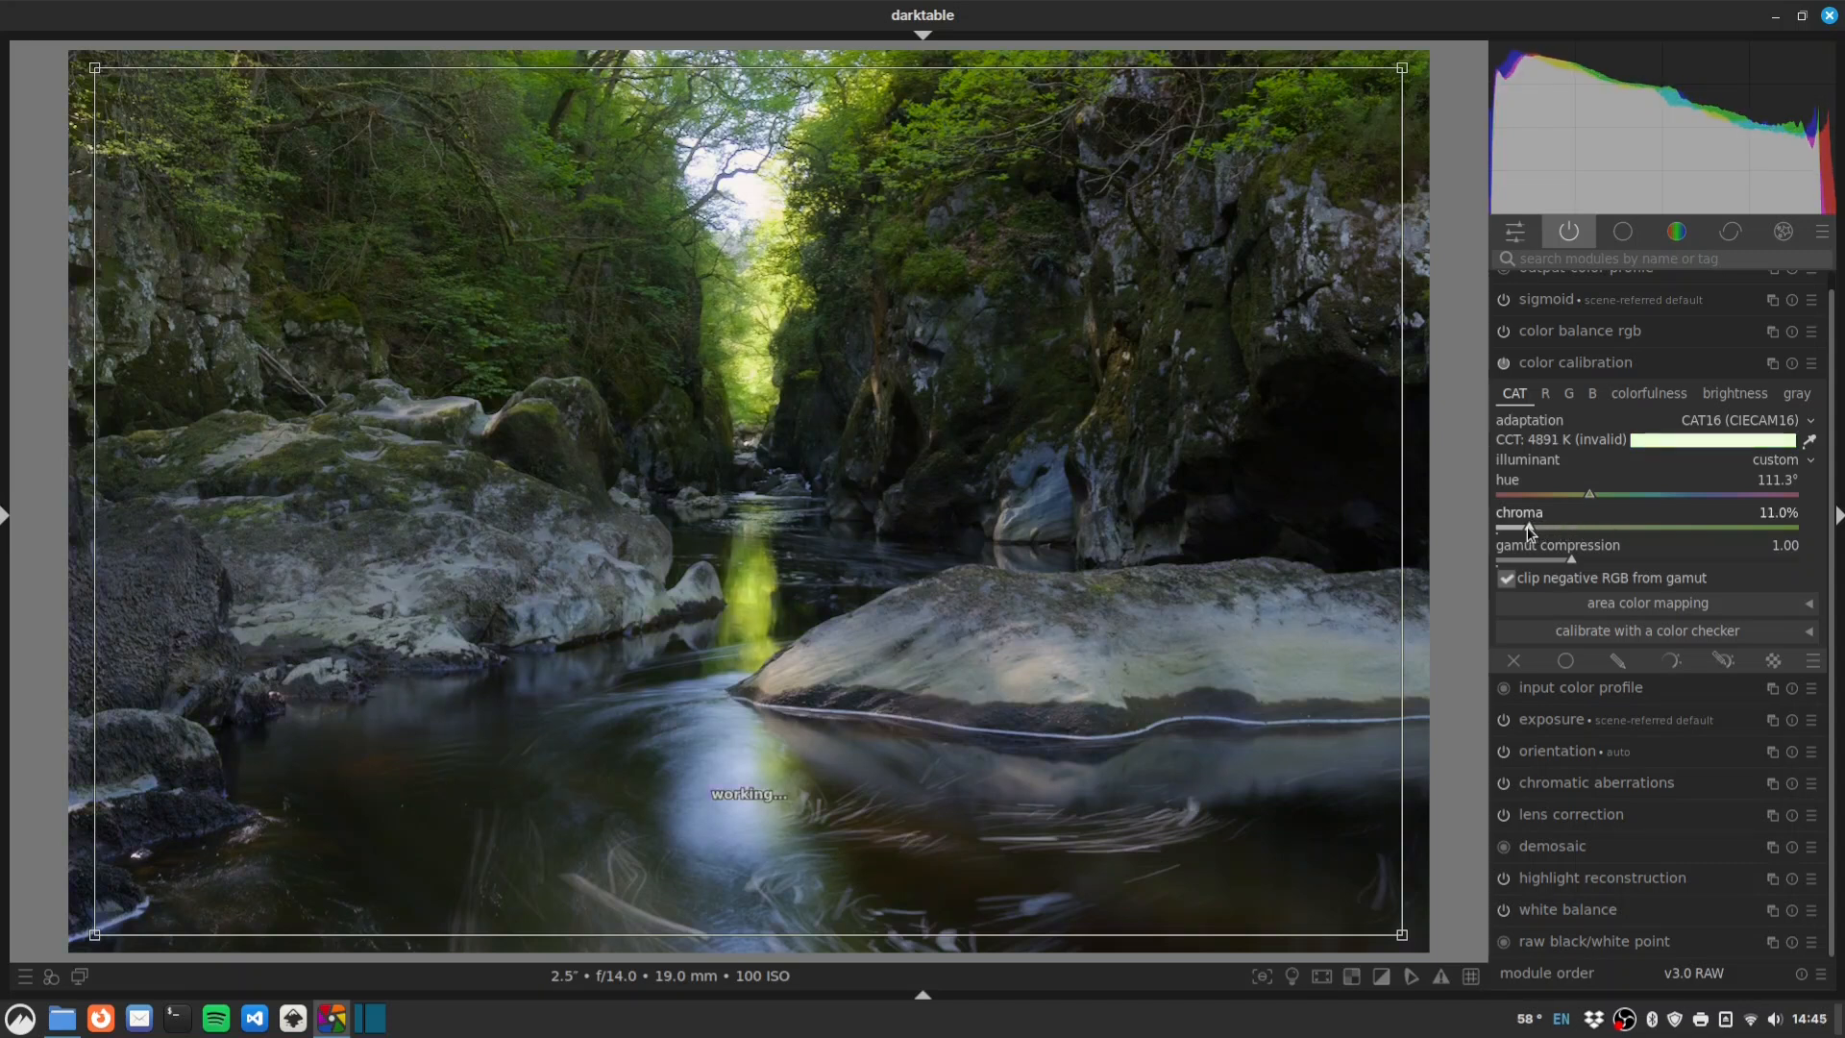
drag(1526, 526, 1599, 492)
click(1596, 493)
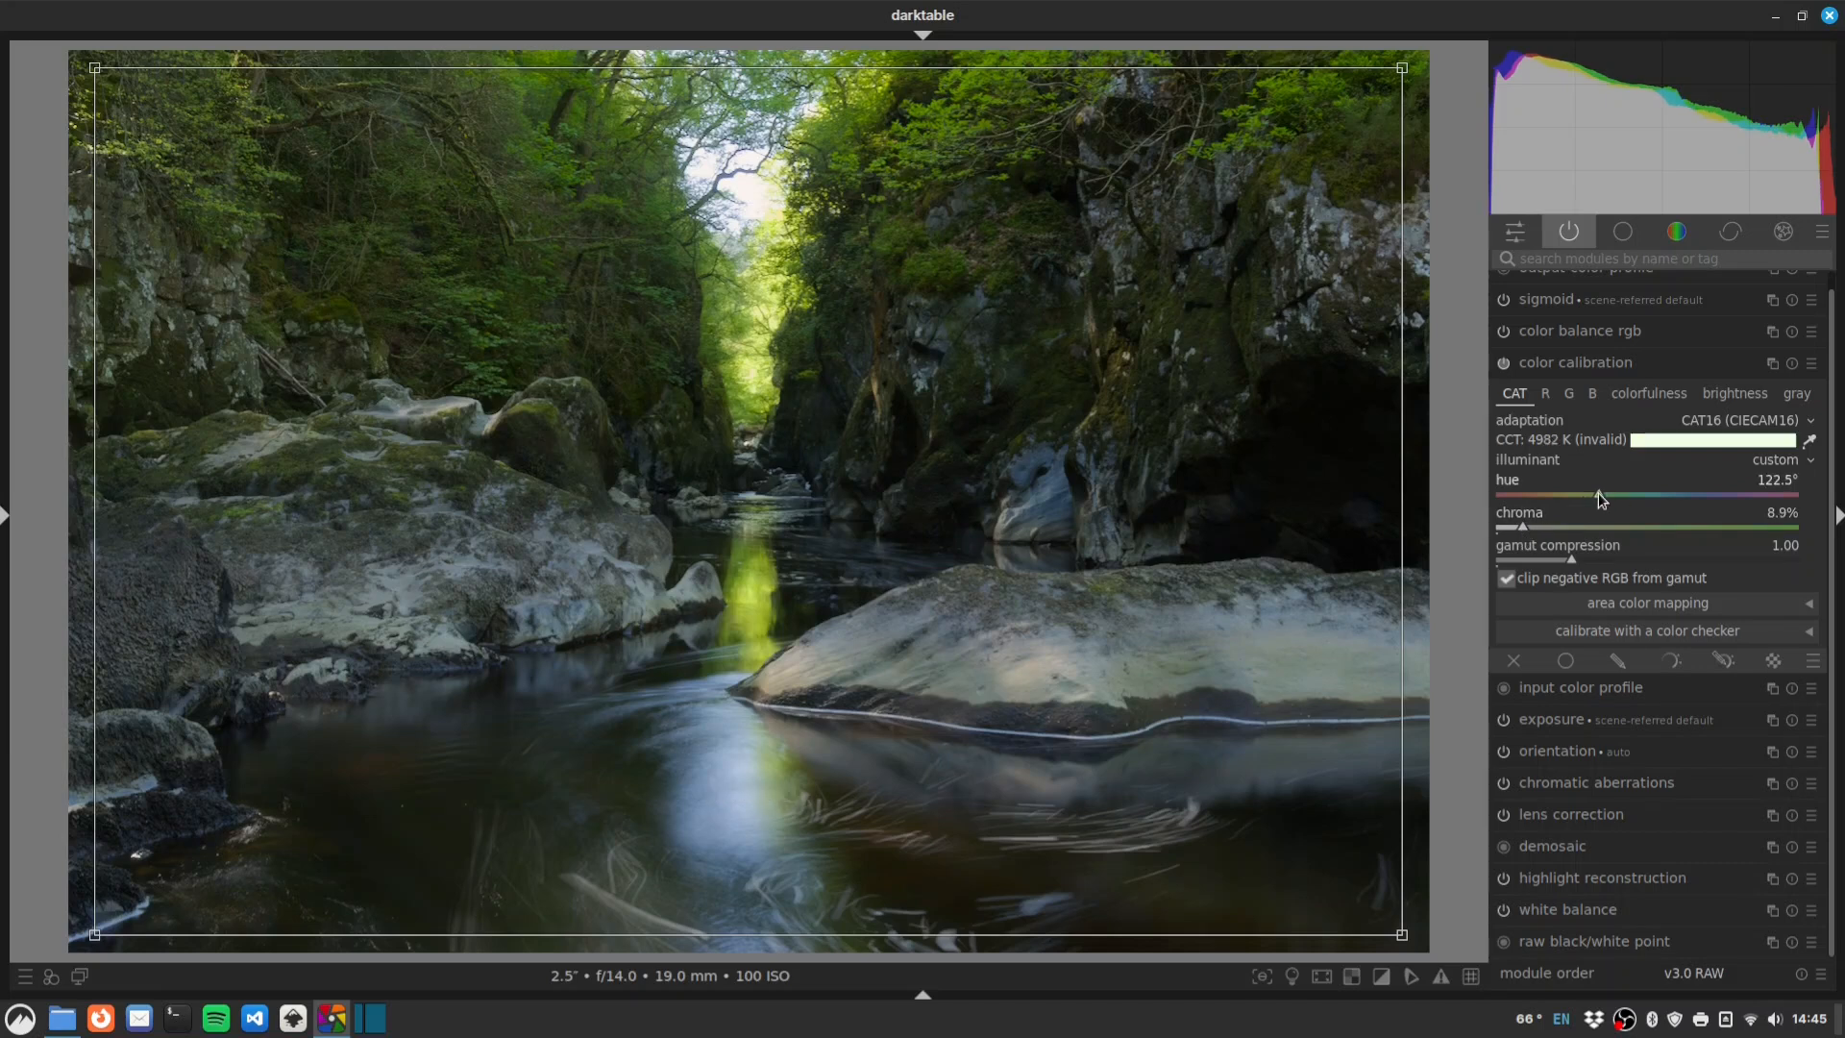
Sample the illuminant from the large right-hand boulder, replace it with a sample from a small patch of the left-hand rock, and collapse color calibration.
drag(1033, 650, 1079, 683)
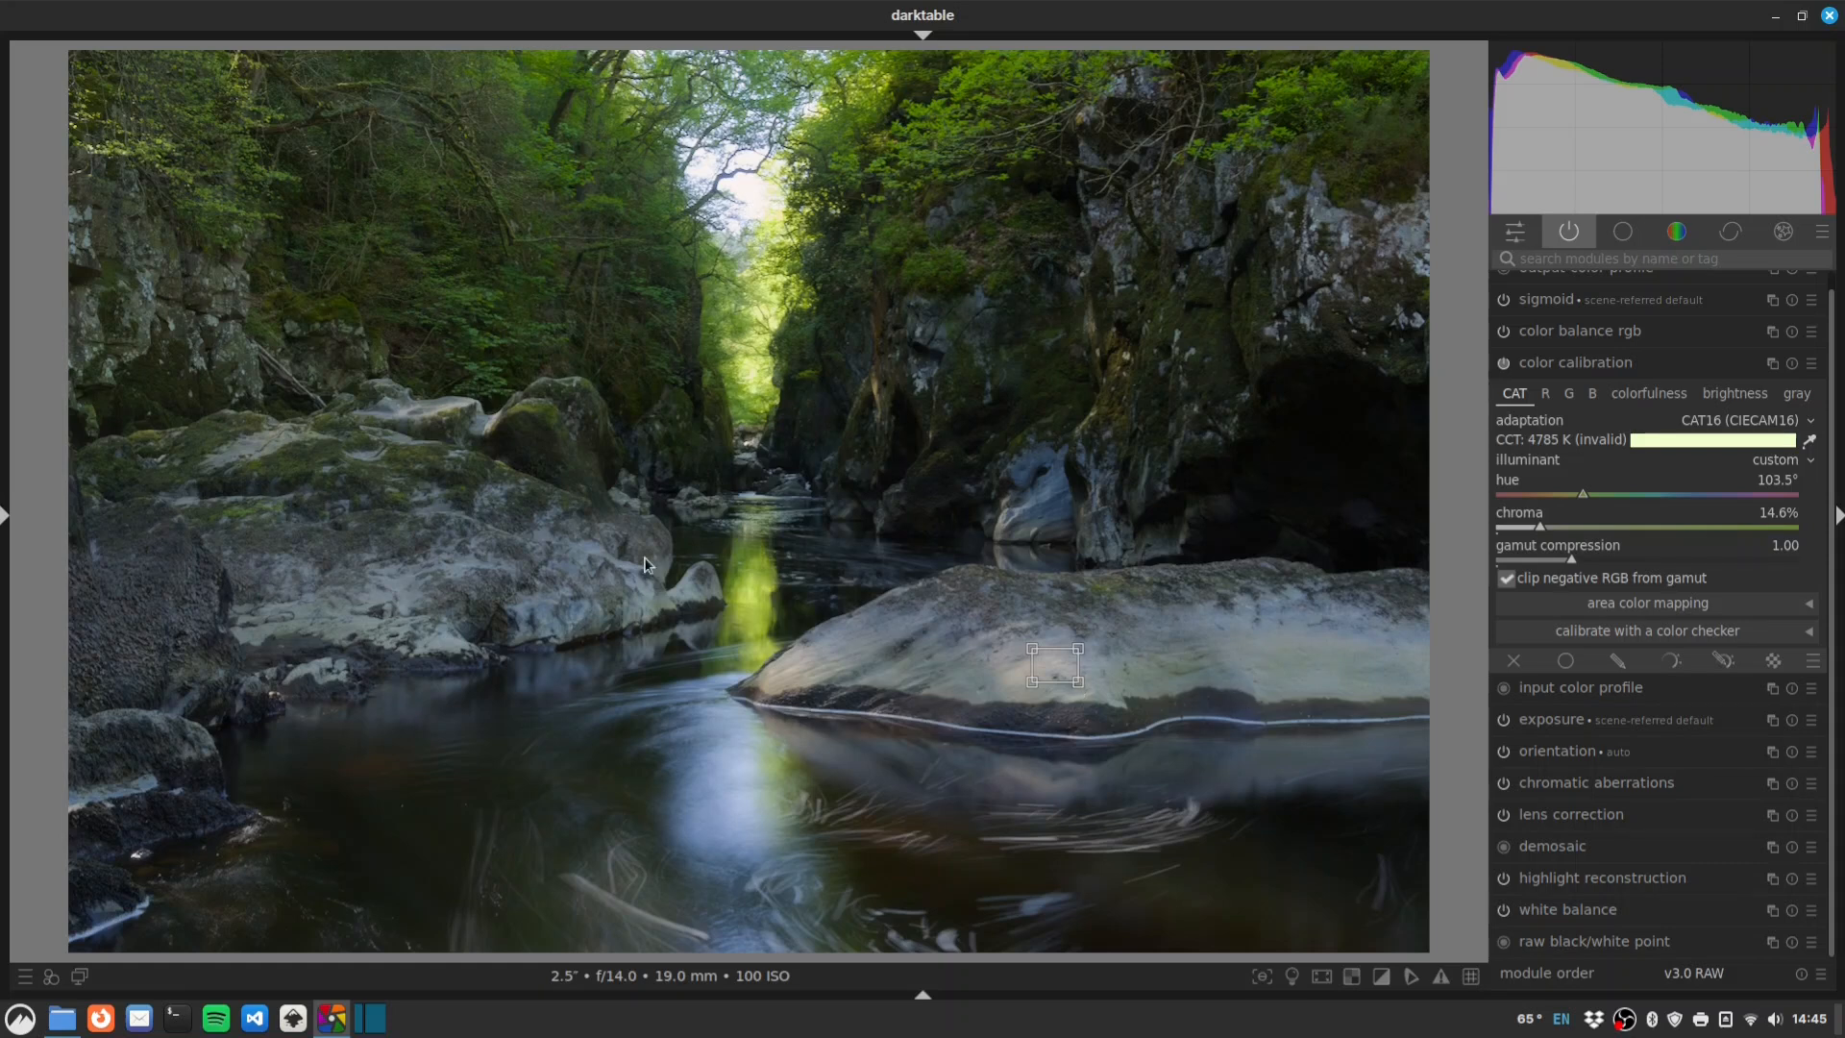
drag(383, 575, 413, 602)
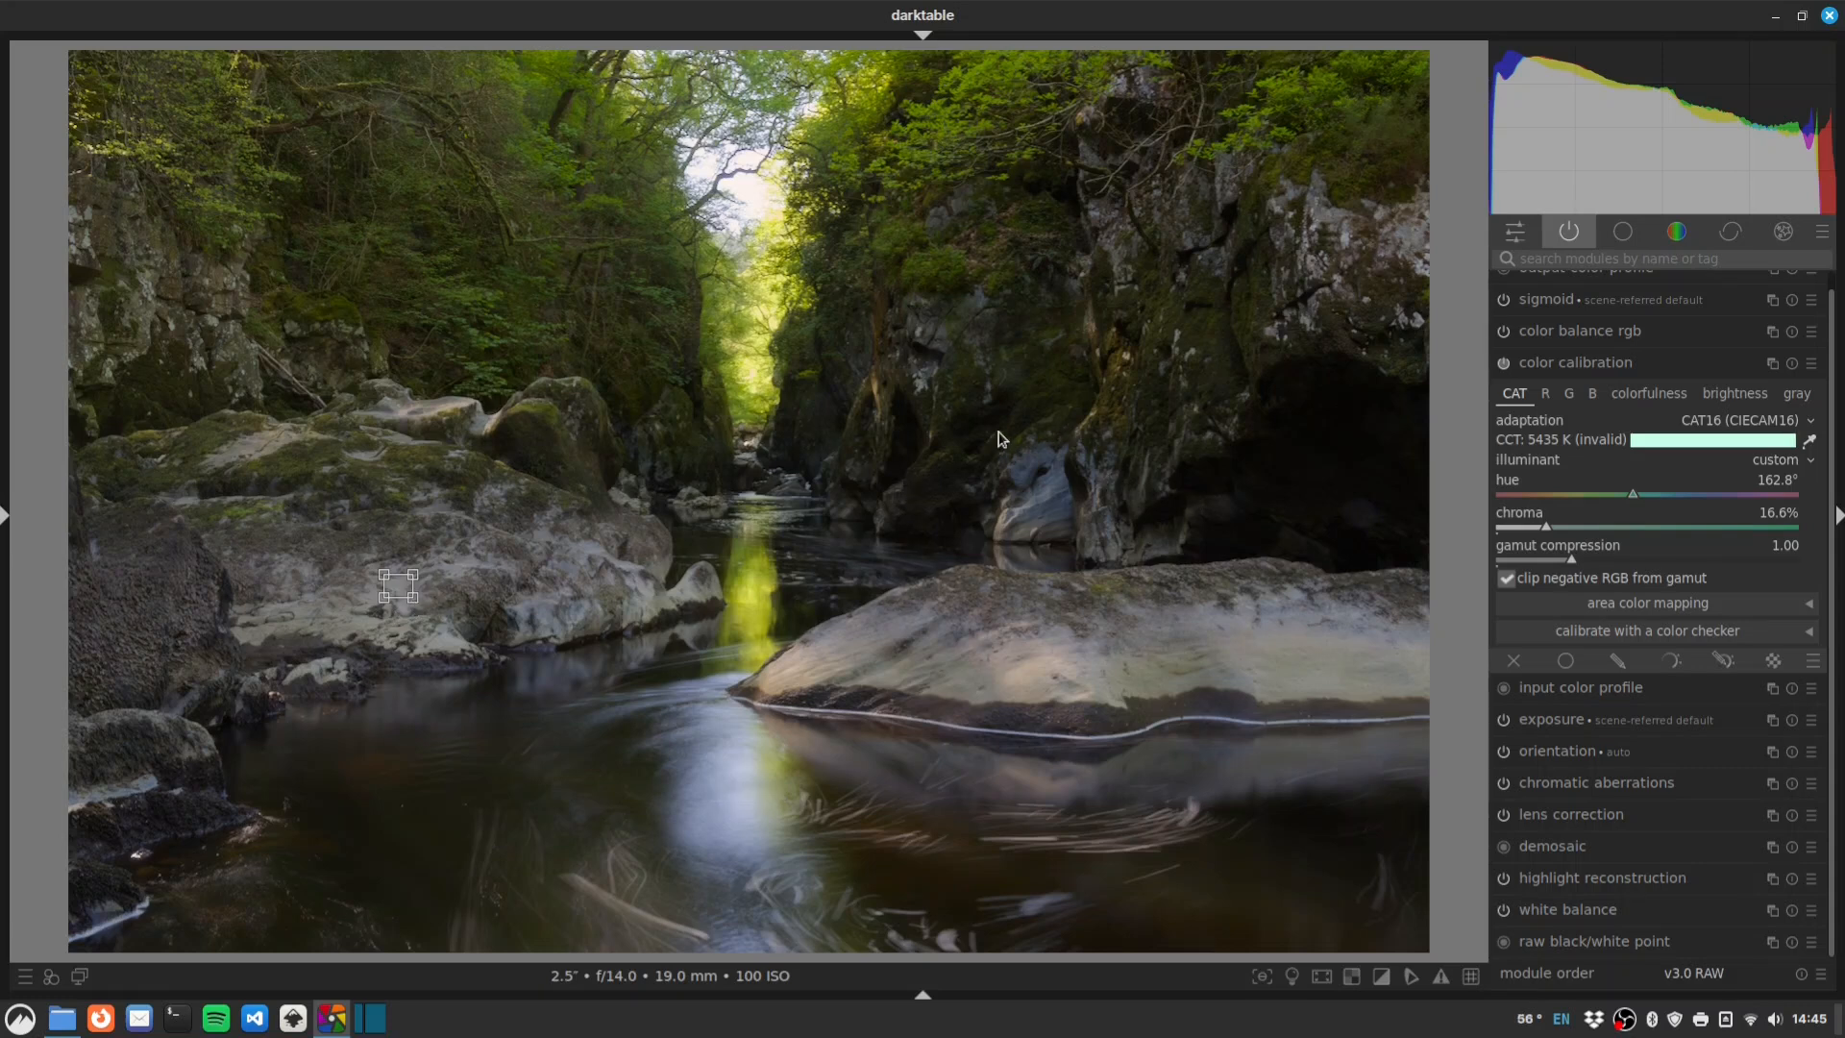
key(alt+Tab)
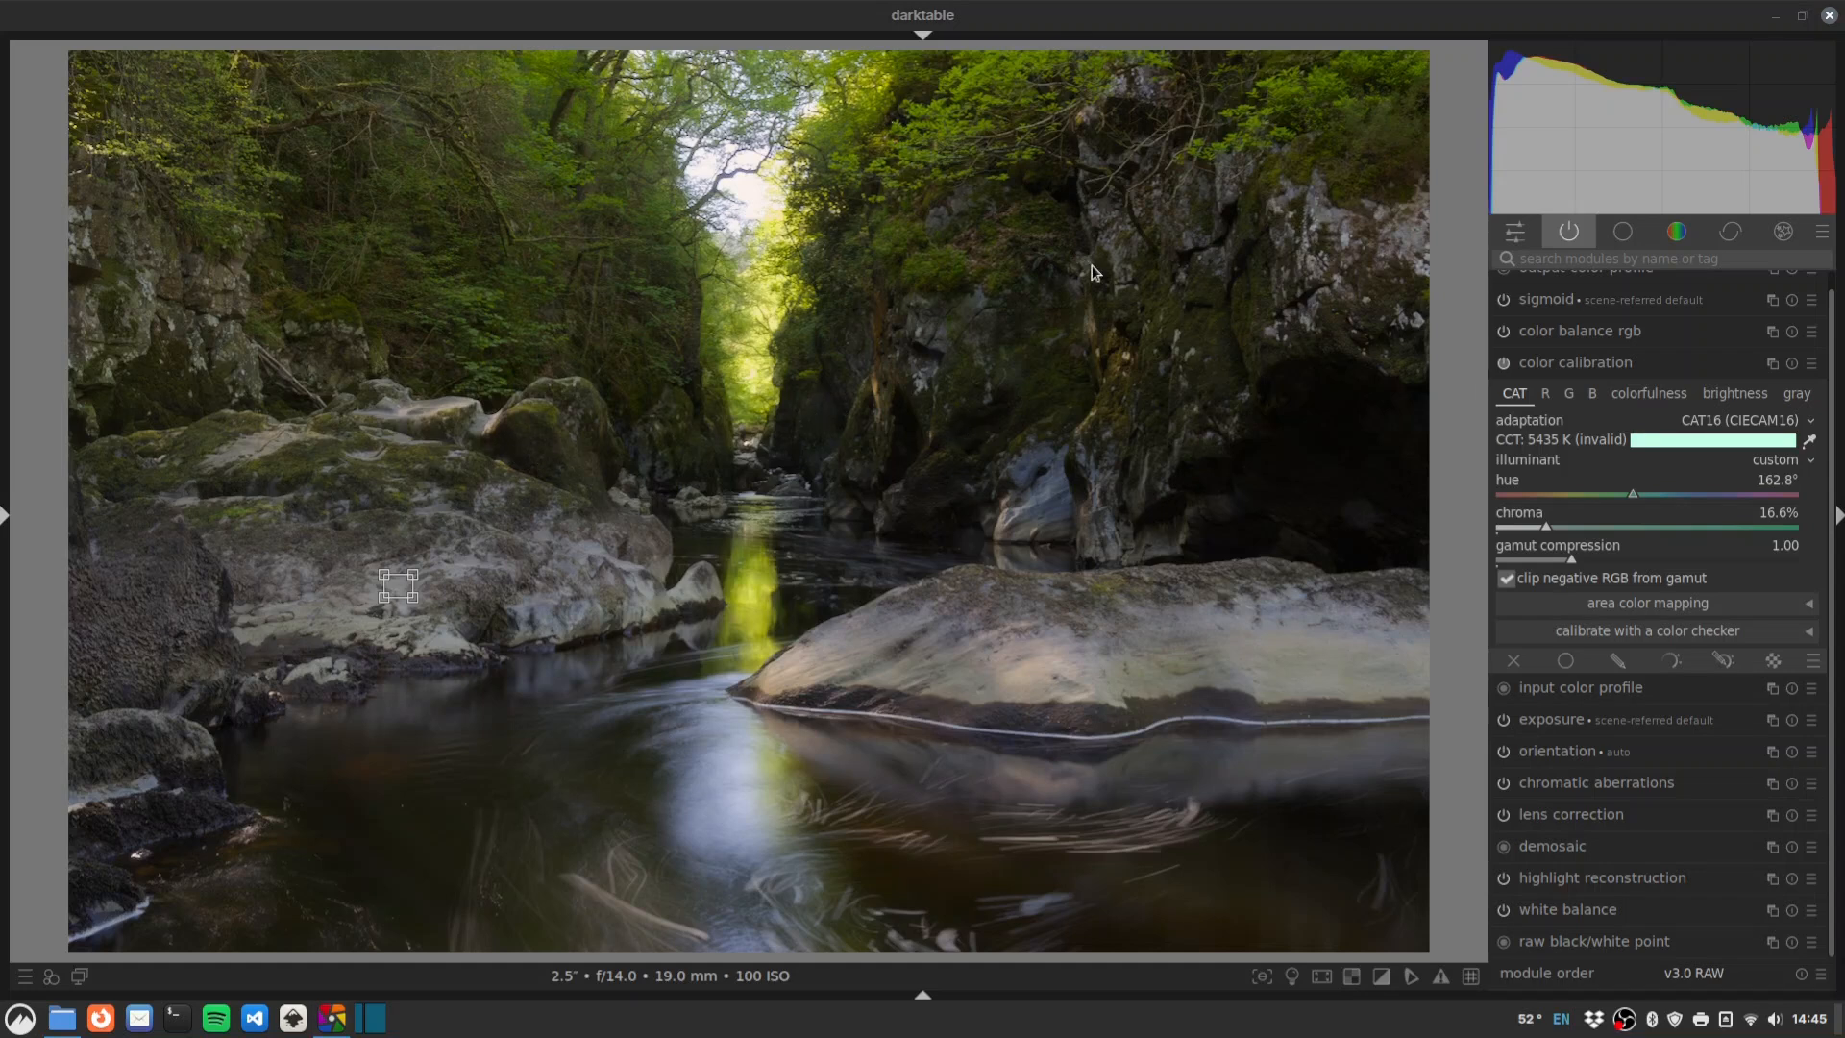
click(1566, 362)
Reopen color balance rgb, set global vibrance to +10.36%, and collapse the module in the list of active modules.
click(1578, 341)
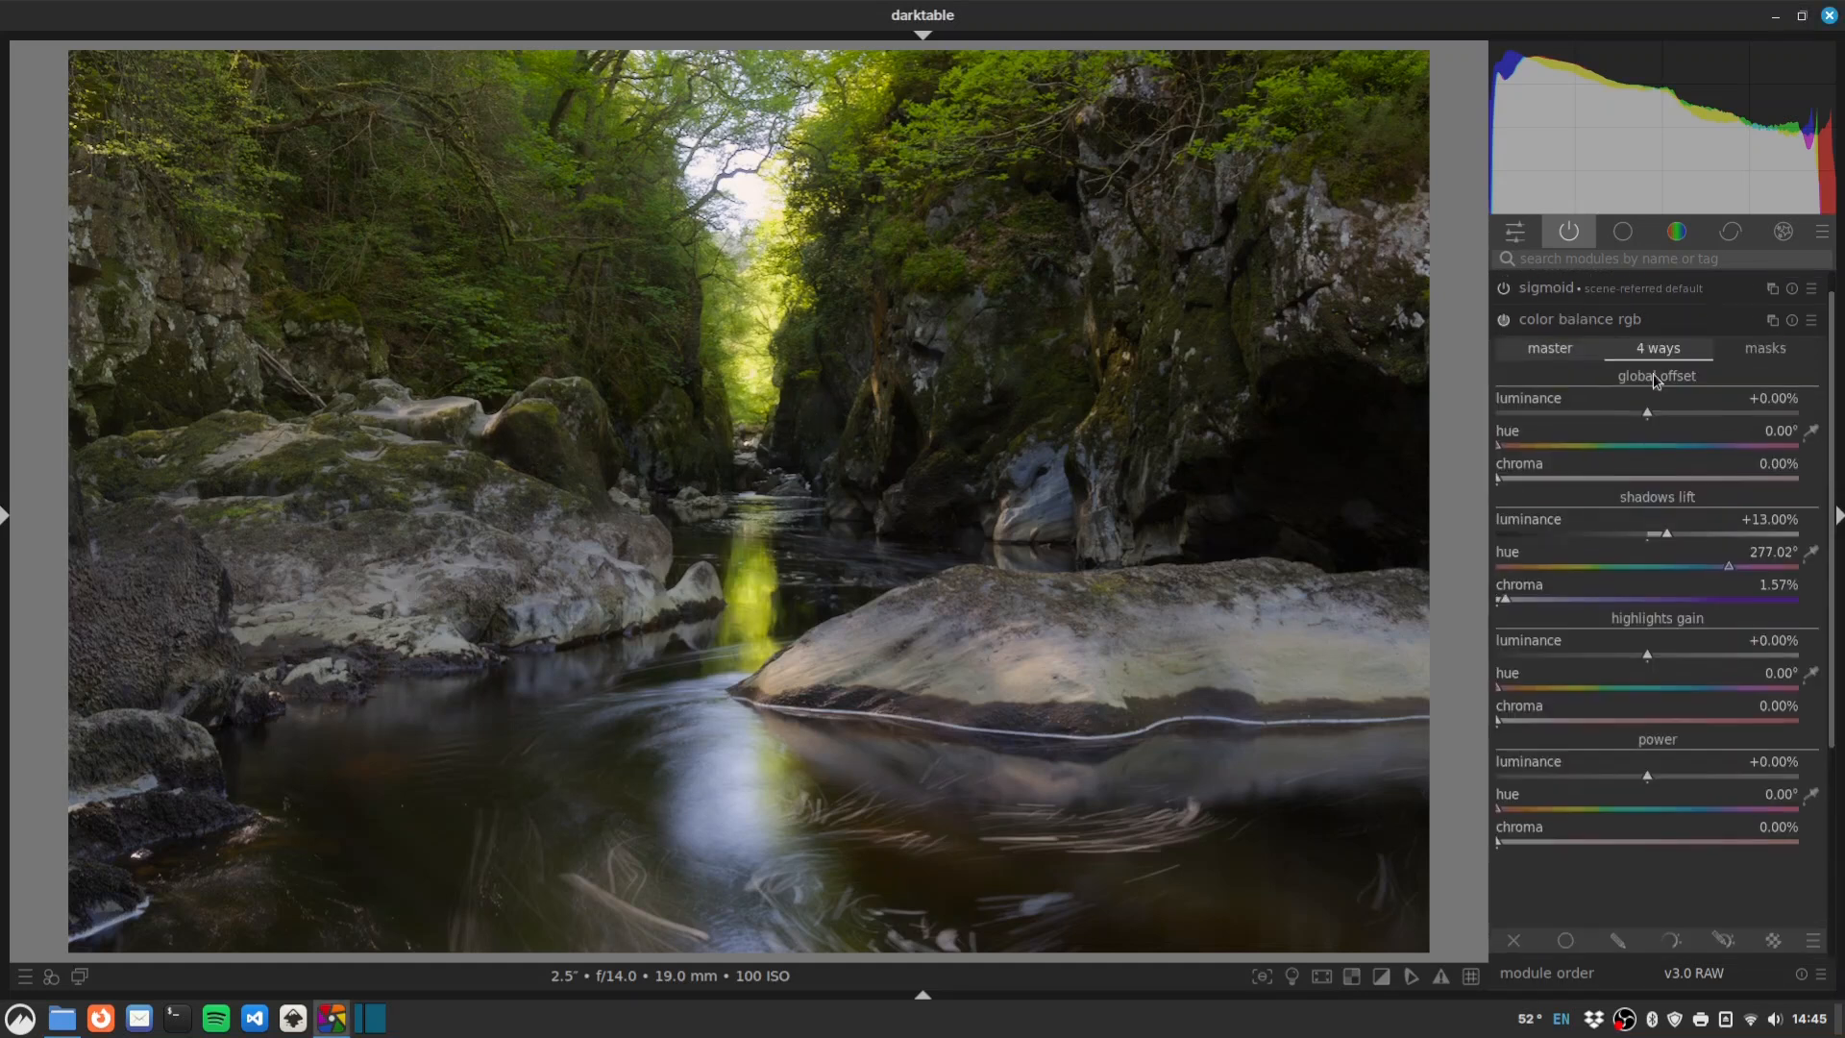
click(1555, 319)
drag(1664, 390, 1678, 394)
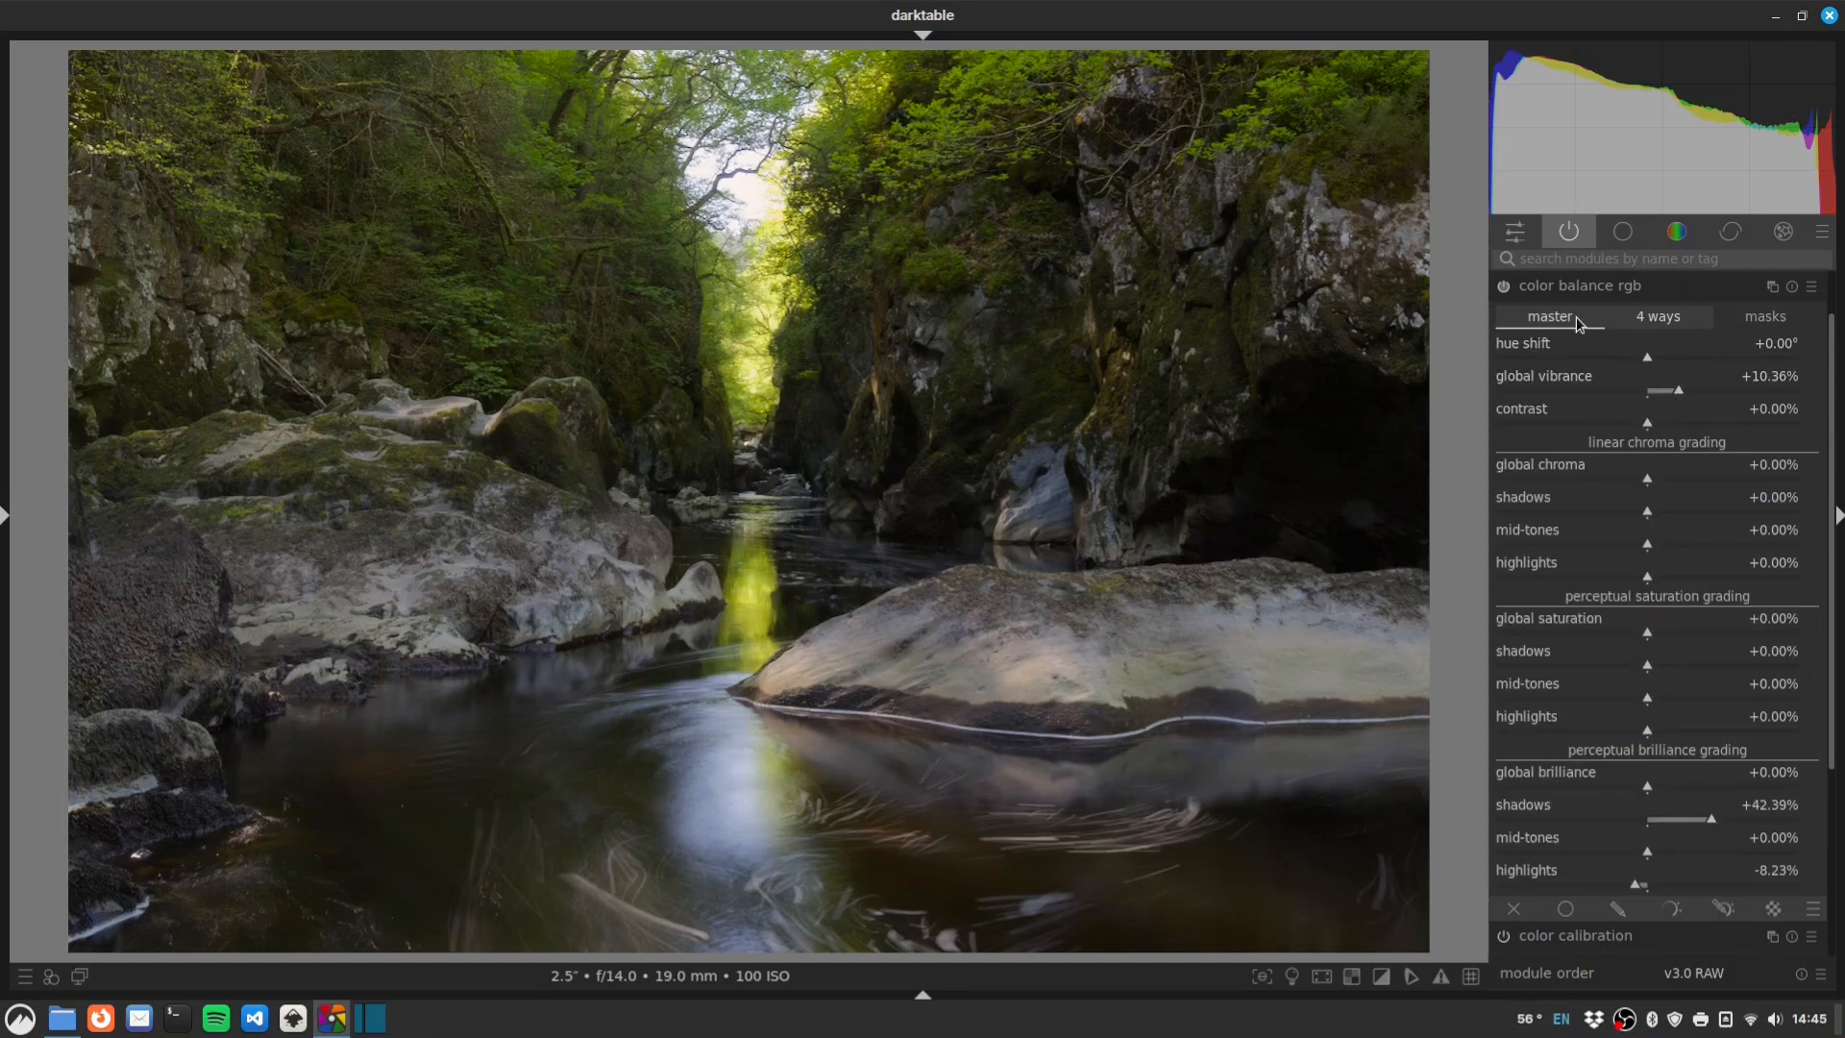
click(1568, 235)
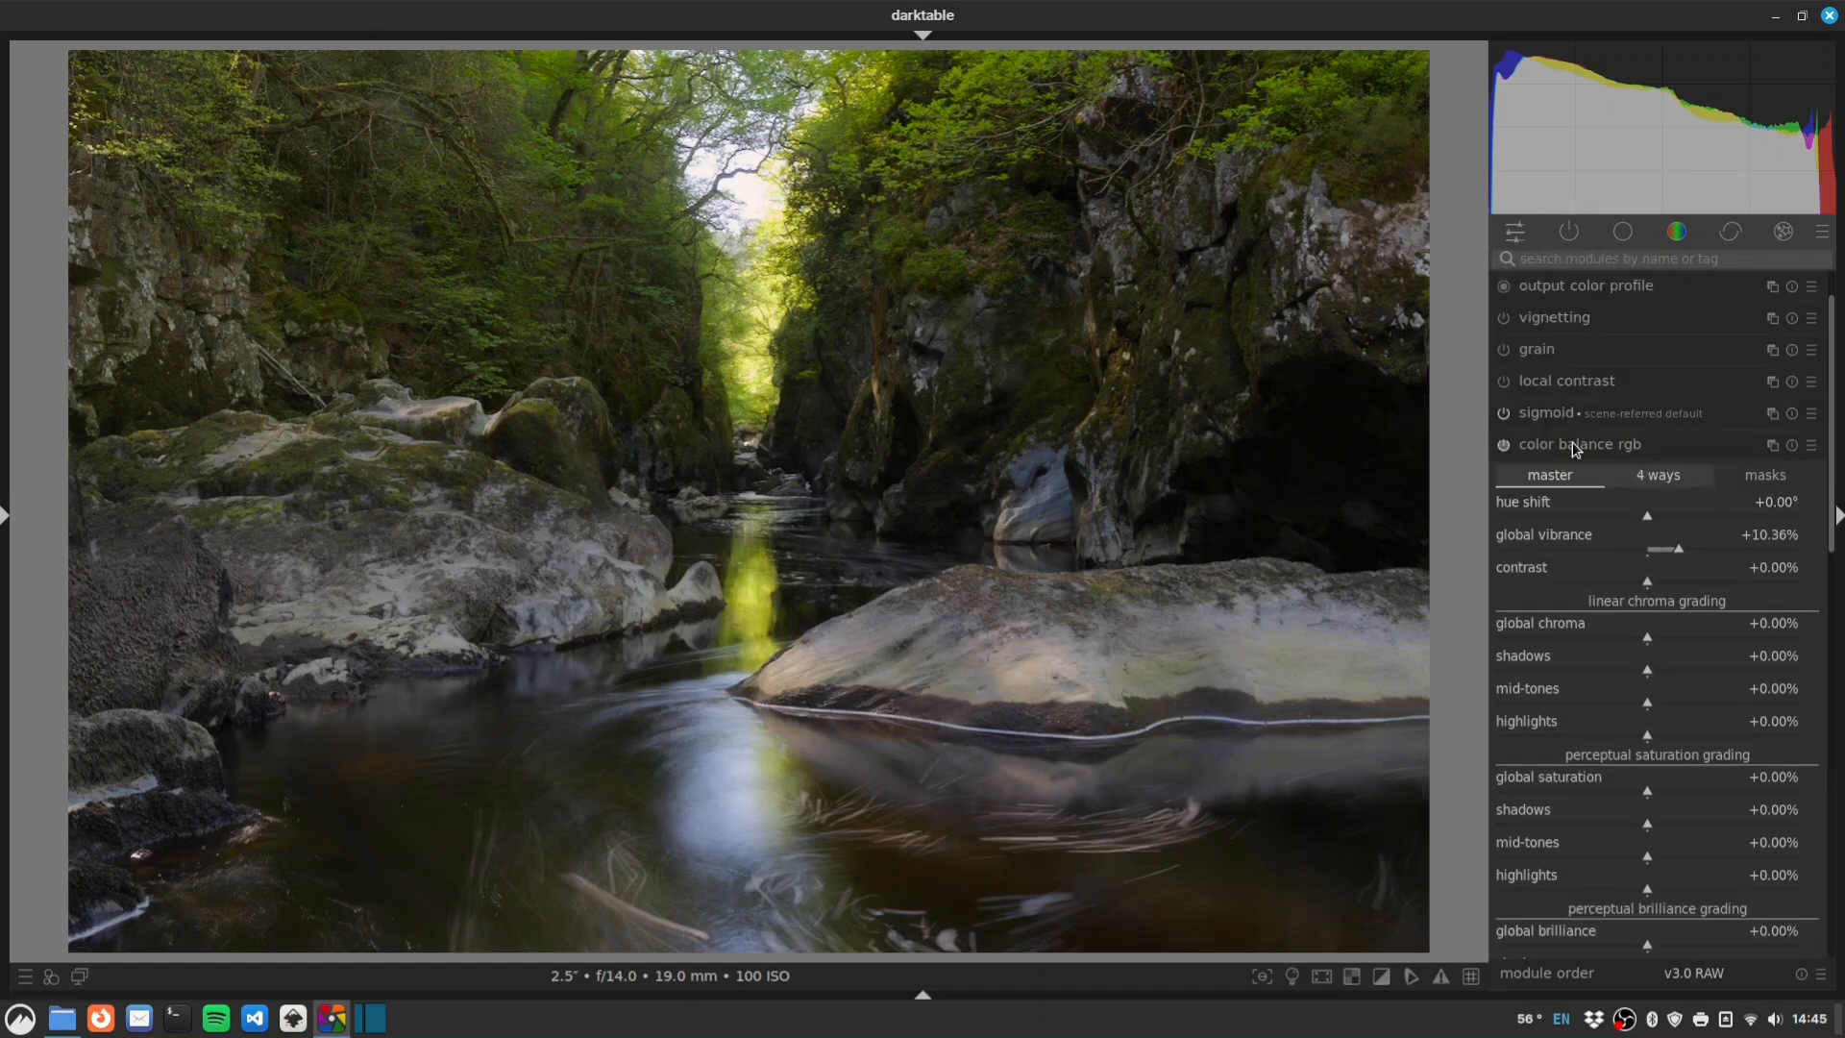
click(1607, 442)
click(1568, 241)
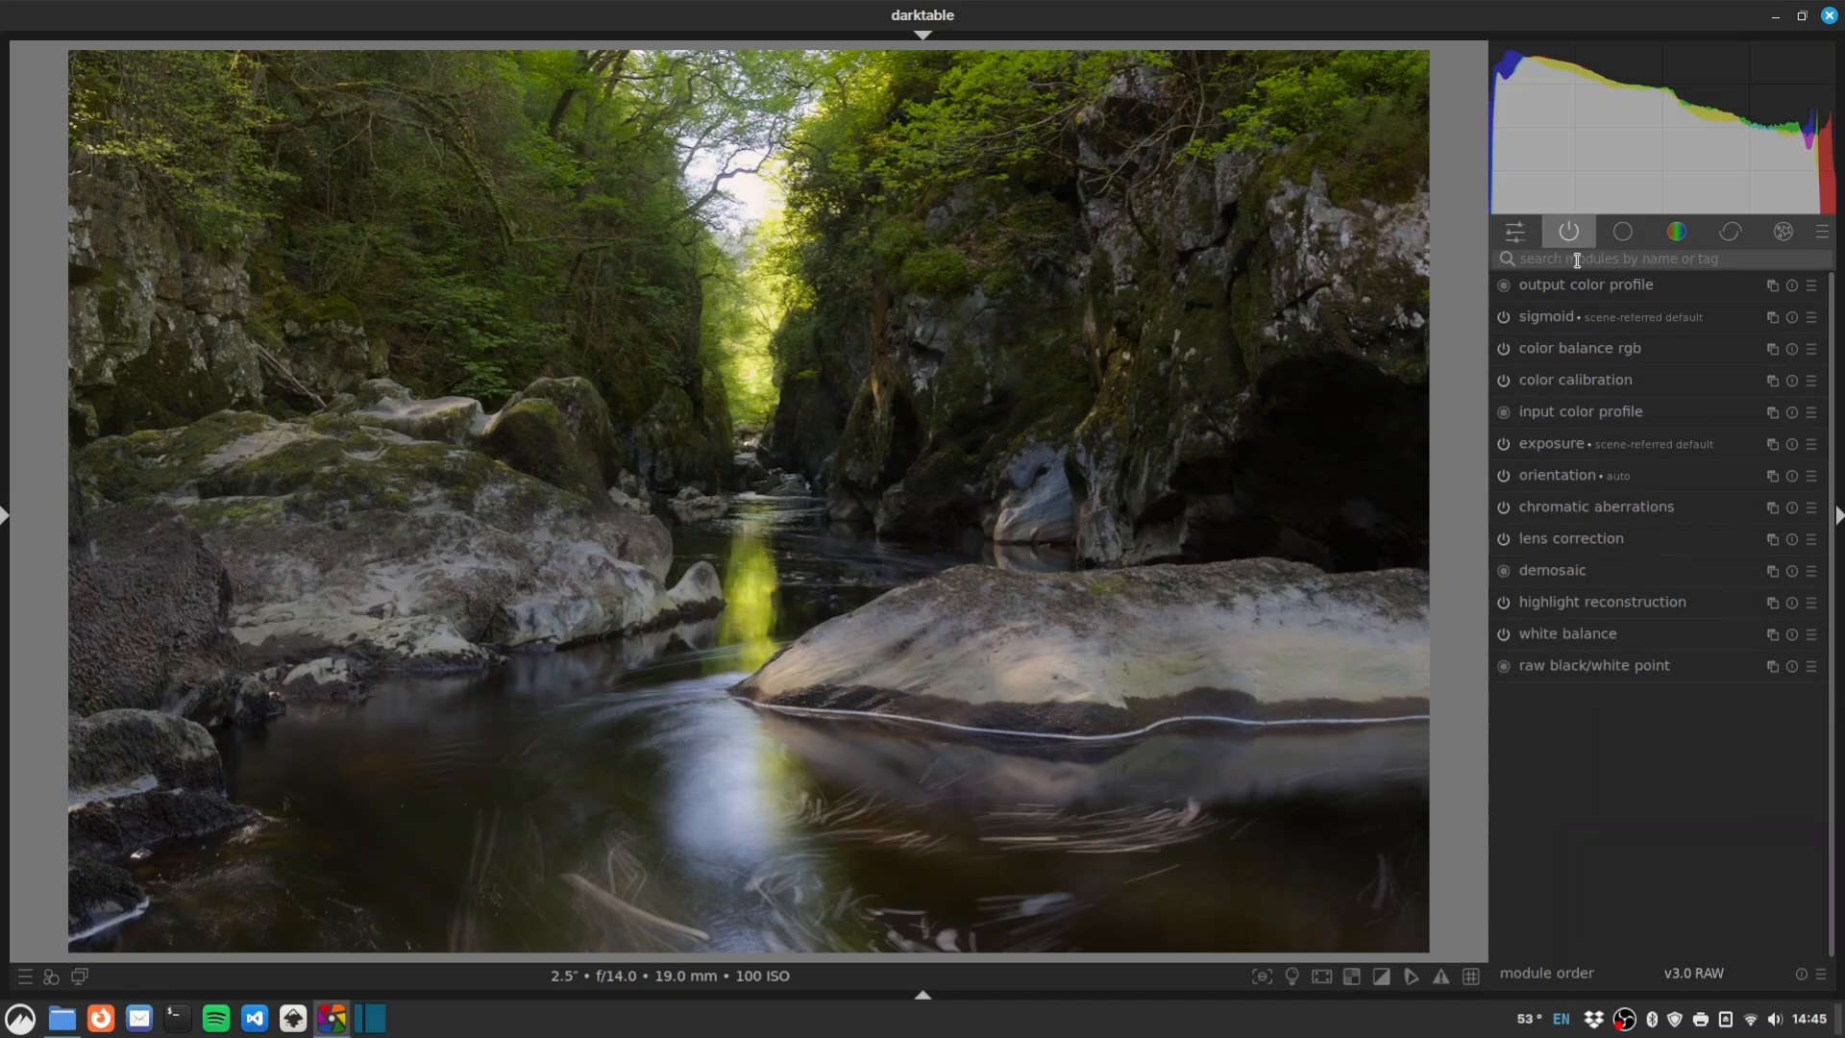
Create a second color calibration instance and set input G to 0.700 for its G output channel.
click(1773, 380)
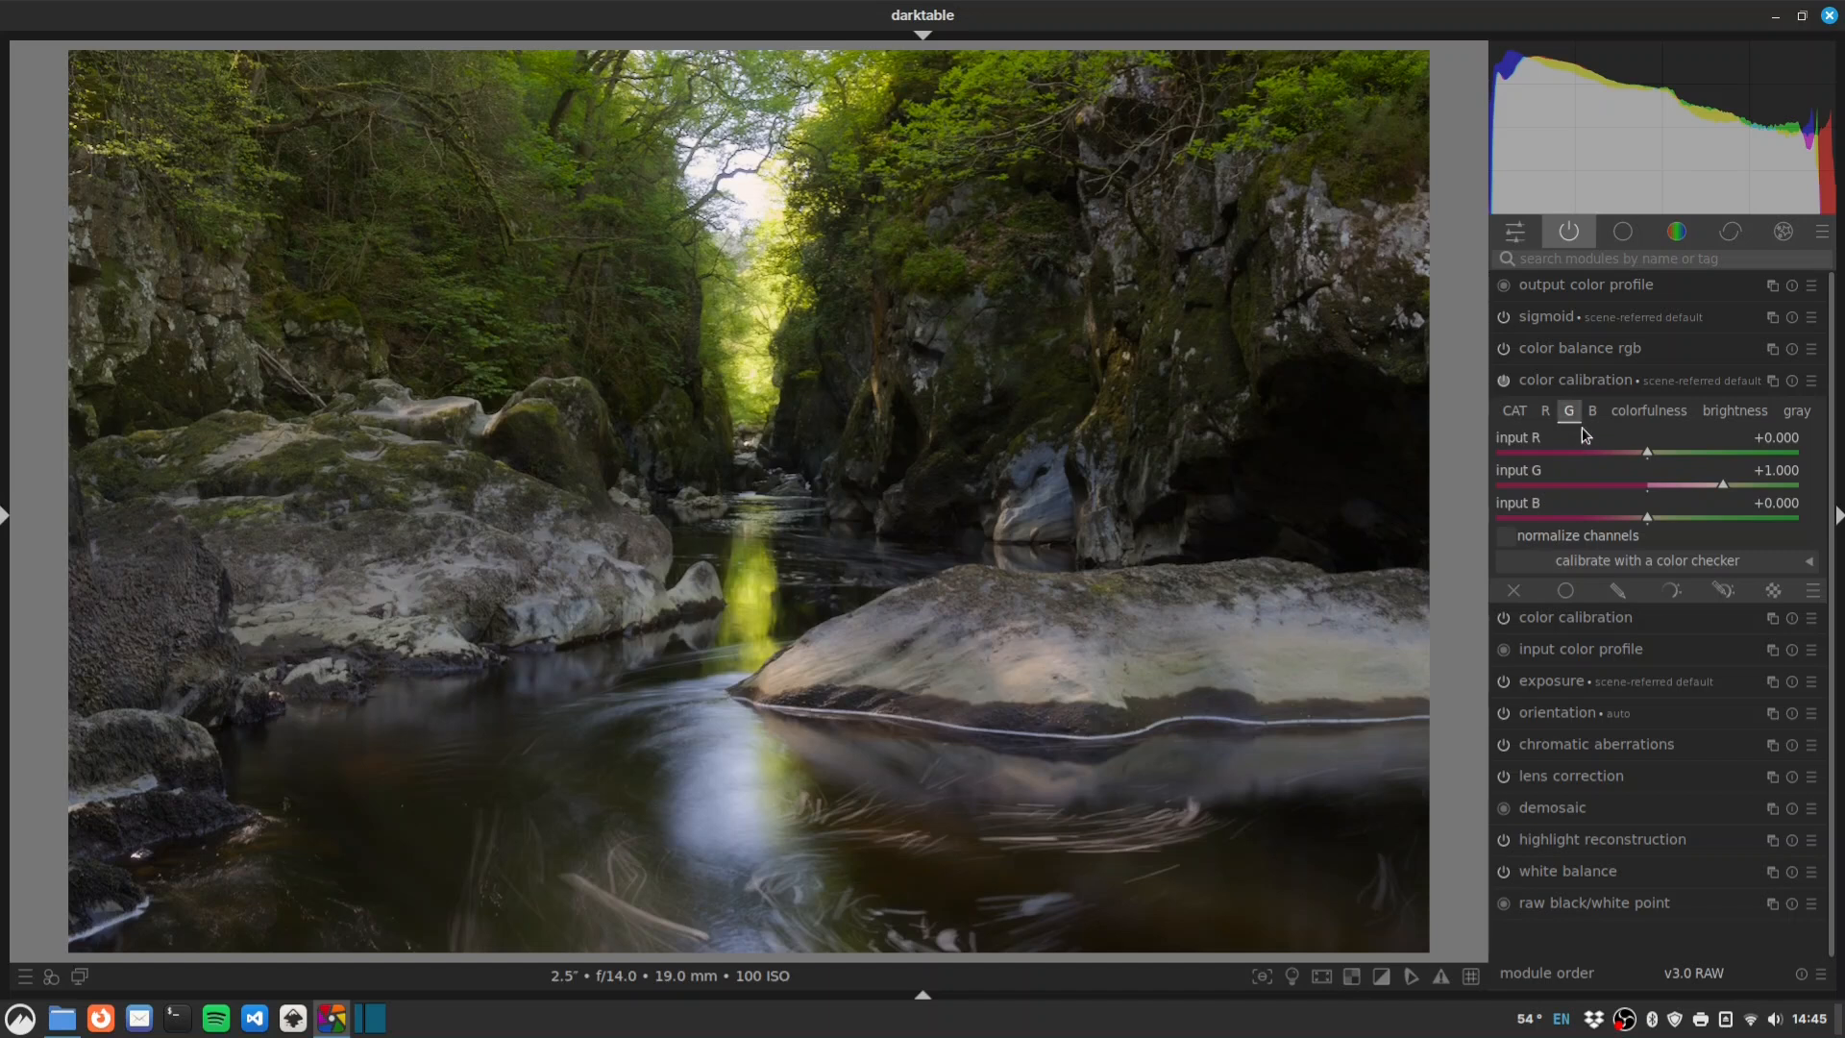
right_click(1751, 482)
text(7)
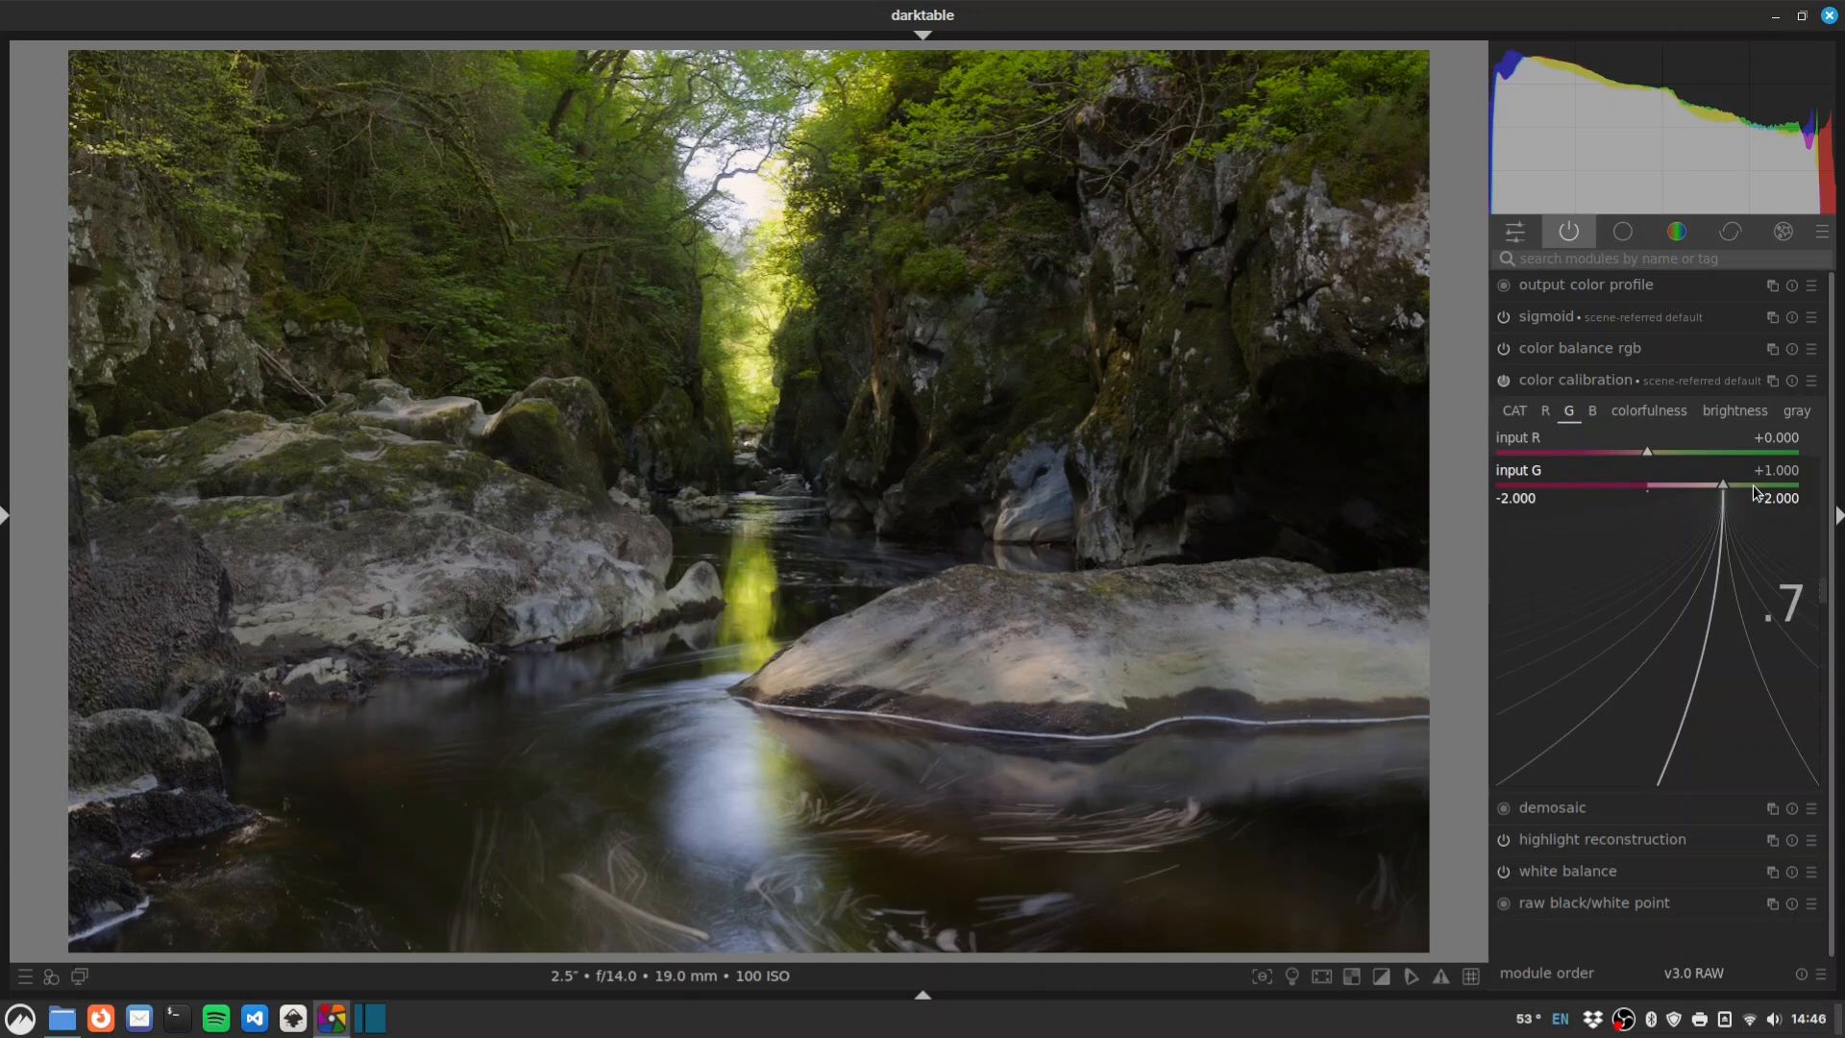
key(Return)
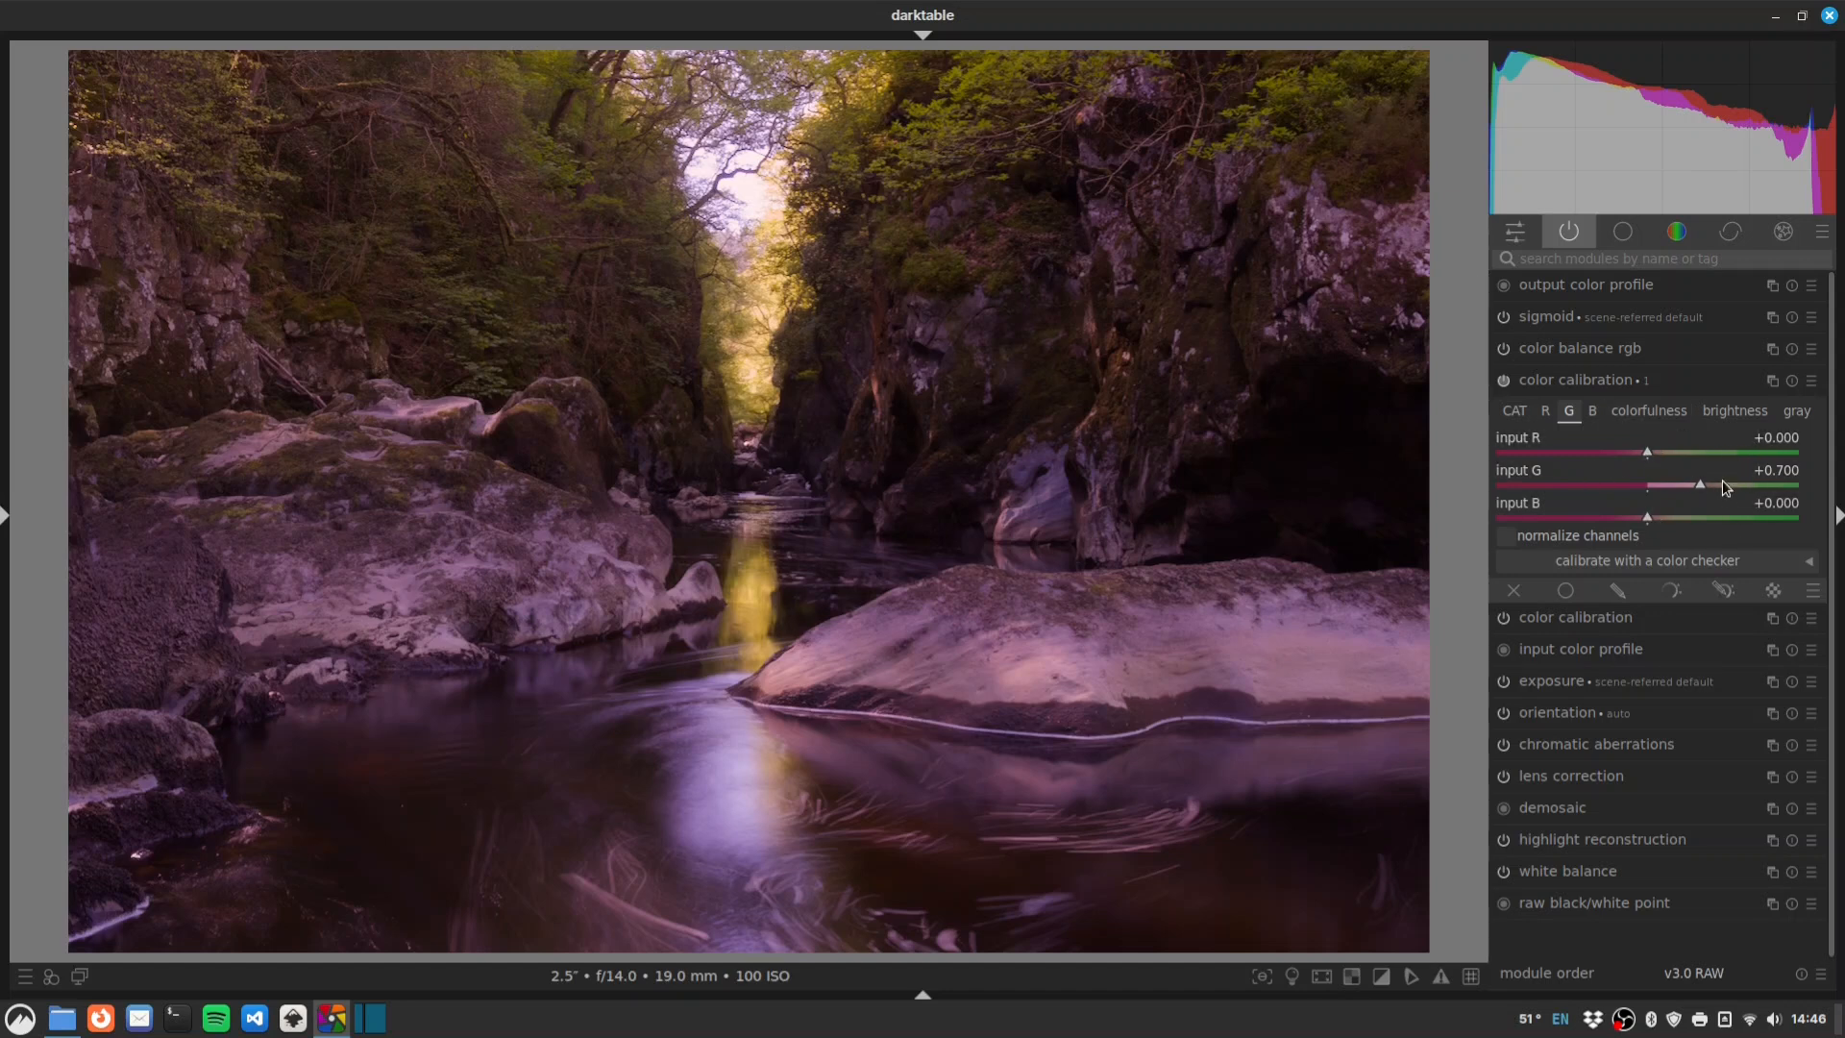
Set input R and input B of the G channel to 0.150 each, and collapse the color calibration instance.
right_click(1665, 452)
text(.15)
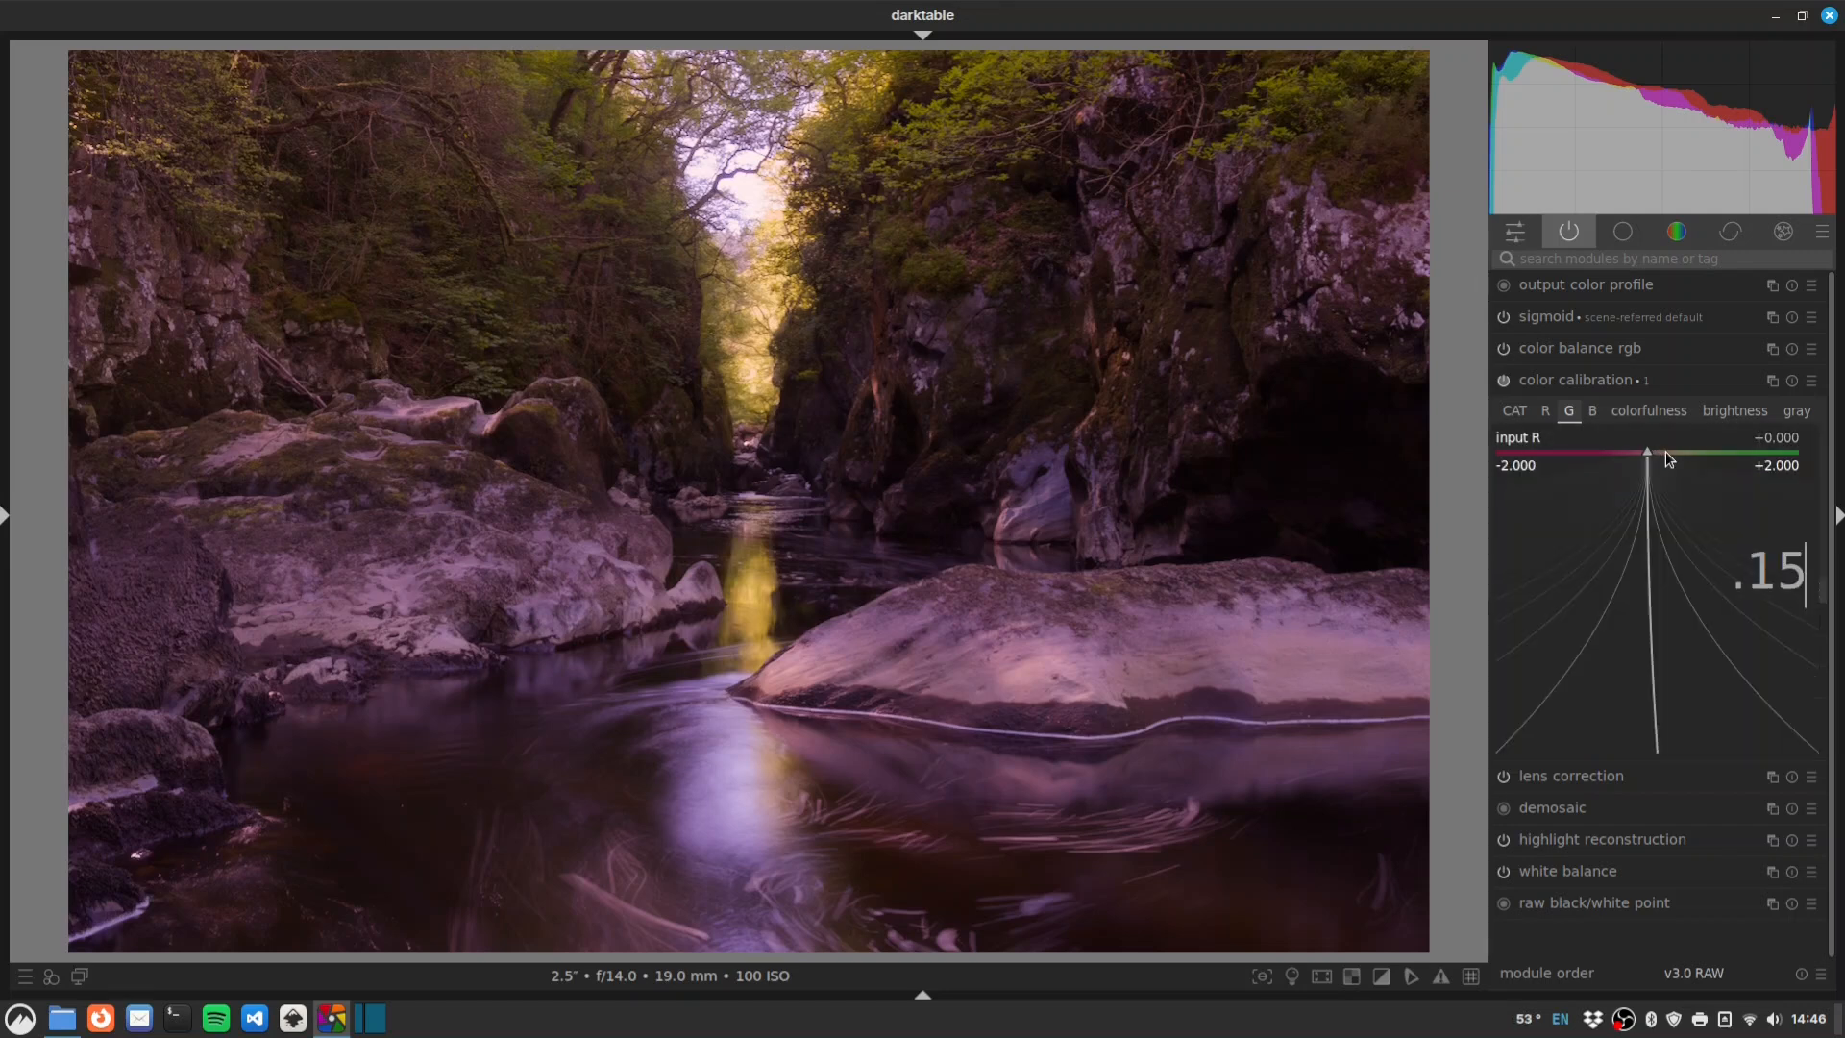
key(Return)
right_click(1673, 519)
text(.15)
key(Return)
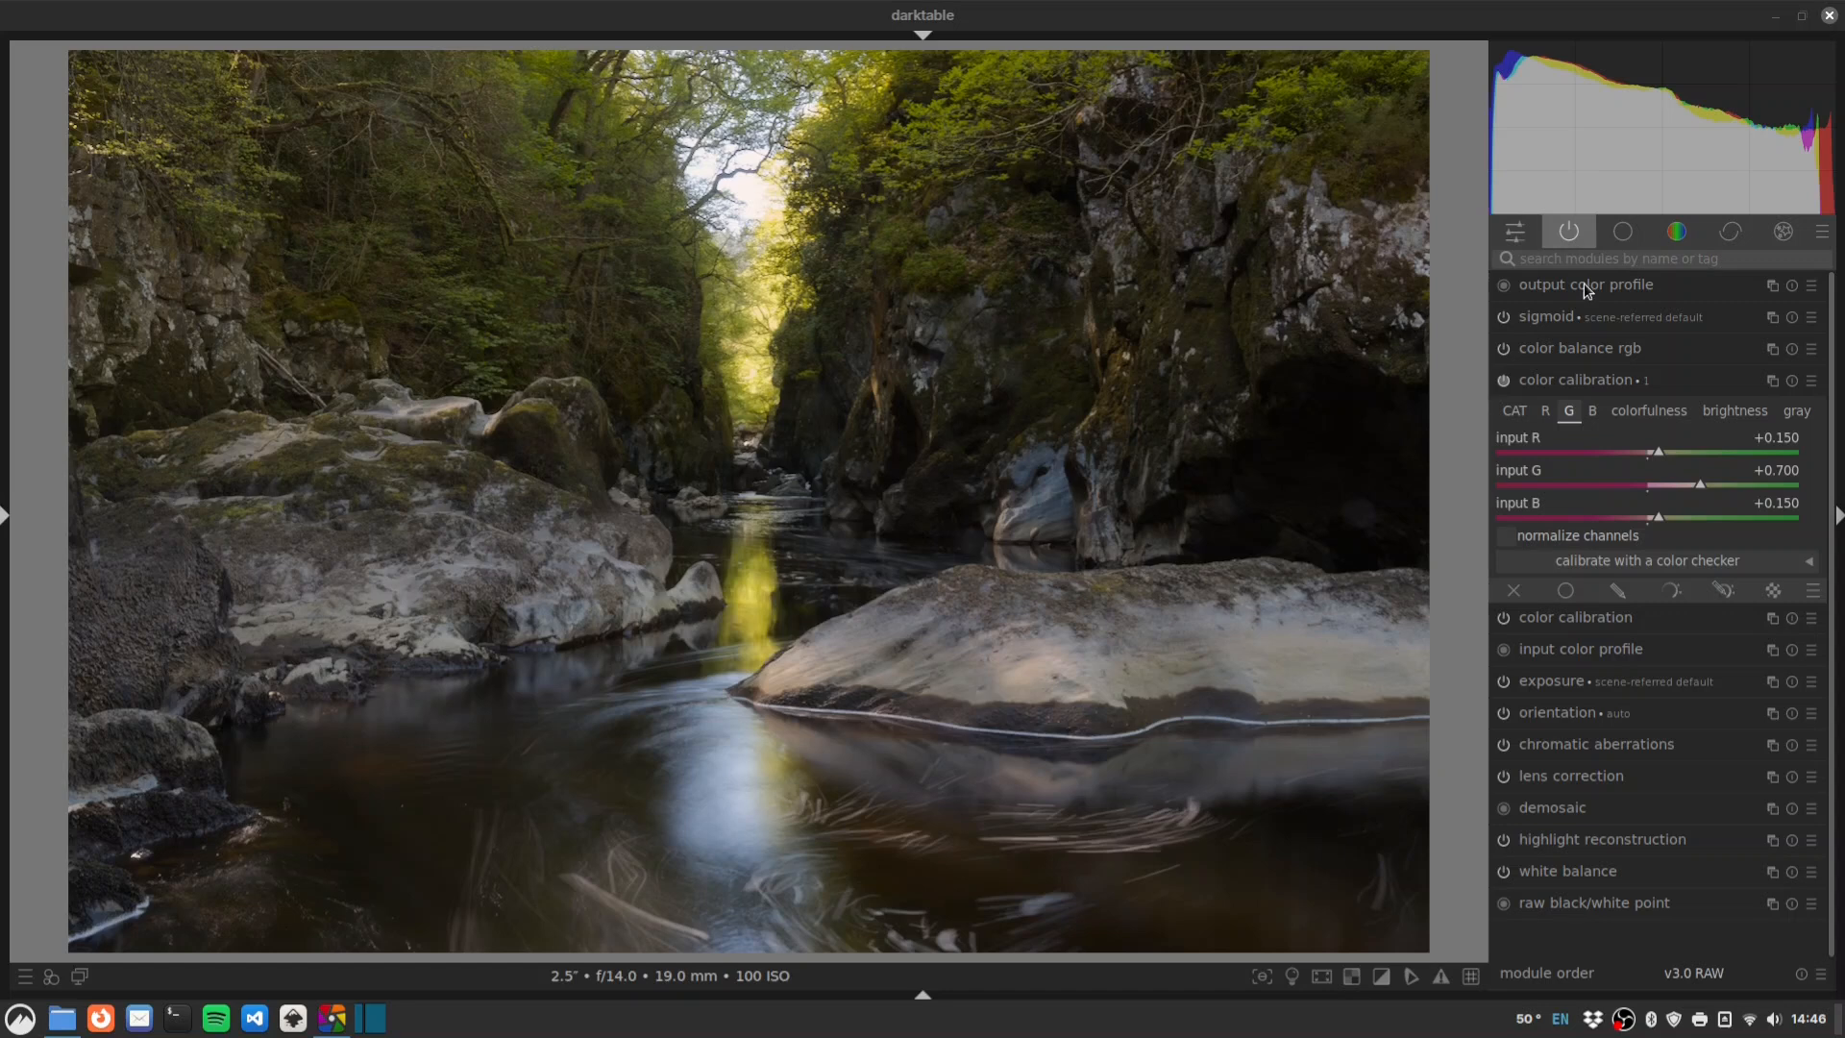
click(1583, 382)
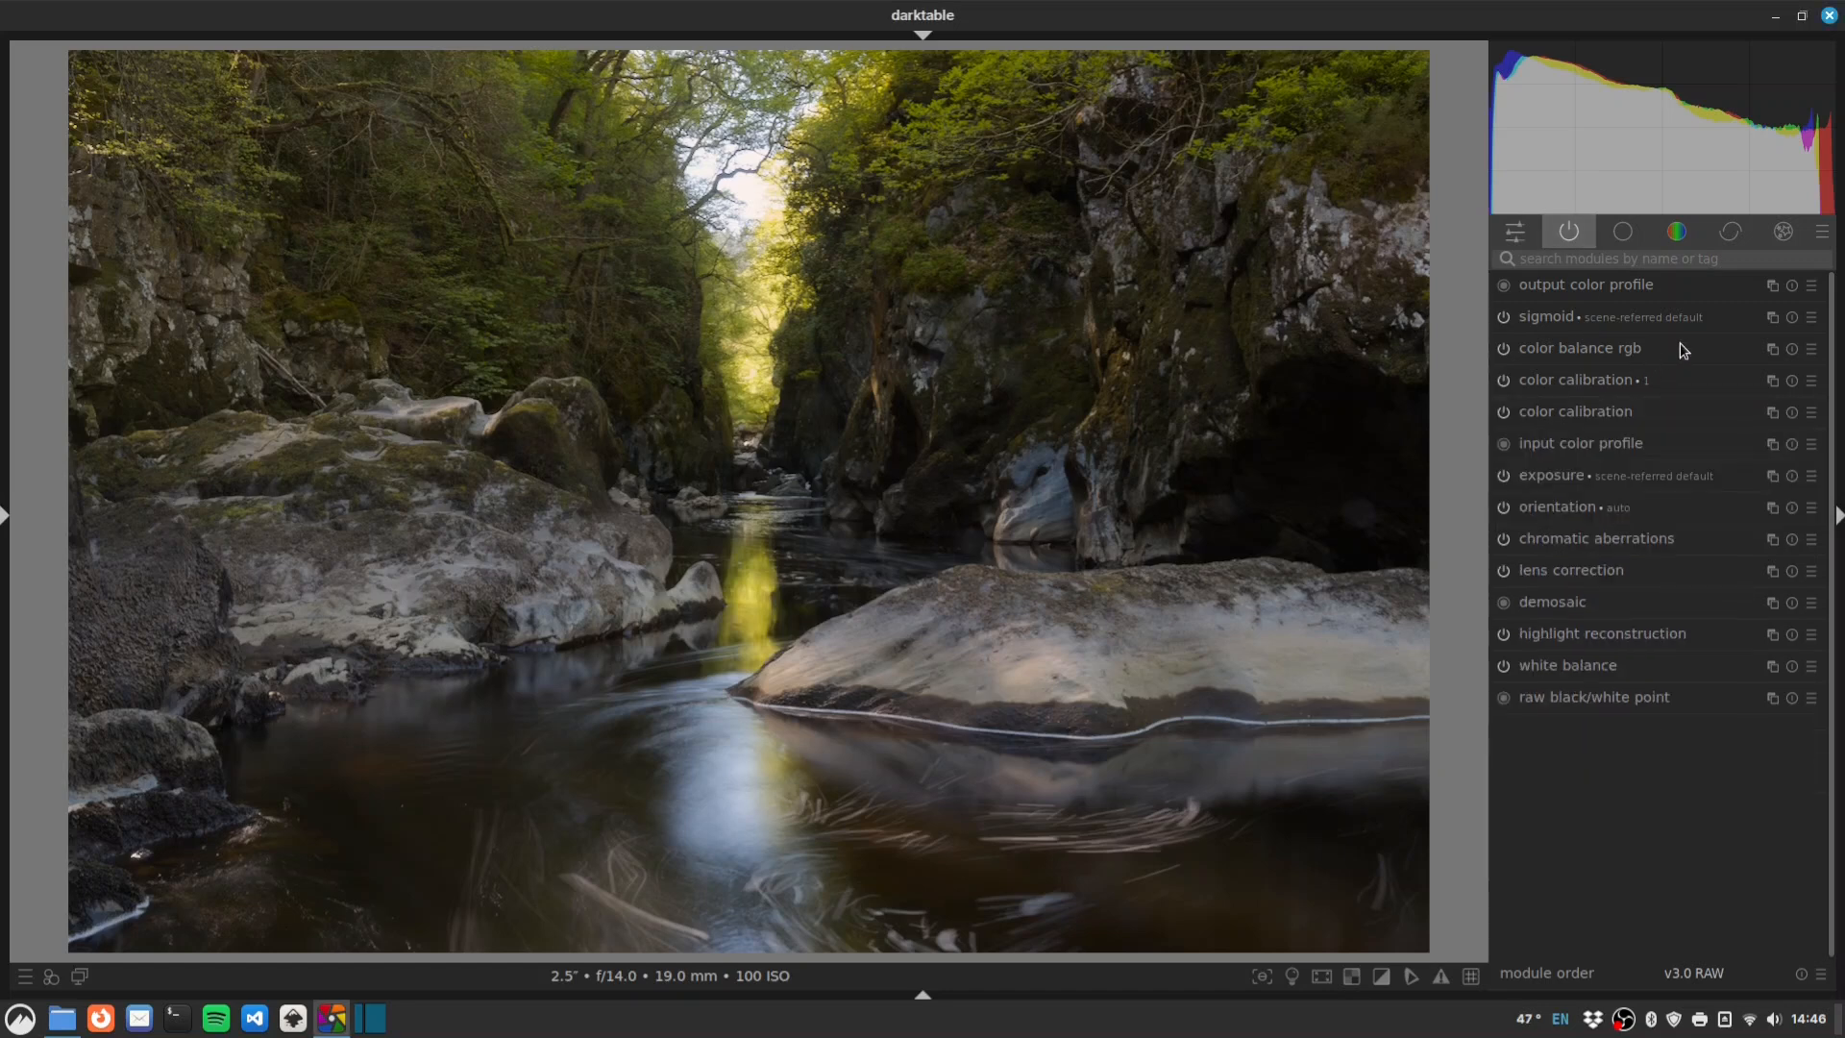
Create a second color balance rgb instance and enable its combined drawn and parametric mask.
ctrl+click(1774, 354)
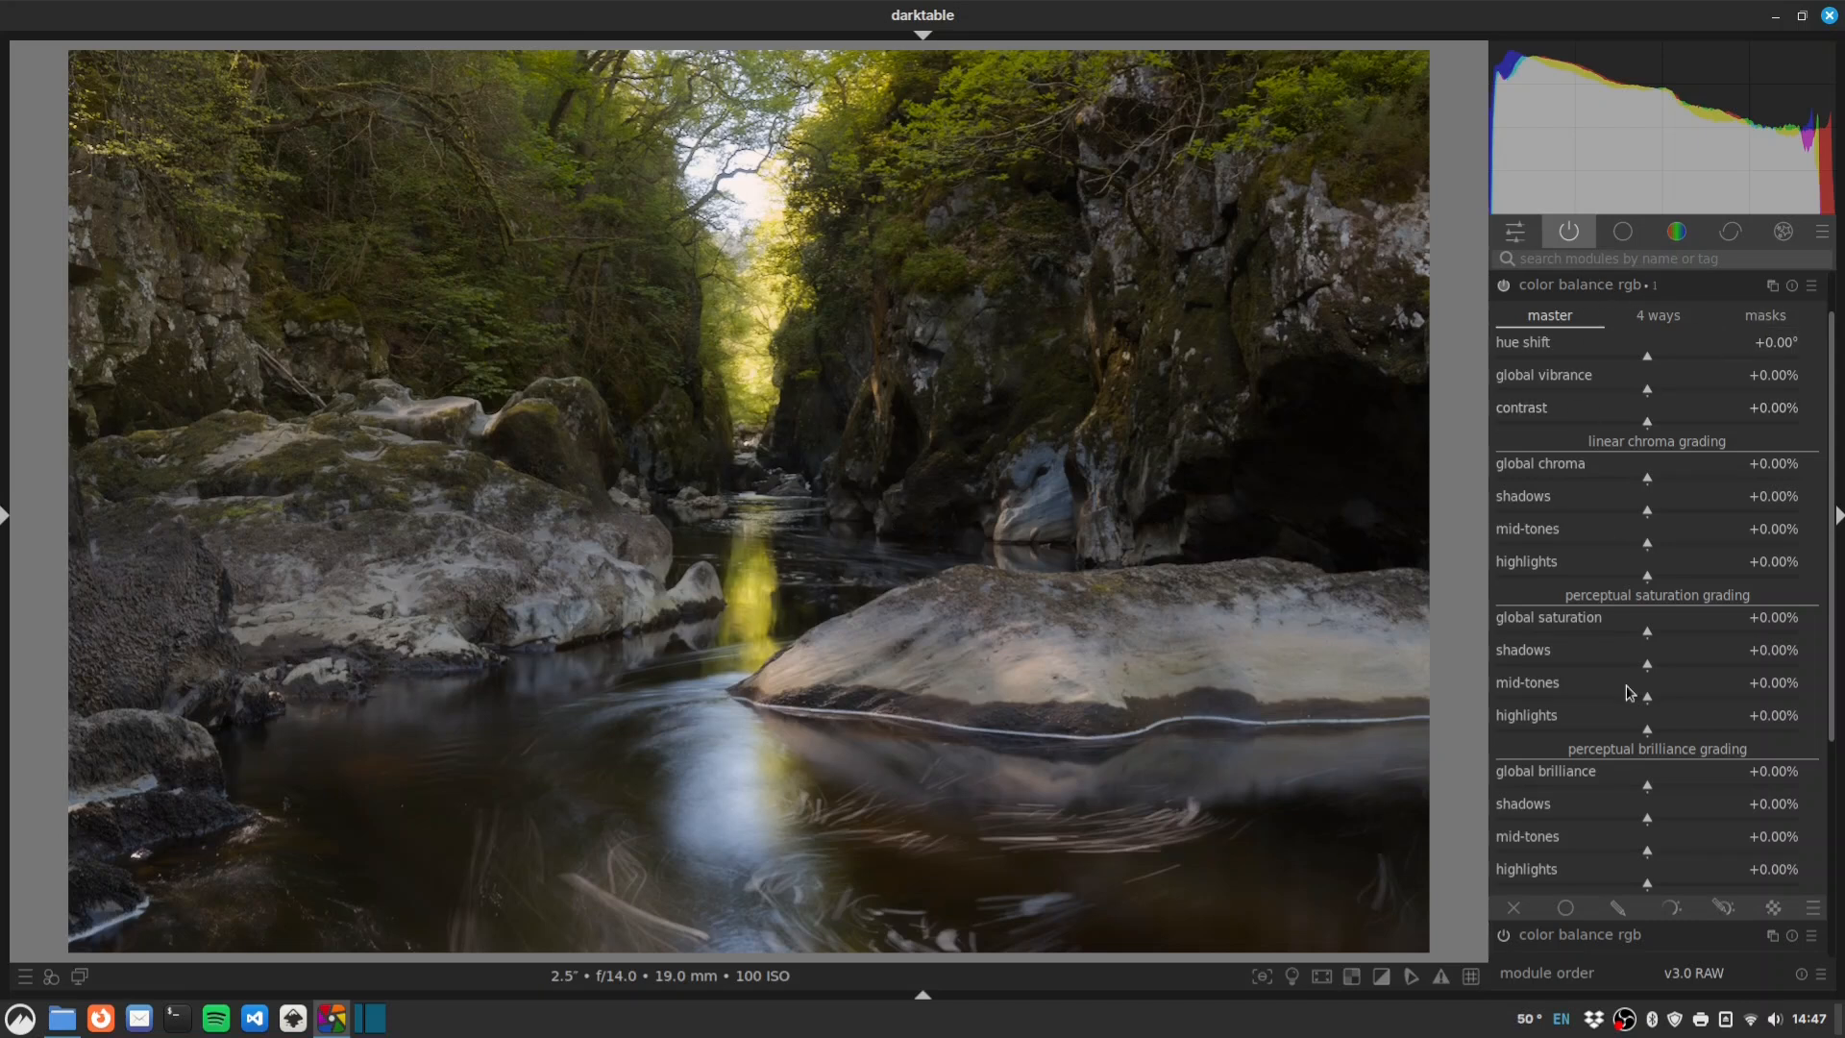
click(1837, 519)
click(1839, 519)
click(1724, 907)
scroll(1755, 626, down, 5)
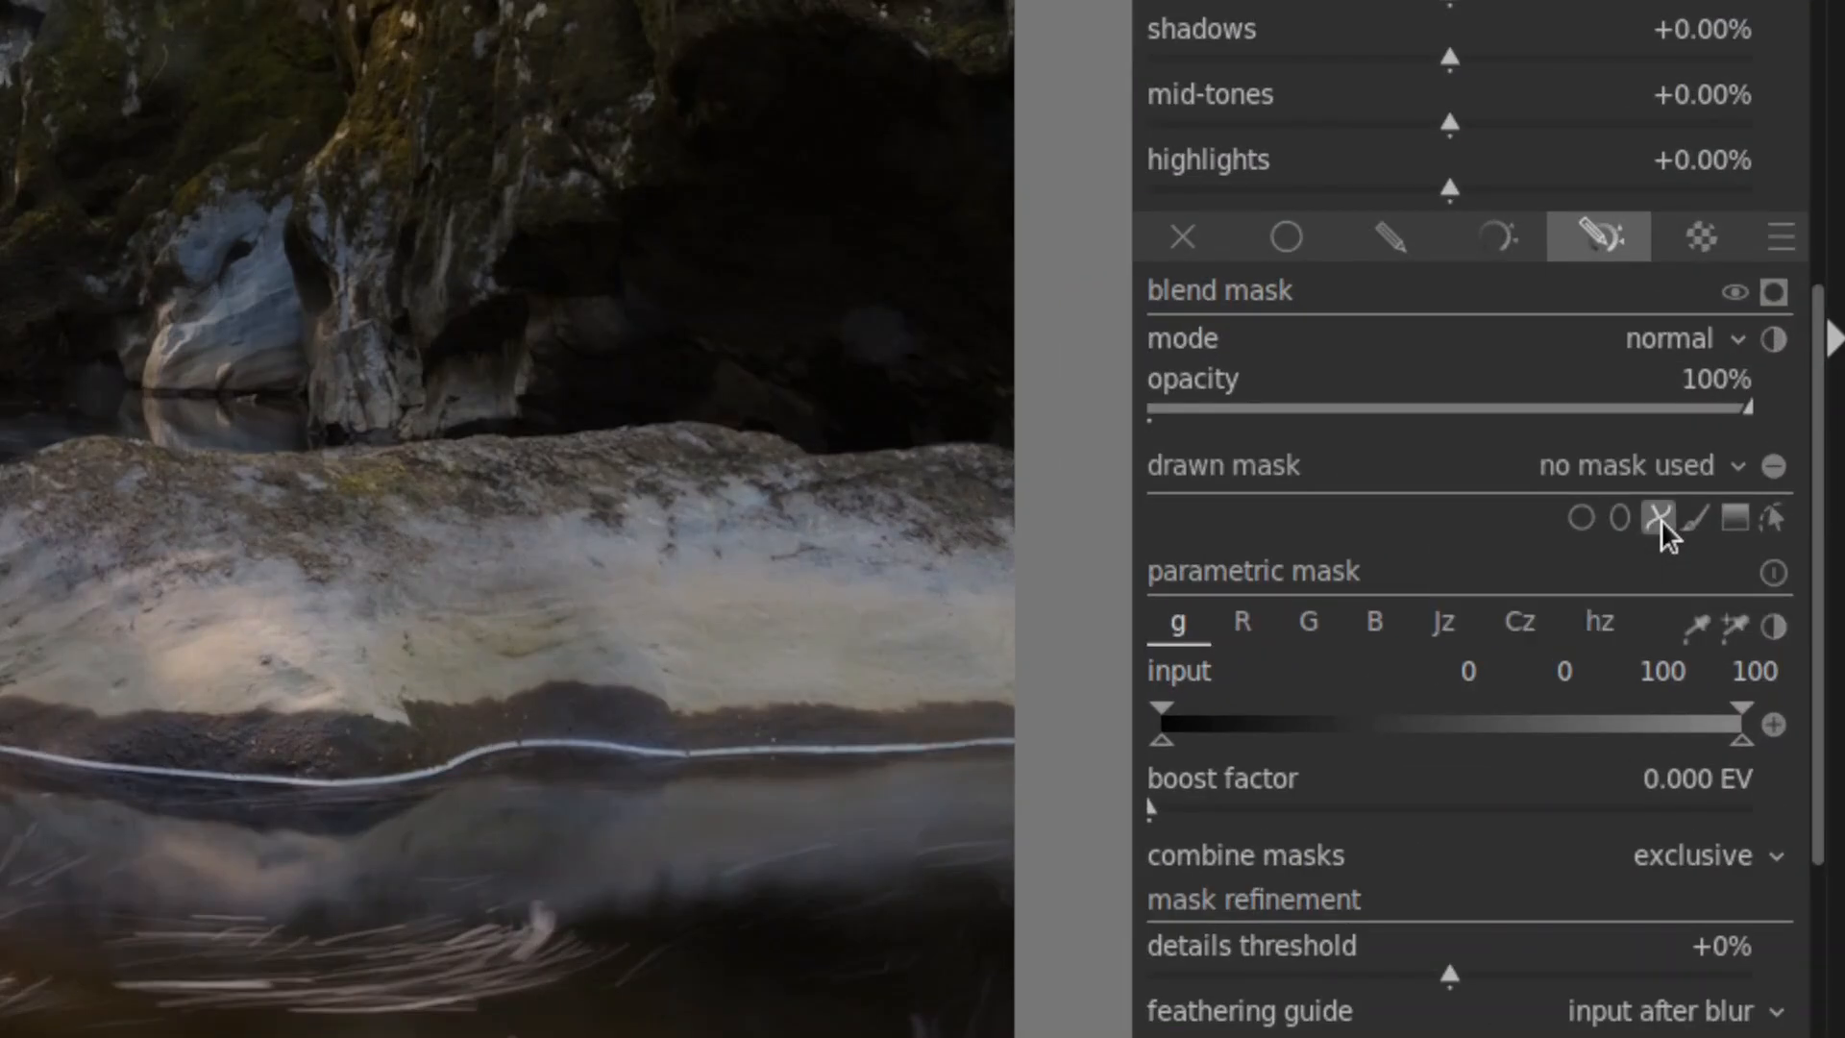
Draw a closed path mask around the river water, following the rock edges, and refine its nodes along the large right-hand boulder.
key(shift+z)
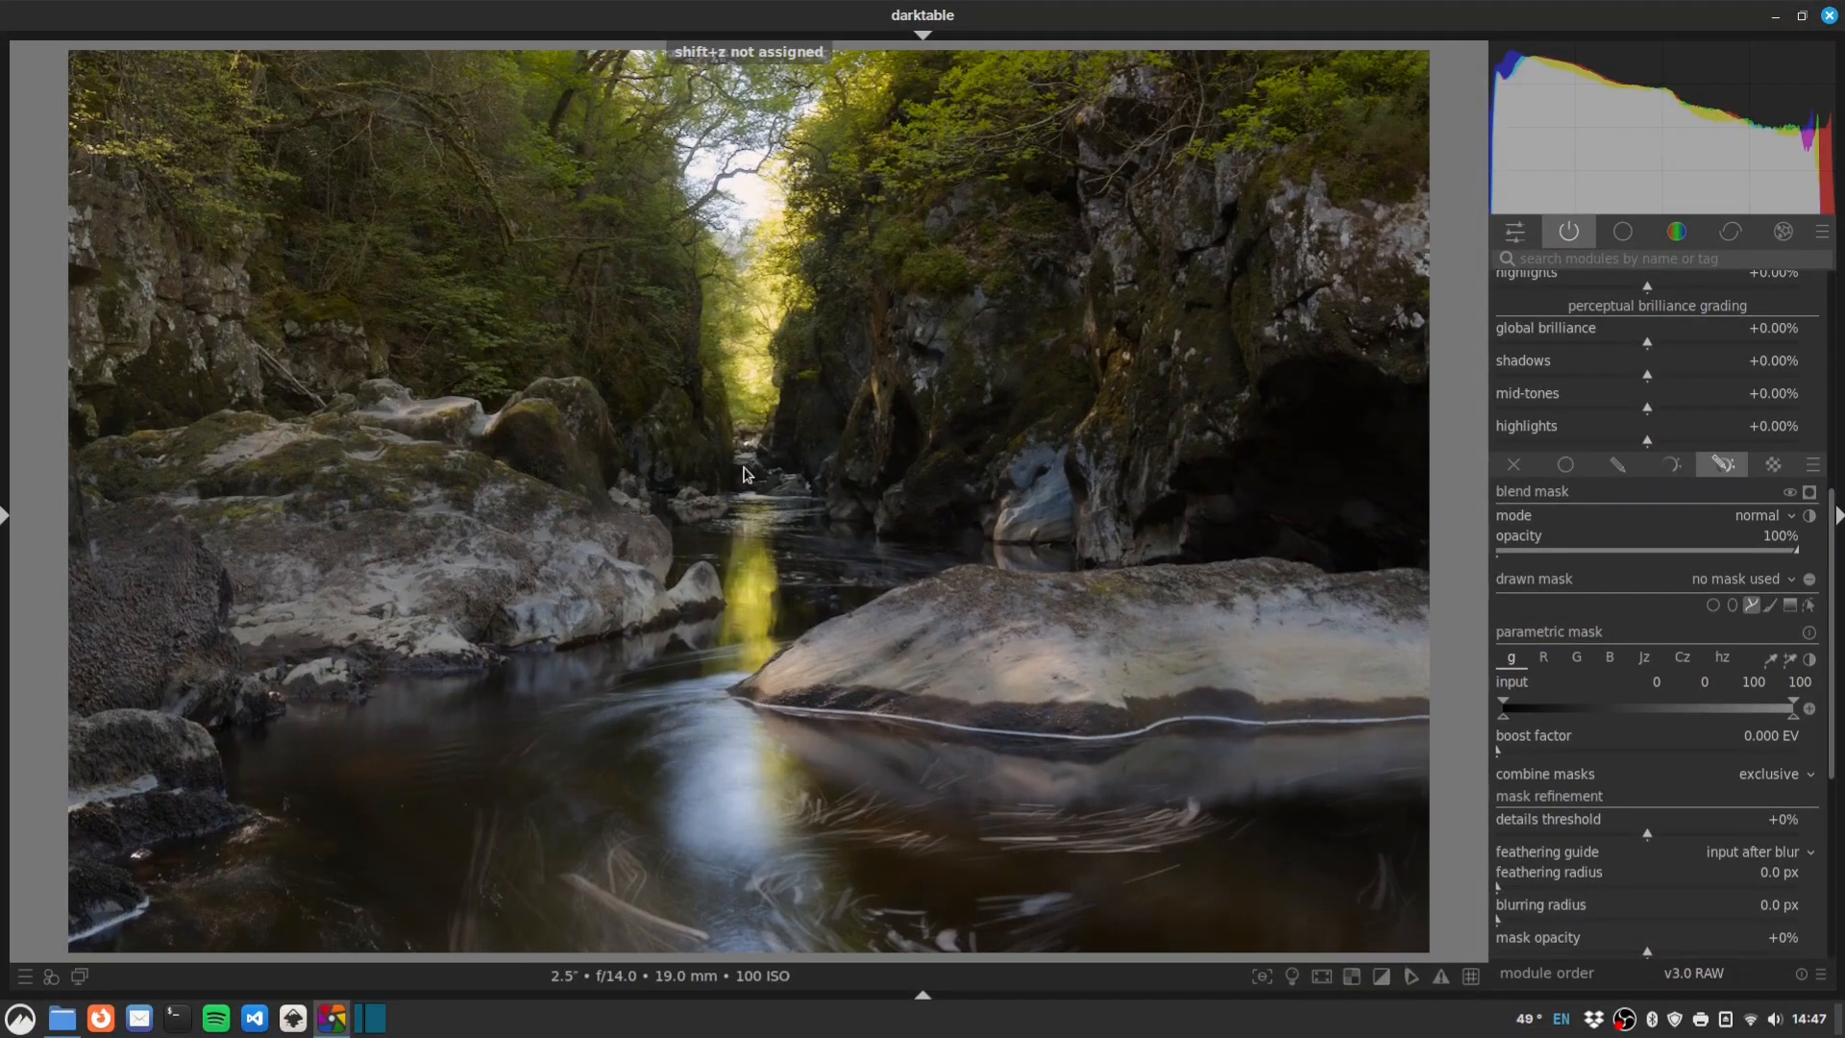
click(745, 468)
click(656, 484)
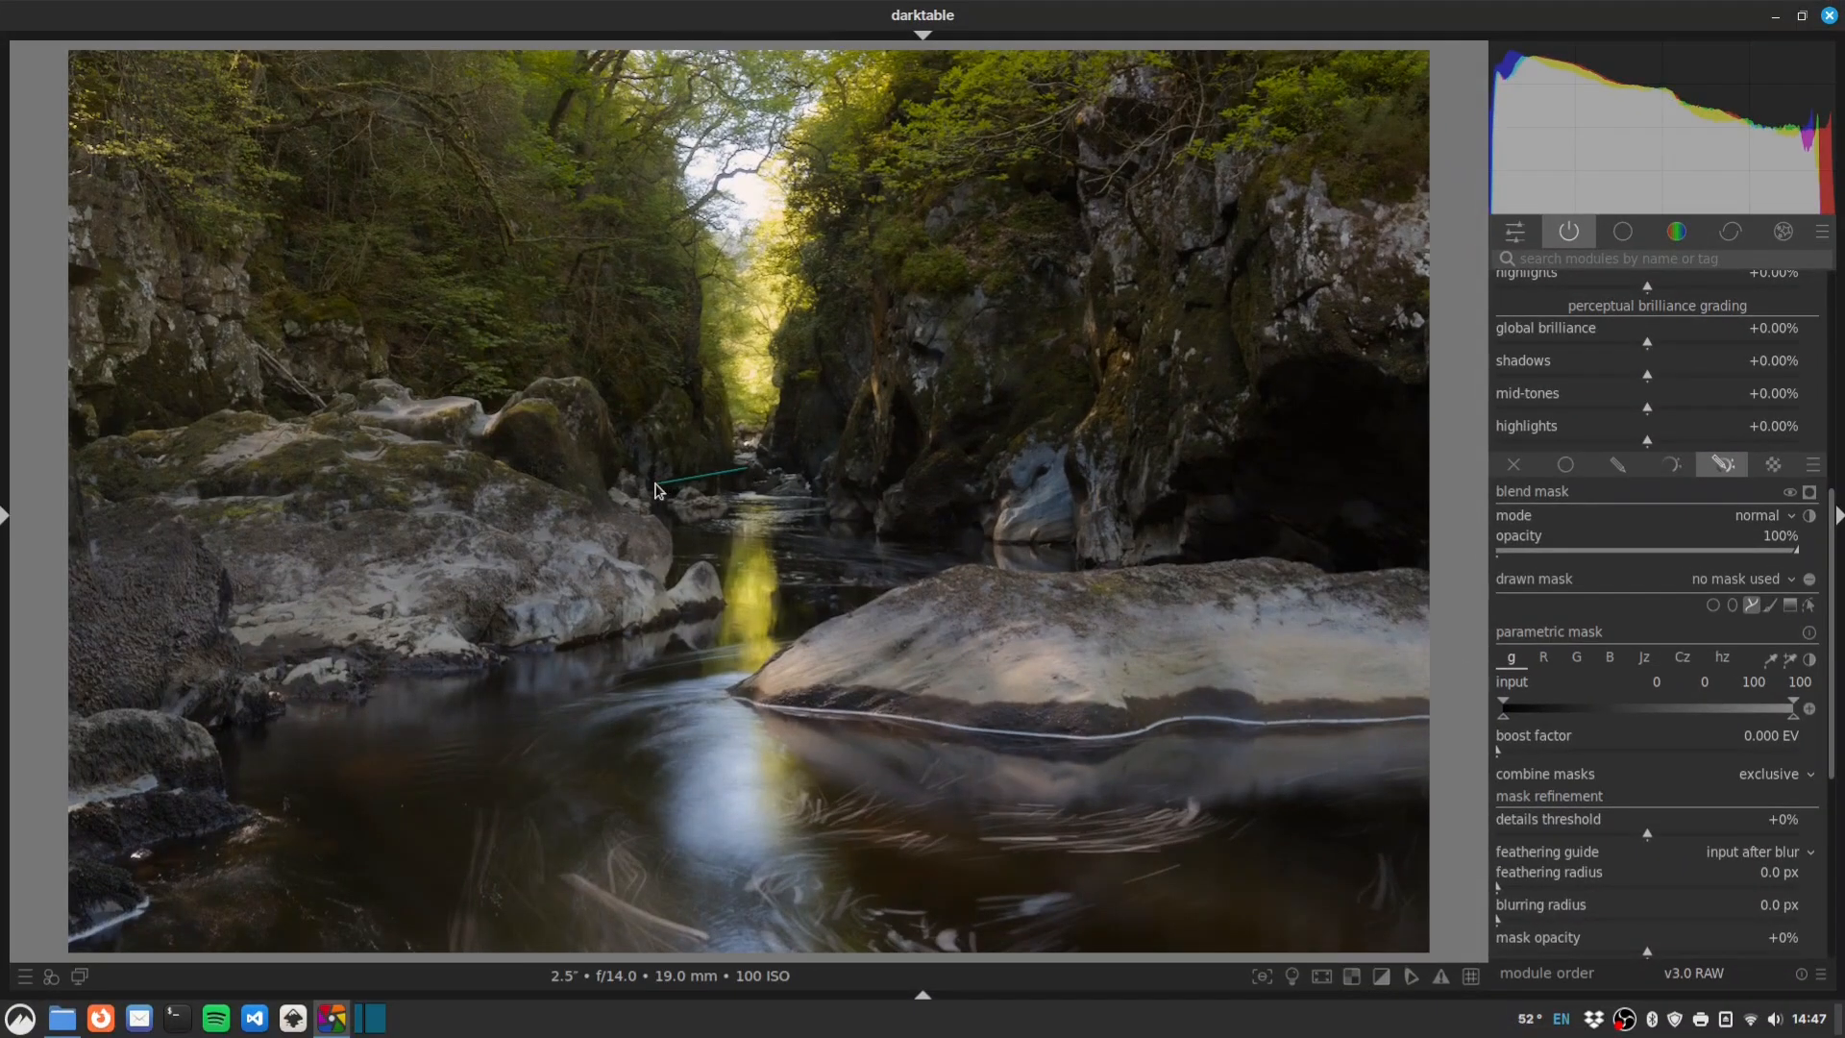
click(648, 532)
click(697, 585)
click(629, 616)
click(146, 701)
click(72, 964)
click(1443, 953)
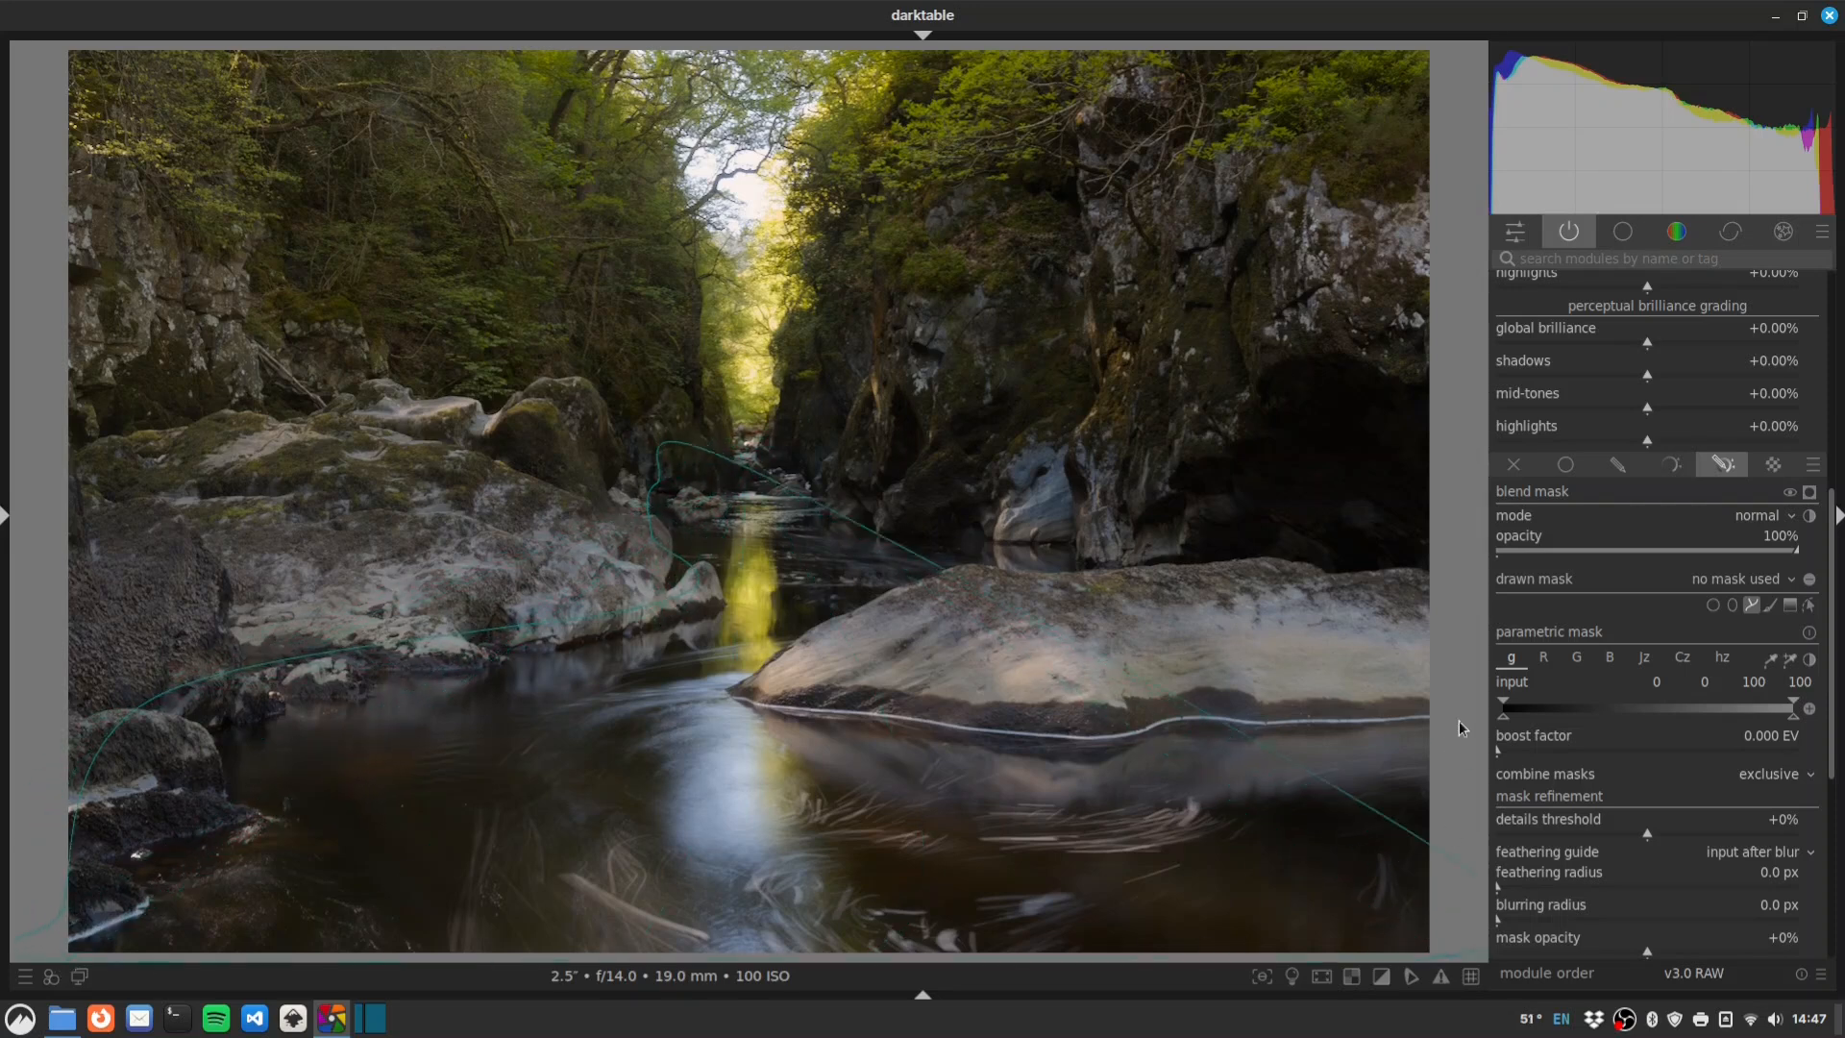
click(1445, 695)
click(732, 696)
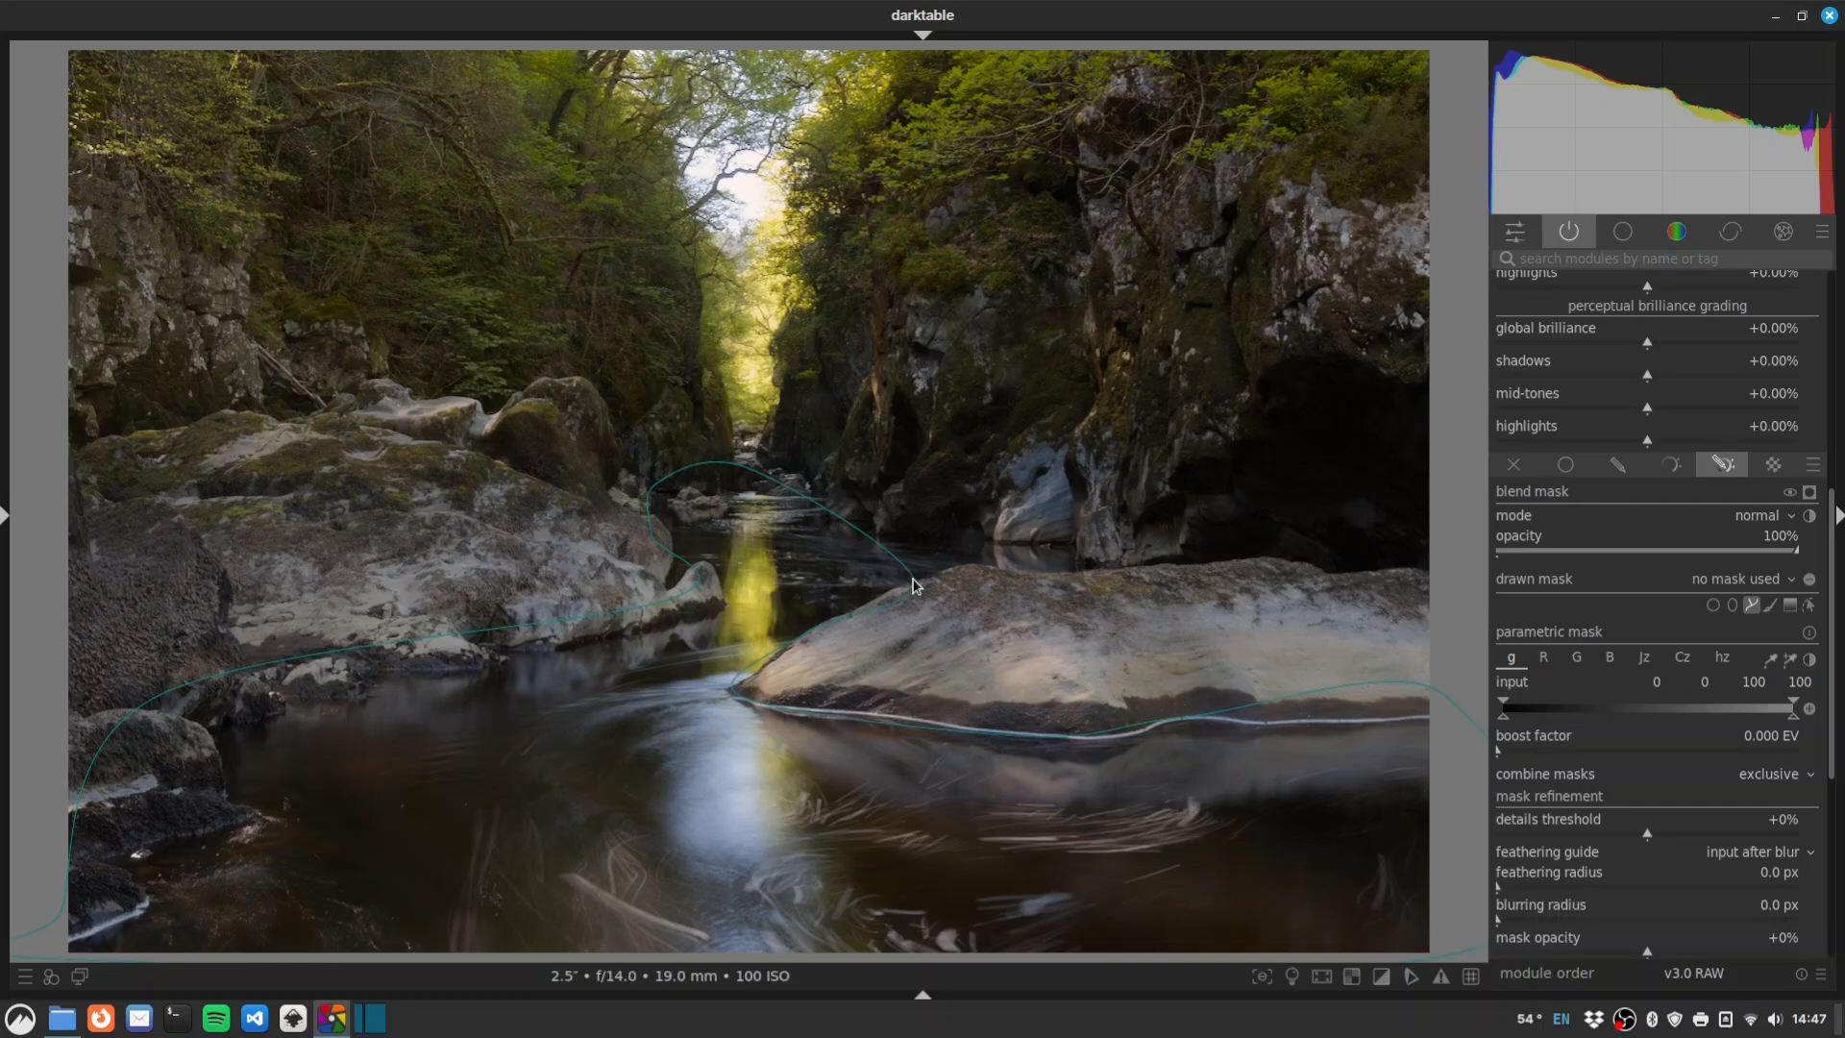
click(1160, 577)
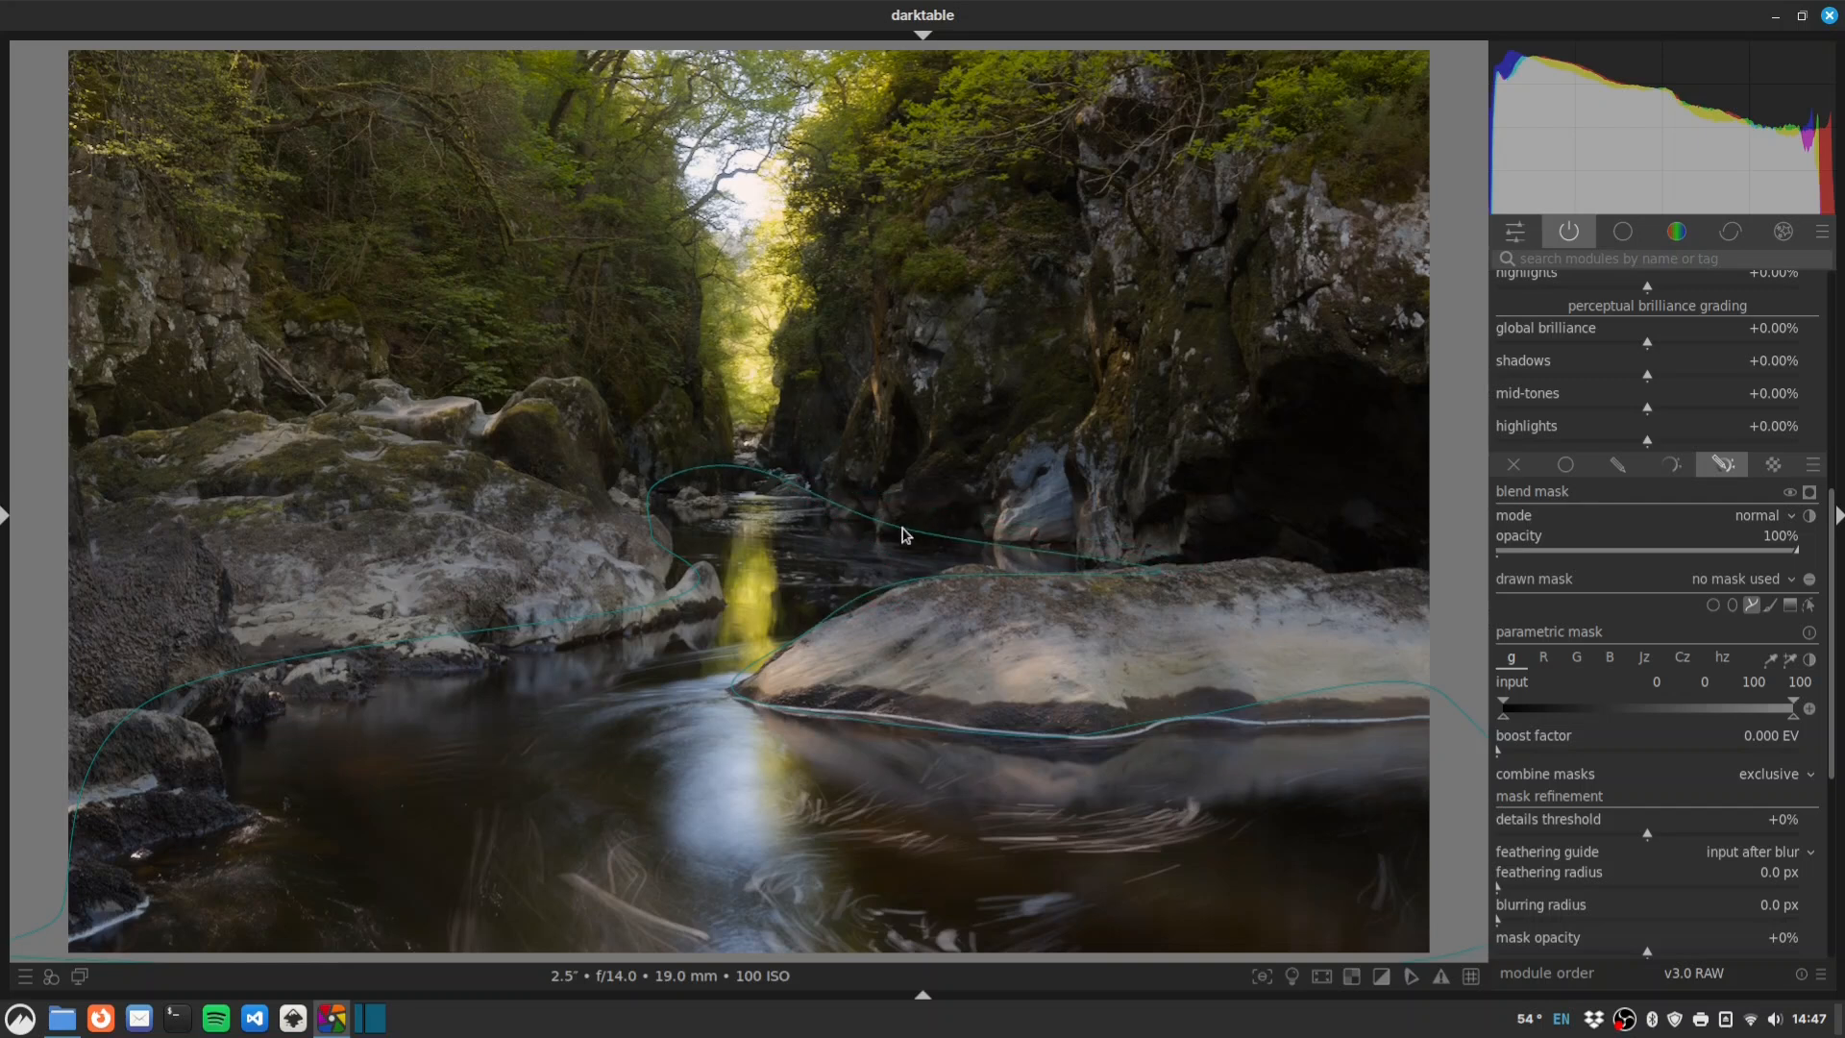
right_click(750, 479)
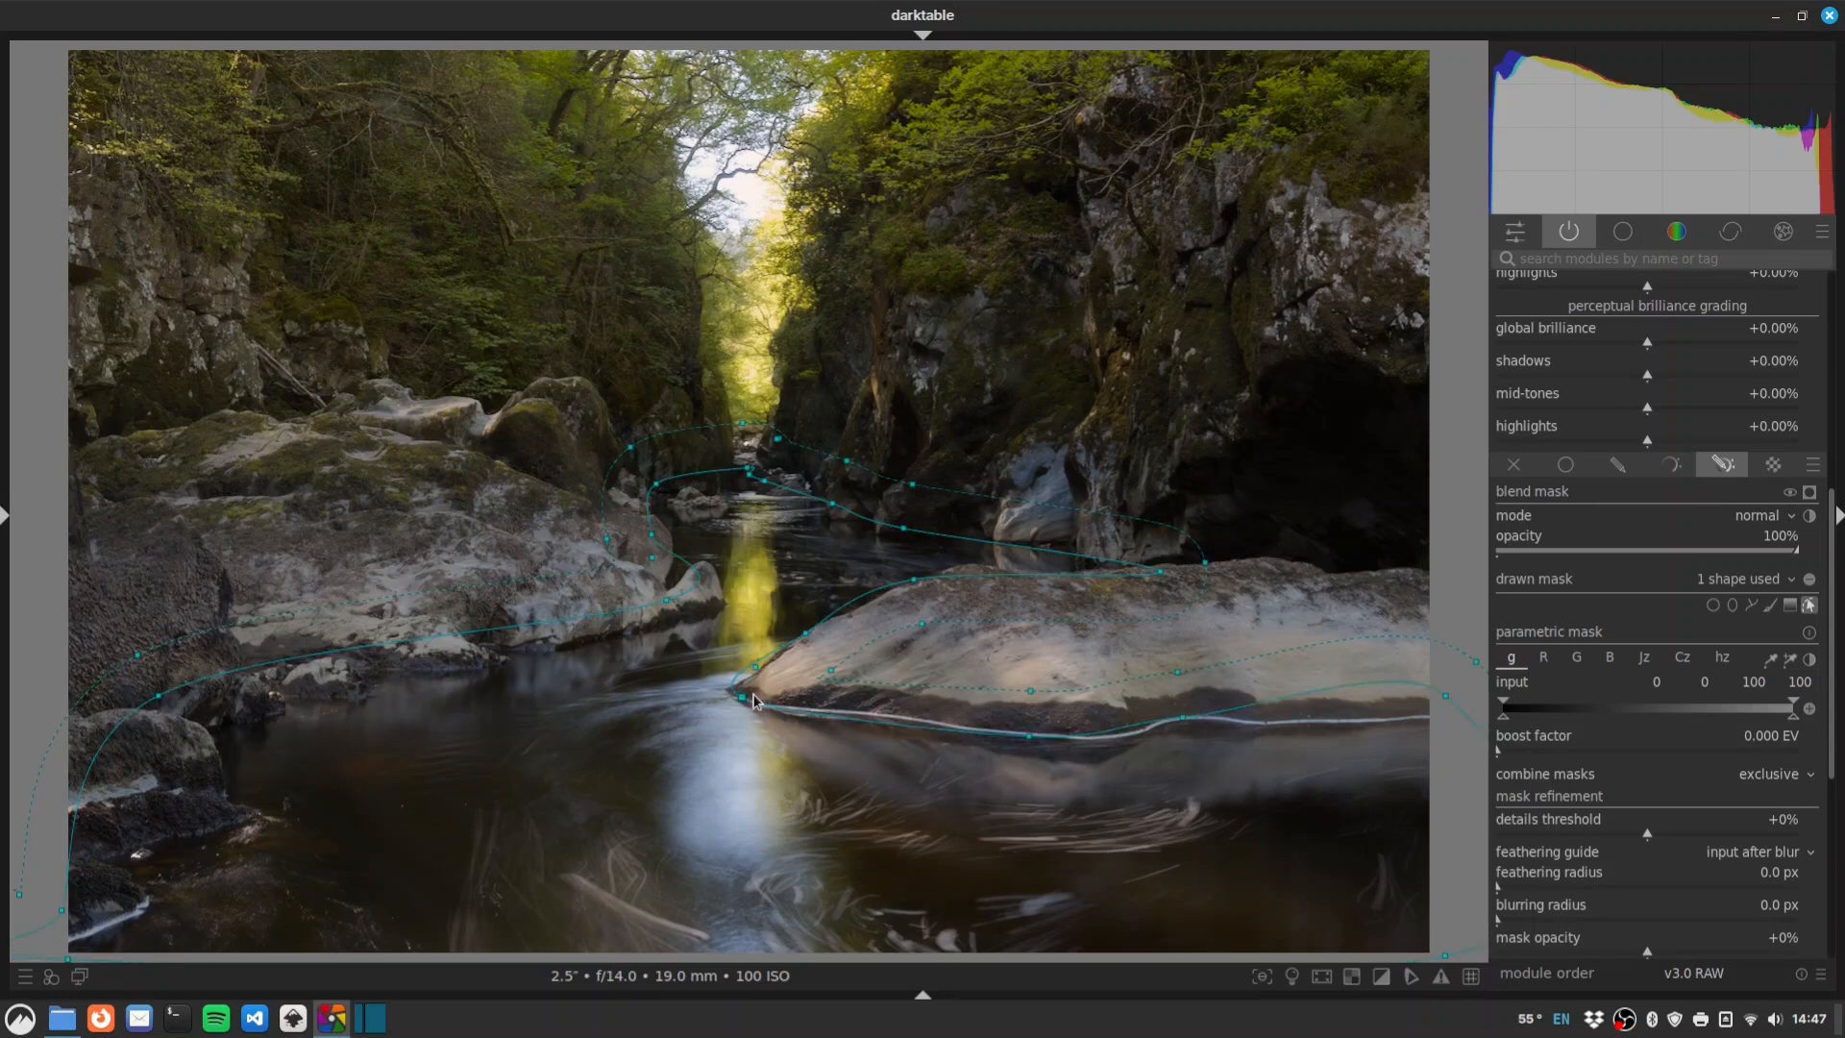
drag(741, 699, 753, 703)
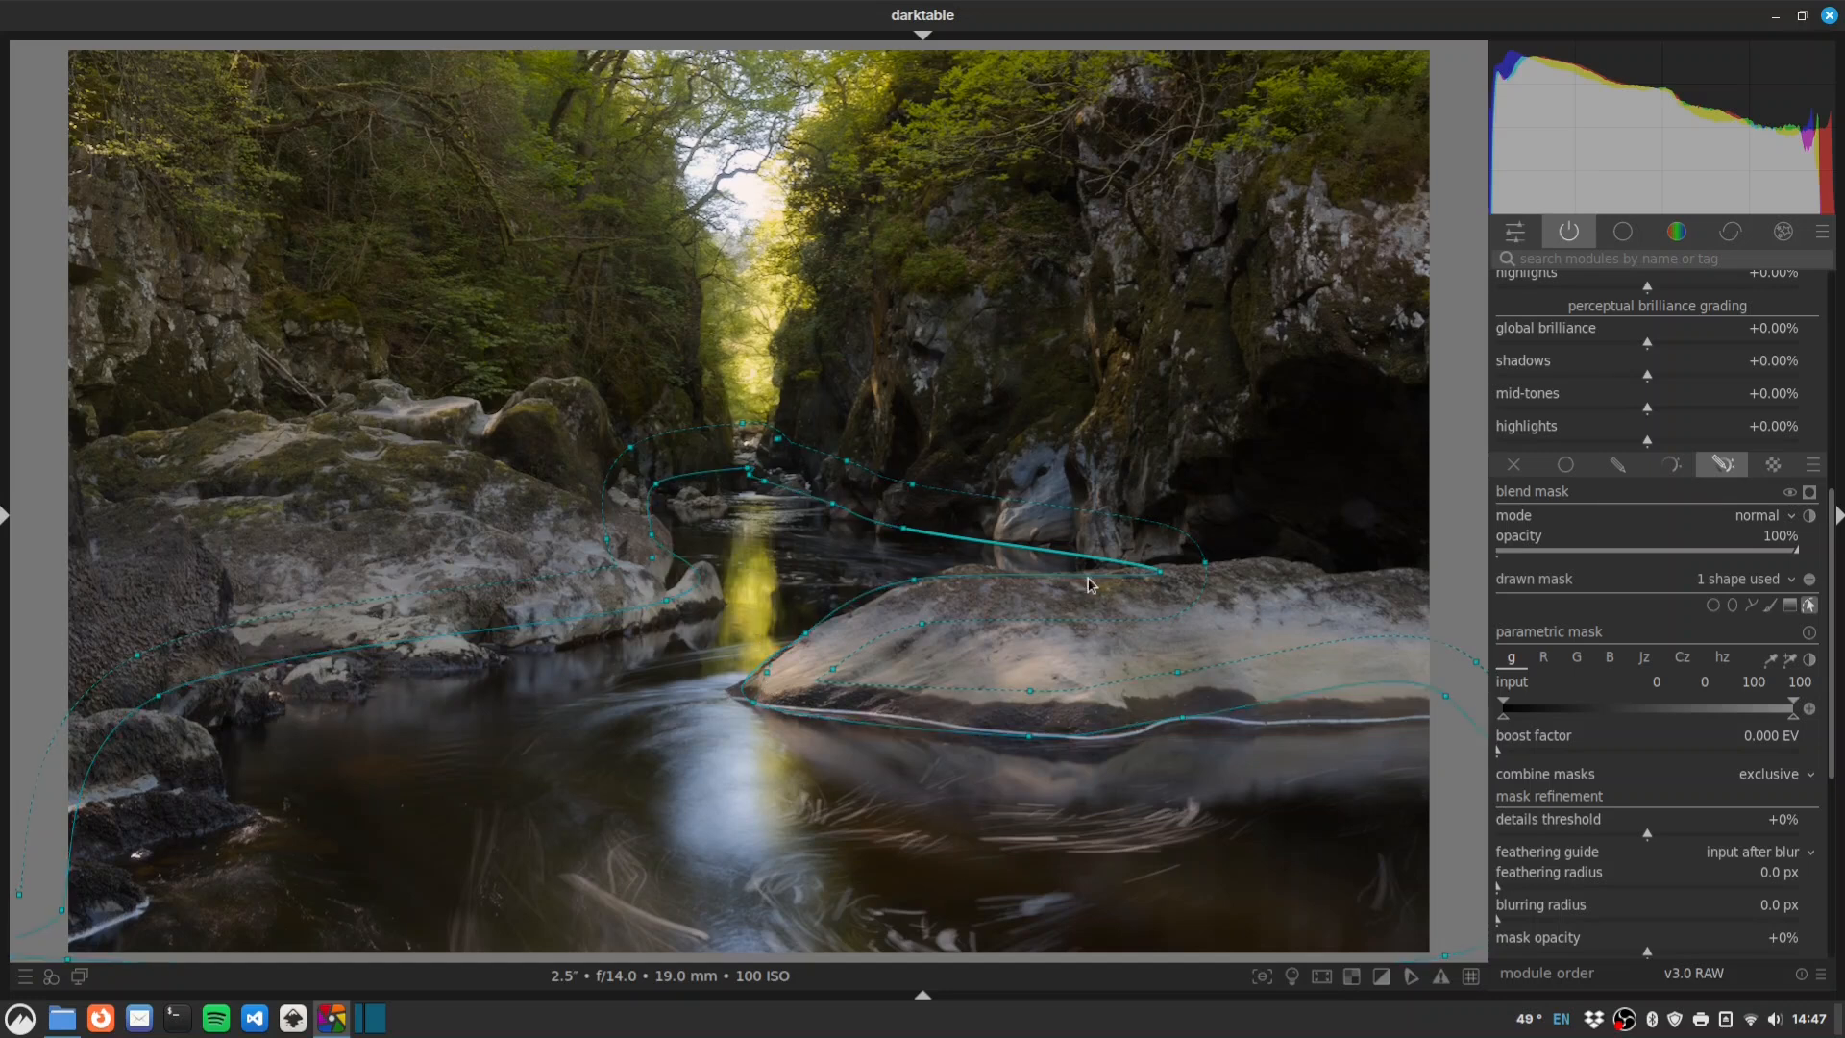
drag(923, 590, 967, 574)
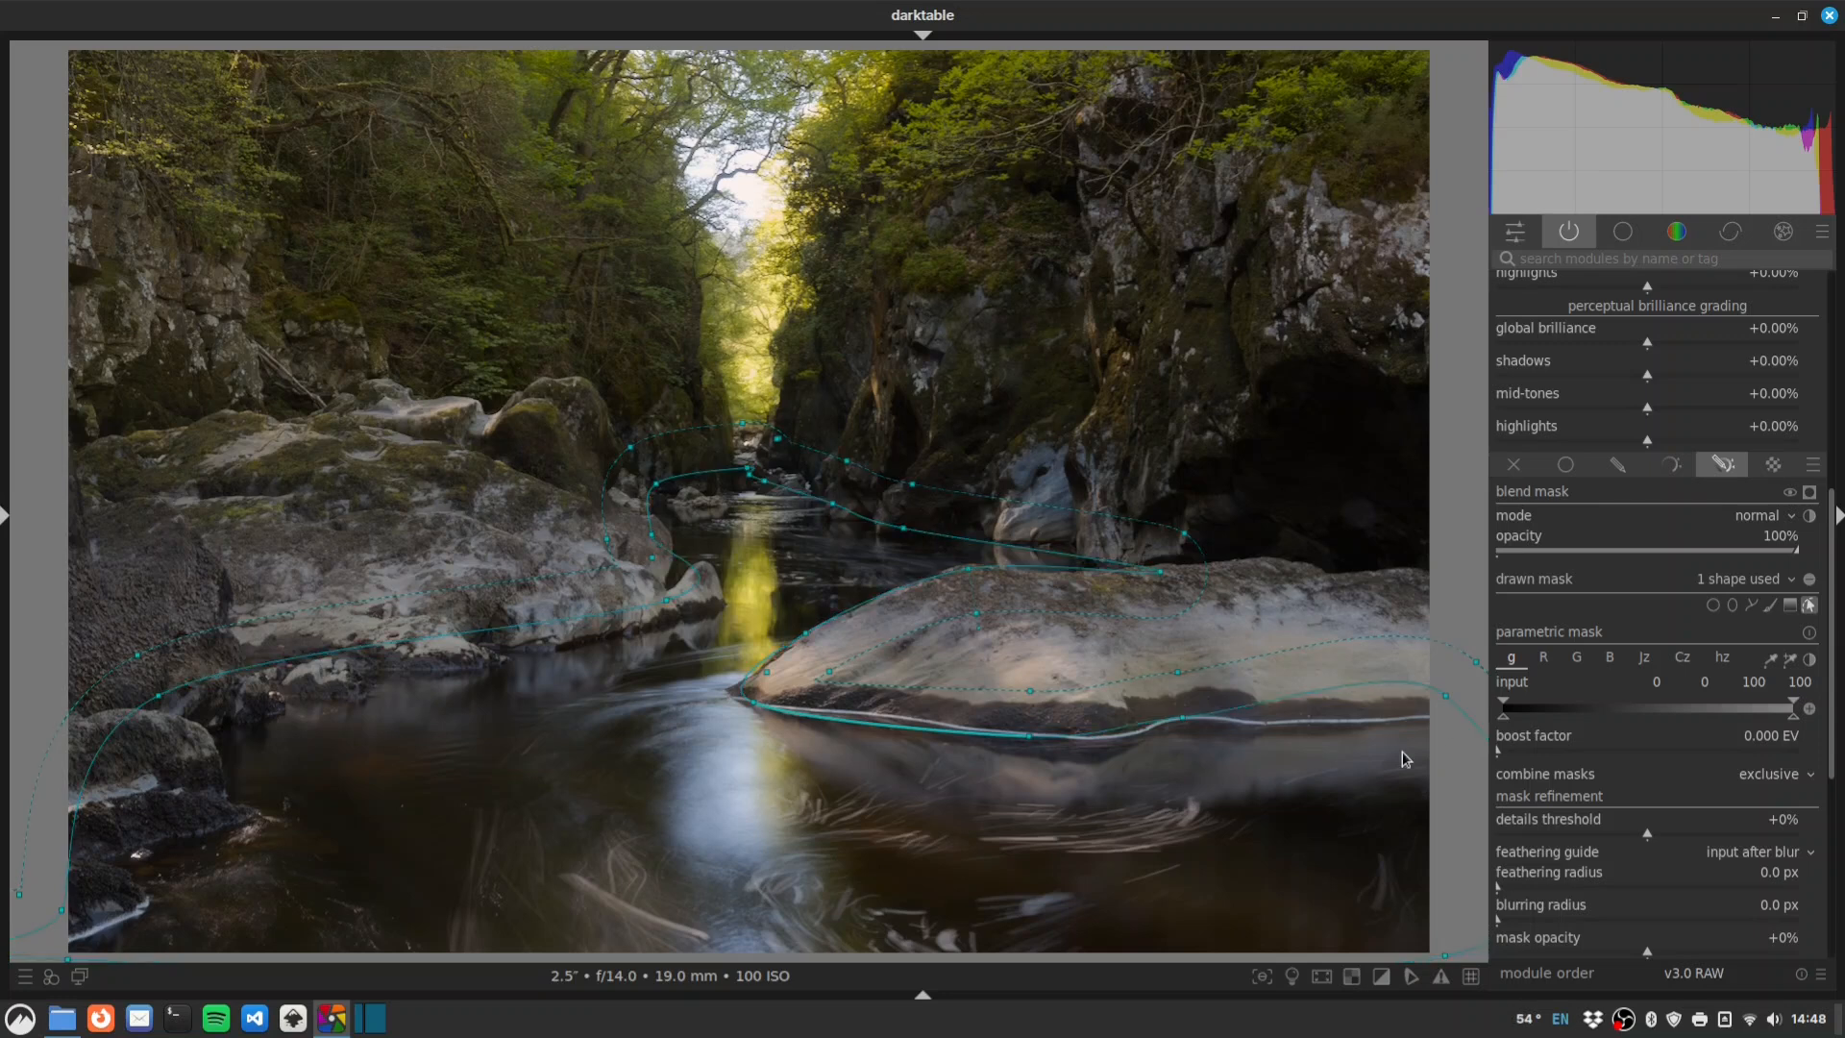
With the mask overlay displayed, set the g channel's upper input limits to 10.6 and 18.4 and the feathering radius to 50.8 px; hide the overlay.
click(1810, 493)
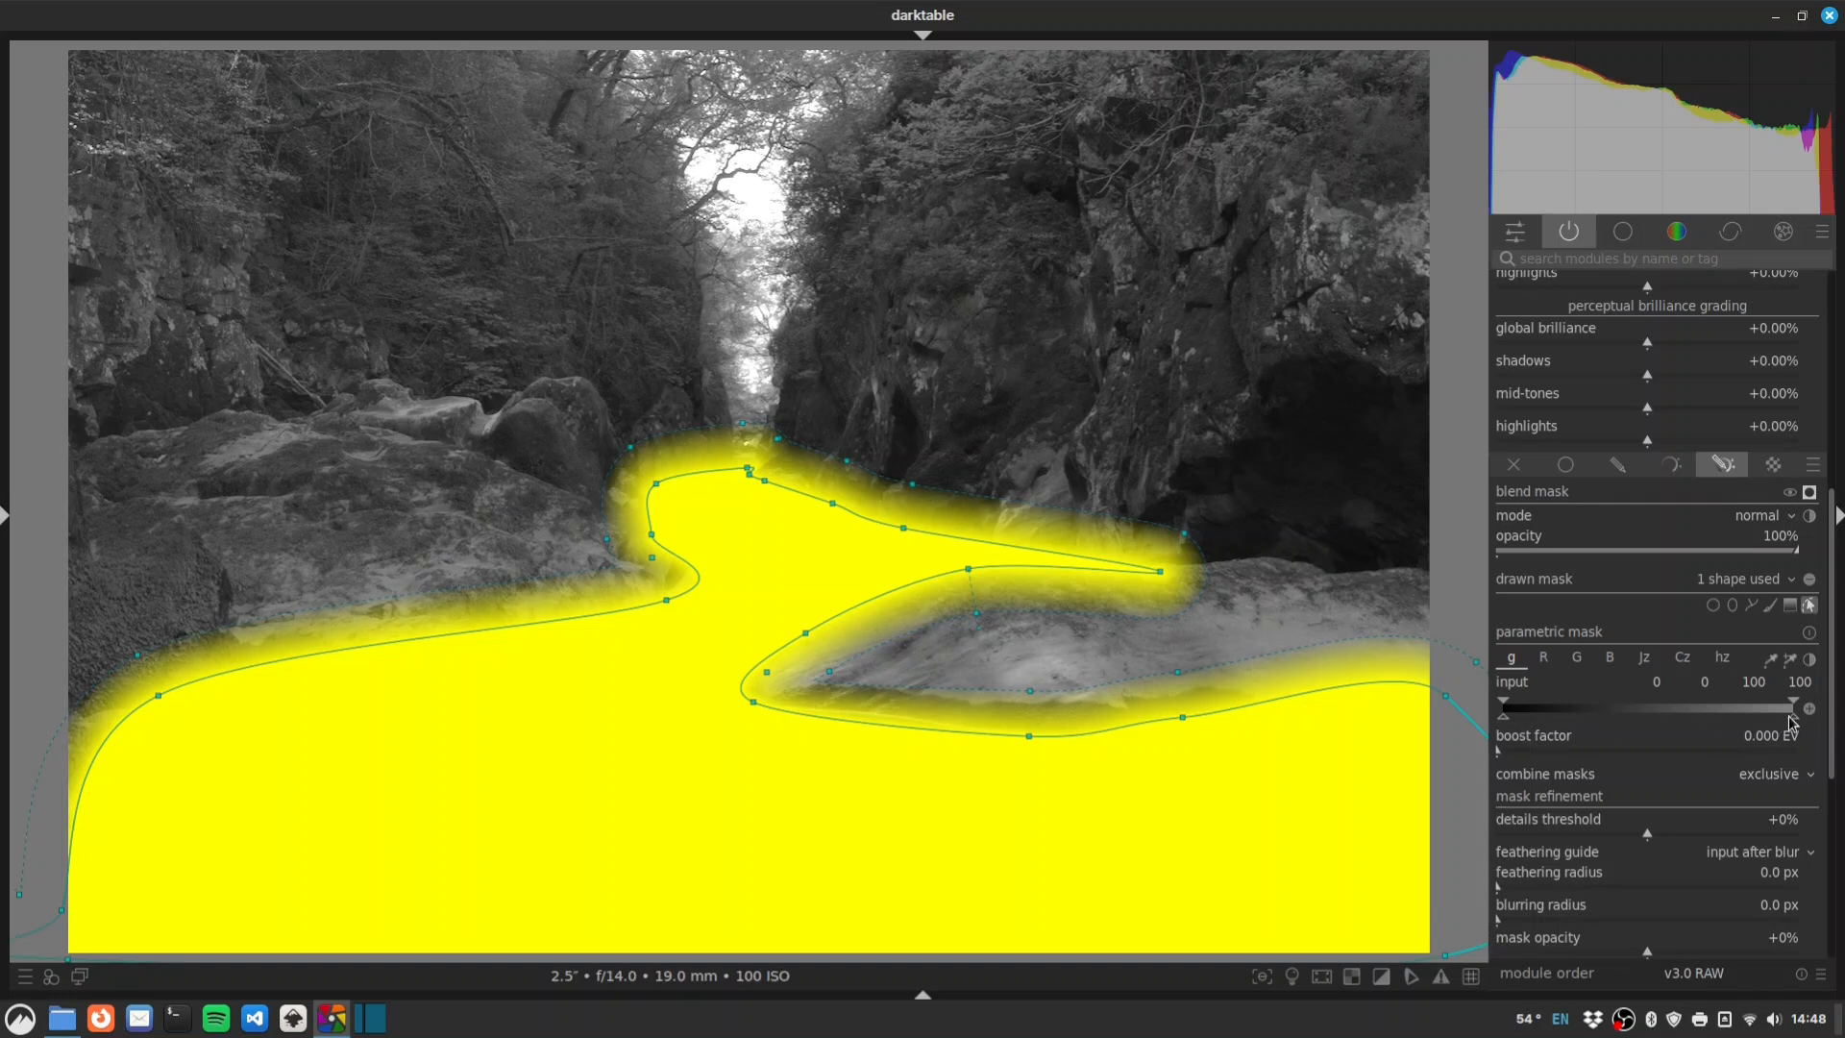
drag(1800, 725, 1601, 723)
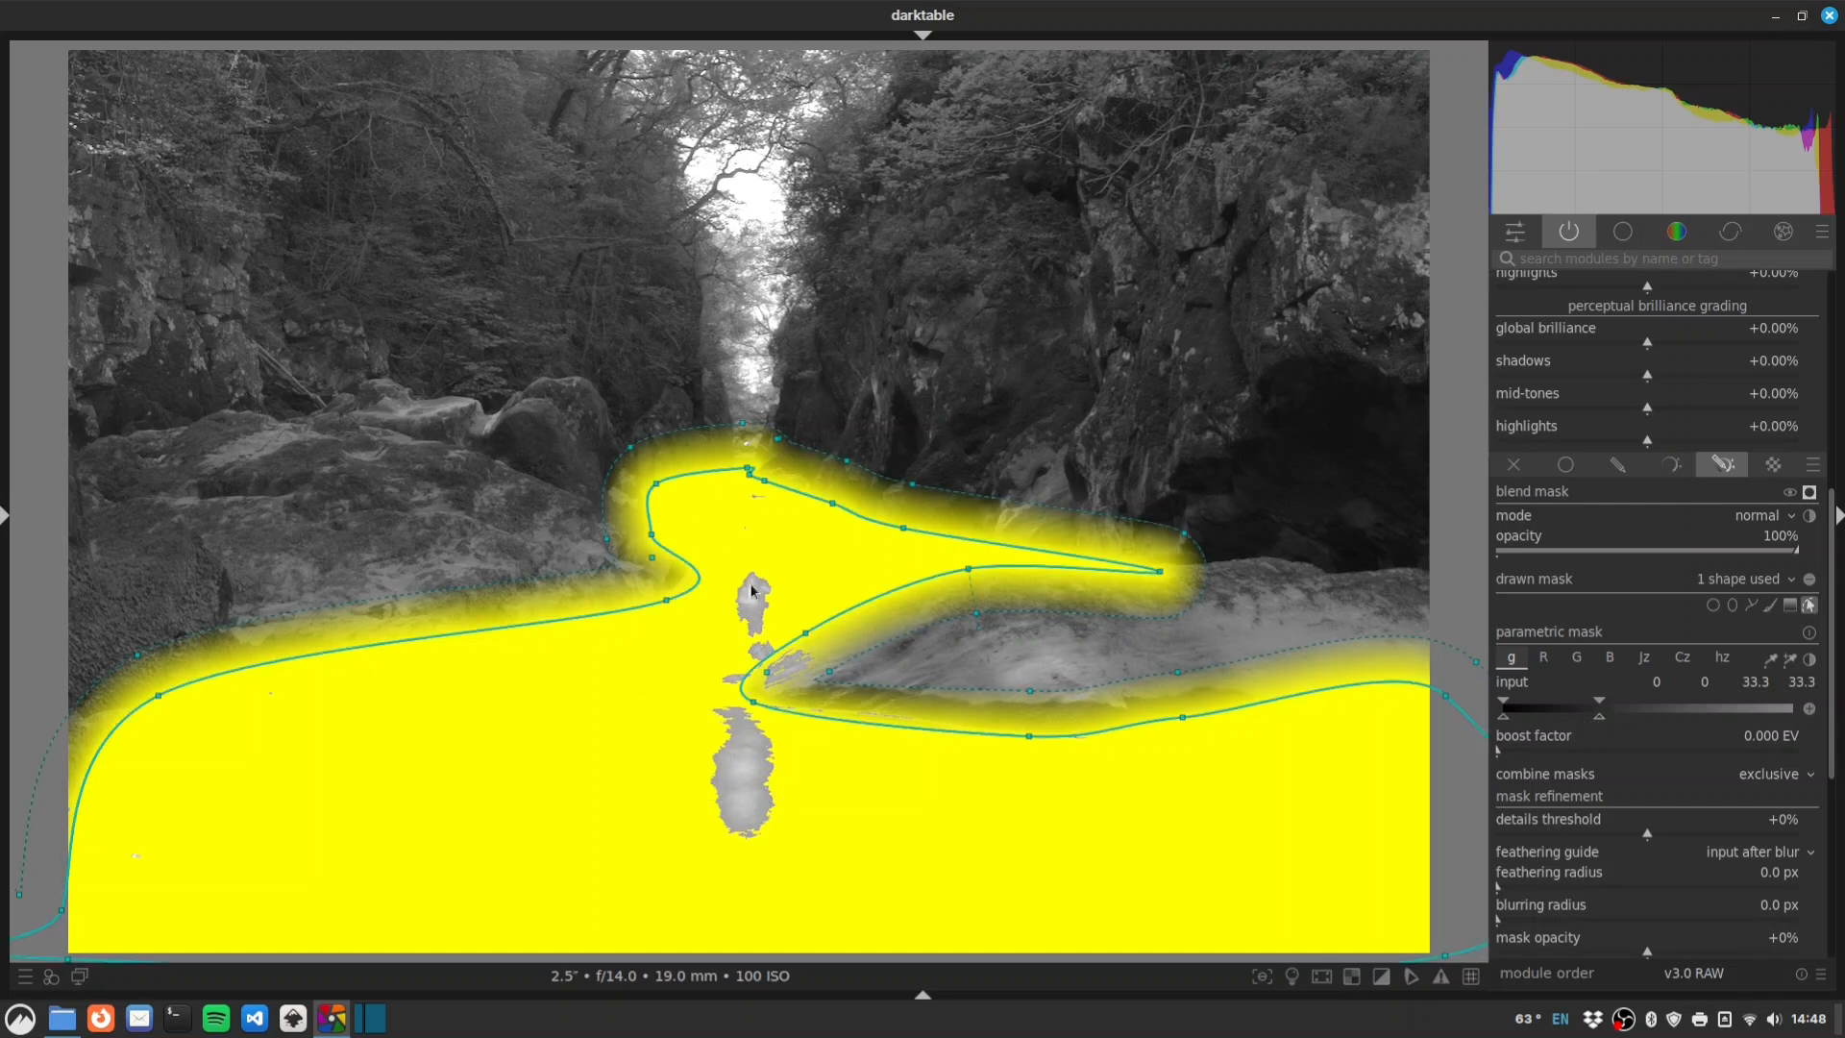
mouse_move(1605, 720)
mouse_down()
mouse_move(1527, 722)
mouse_move(1558, 721)
mouse_move(1516, 705)
mouse_move(1536, 703)
mouse_up()
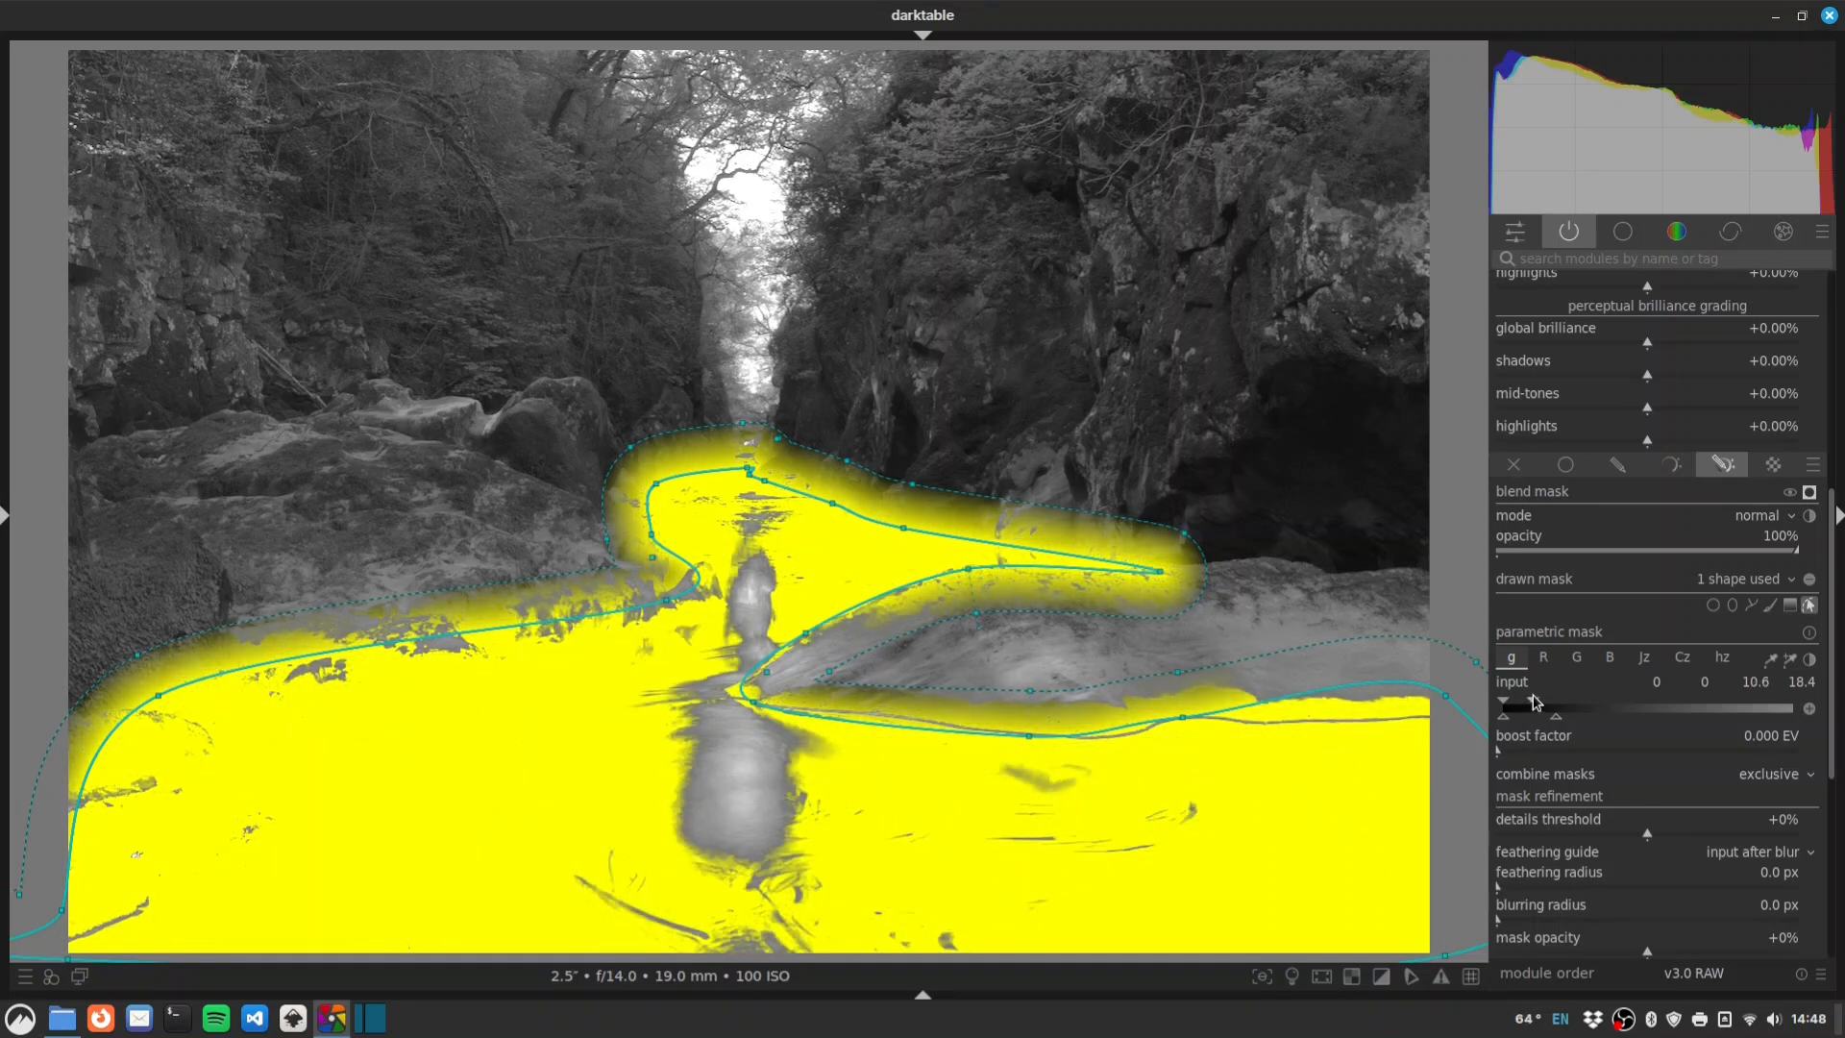
drag(1535, 888, 1557, 886)
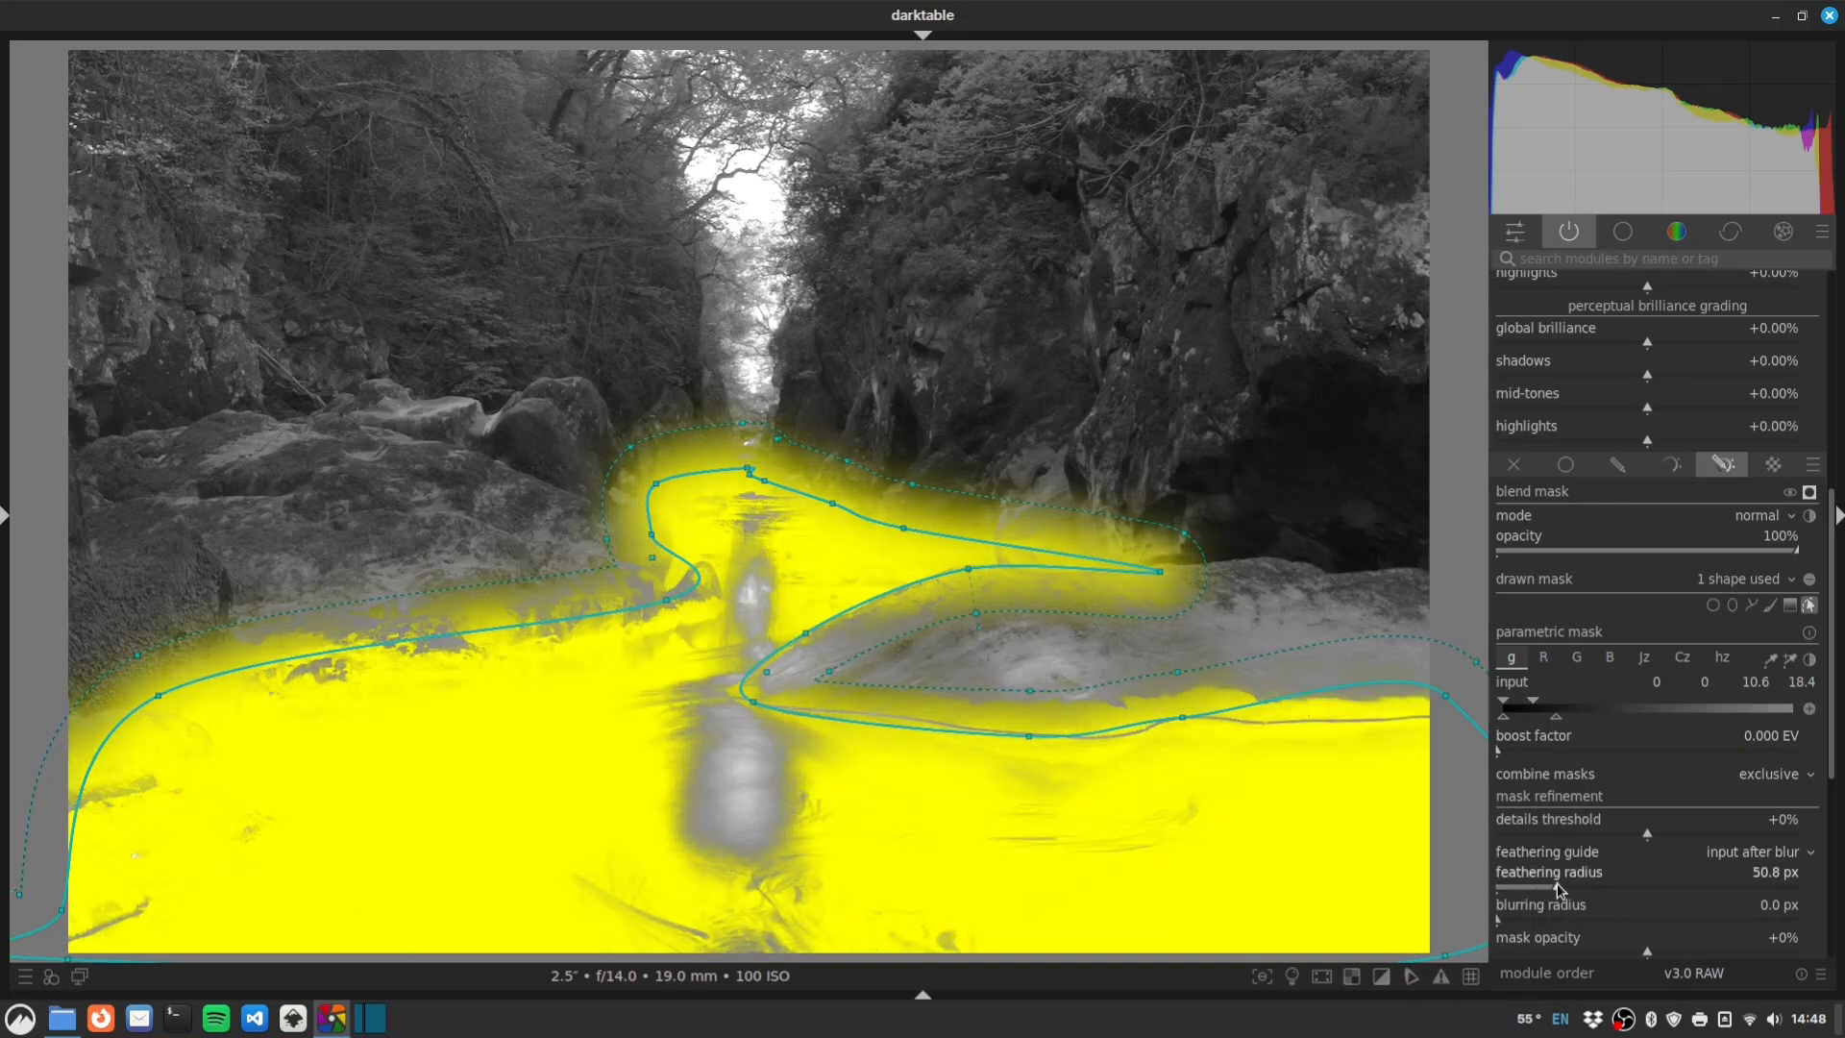
click(1809, 493)
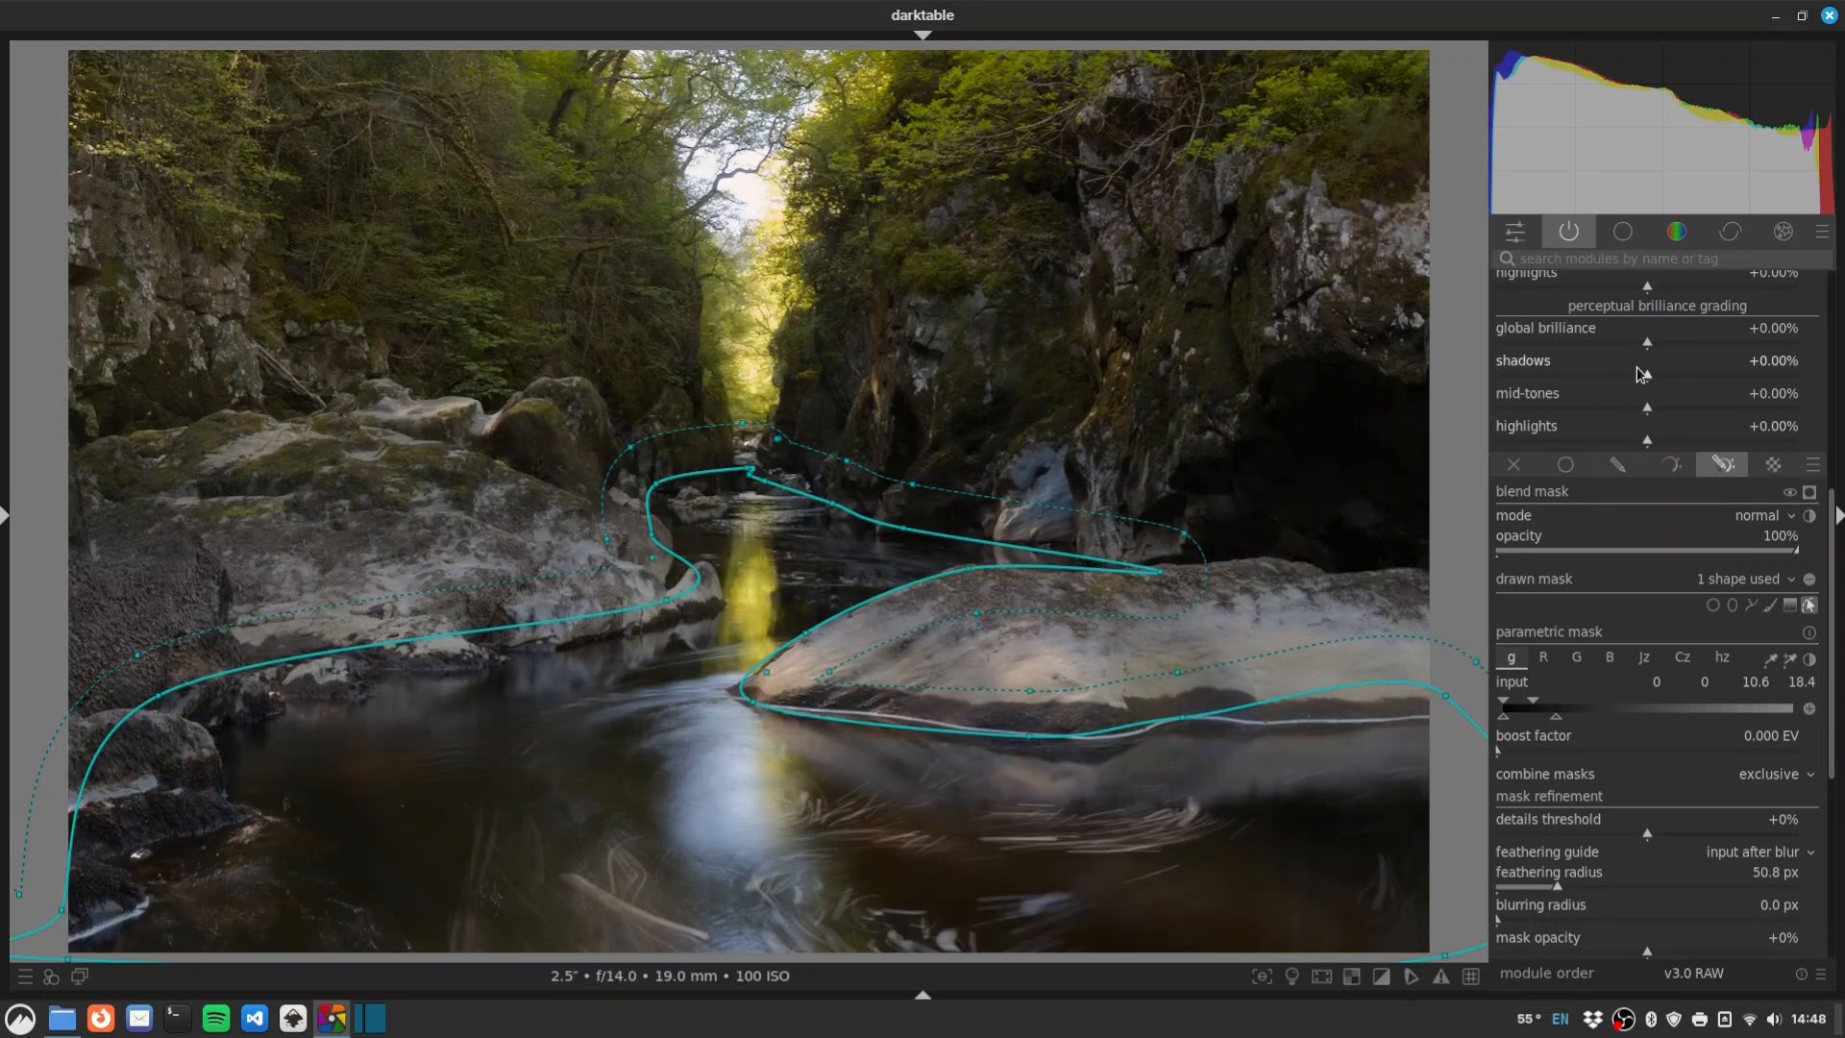
Set perceptual brilliance for the masked water to -23.36% shadows, -7.97% mid-tones and +18.67% highlights.
mouse_move(1636, 377)
mouse_down()
mouse_move(1584, 379)
mouse_move(1613, 378)
mouse_up()
mouse_move(1649, 442)
mouse_down()
mouse_move(1674, 442)
mouse_move(1637, 412)
mouse_up()
drag(1831, 505, 1701, 314)
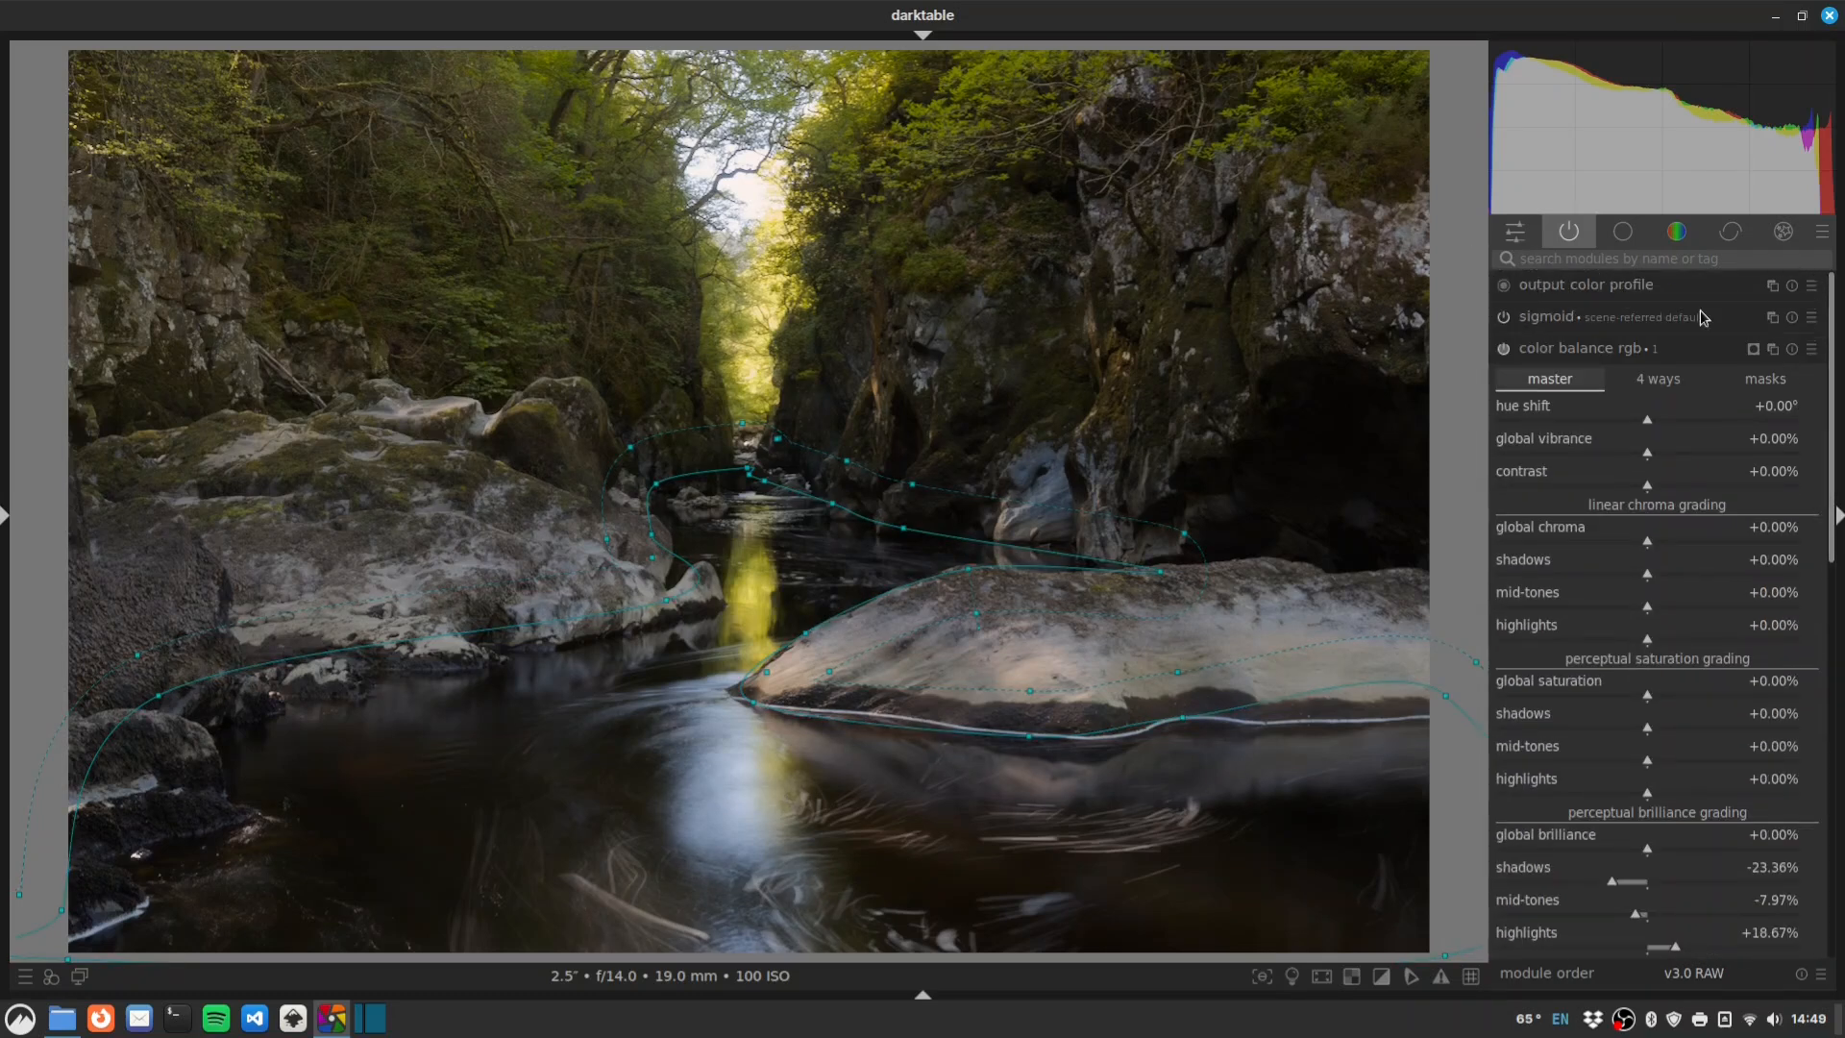
Compare the photo with and without the masked color balance rgb adjustment.
click(1504, 350)
click(1504, 350)
click(1504, 350)
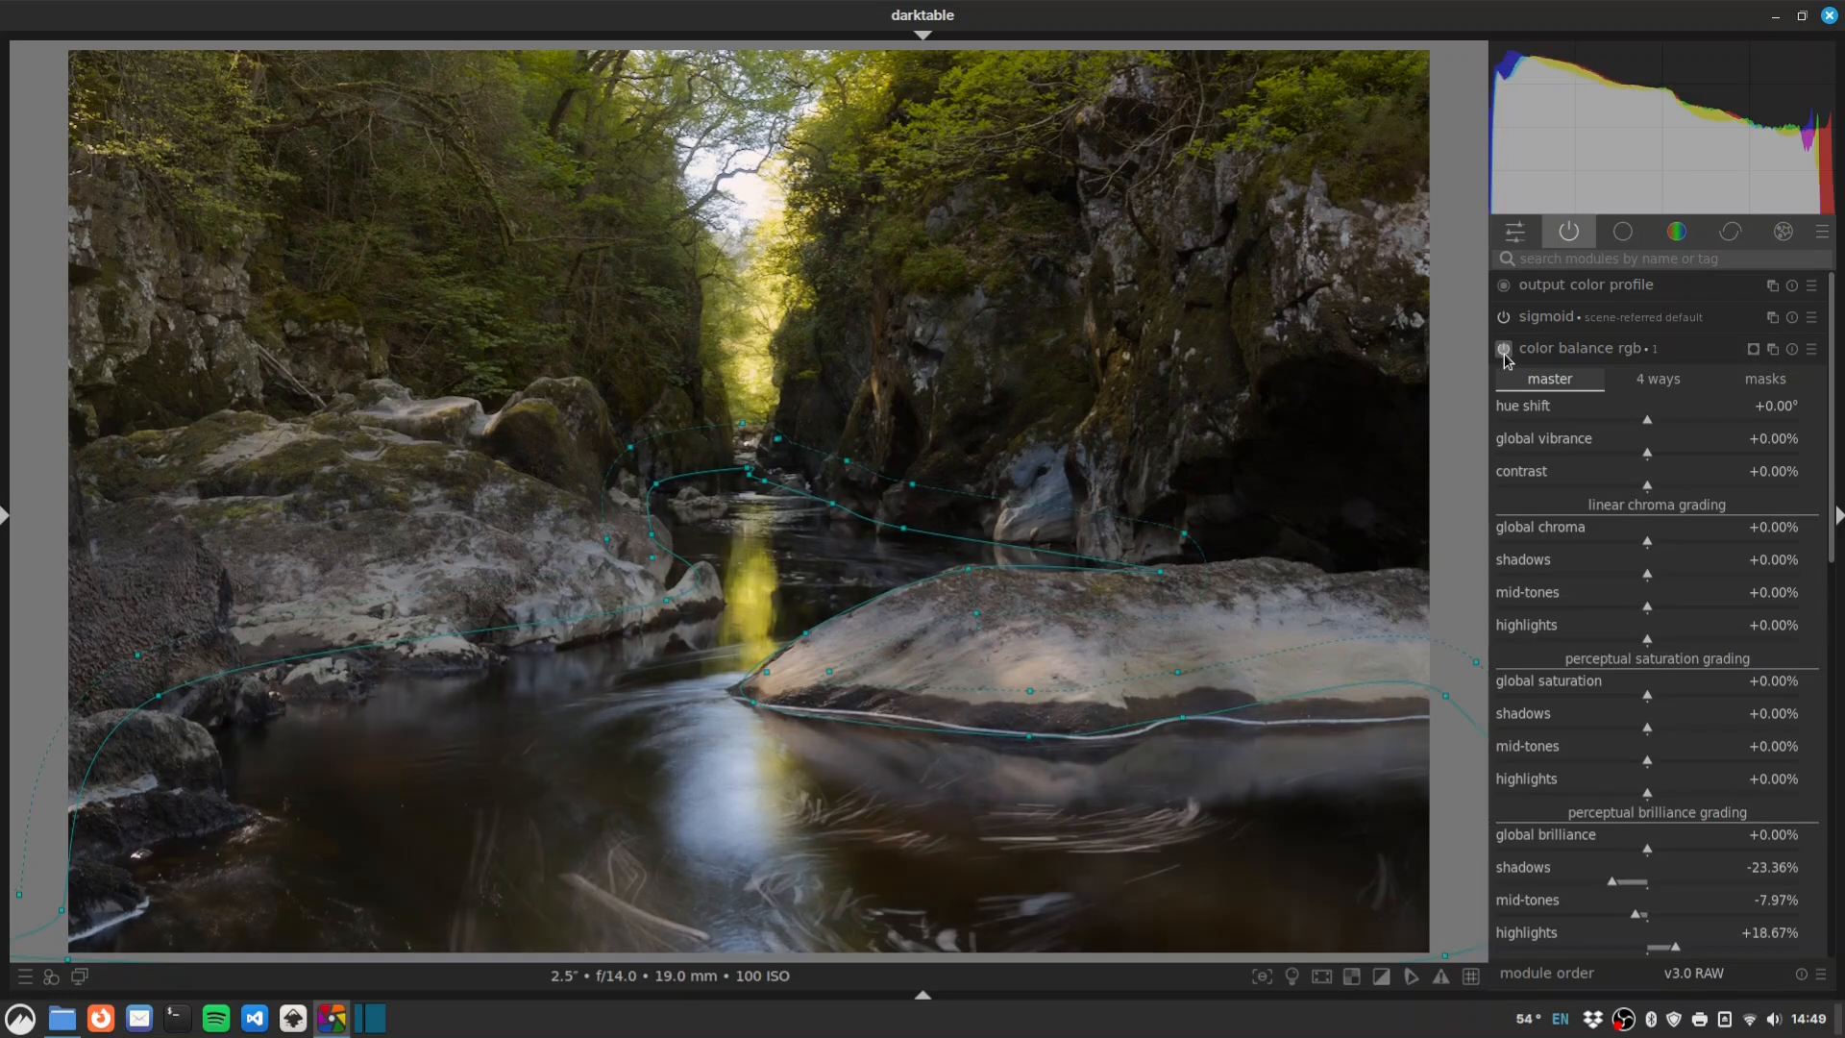
click(1504, 350)
click(1504, 350)
click(1504, 350)
Reshape the water mask's path around the small rocks on the lower-left bank to leave them out.
mouse_move(158, 696)
mouse_down()
mouse_move(184, 742)
mouse_move(198, 732)
mouse_up()
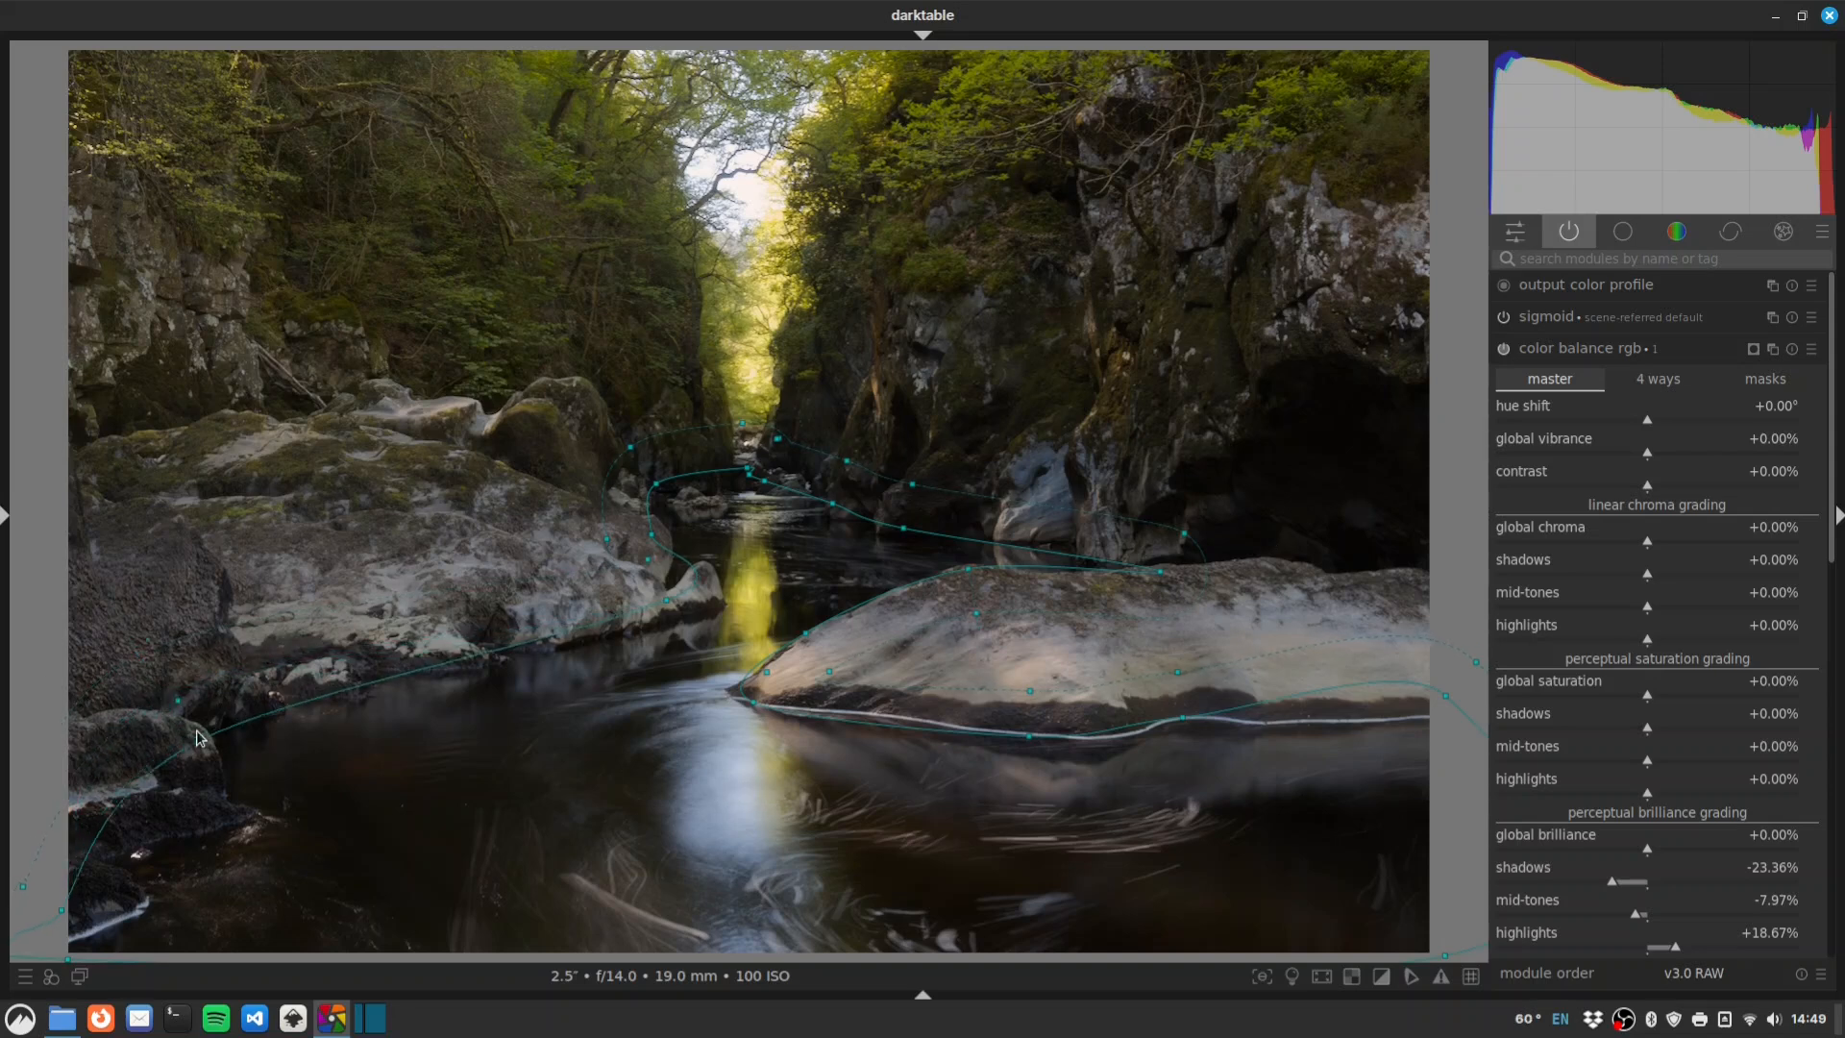
drag(61, 910, 110, 850)
drag(199, 733, 204, 761)
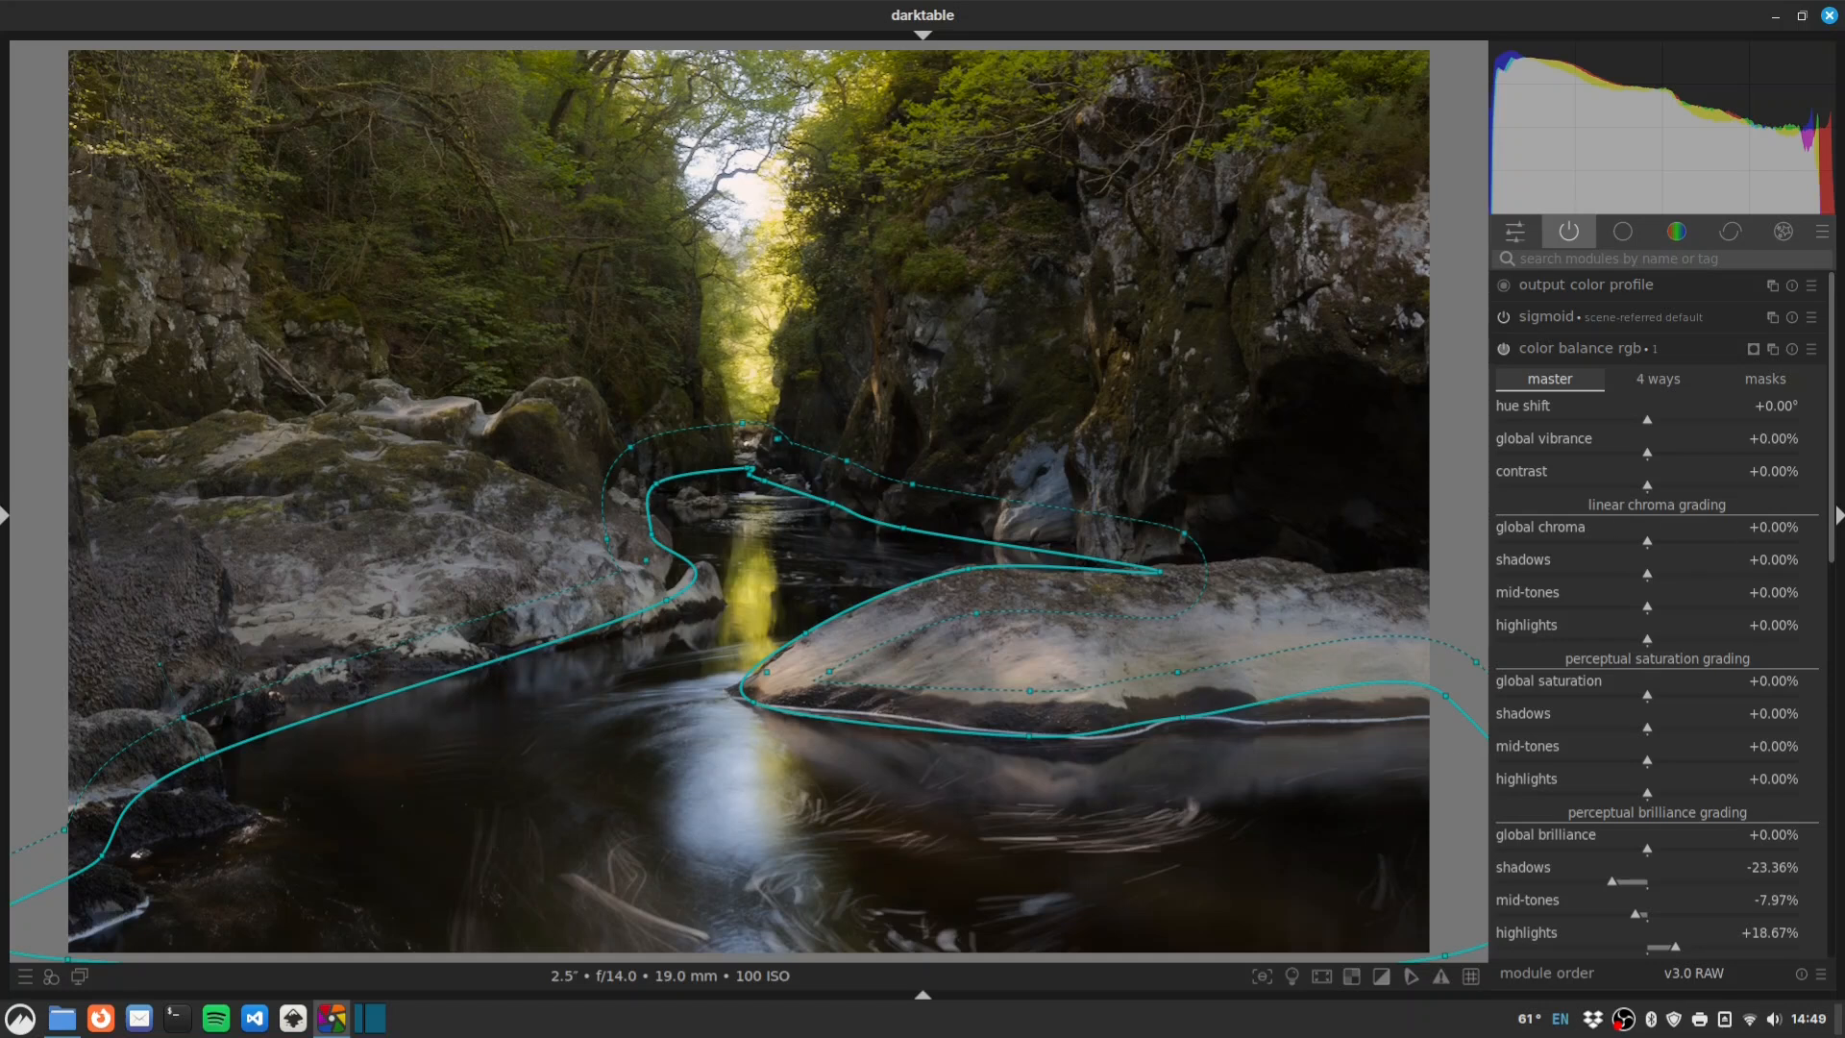
Collapse the masked color balance rgb instance and rename it water.
click(1691, 348)
ctrl+click(1682, 349)
text(wwater)
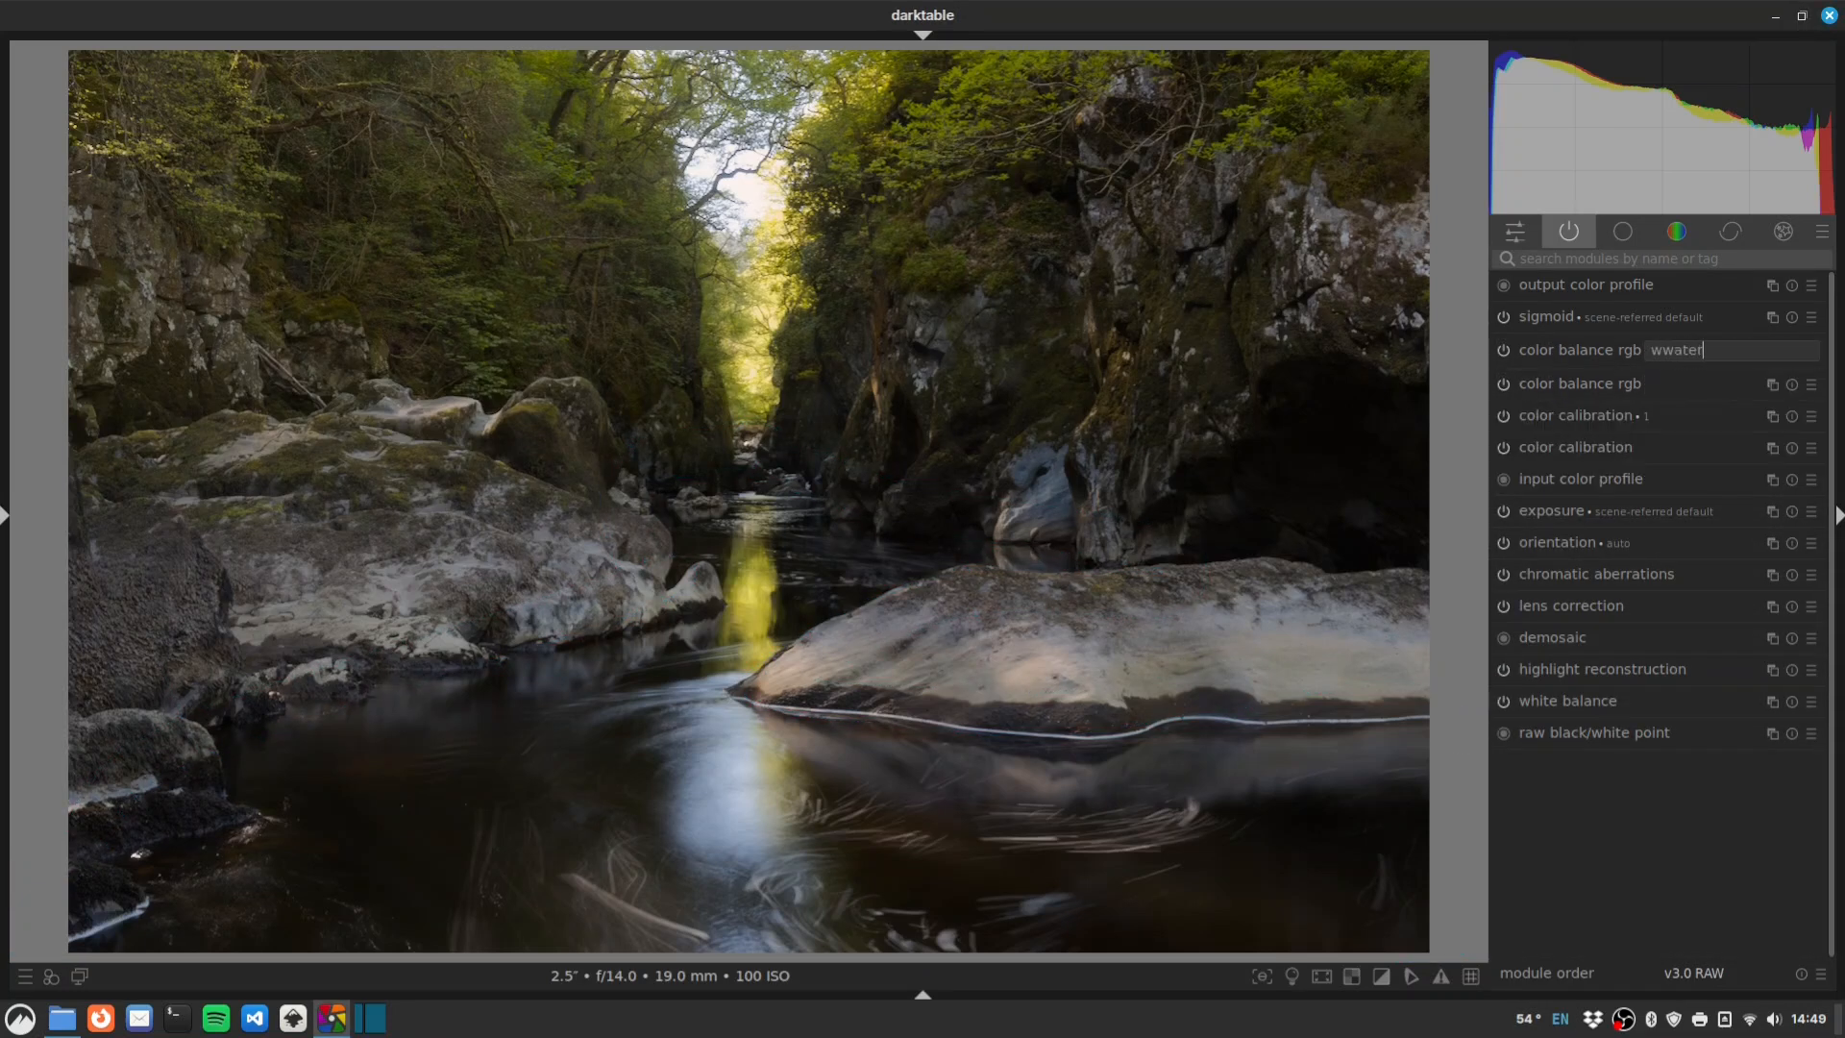
key(Return)
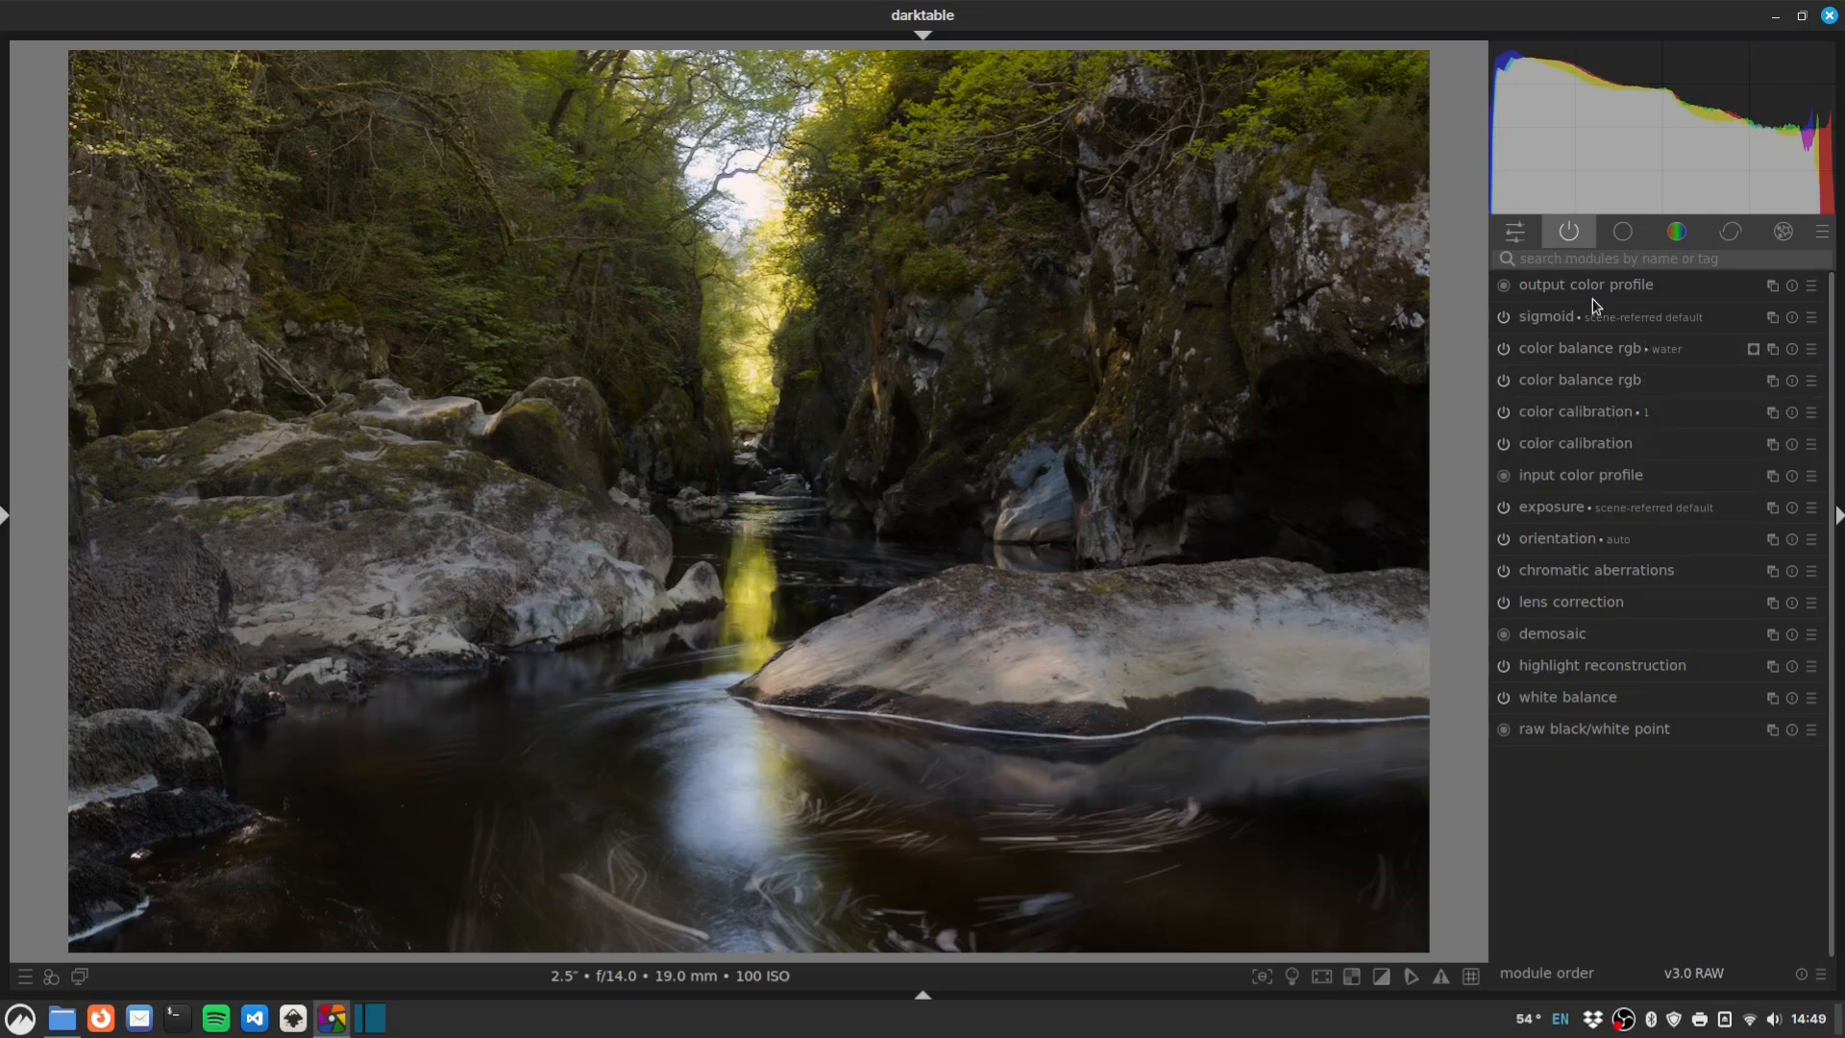
Create another color balance rgb instance above the water one and enable a parametric mask for it.
click(1773, 348)
drag(1830, 430, 1831, 628)
click(1682, 586)
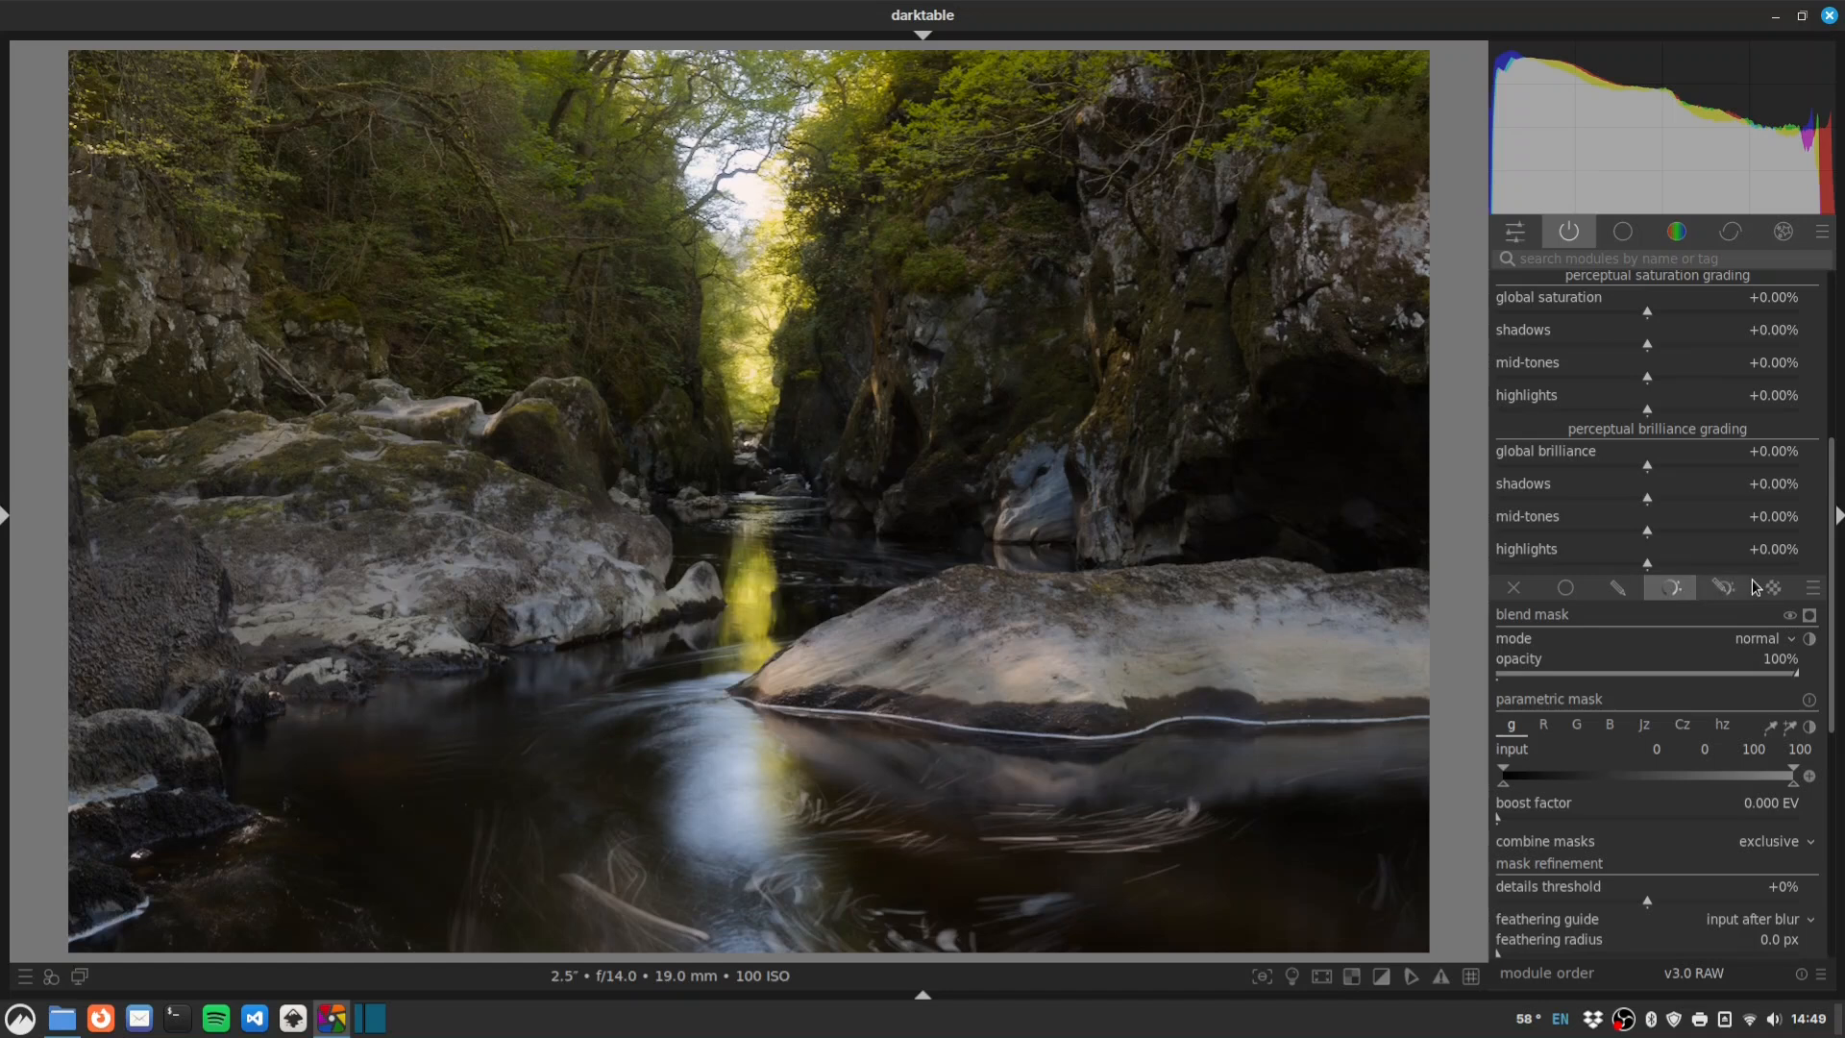
scroll(1769, 594, down, 2)
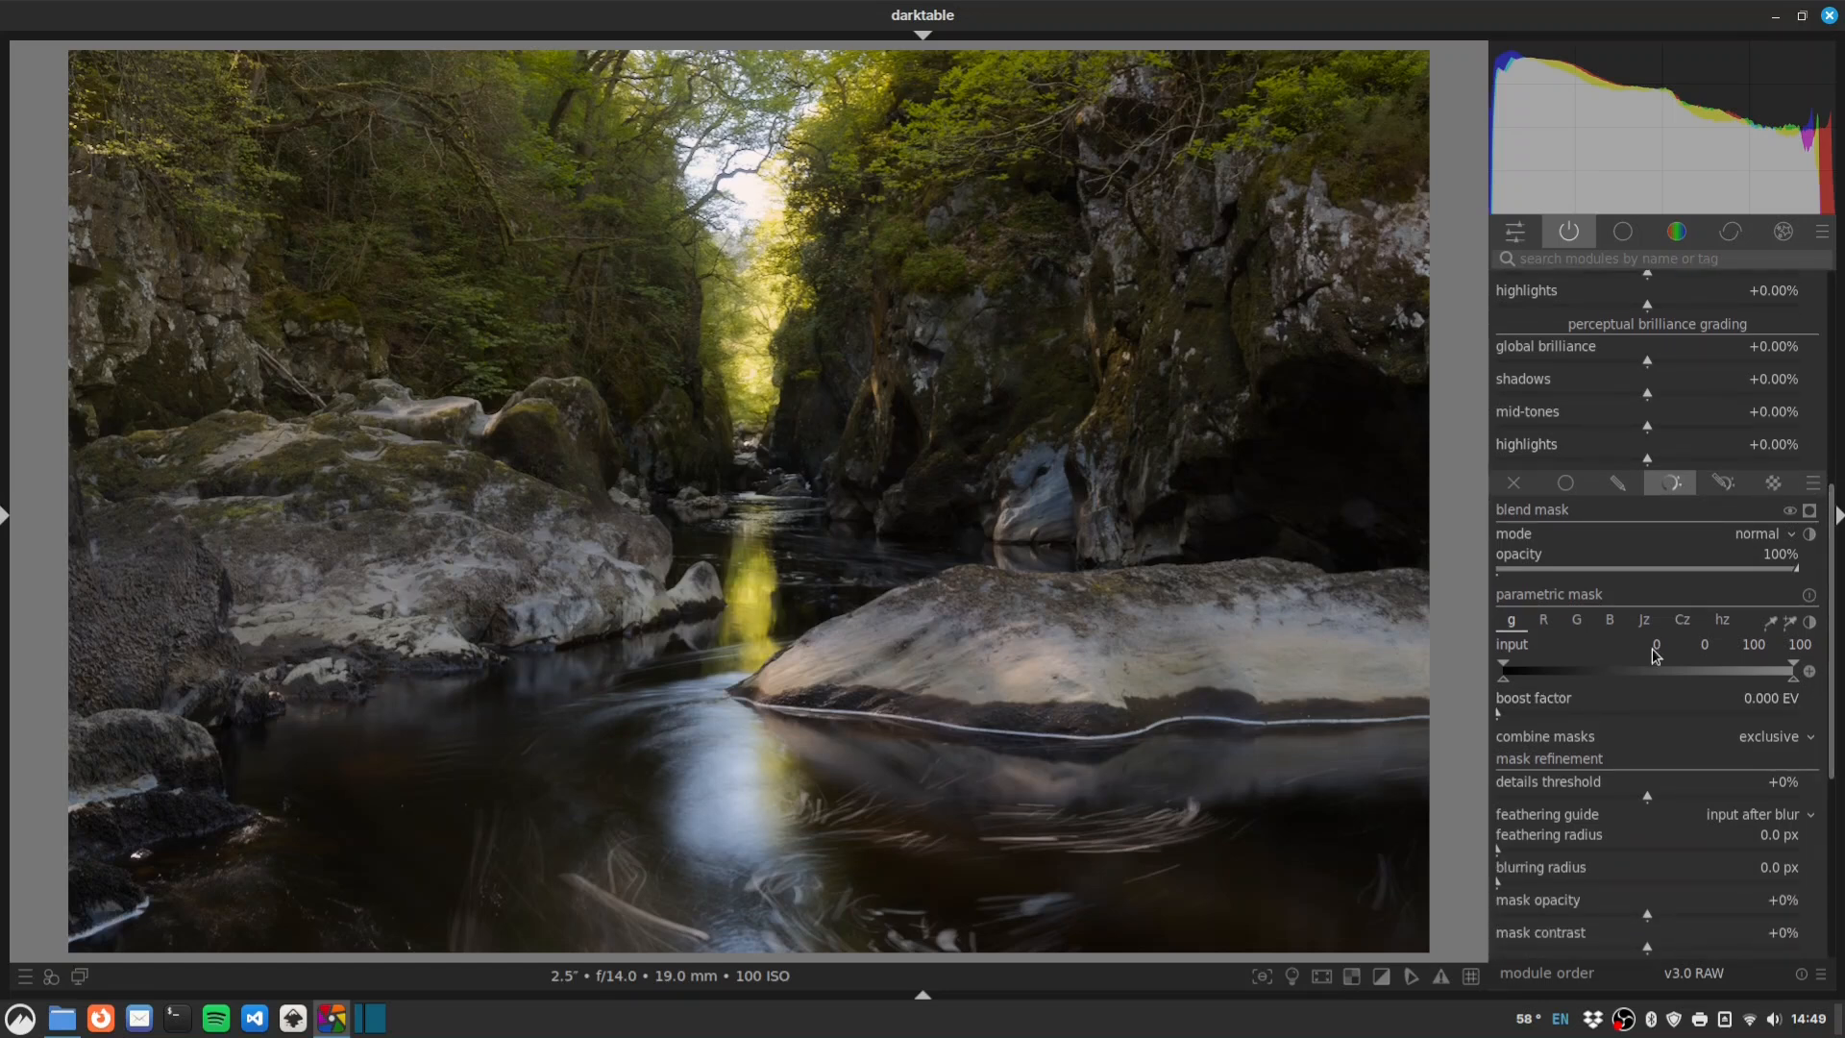
Restrict the parametric mask's Jz channel to the range 0.18 to 0.61 and display the mask overlay.
click(1644, 623)
key(c)
drag(1524, 685, 1555, 684)
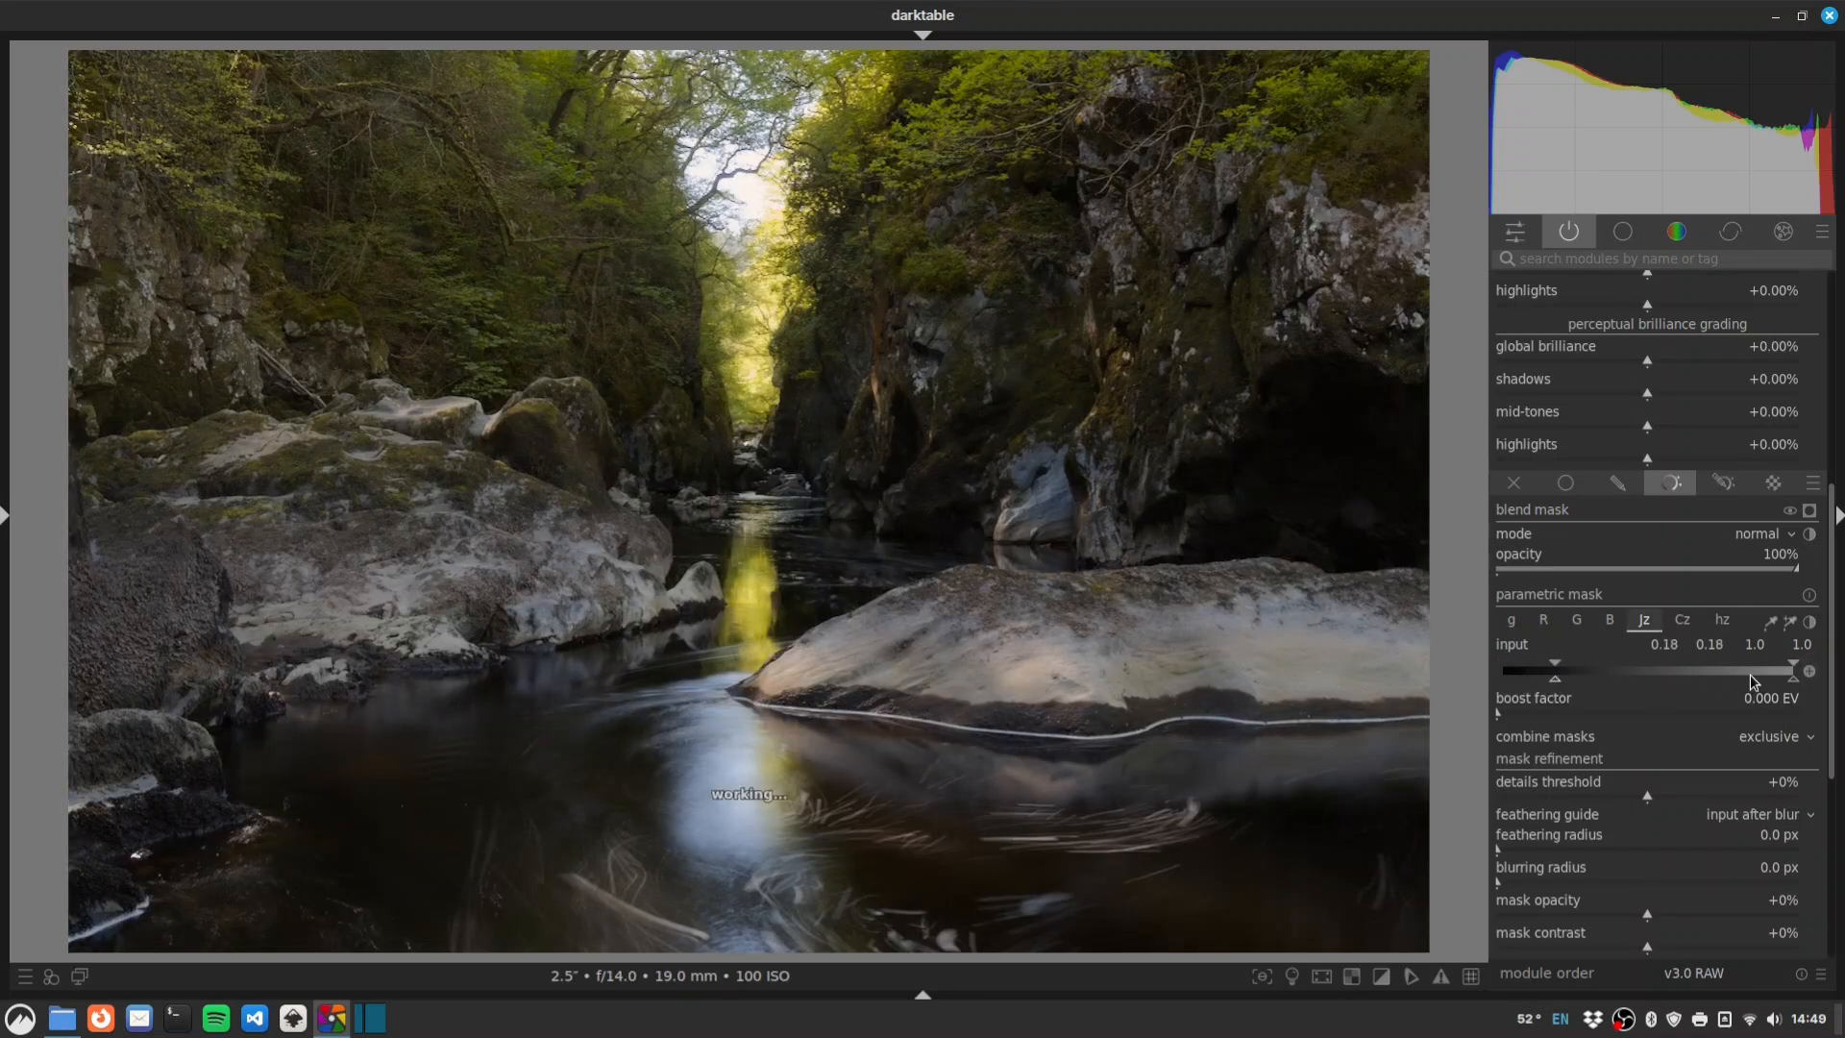
drag(1793, 684, 1685, 683)
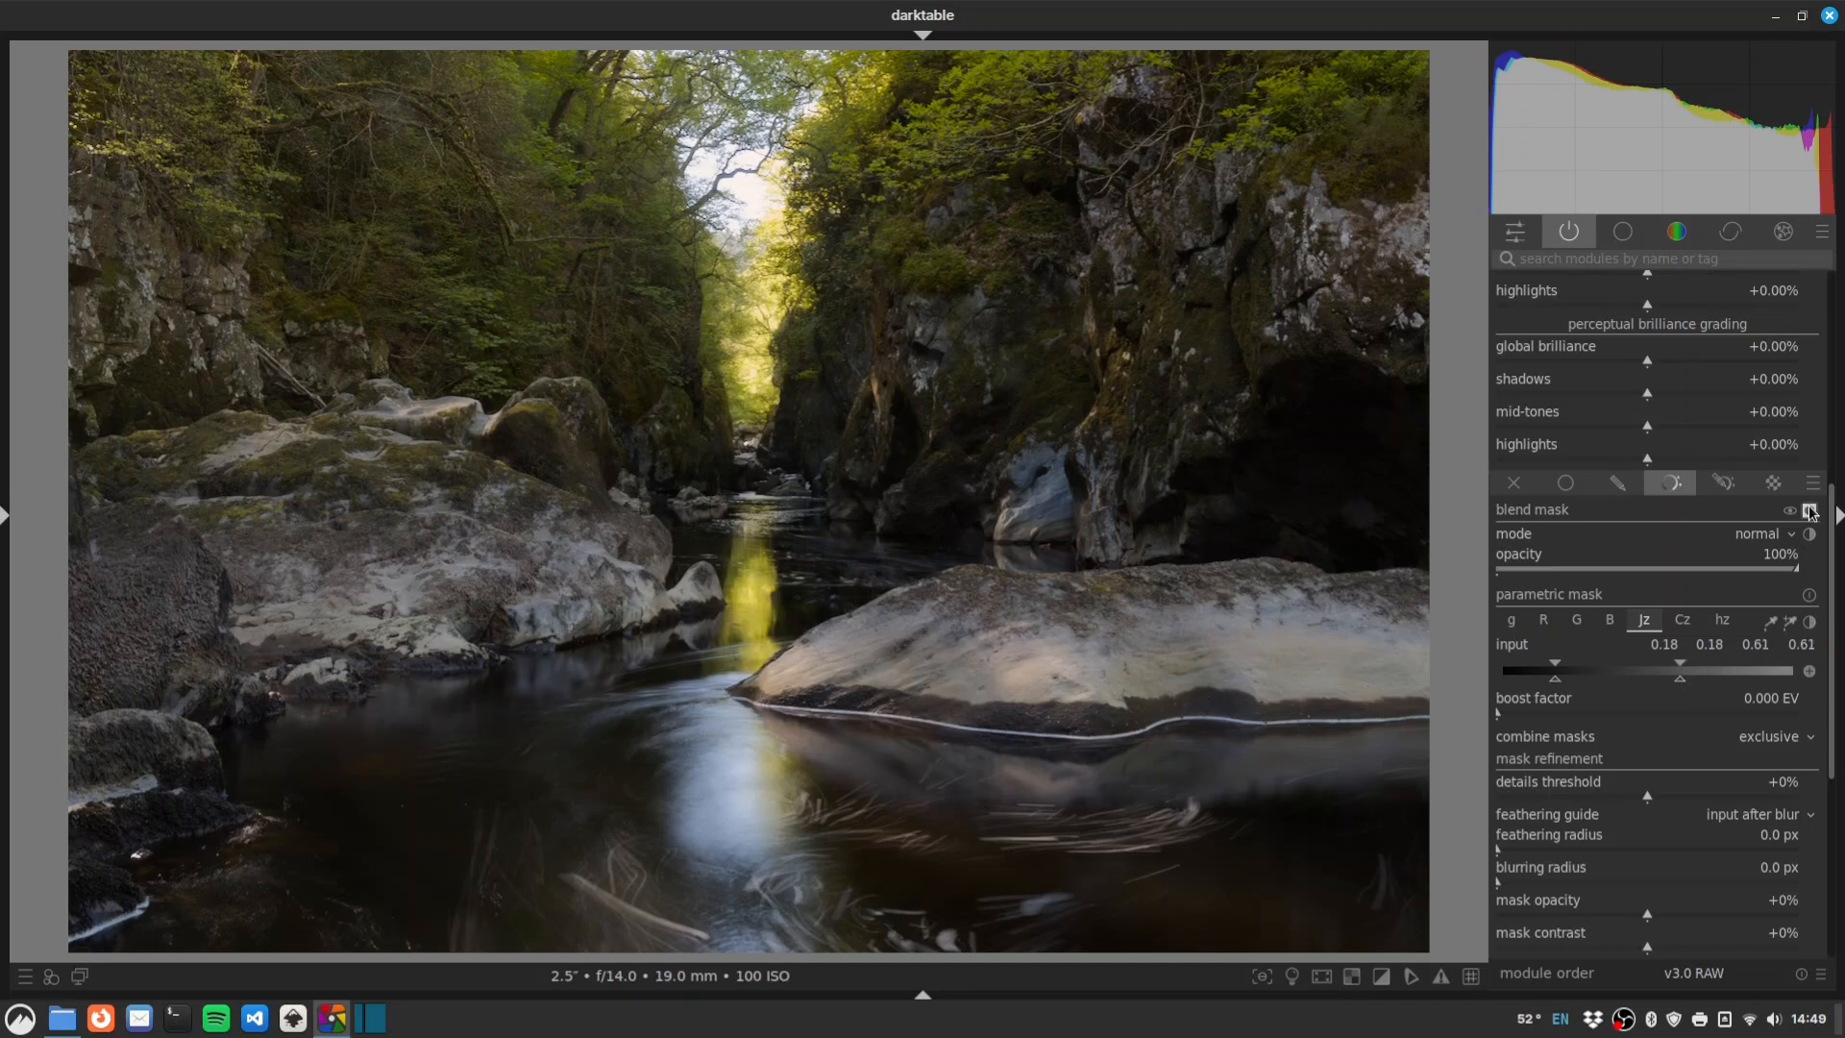
click(1810, 510)
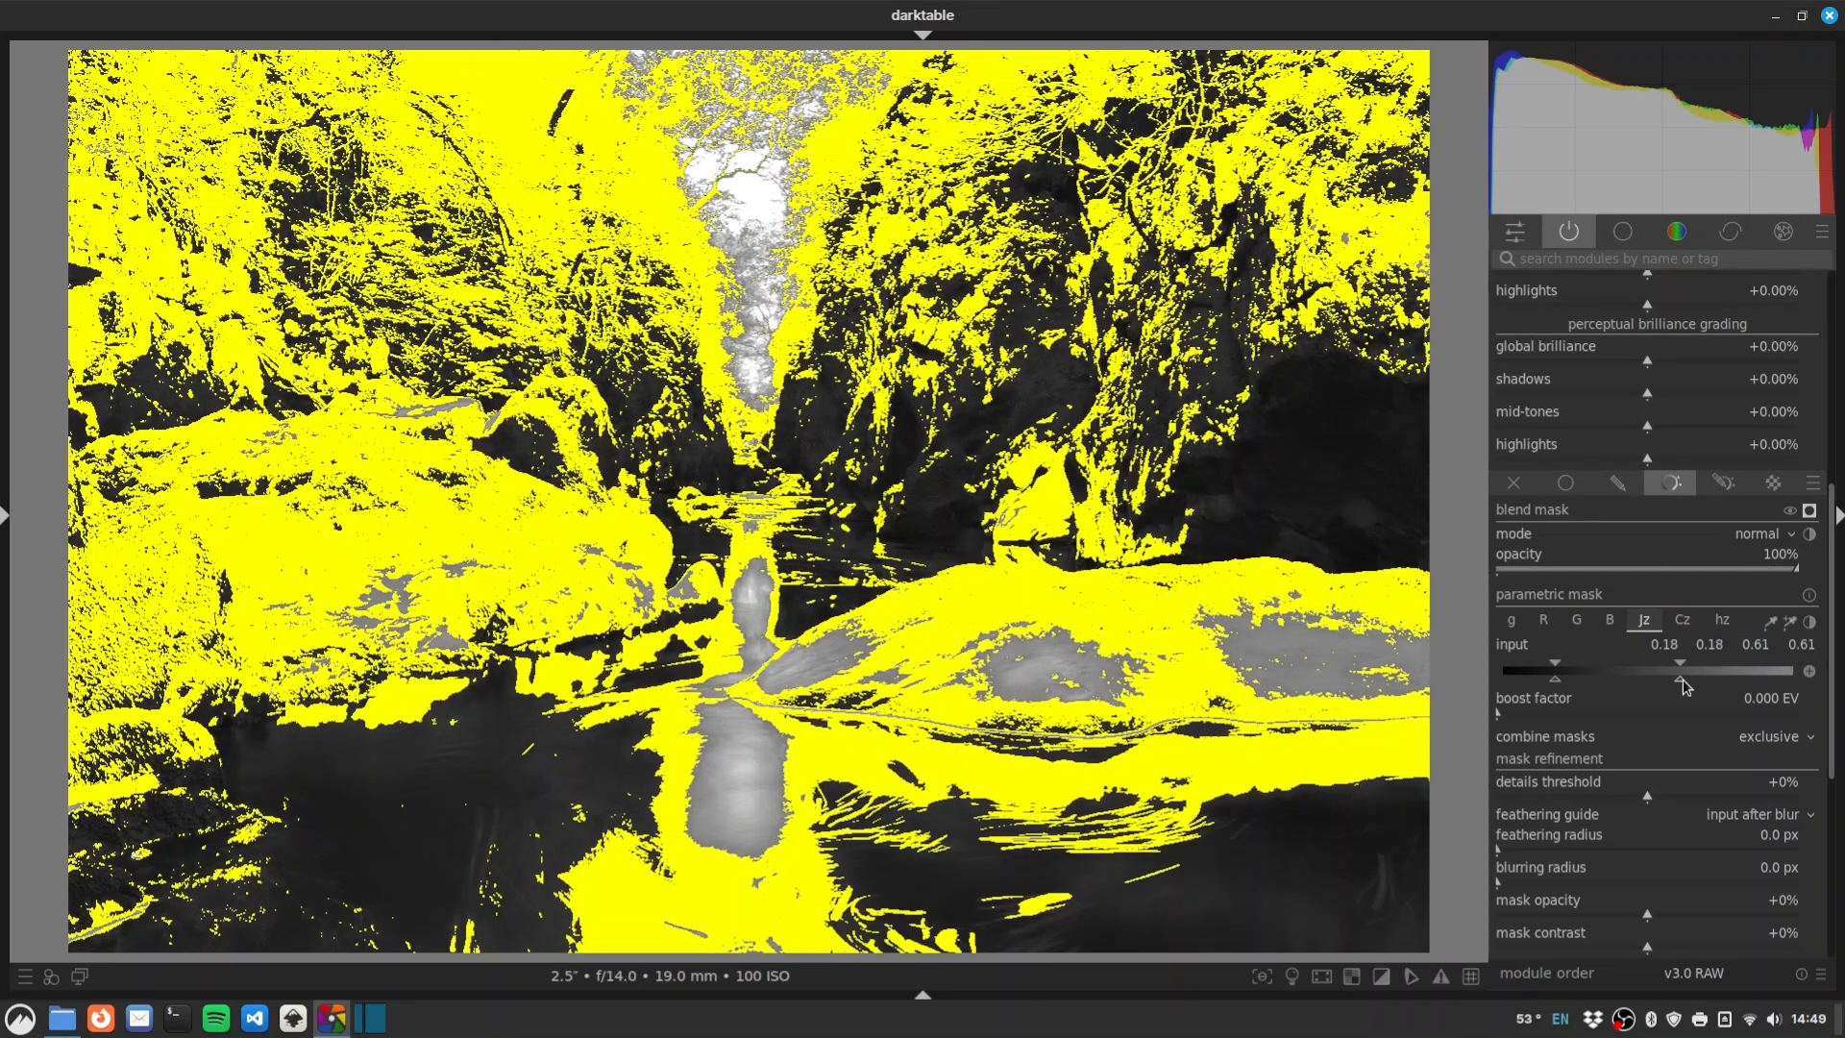
Soften the Jz mask limits to 0.14, 0.31, 0.54 and 0.63, set the feathering radius to 41.1 px, and hide the overlay.
drag(1680, 678, 1540, 679)
drag(1665, 680, 1686, 679)
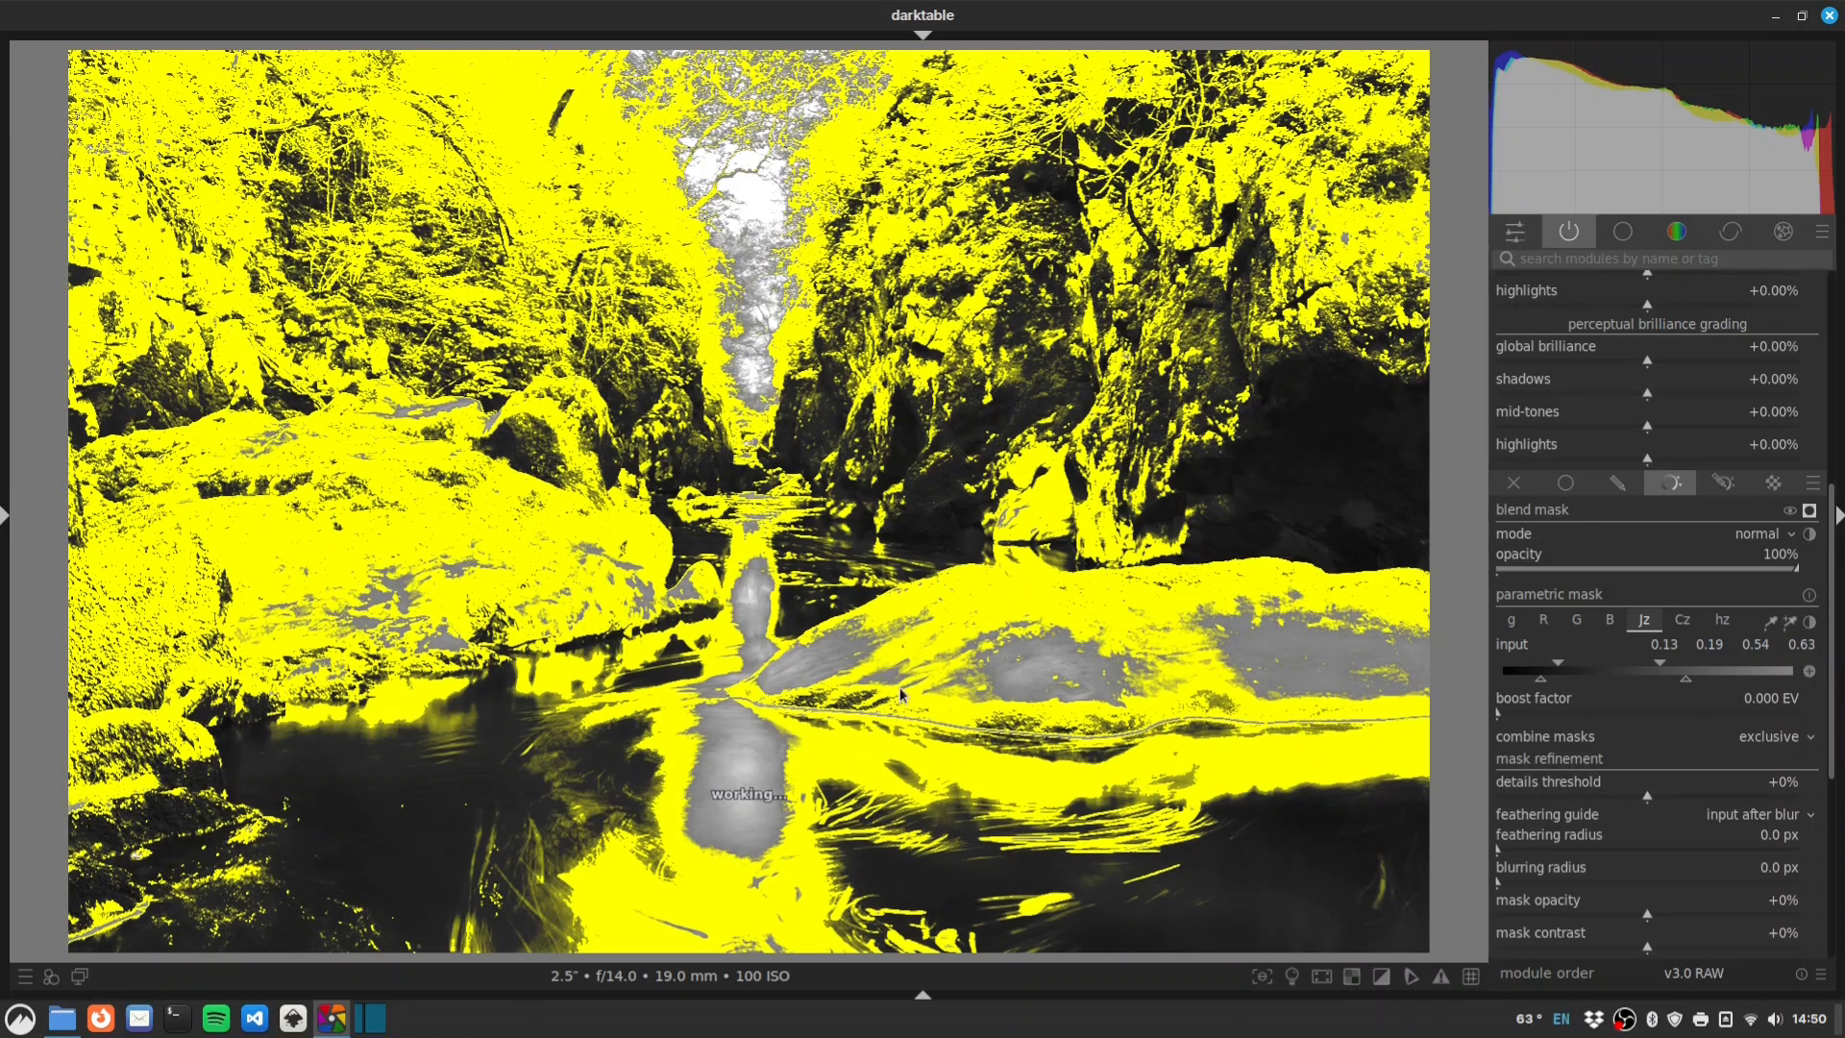
mouse_move(1562, 670)
mouse_down()
mouse_move(1594, 665)
mouse_move(1544, 685)
mouse_up()
drag(1507, 852, 1544, 851)
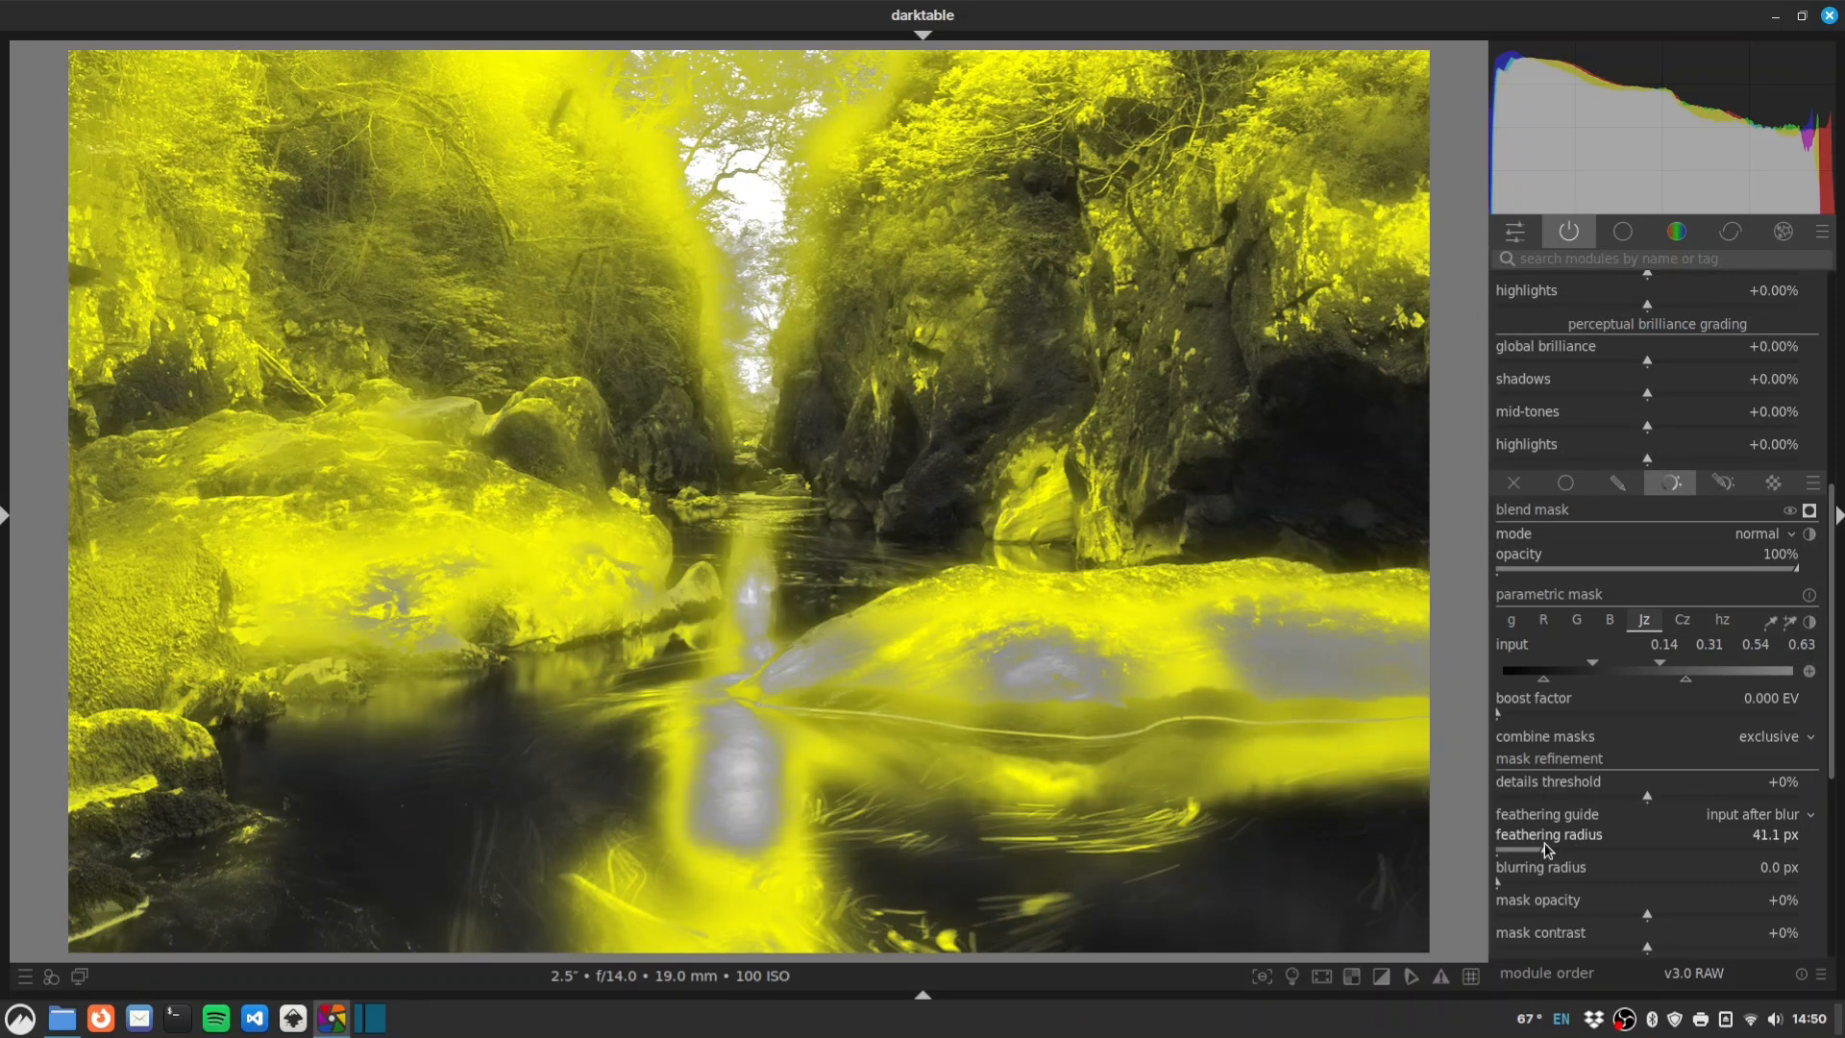
scroll(1836, 625, up, 3)
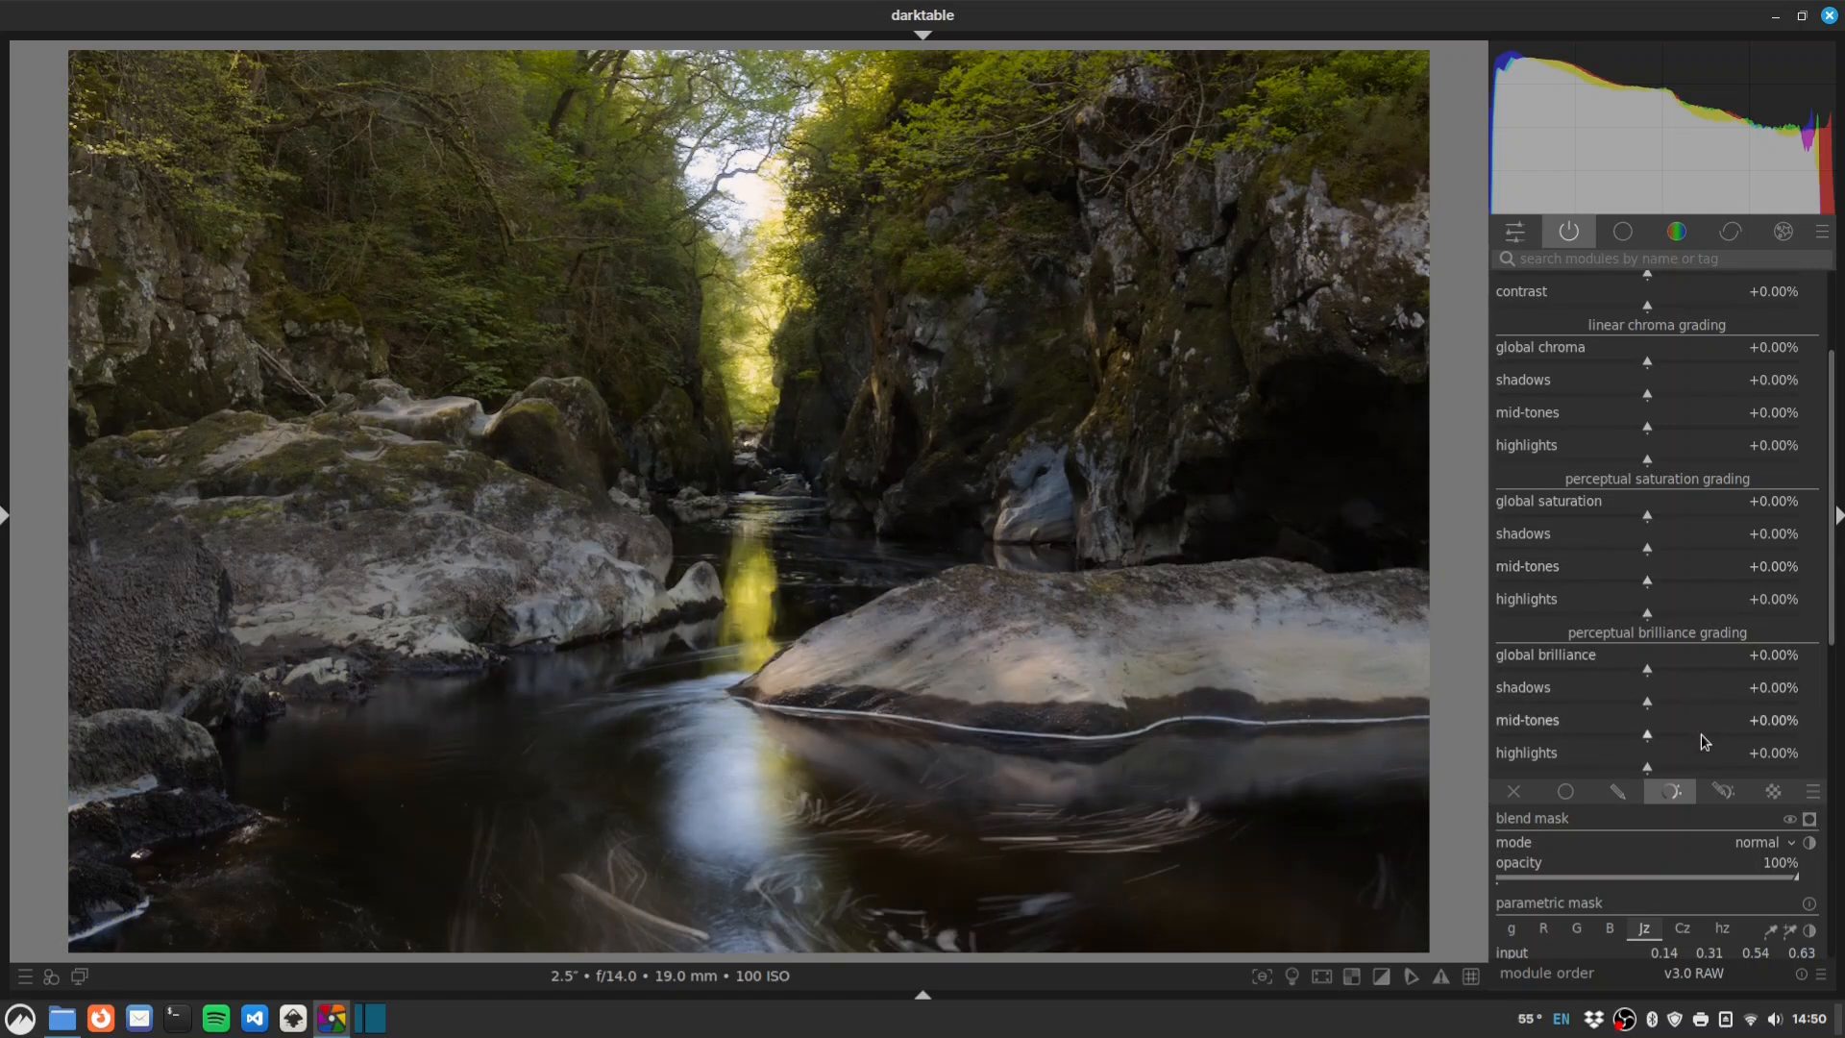
Set the masked color balance rgb instance's perceptual brilliance to -6.78% for shadows and +6.69% for highlights.
click(1636, 701)
drag(1635, 701, 1638, 701)
scroll(1836, 458, up, 4)
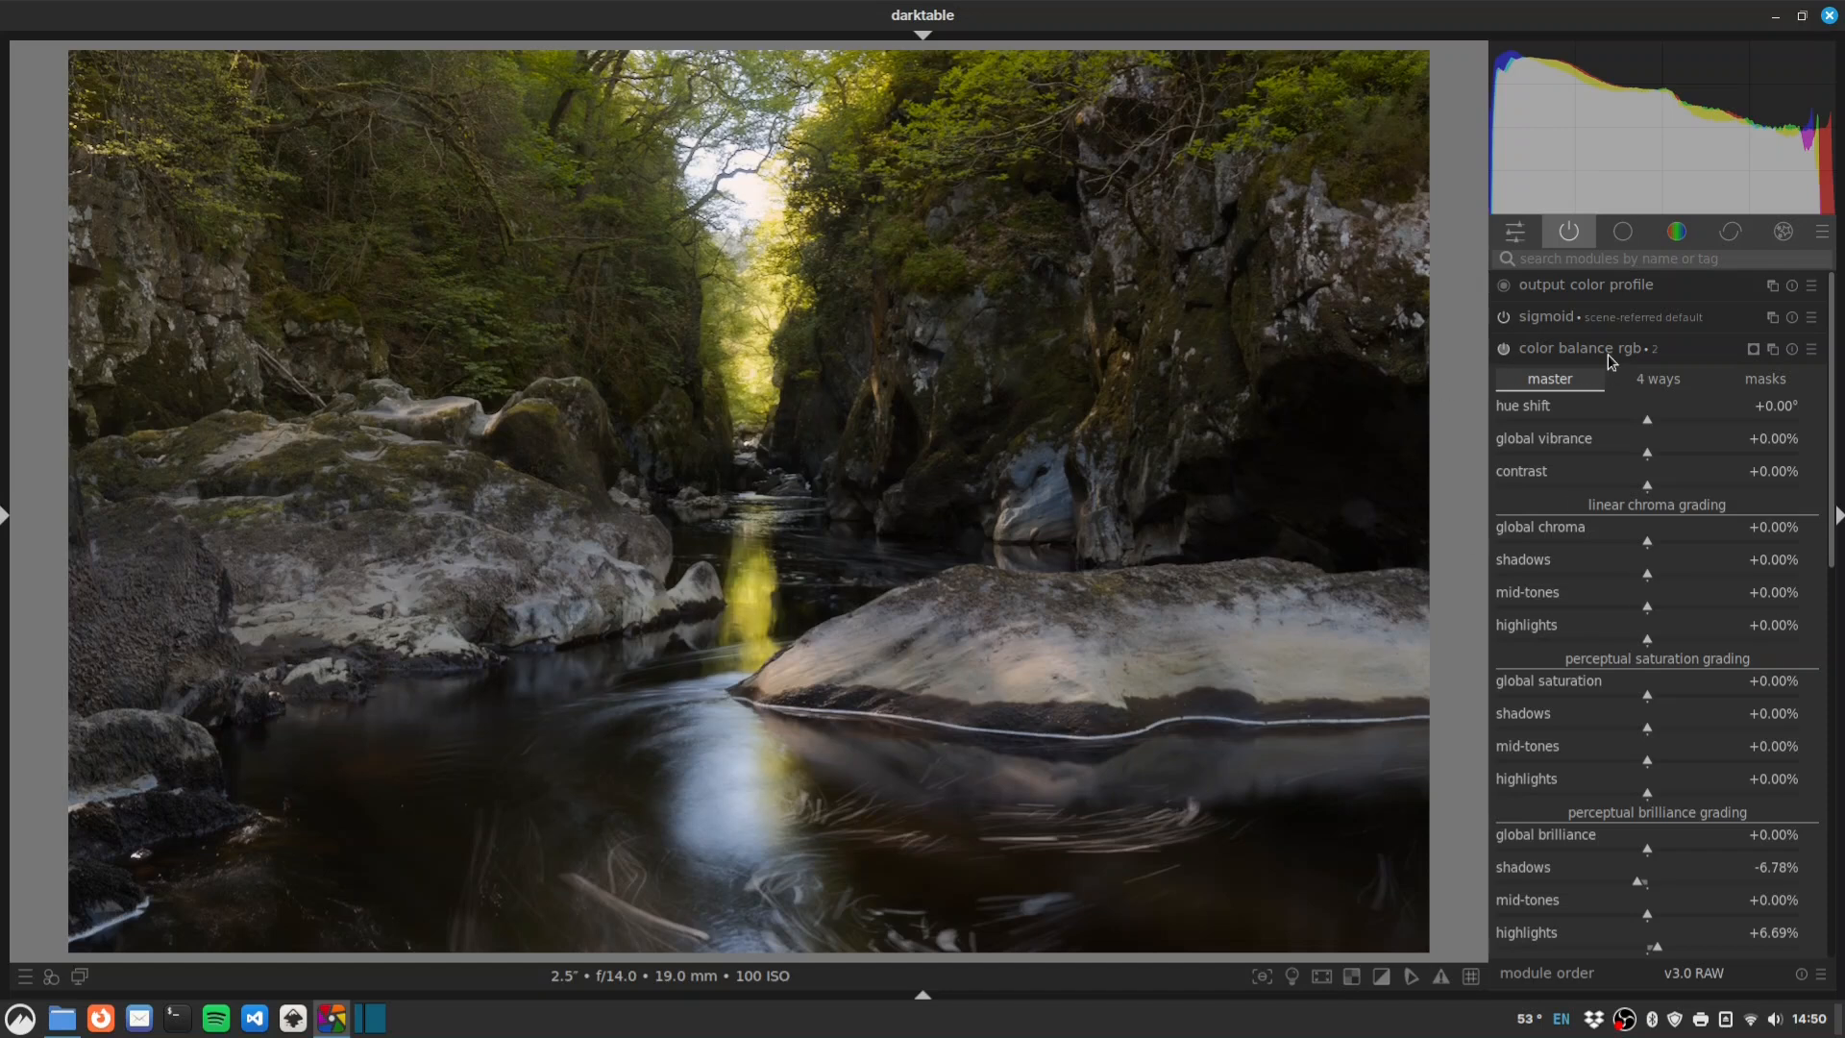
Rename the current color balance rgb instance as midtones contrast.
ctrl+click(1687, 352)
text(mid)
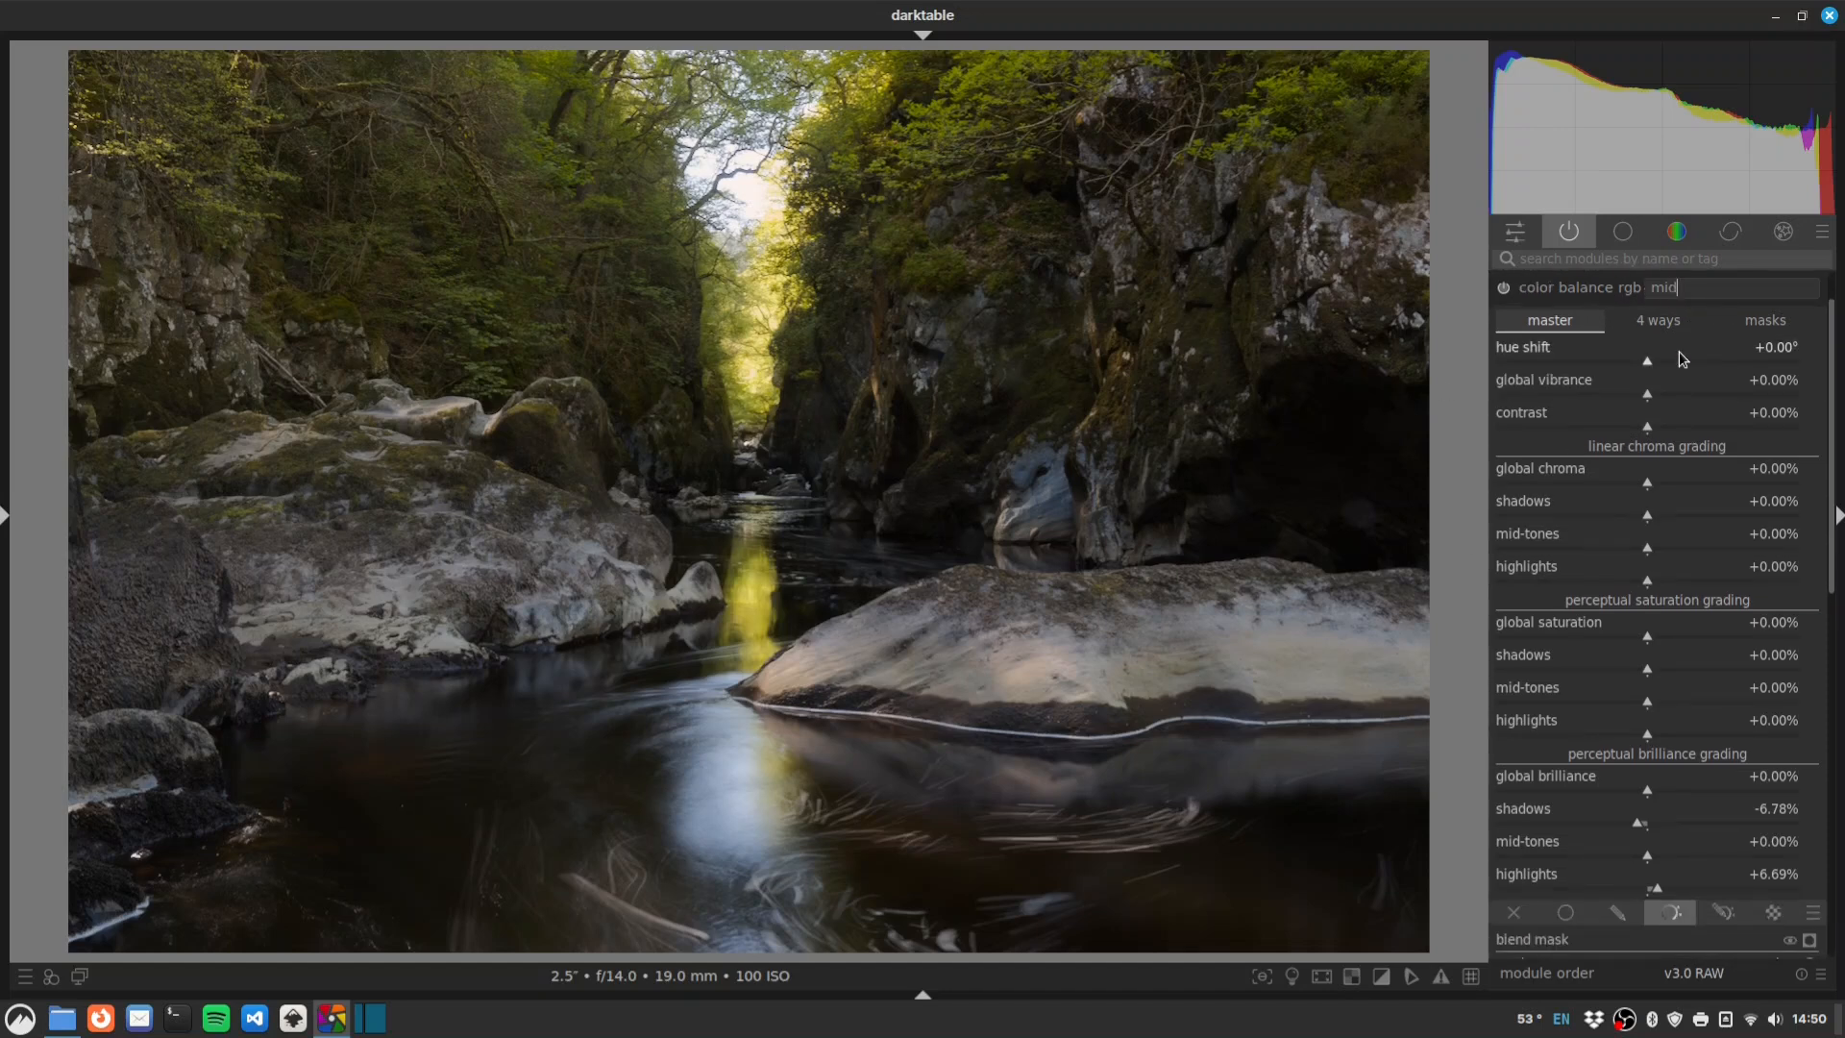
text(tones contrast)
key(Return)
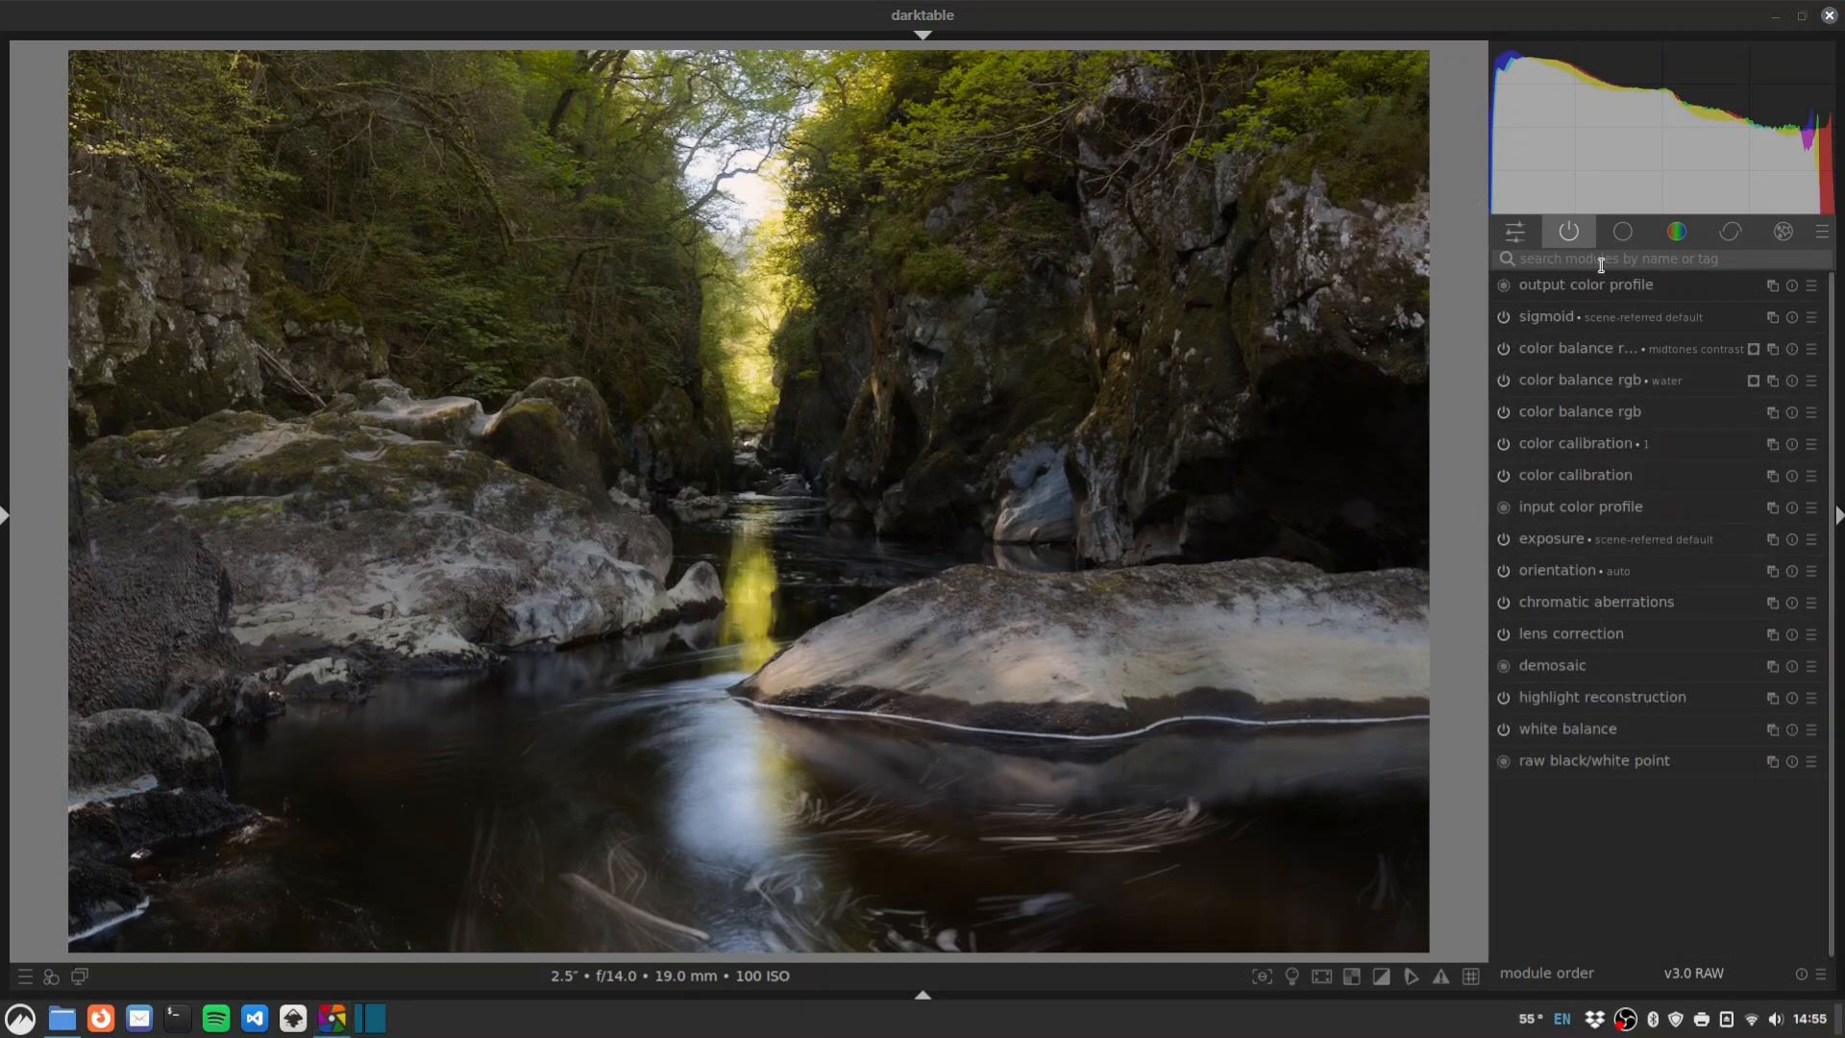
Find the contrast equalizer module and enable it.
click(1596, 261)
text(cont)
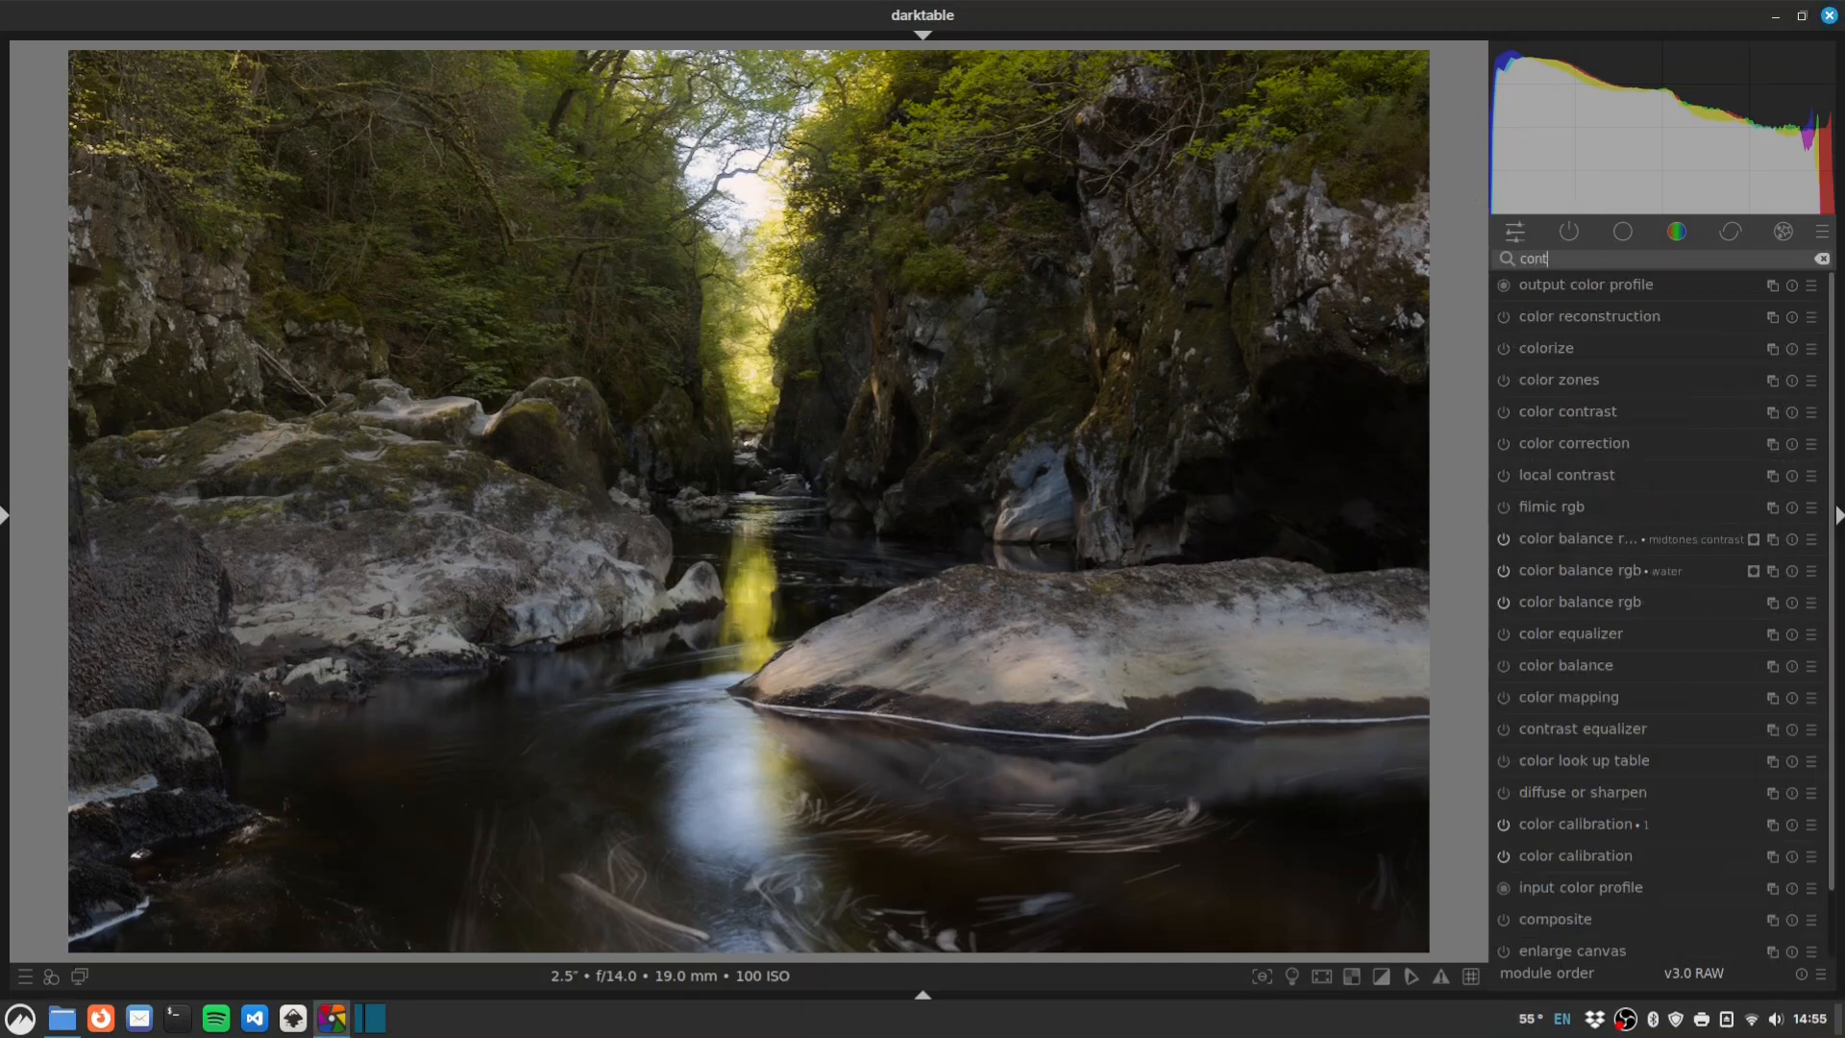
text(rast eq)
click(1507, 288)
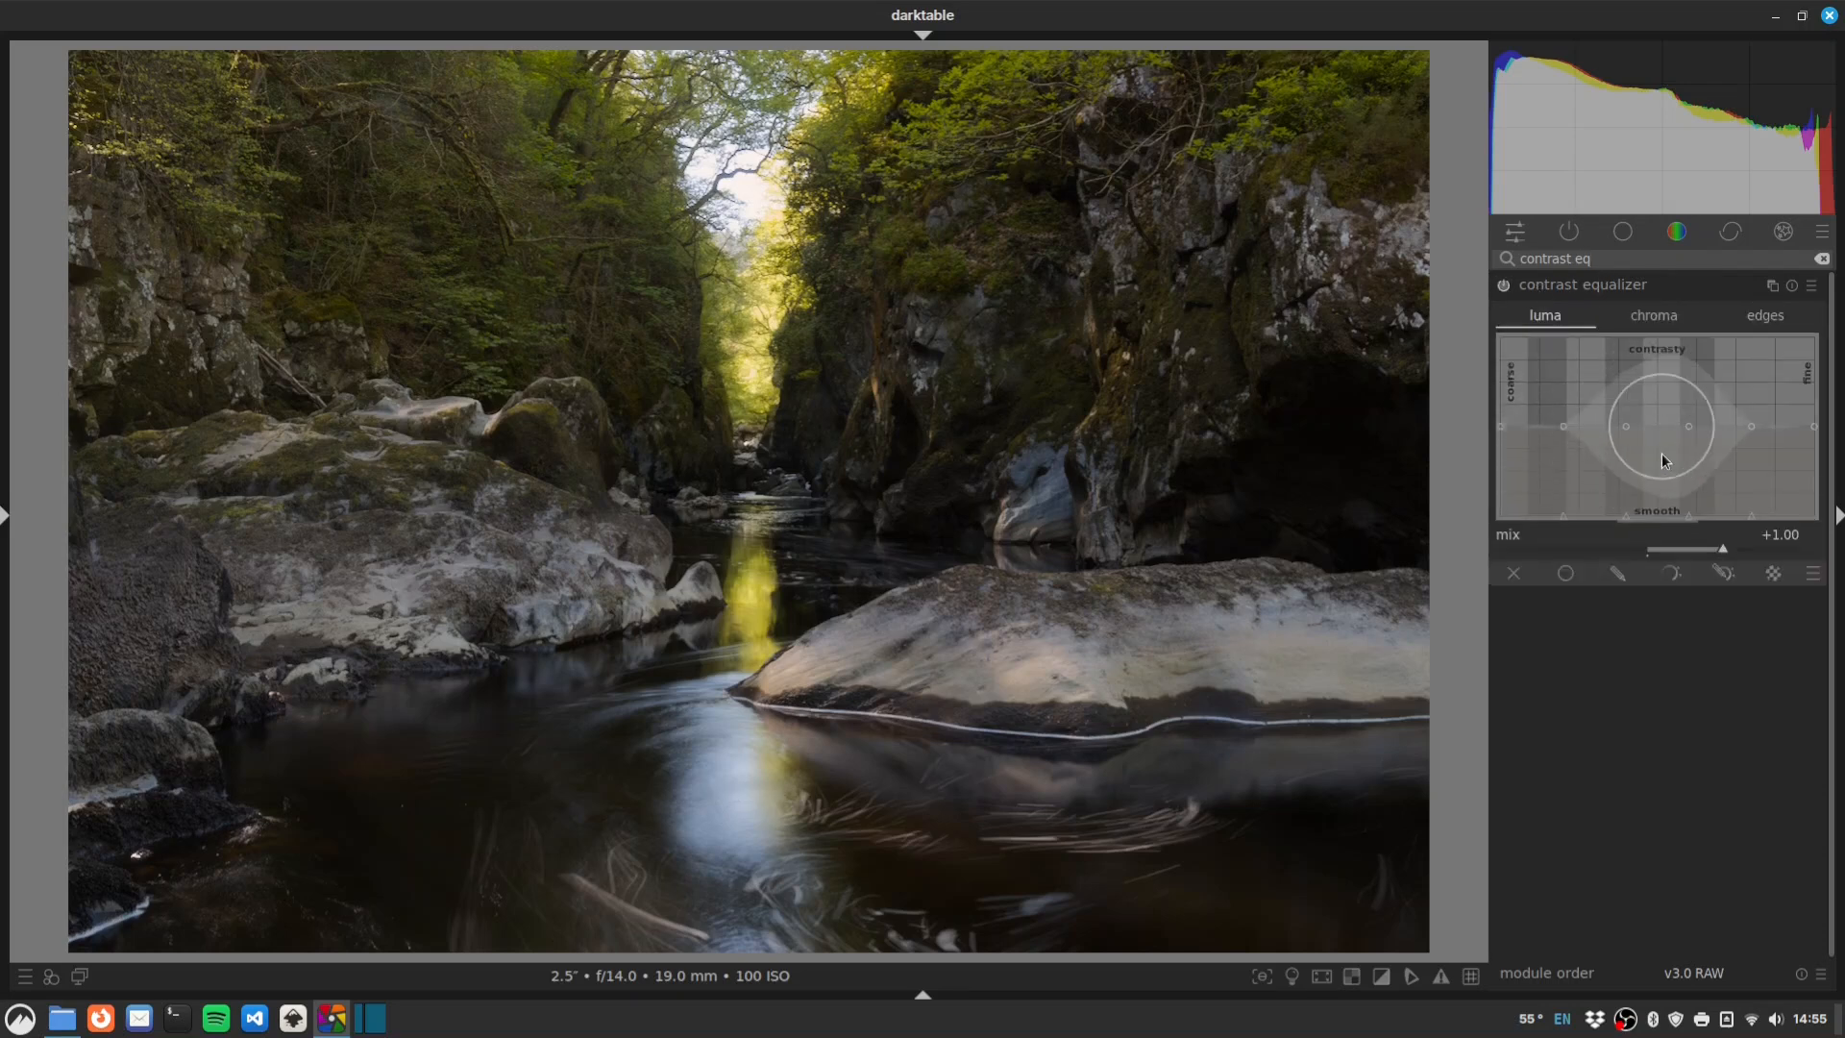
Raise the contrast equalizer's entire luma curve slightly above neutral using a wide influence radius, and compare the image with and without it.
scroll(1663, 437, down, 15)
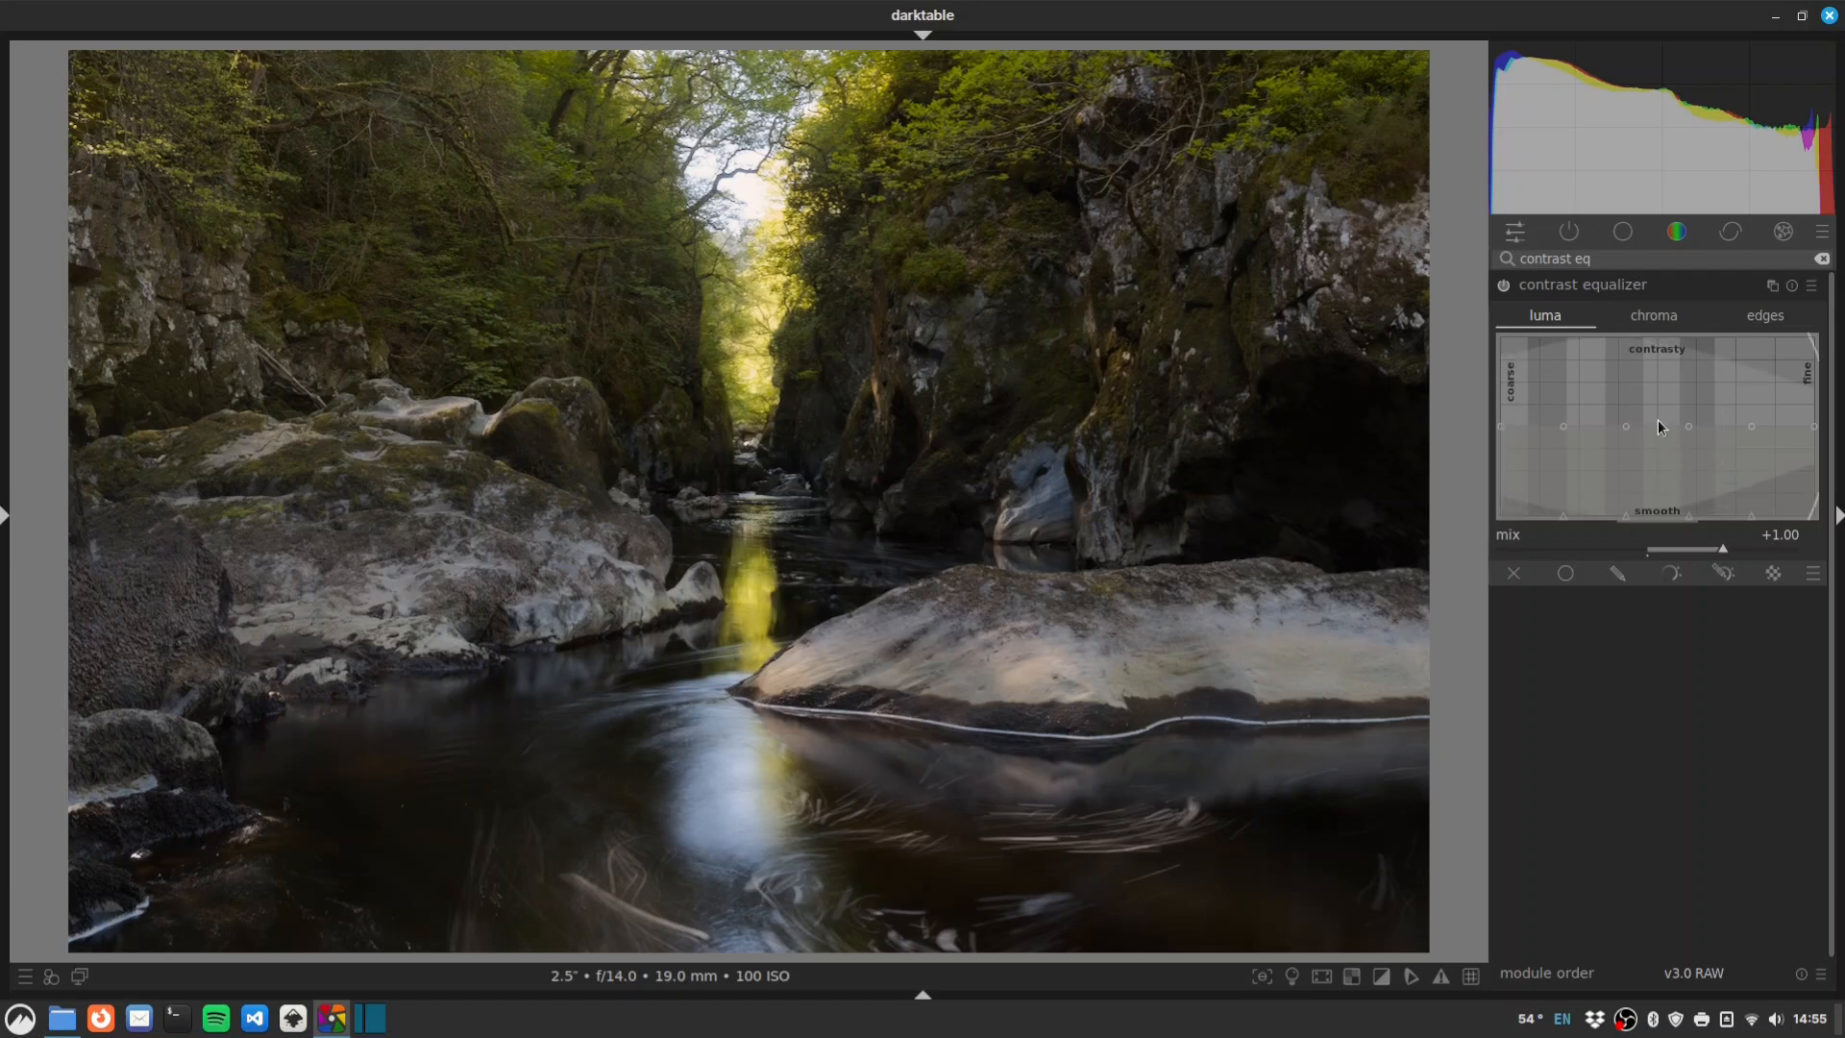
drag(1651, 432, 1652, 358)
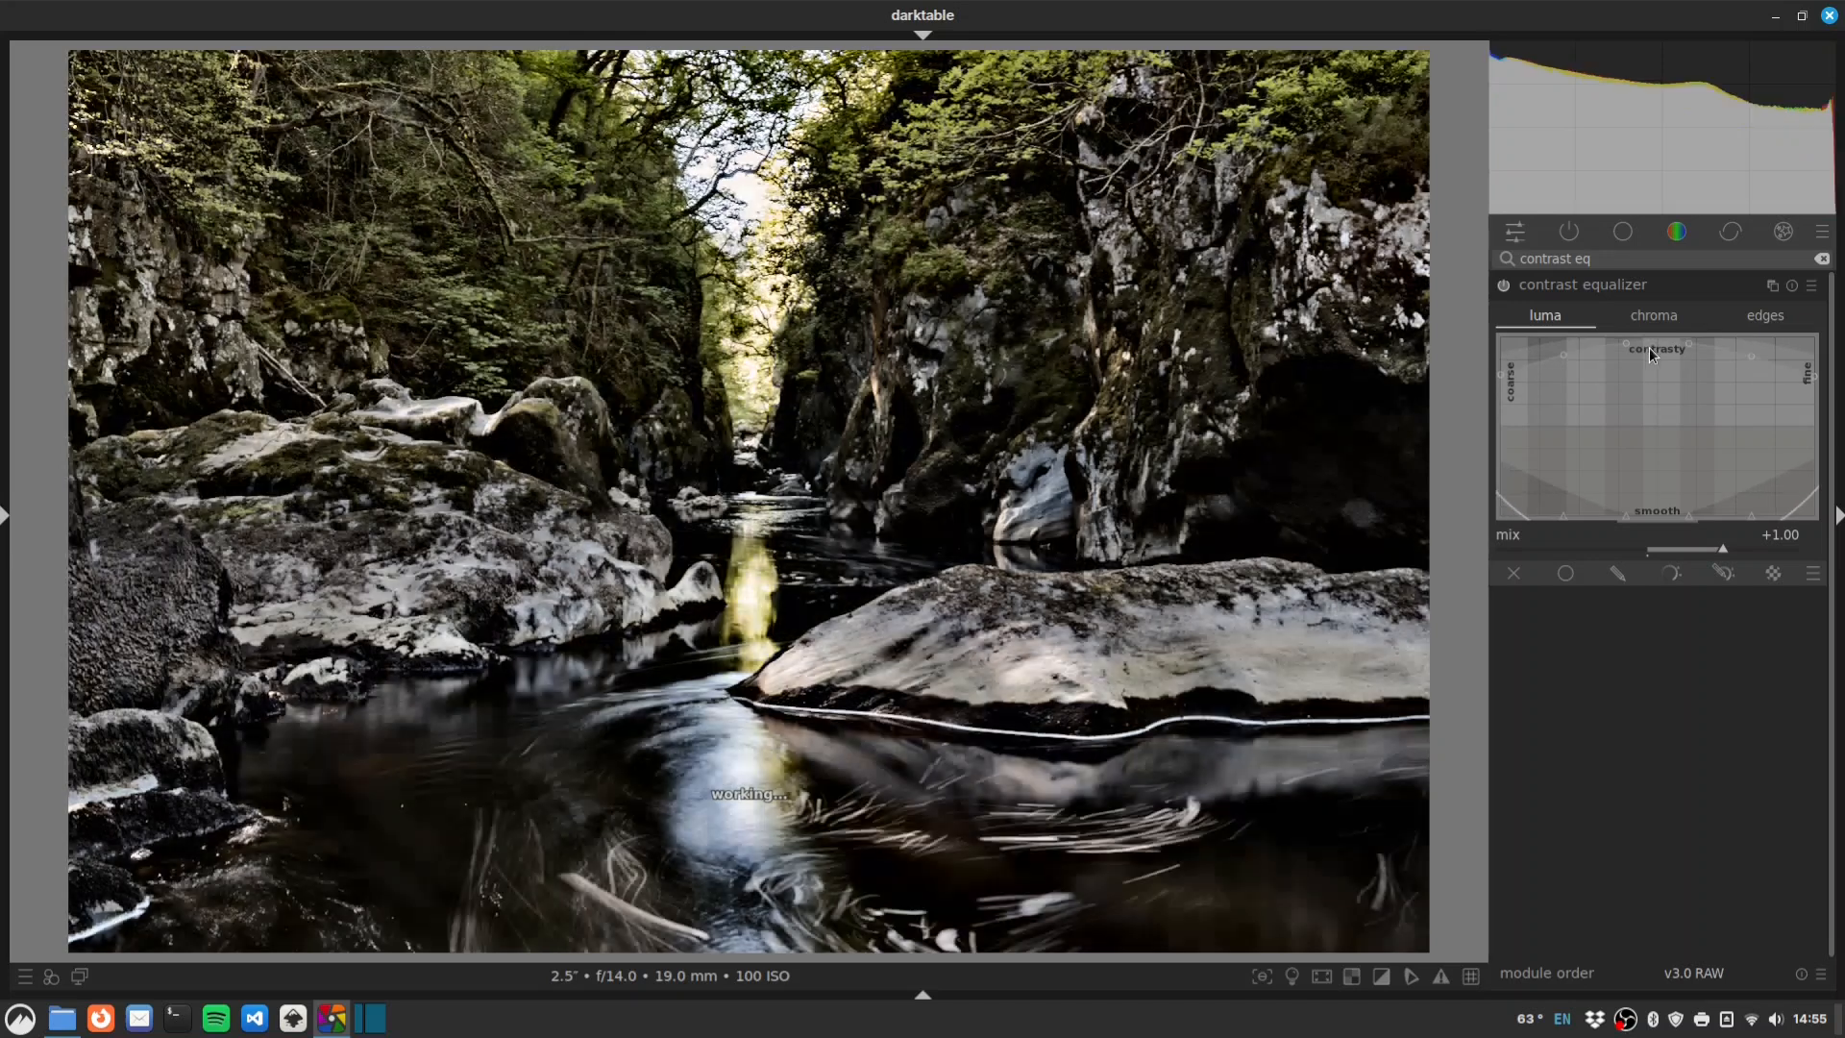
drag(1649, 353, 1659, 429)
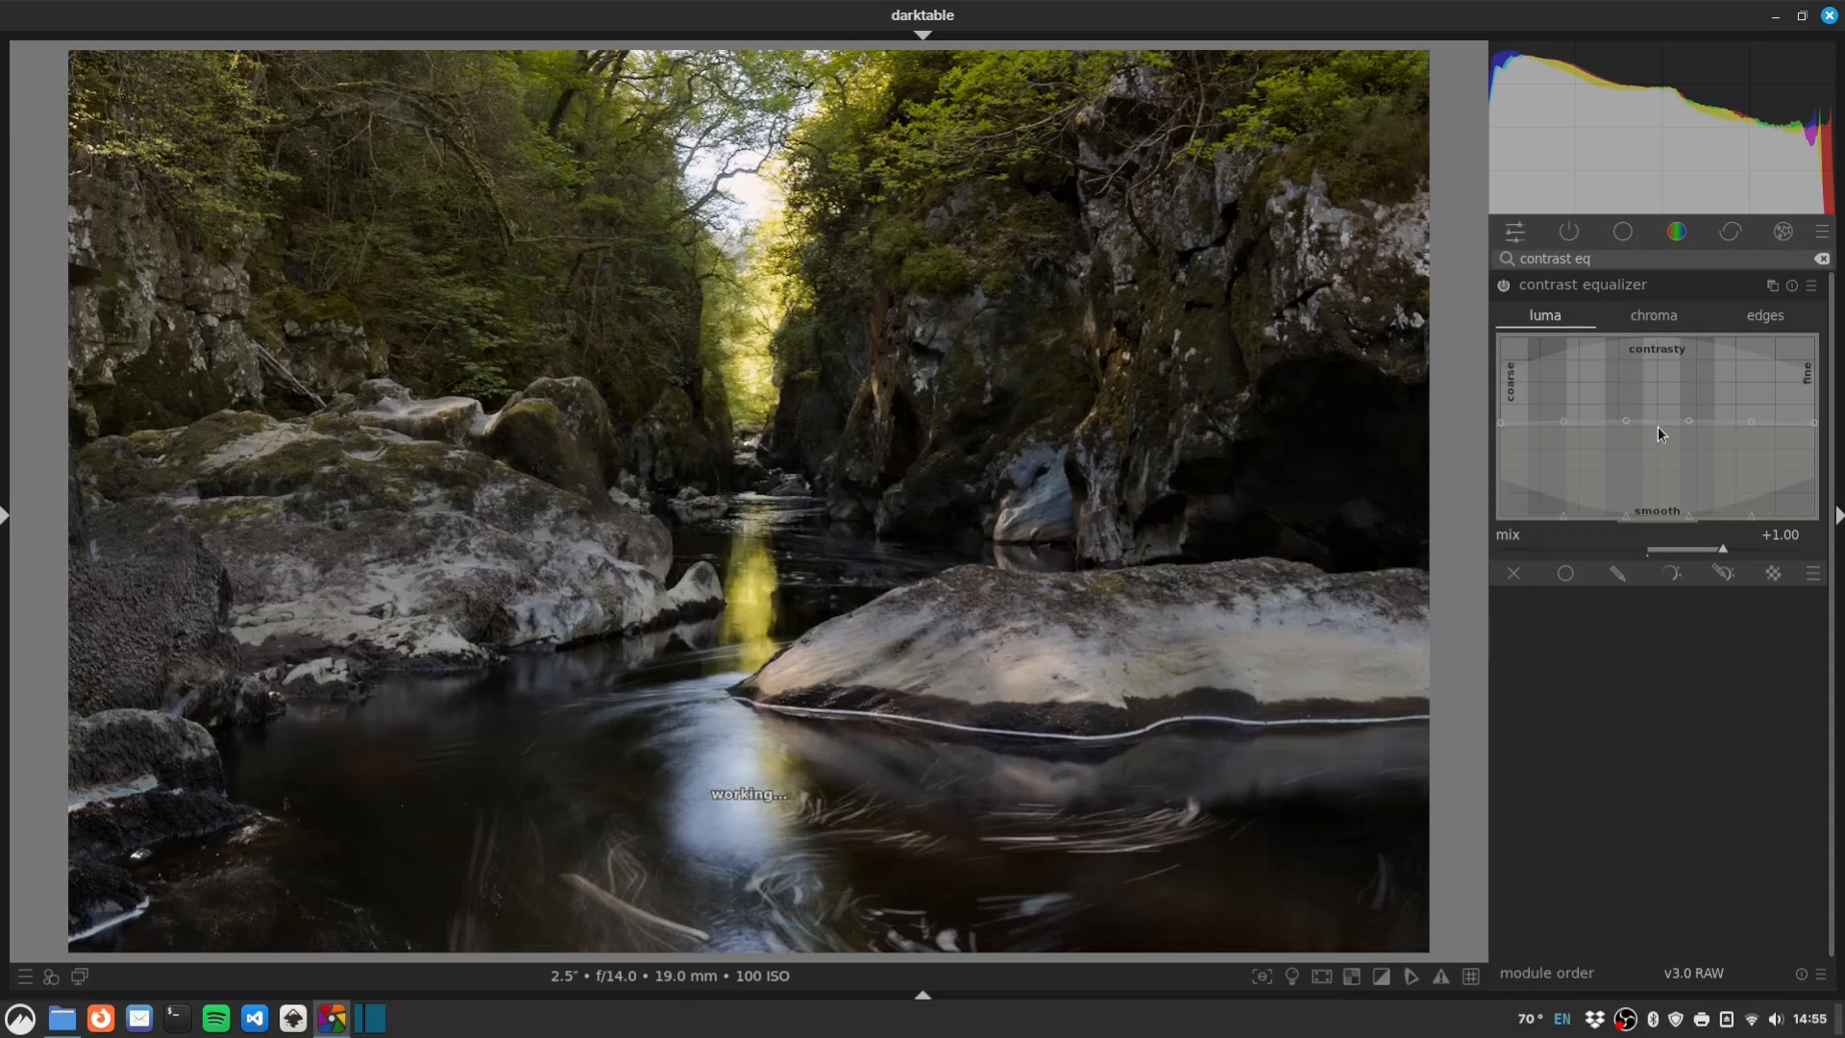
click(1504, 285)
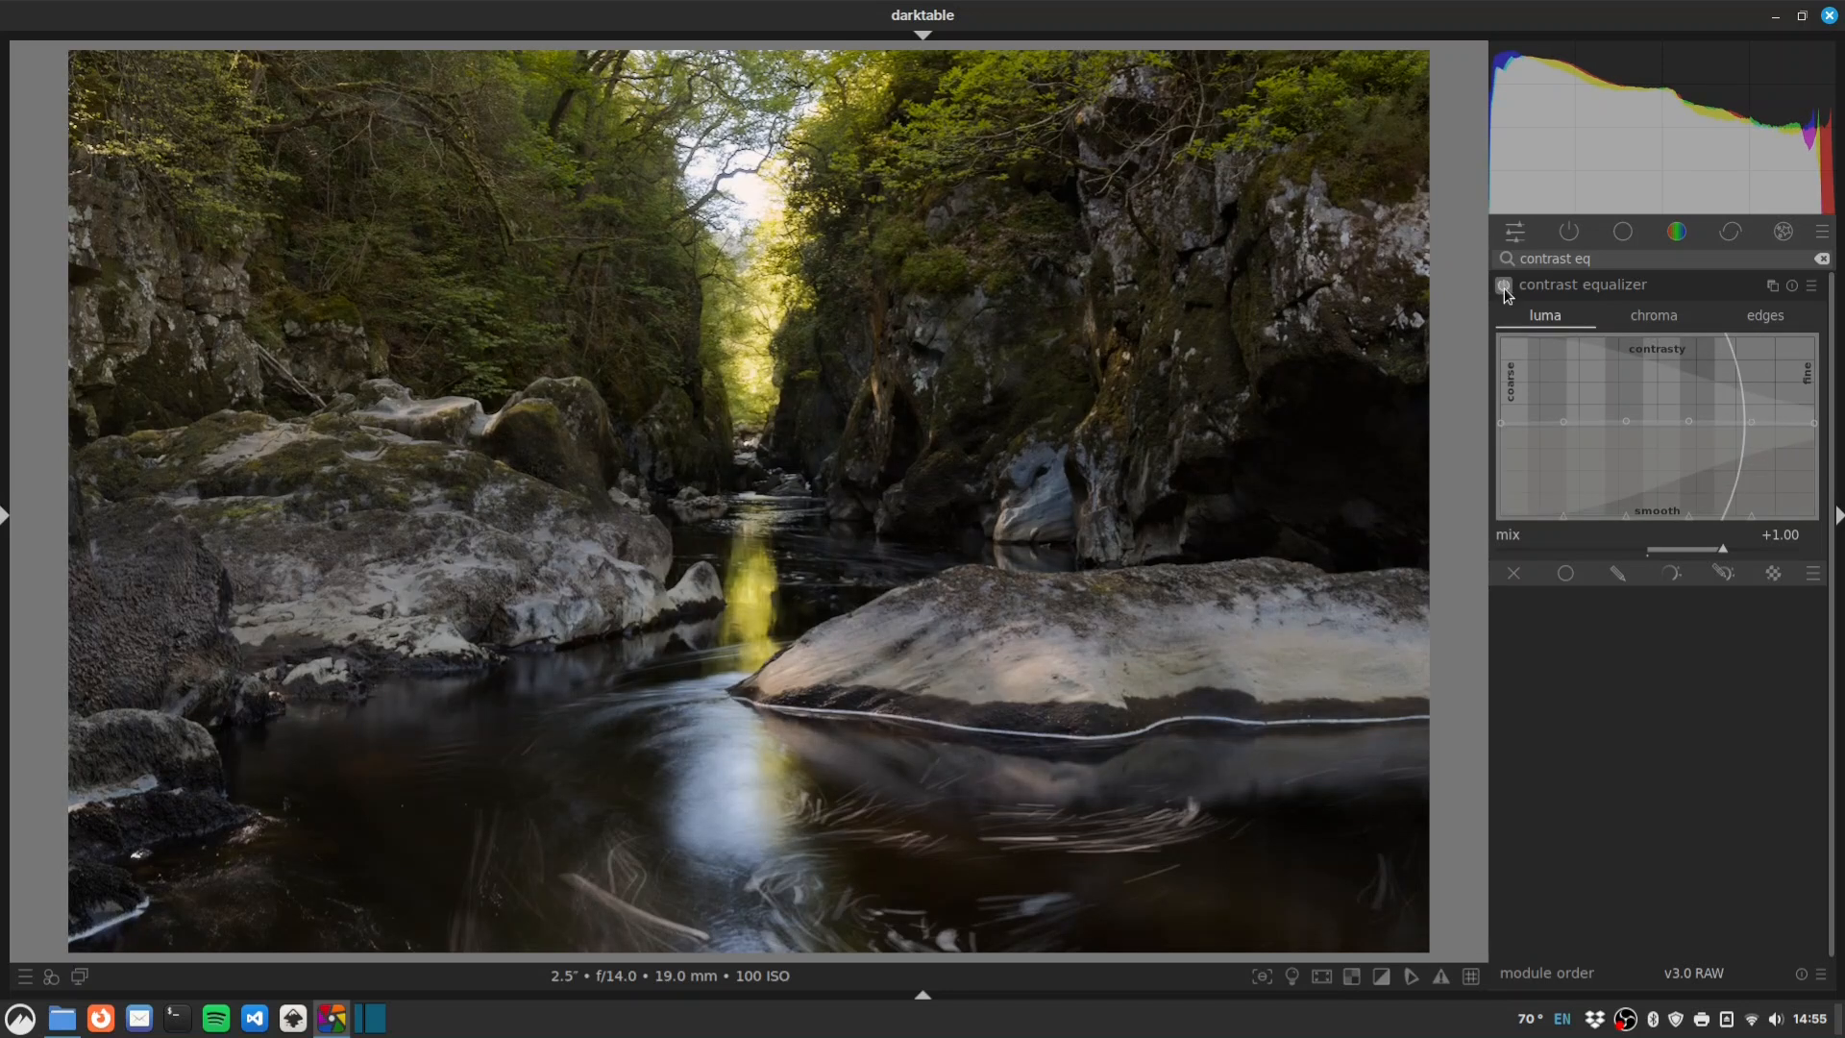
click(1504, 285)
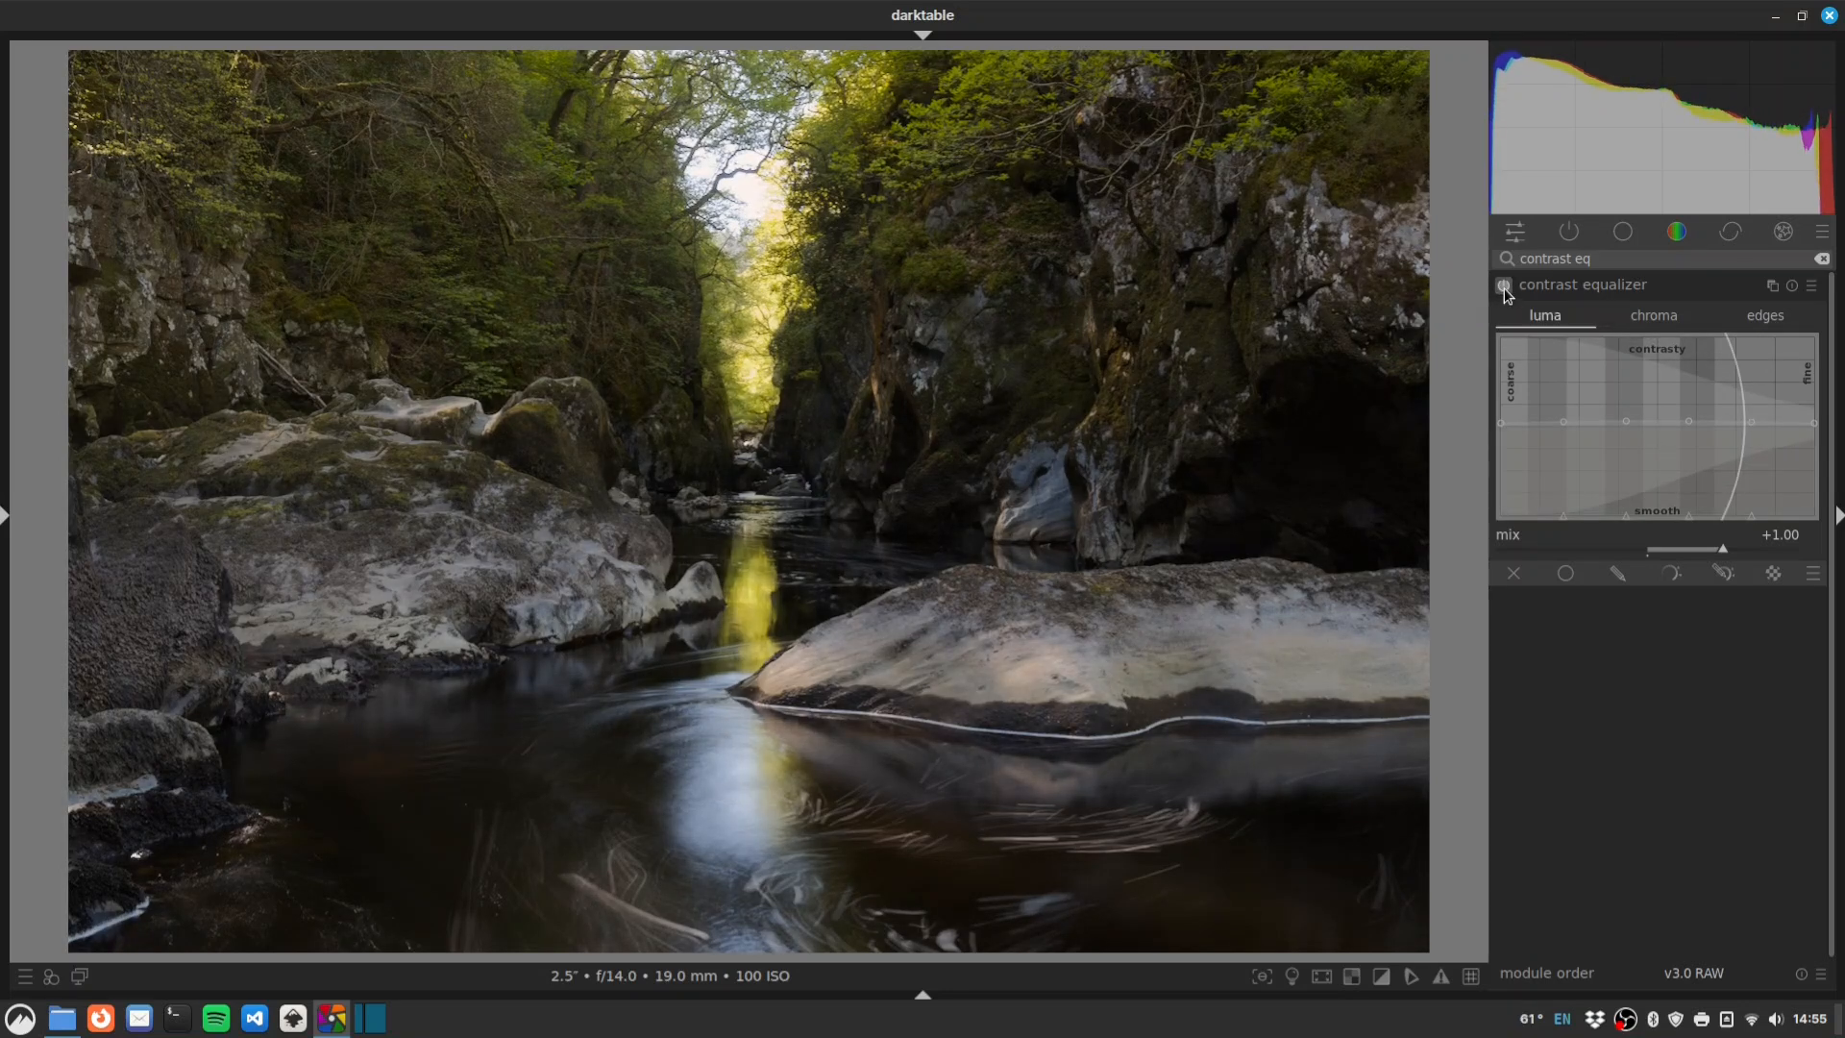
Add a second contrast equalizer instance, lift the coarse and fine ends of its luma curve slightly, and compare the effect.
right_click(1773, 288)
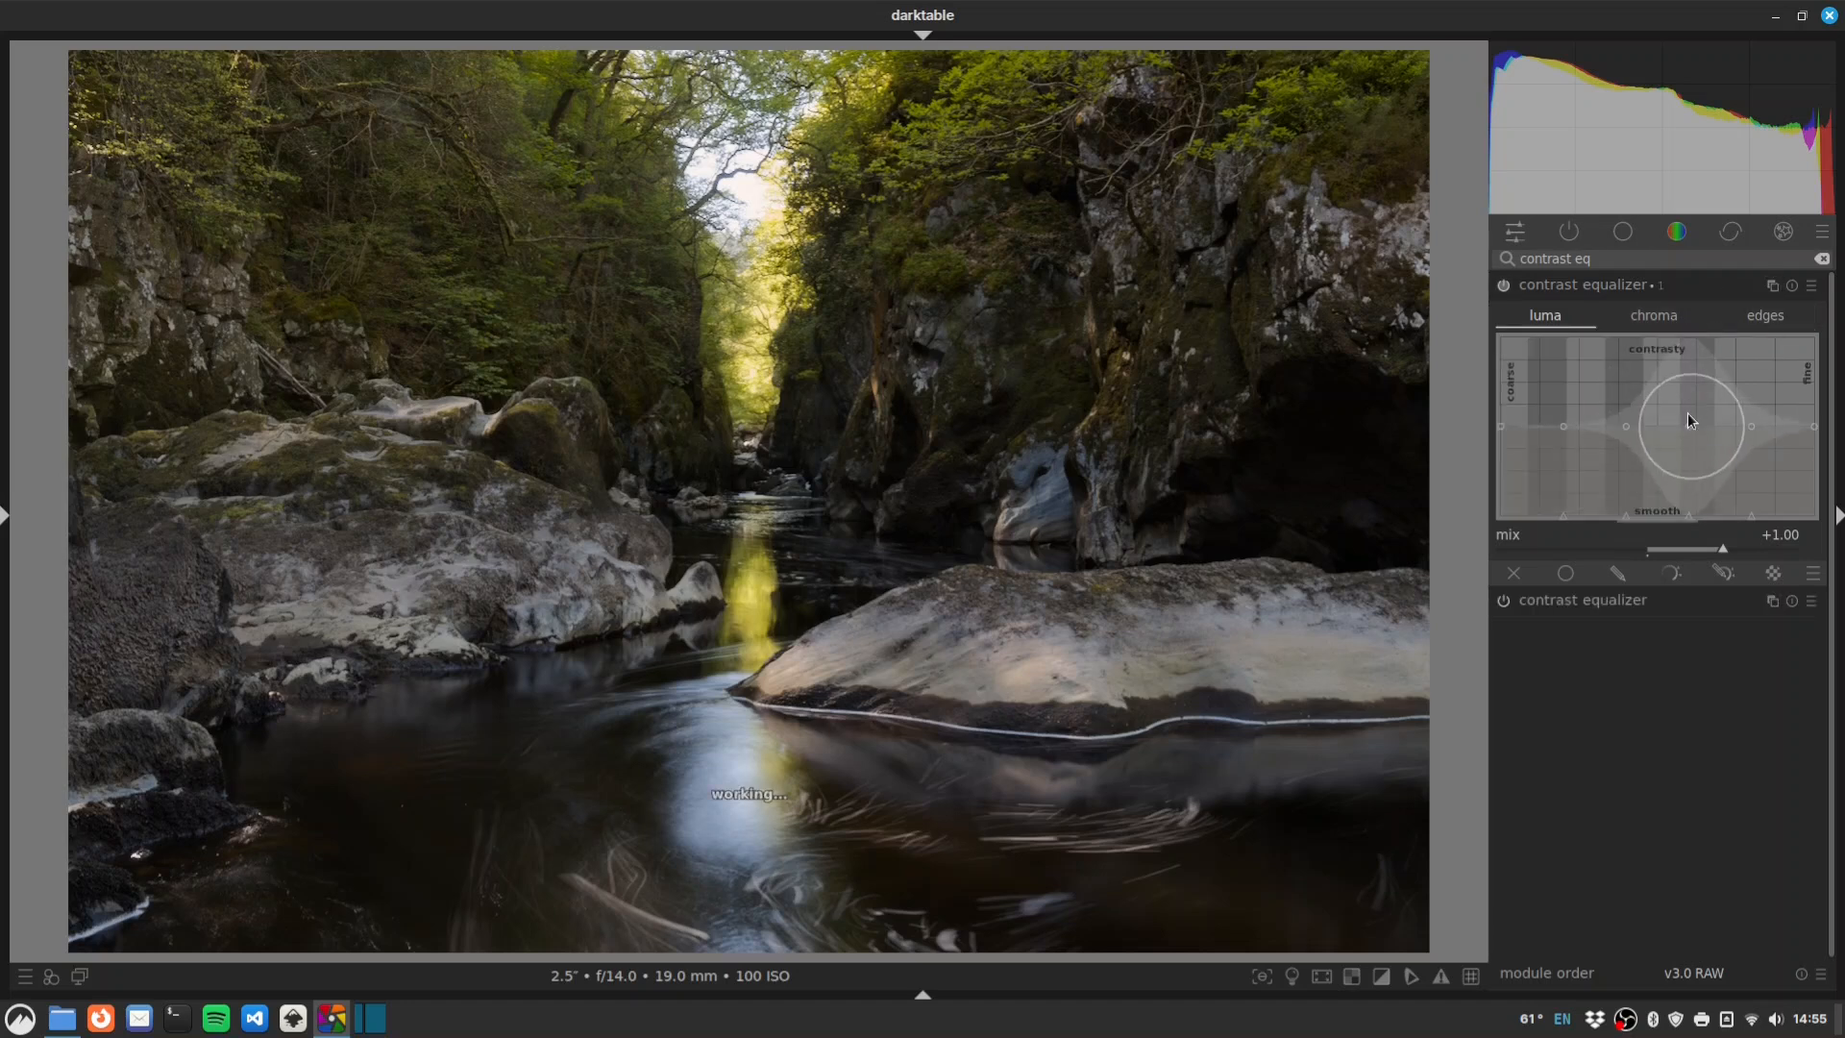
drag(1522, 426, 1524, 420)
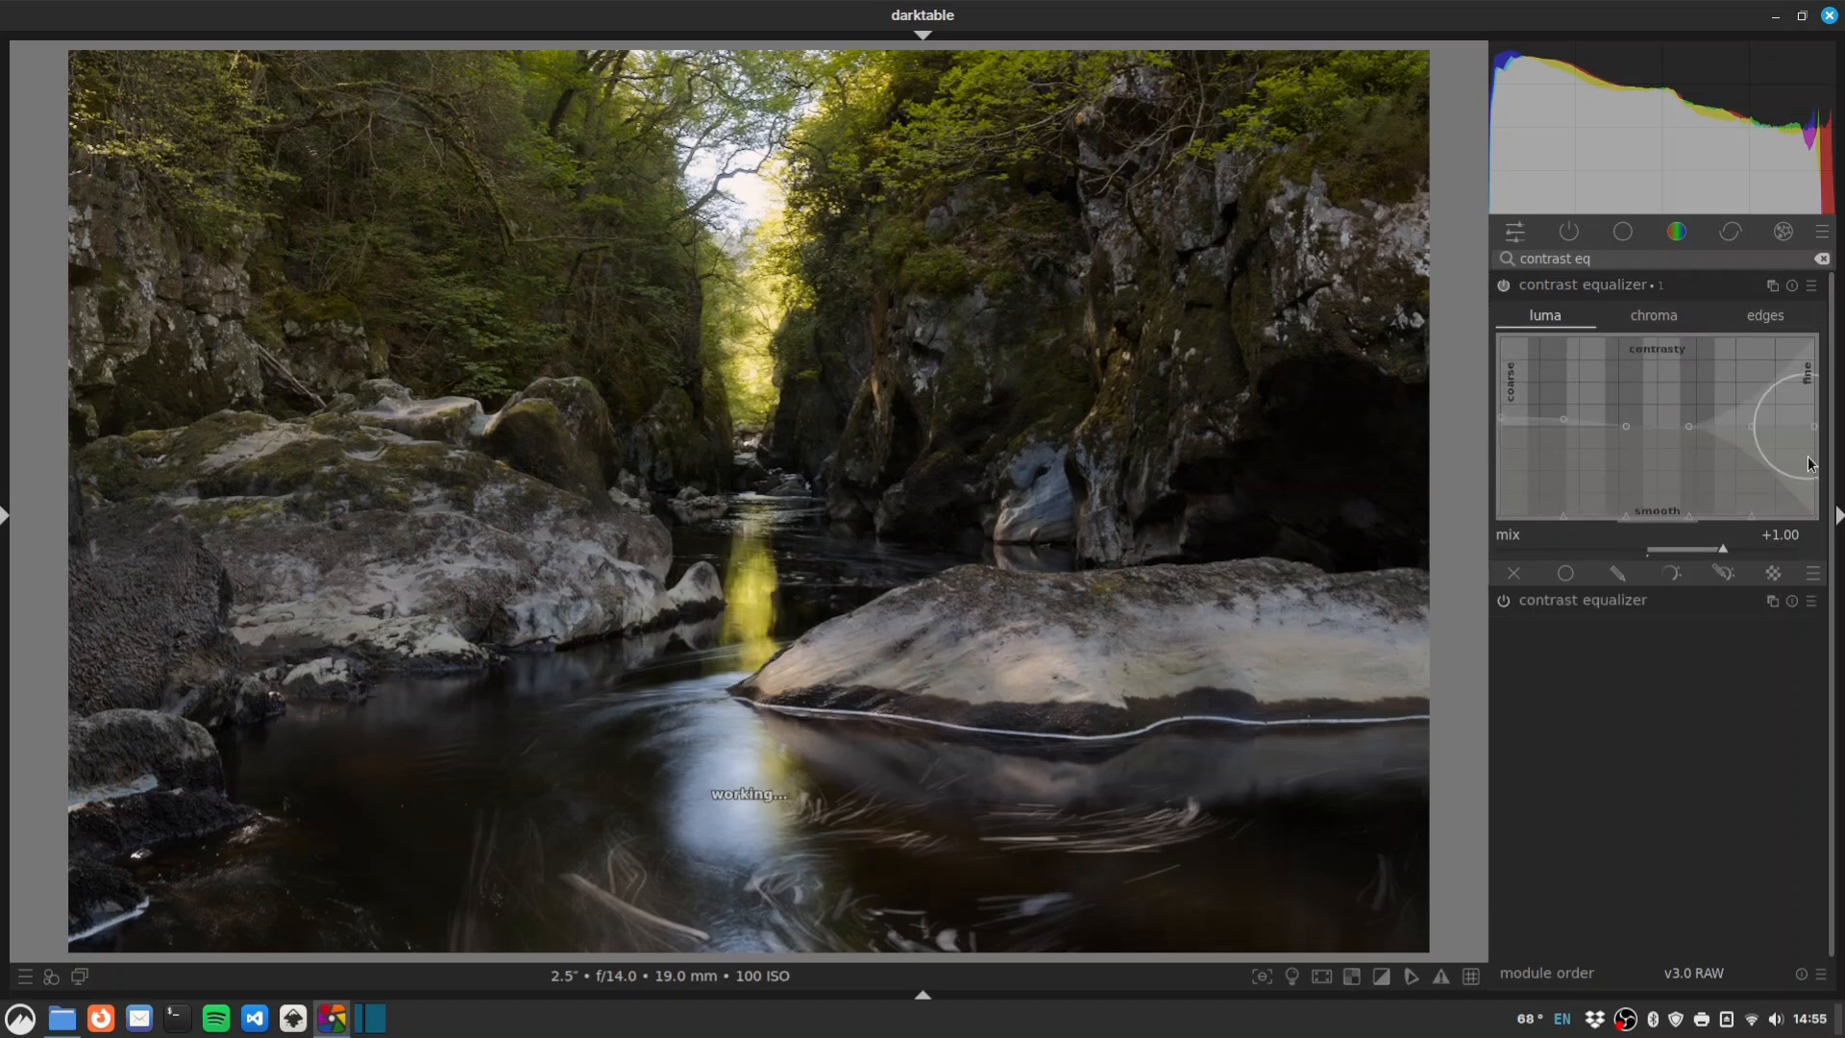
drag(1791, 448, 1798, 439)
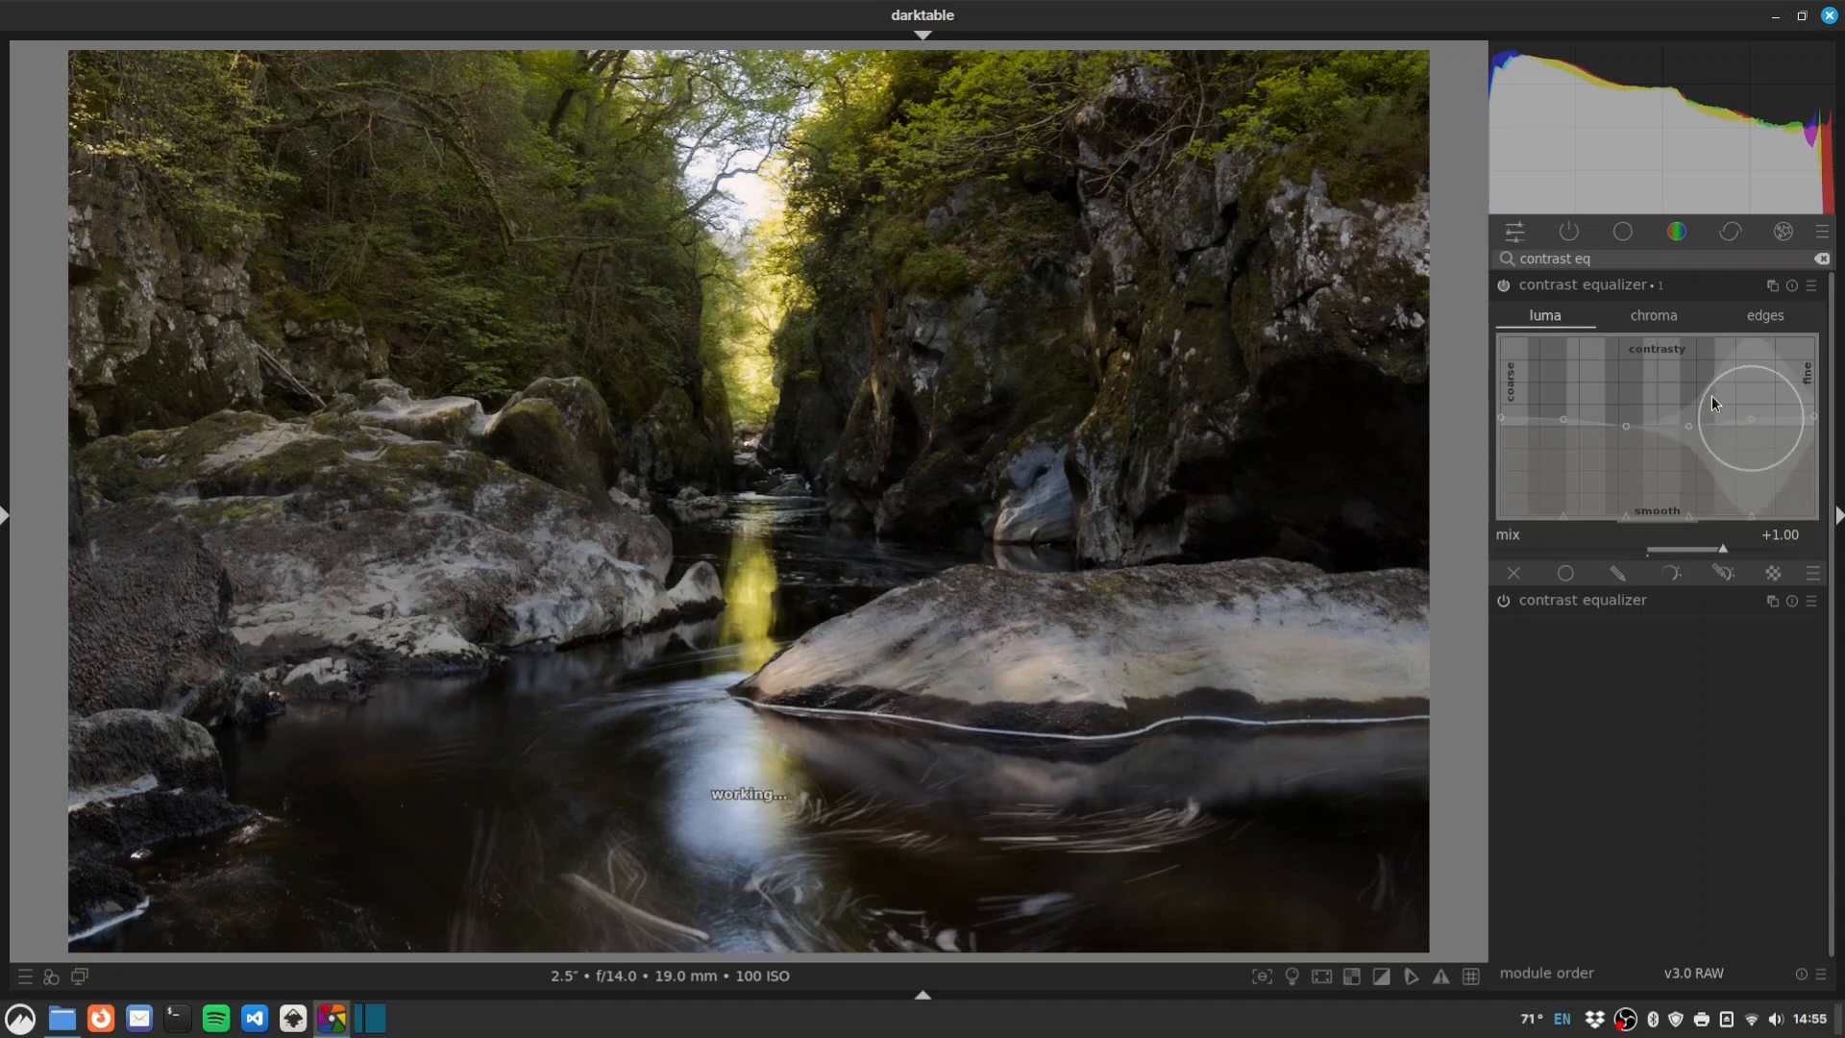
click(1505, 285)
click(1505, 285)
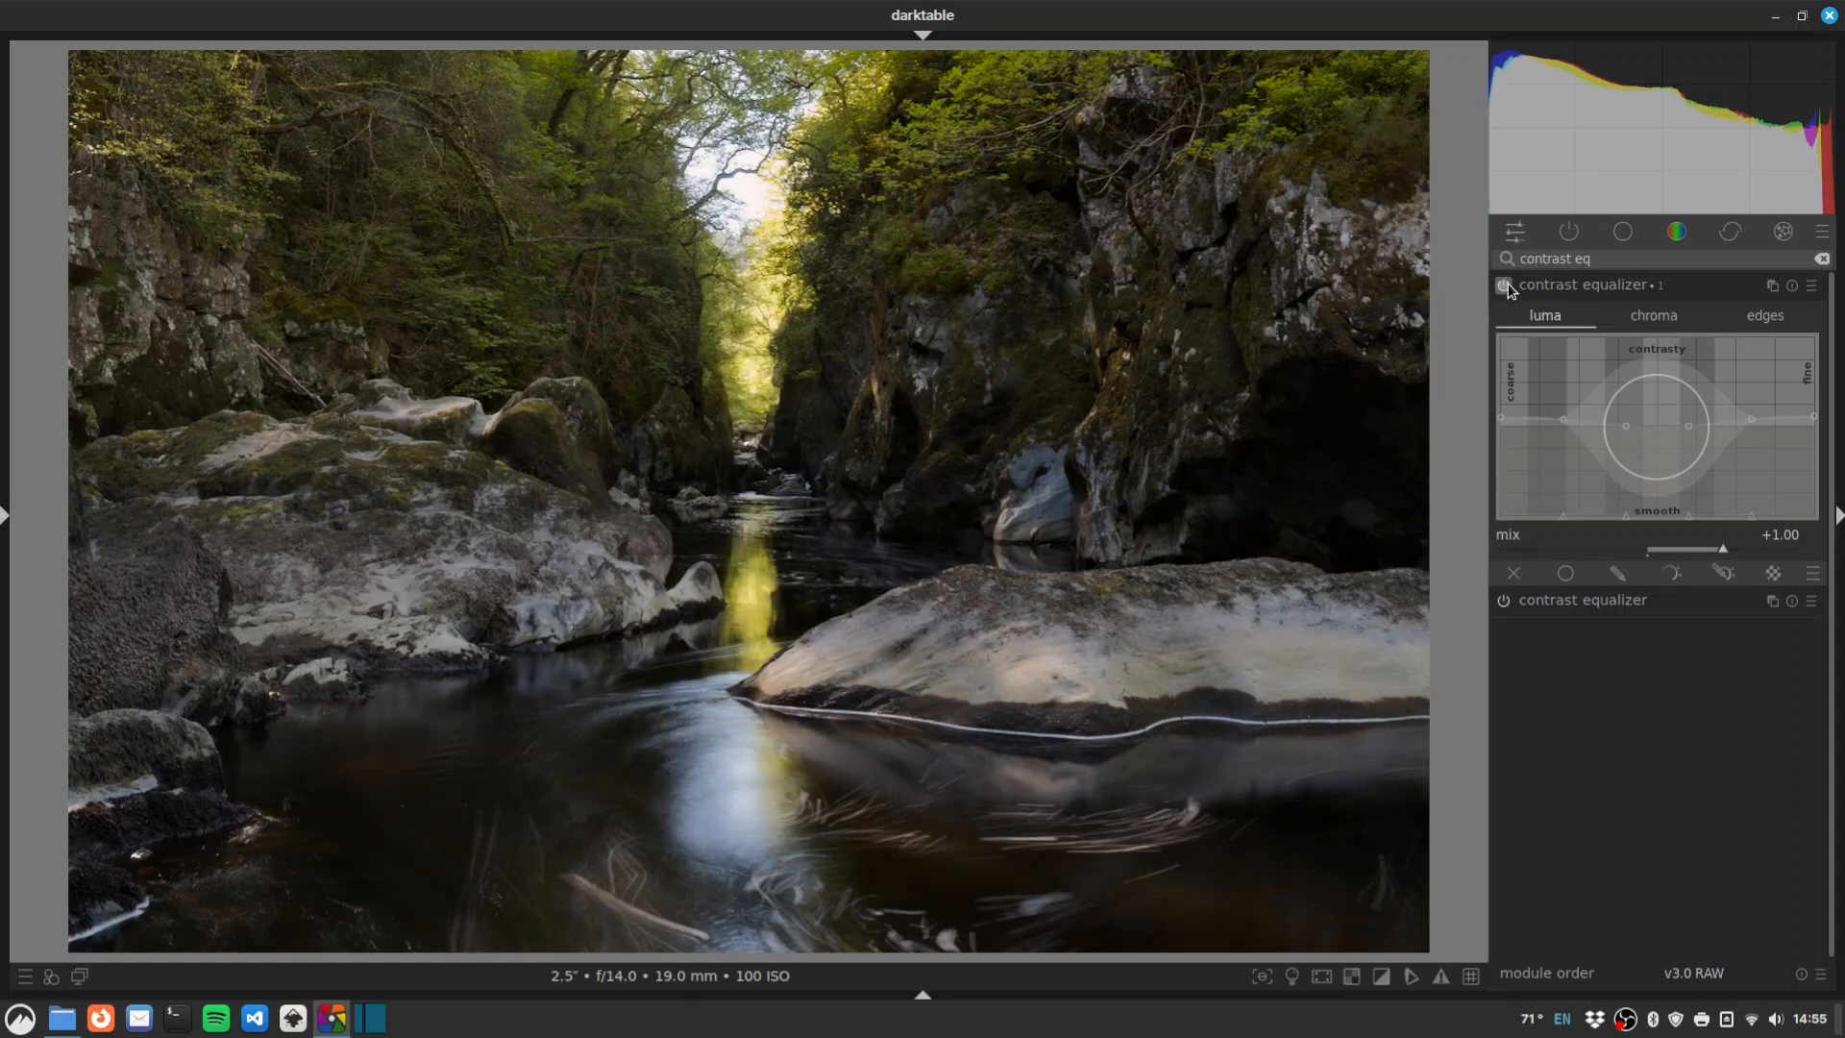
click(1505, 285)
click(1505, 286)
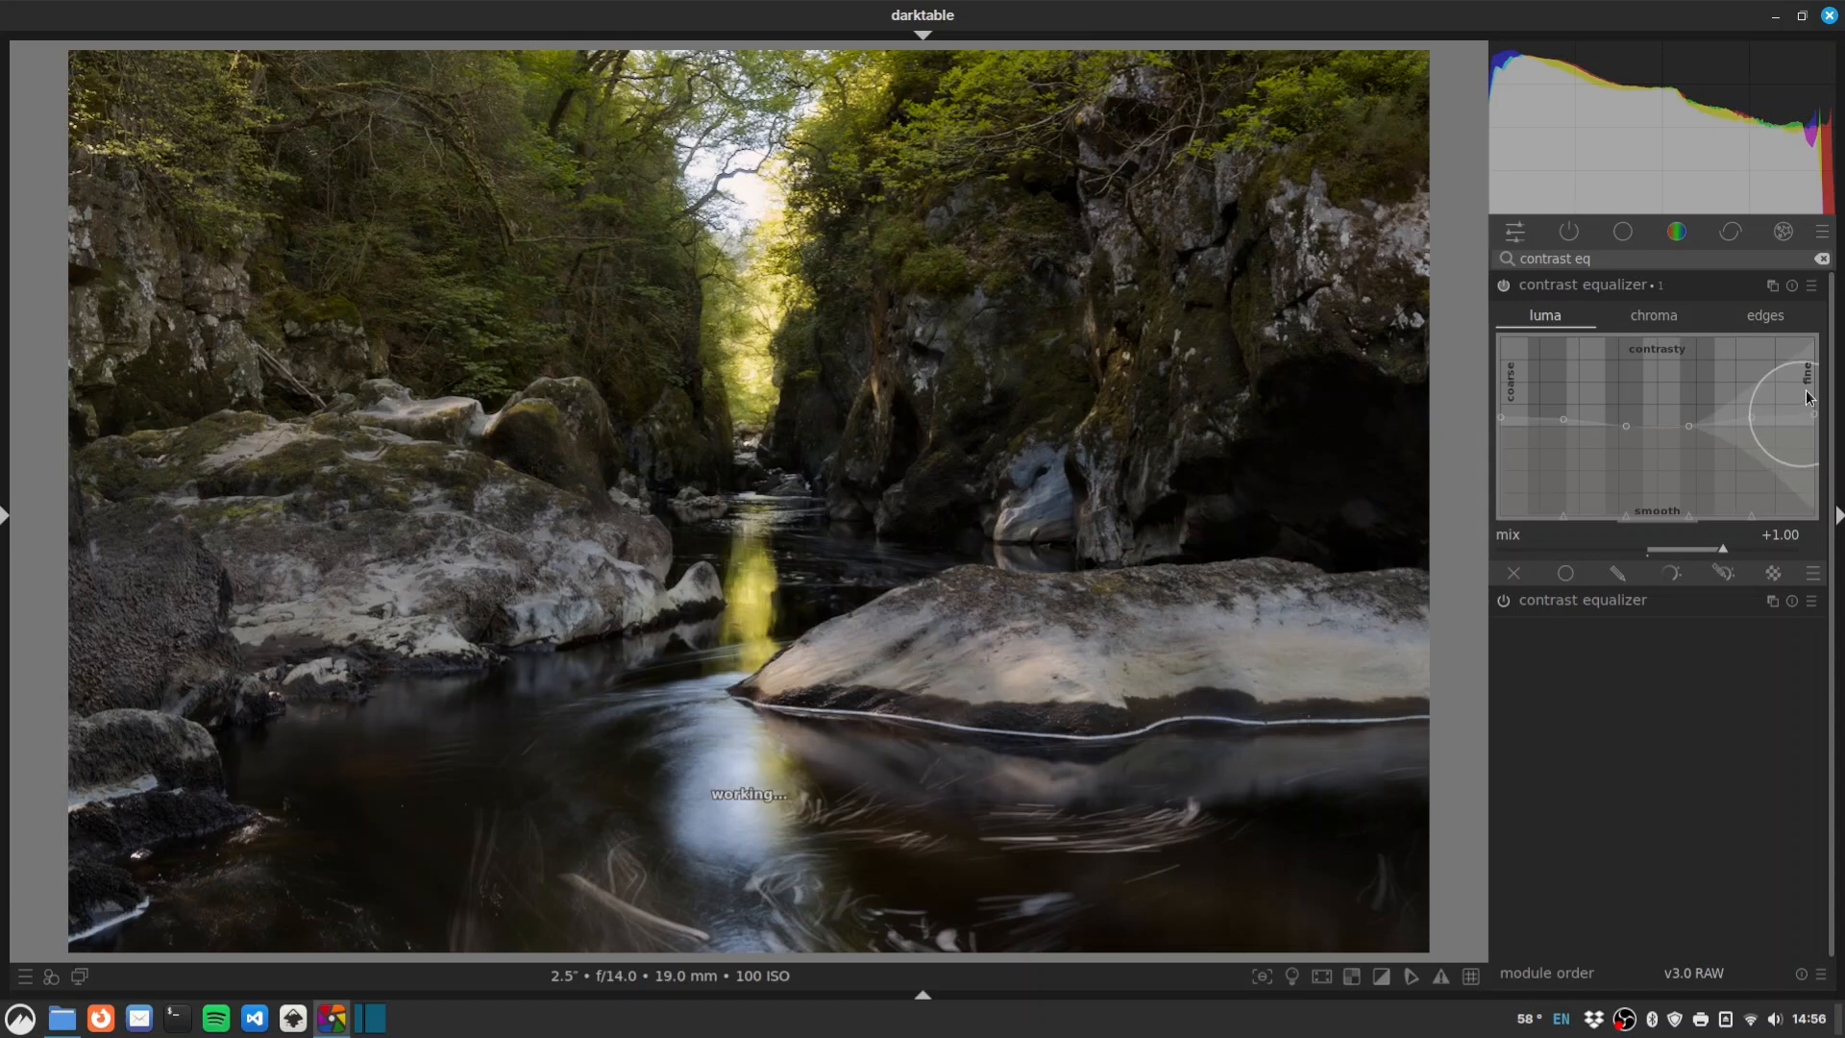
Raise the fine end of the second contrast equalizer's luma curve a little more and compare the image with and without it.
drag(1806, 386, 1770, 415)
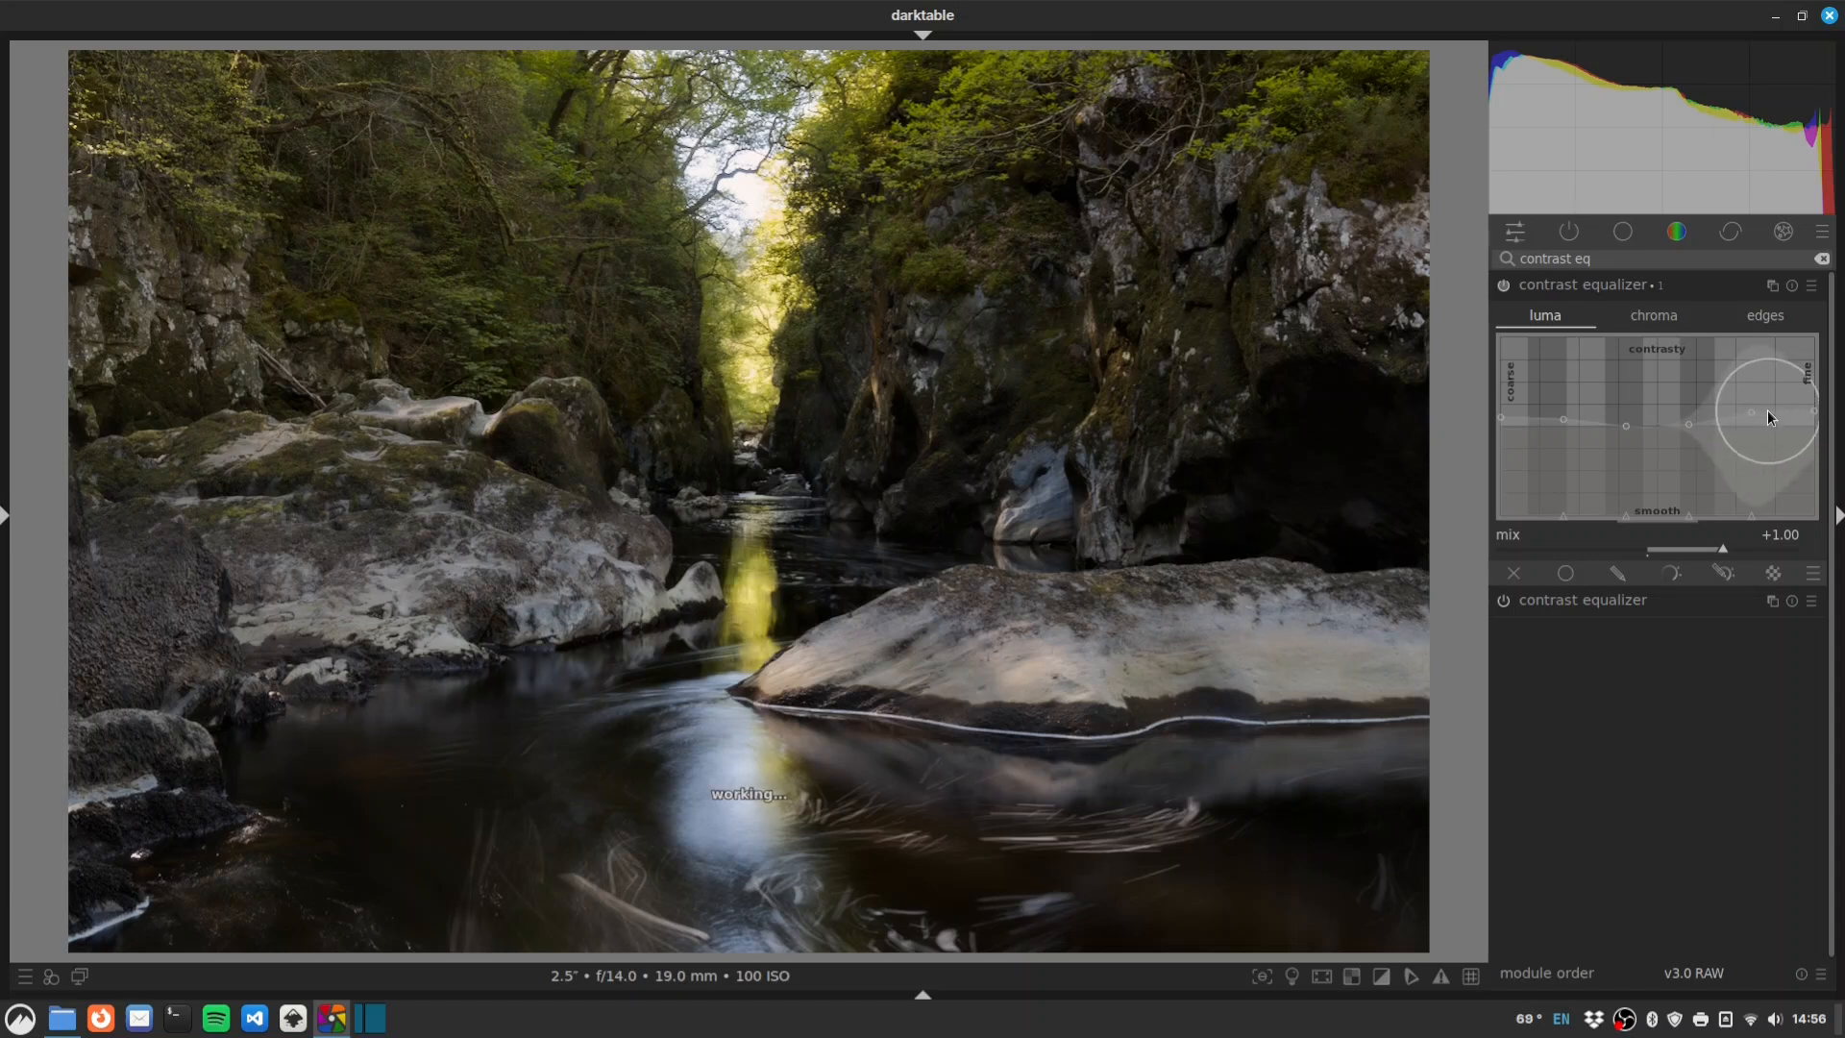
click(1511, 287)
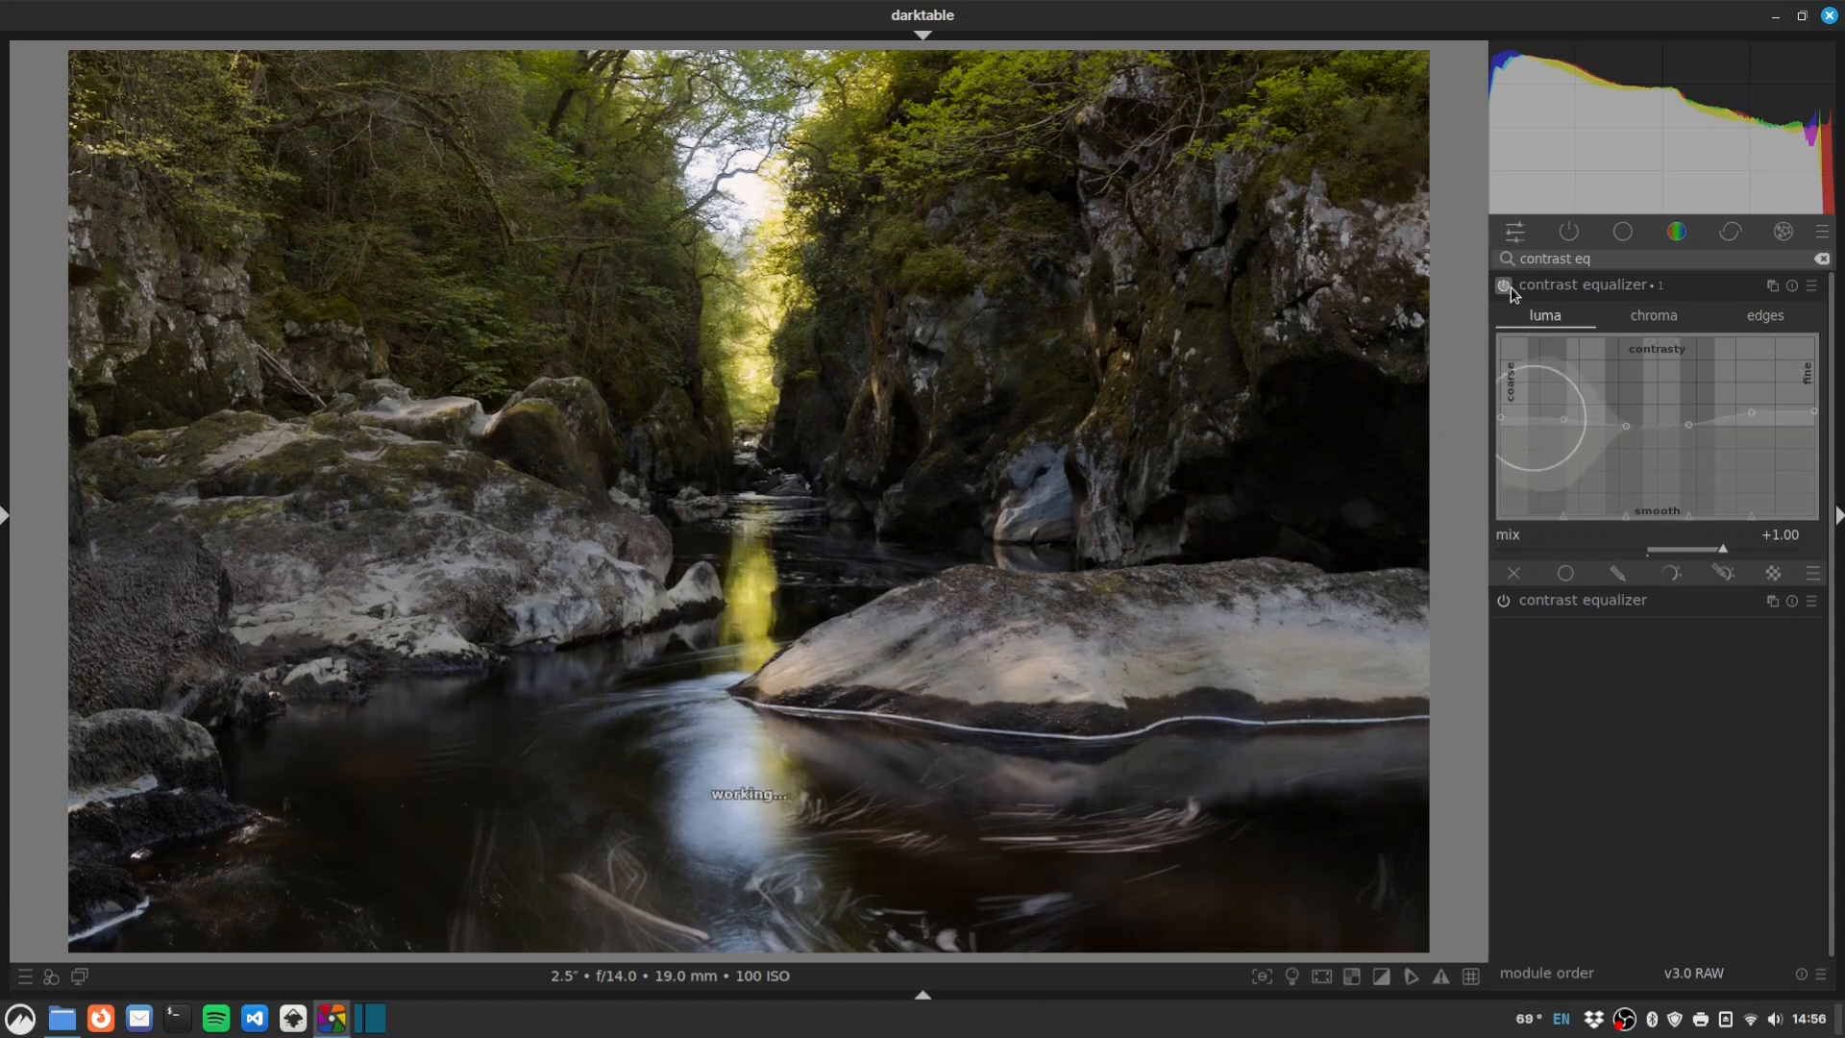
click(1509, 286)
Rename the new contrast equalizer instance as texture and the original one as clarity.
ctrl+click(1541, 287)
text(texture)
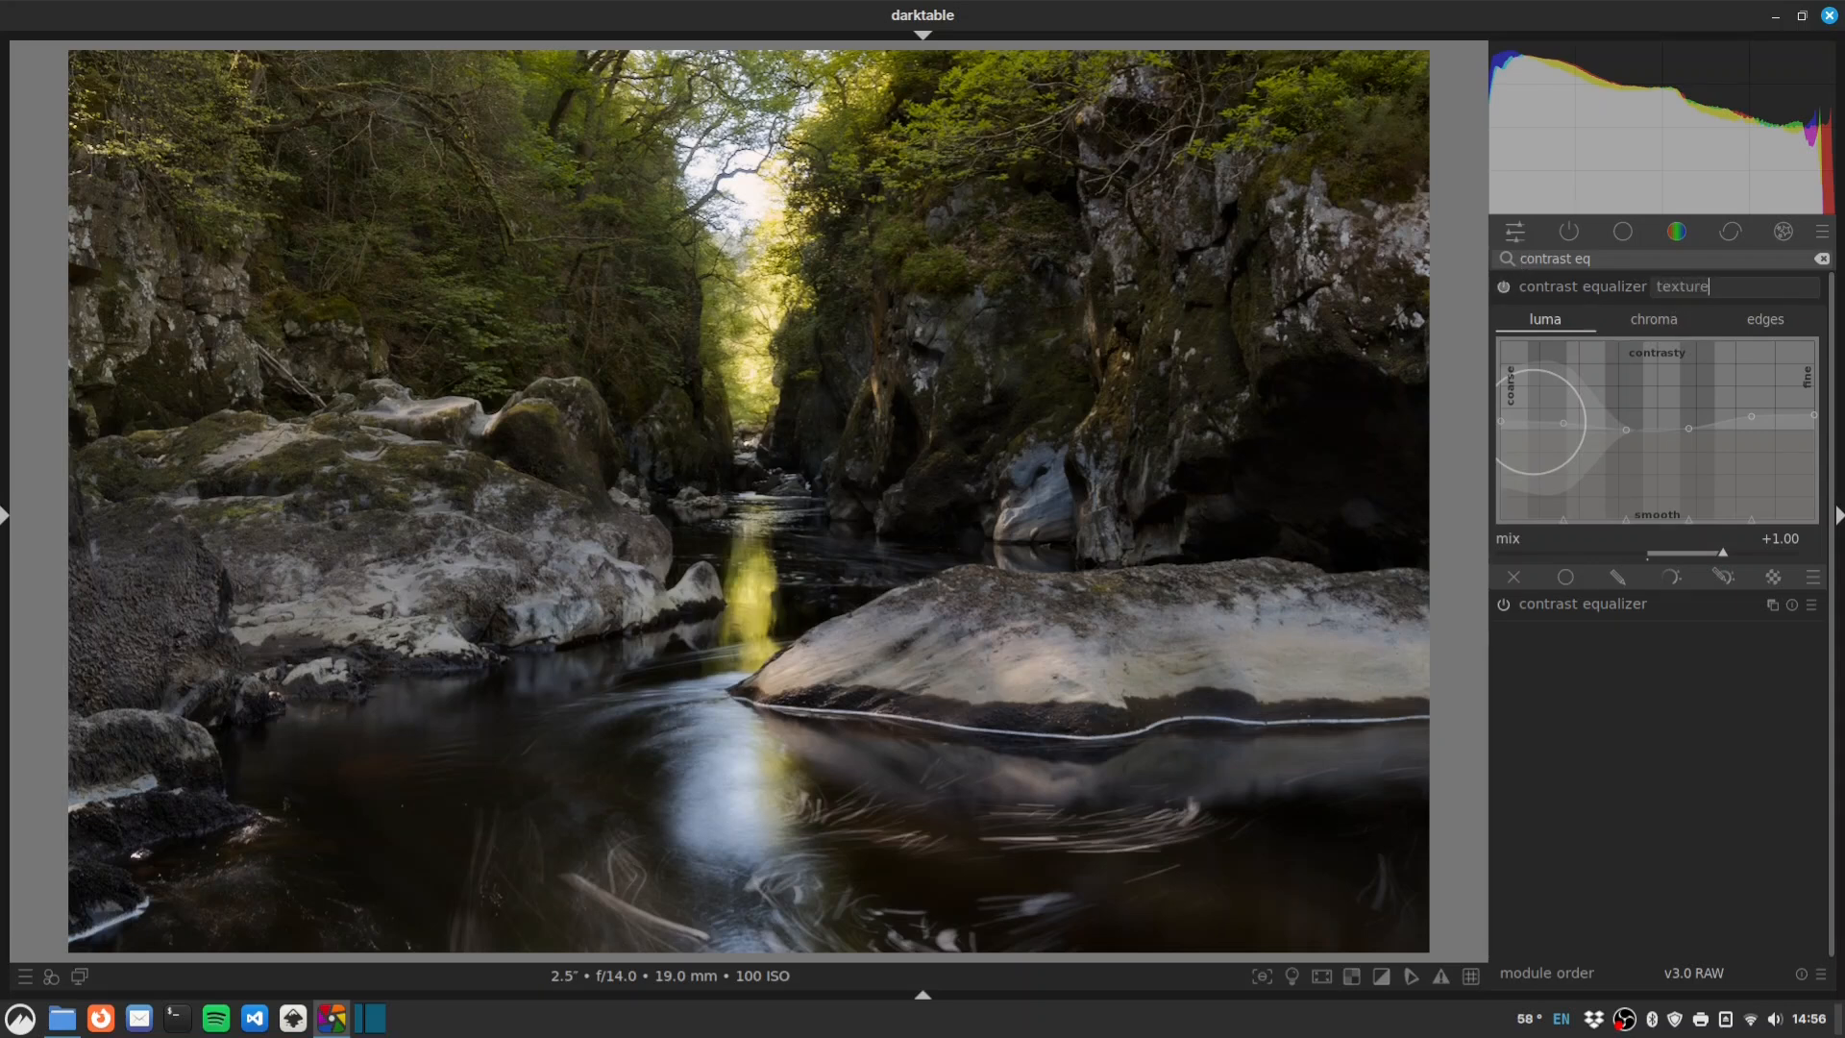
key(Return)
ctrl+click(1653, 603)
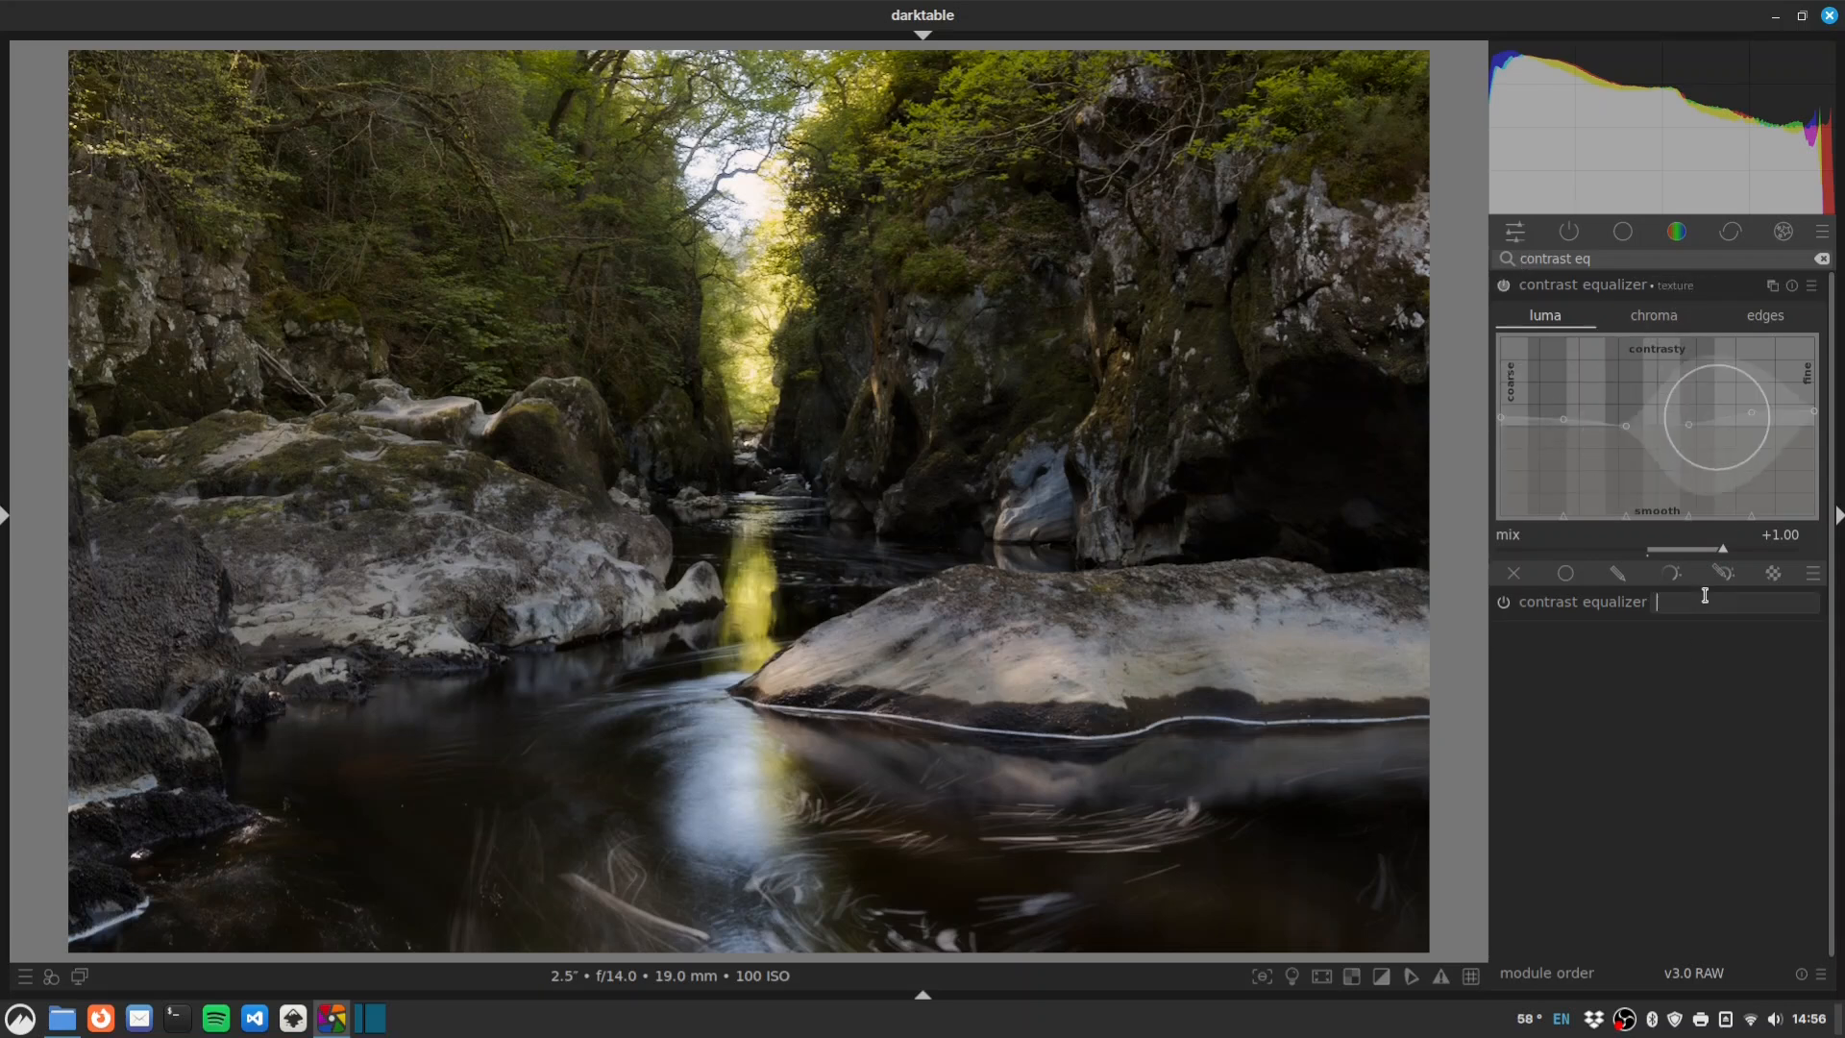
text(clarity)
key(Return)
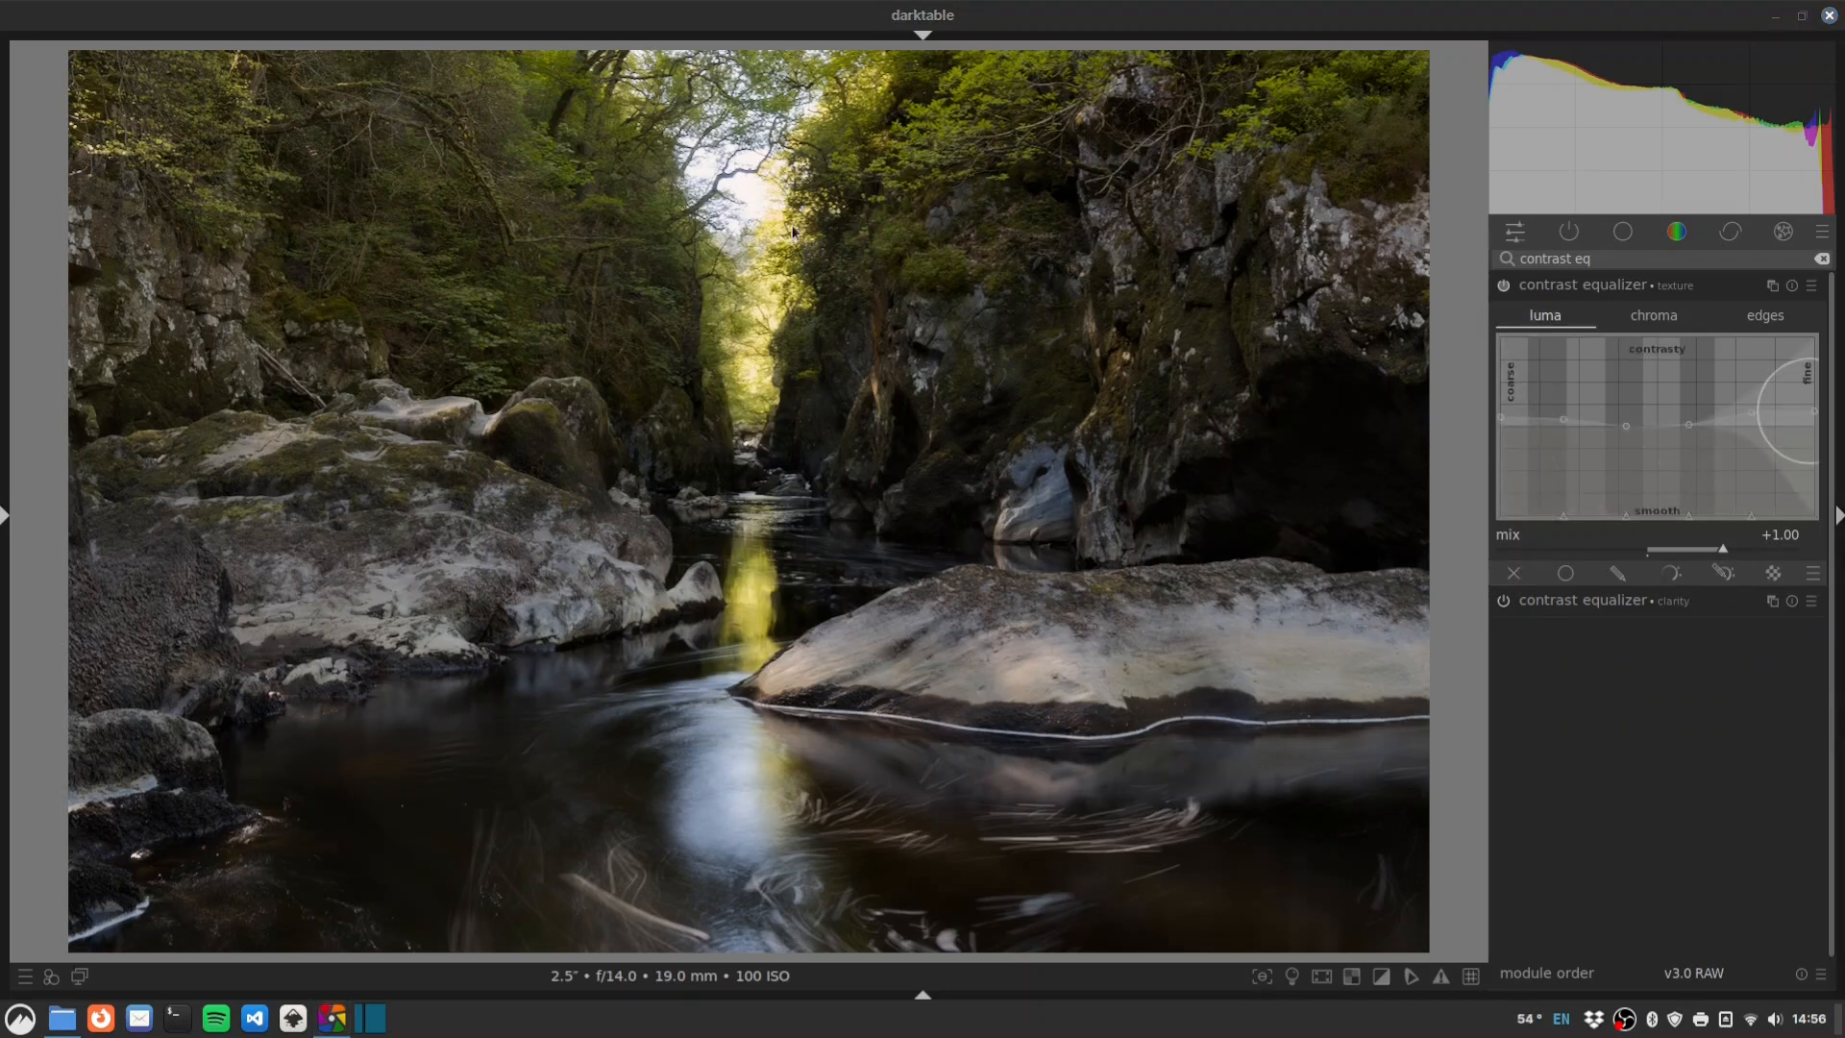
Create a second exposure instance and start a drawn ellipse mask for it.
click(1600, 260)
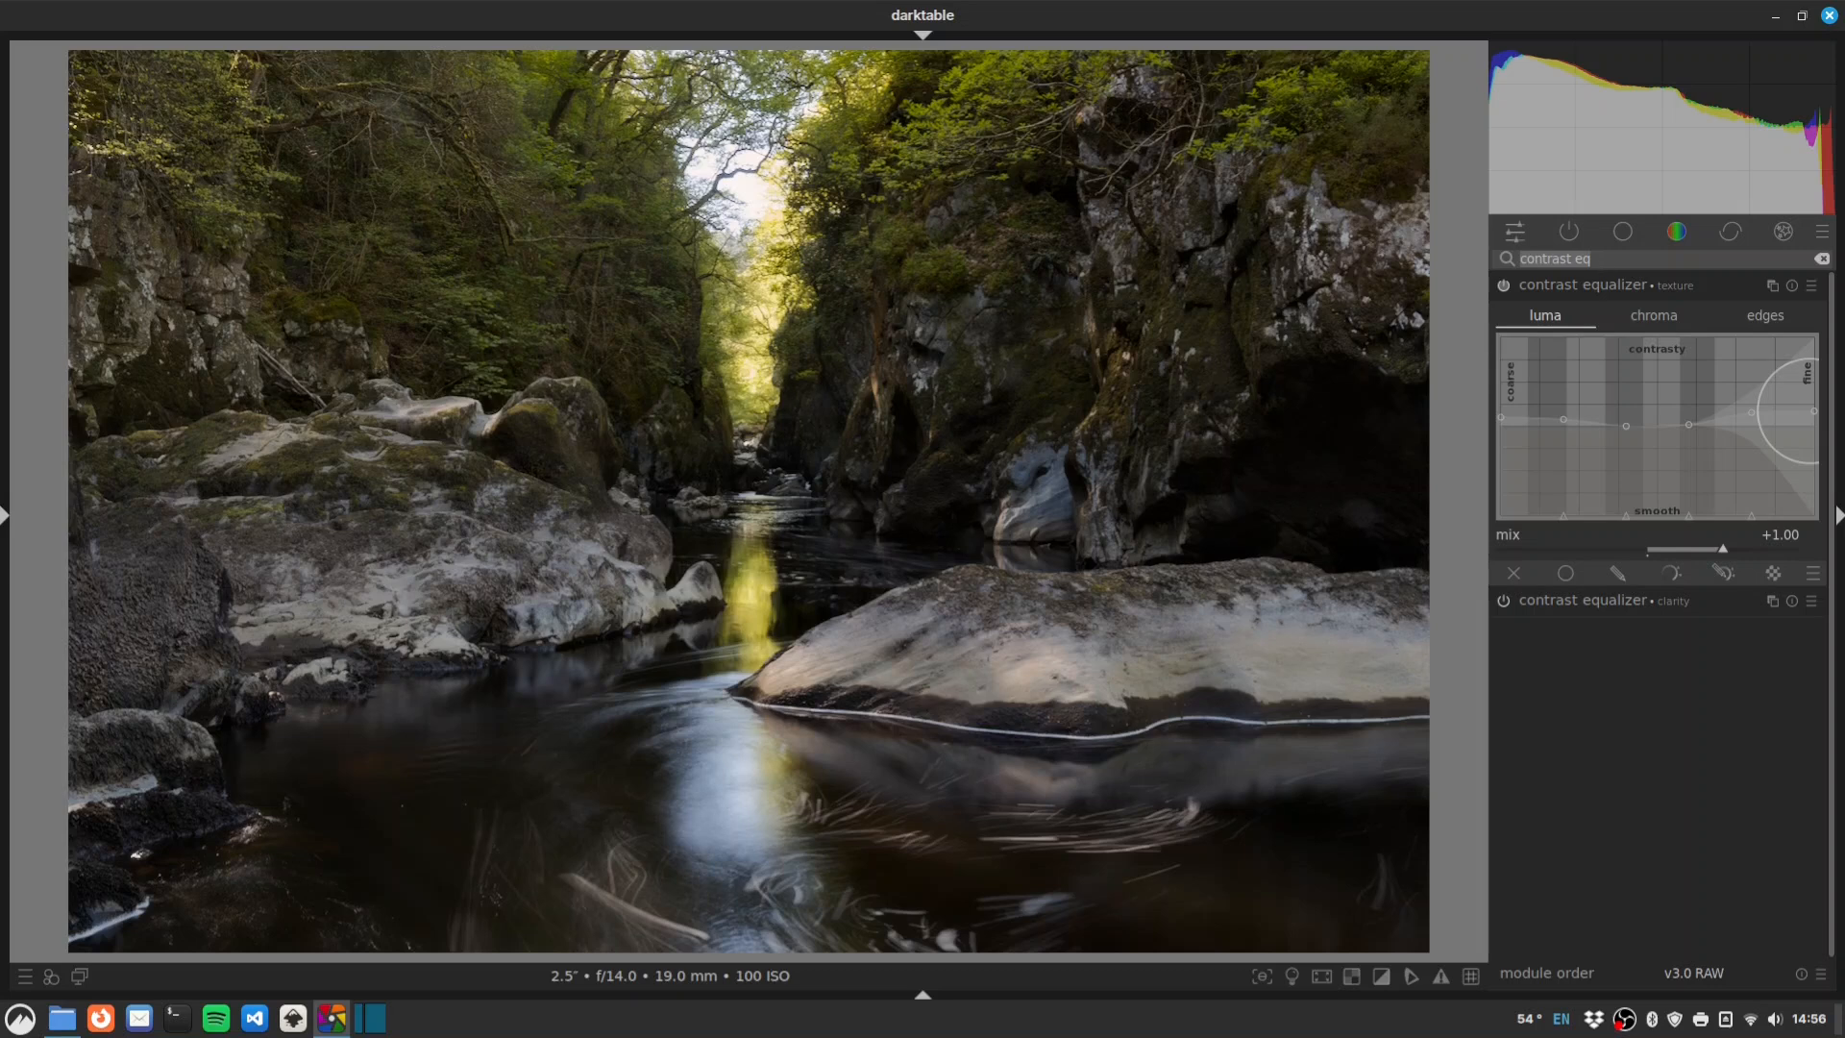
text(exposure)
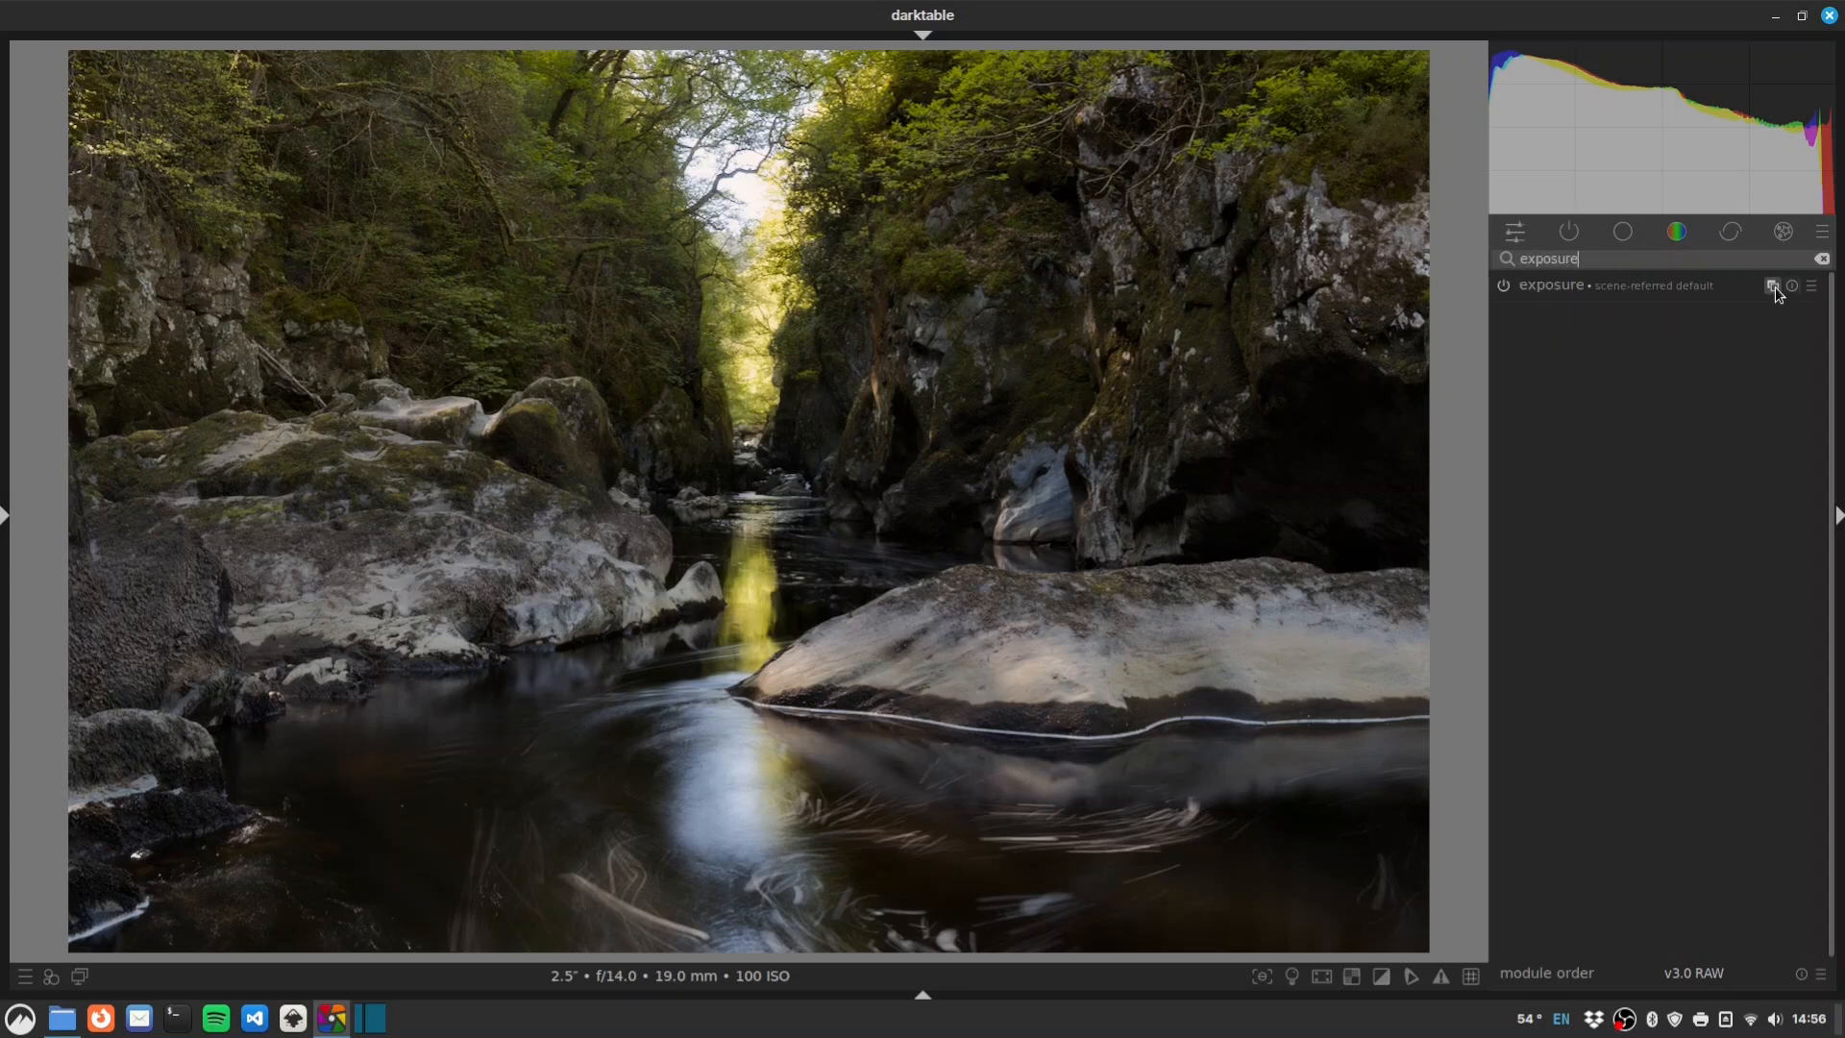
ctrl+click(1773, 286)
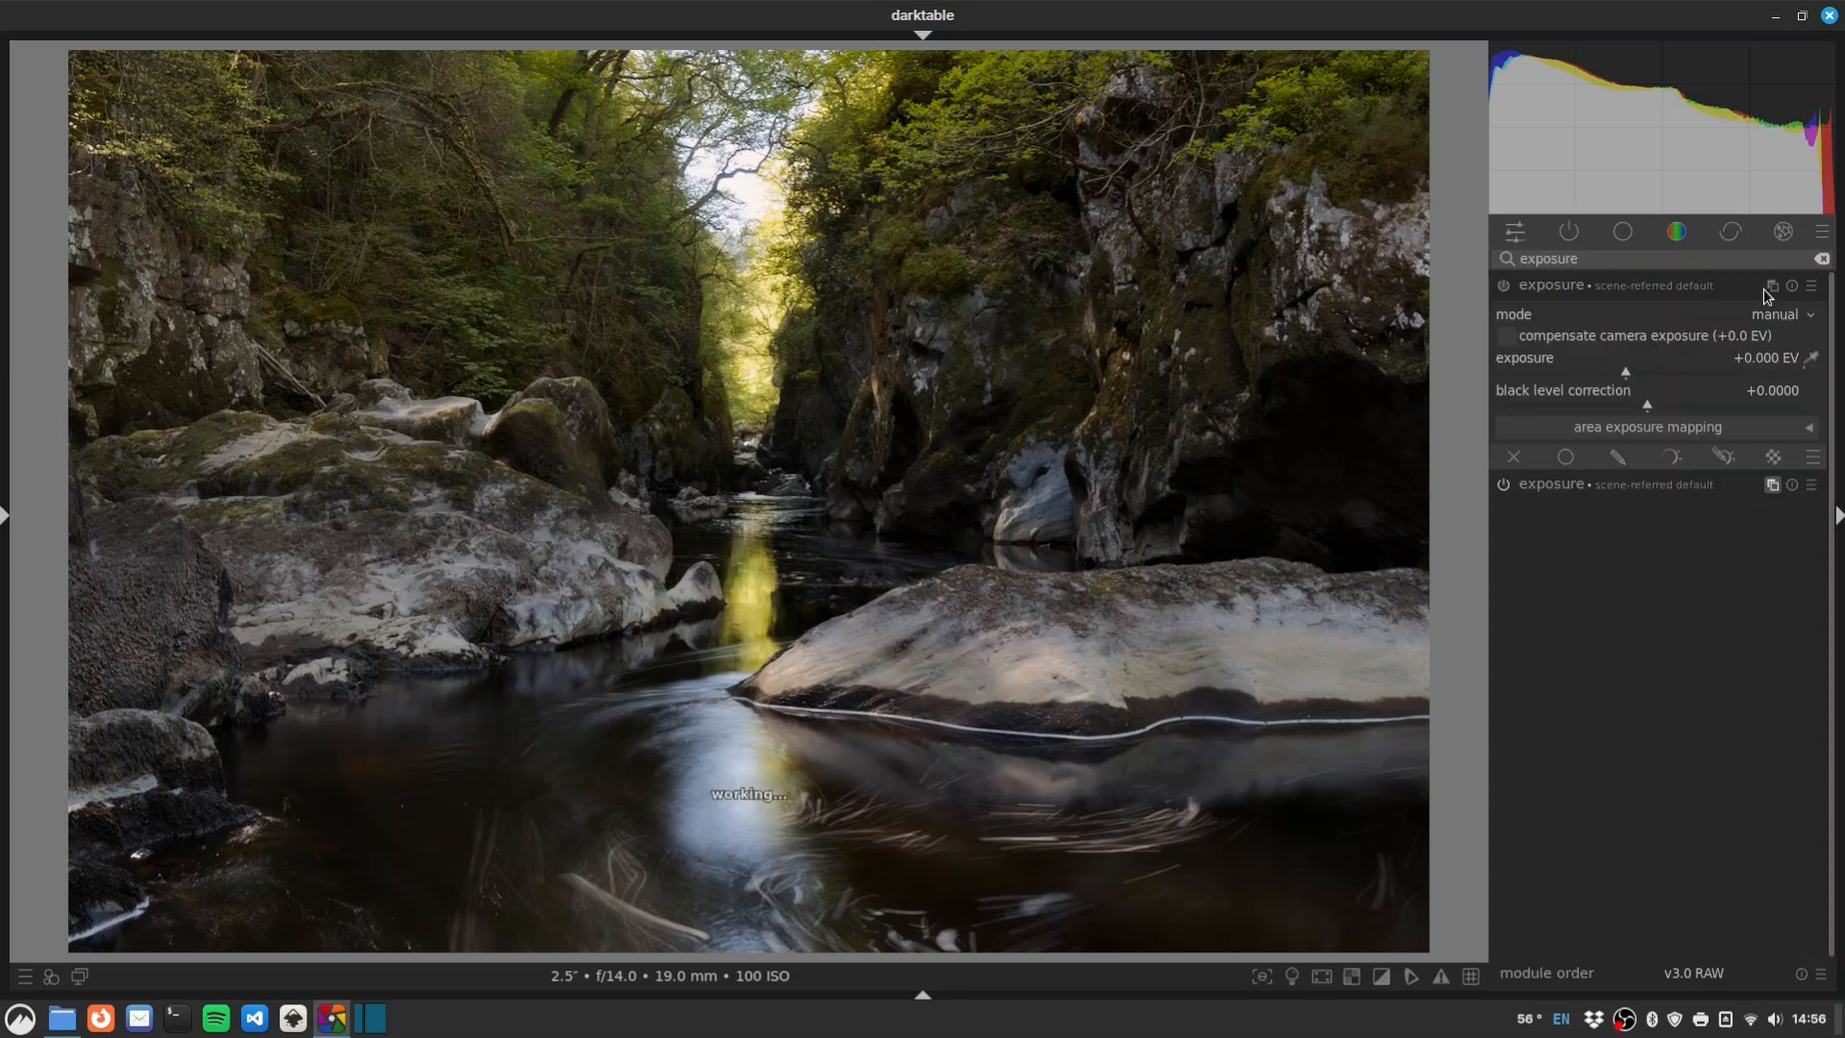
click(1619, 457)
click(1733, 597)
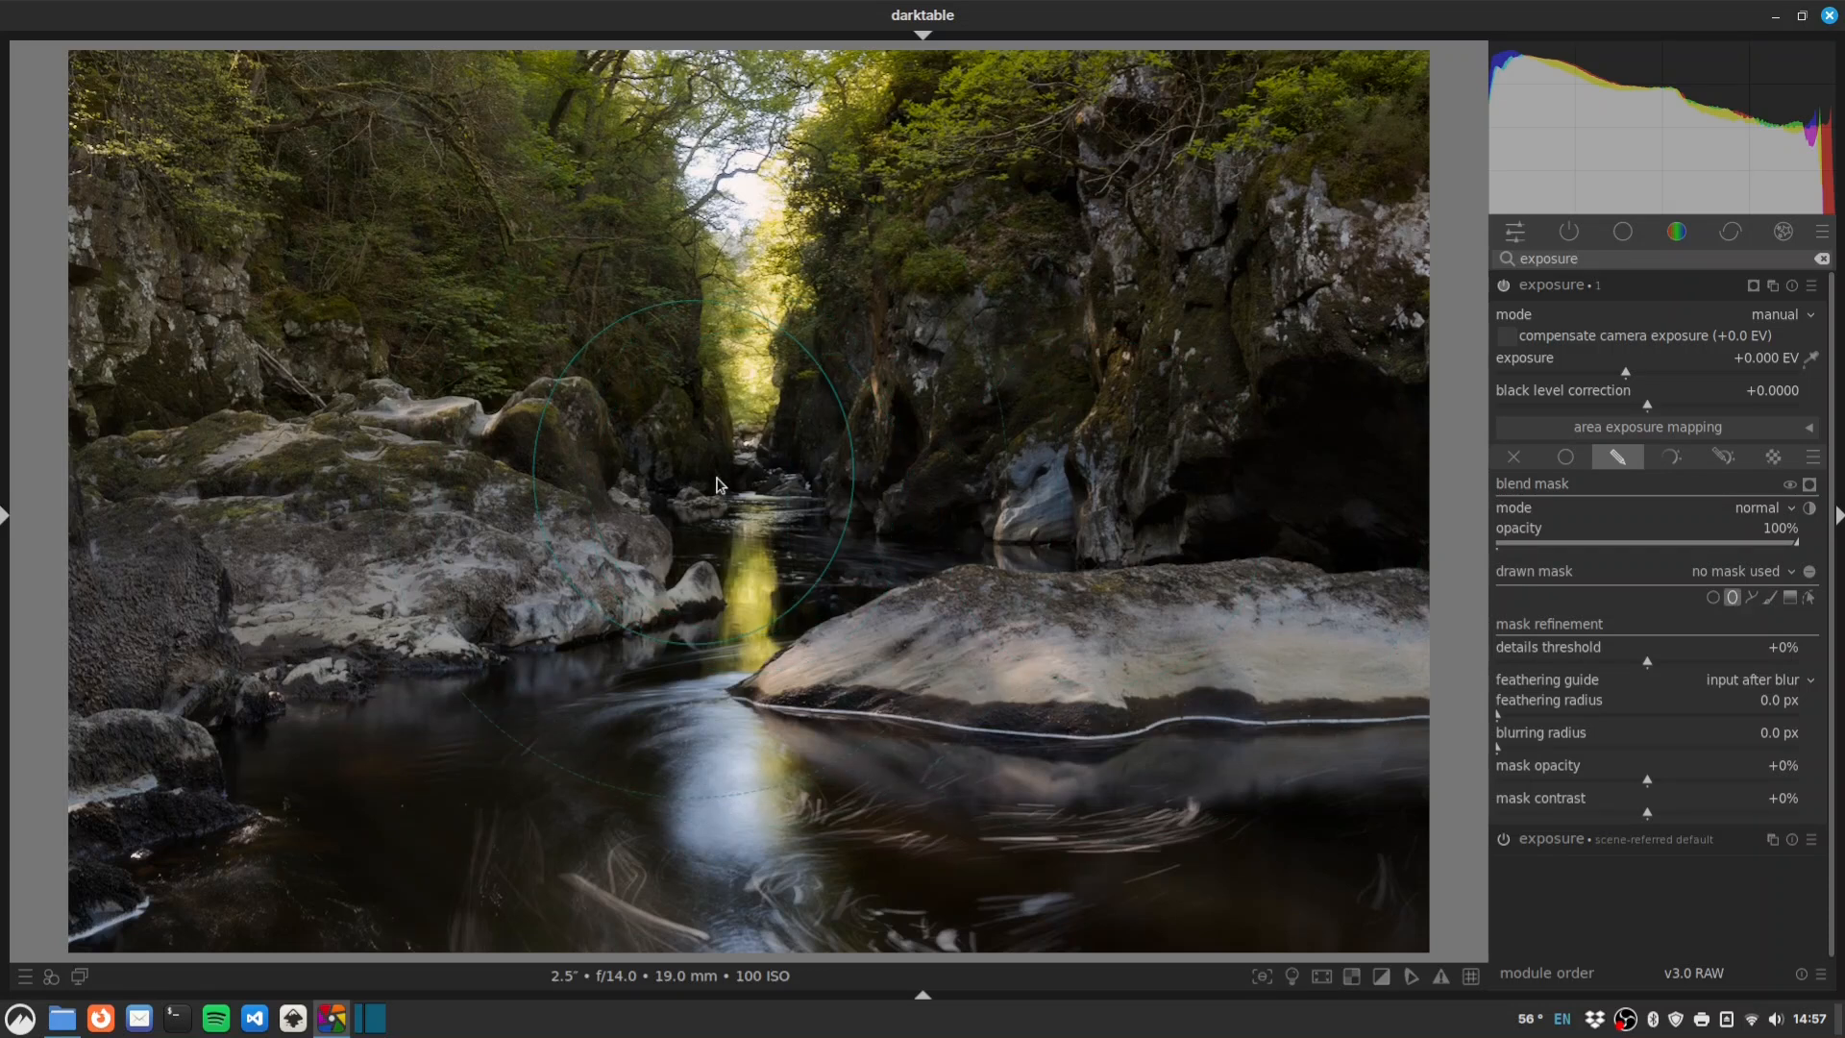
Place a wide ellipse mask over the gorge opening and enlarge its feather size to about 27.65%.
click(744, 495)
drag(935, 496, 1025, 496)
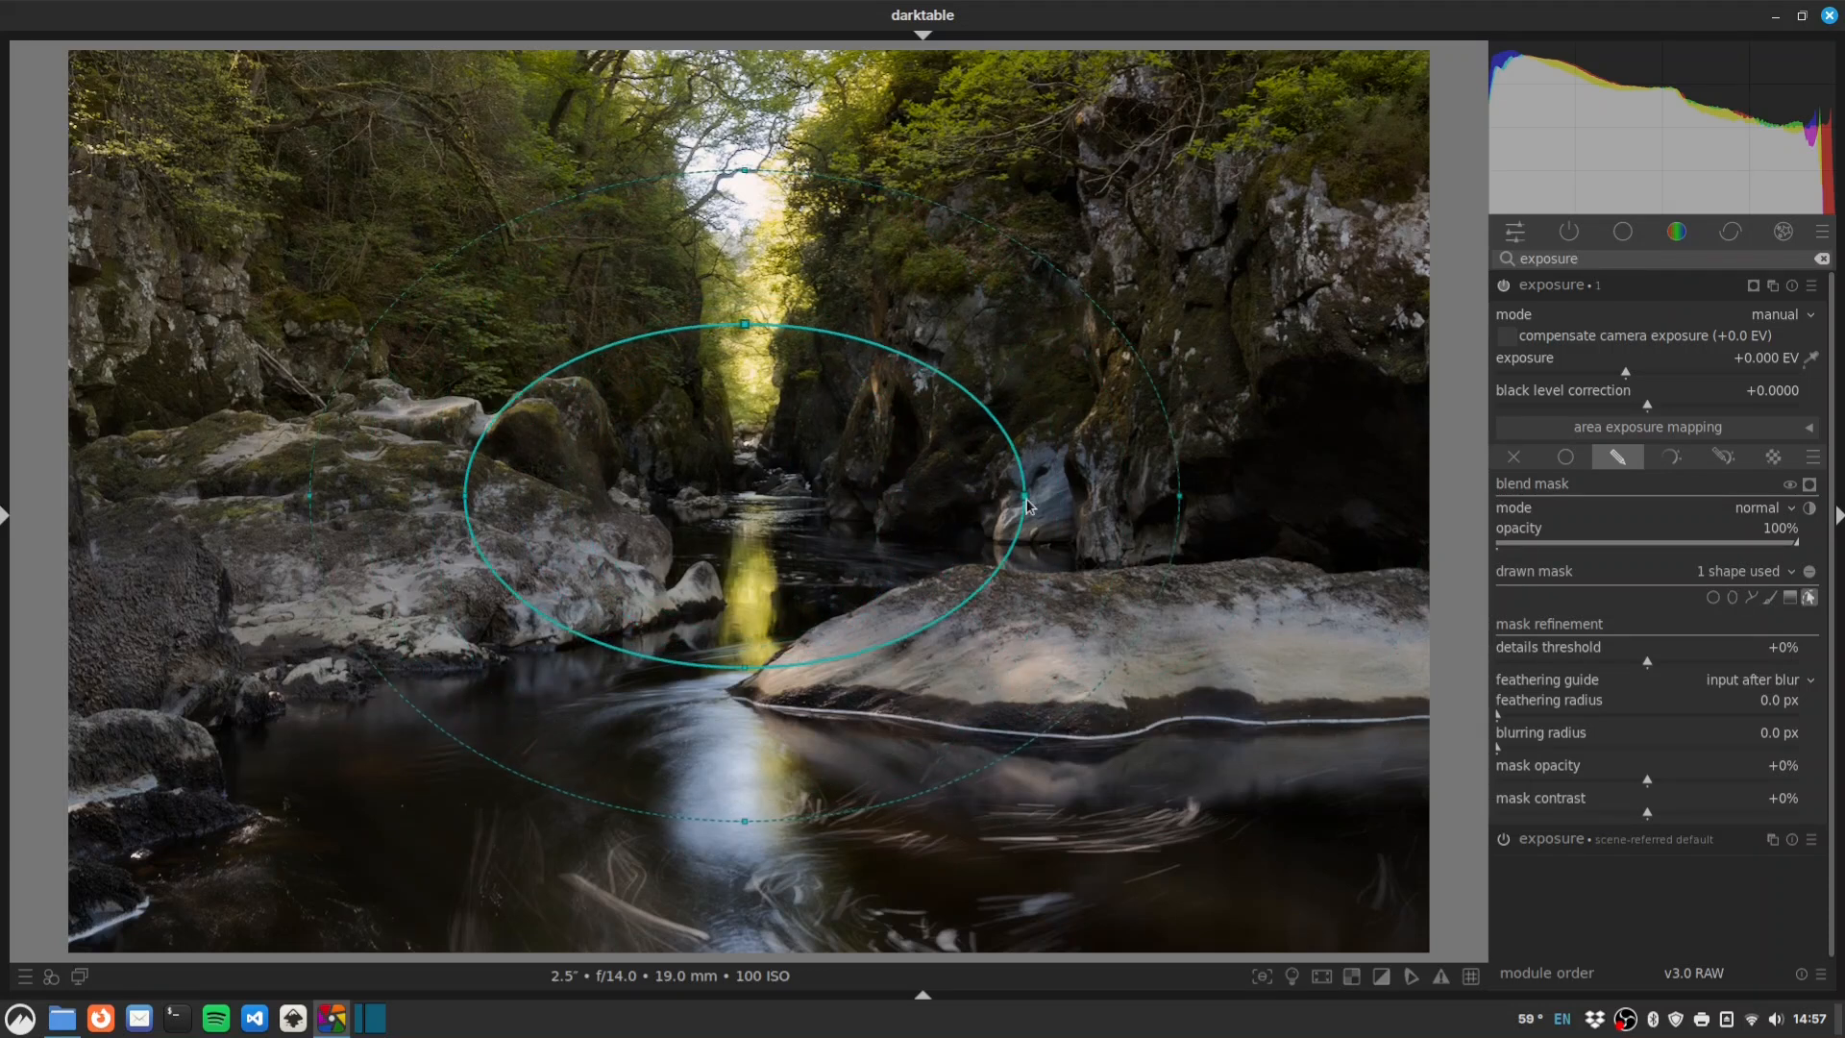
drag(851, 503, 860, 489)
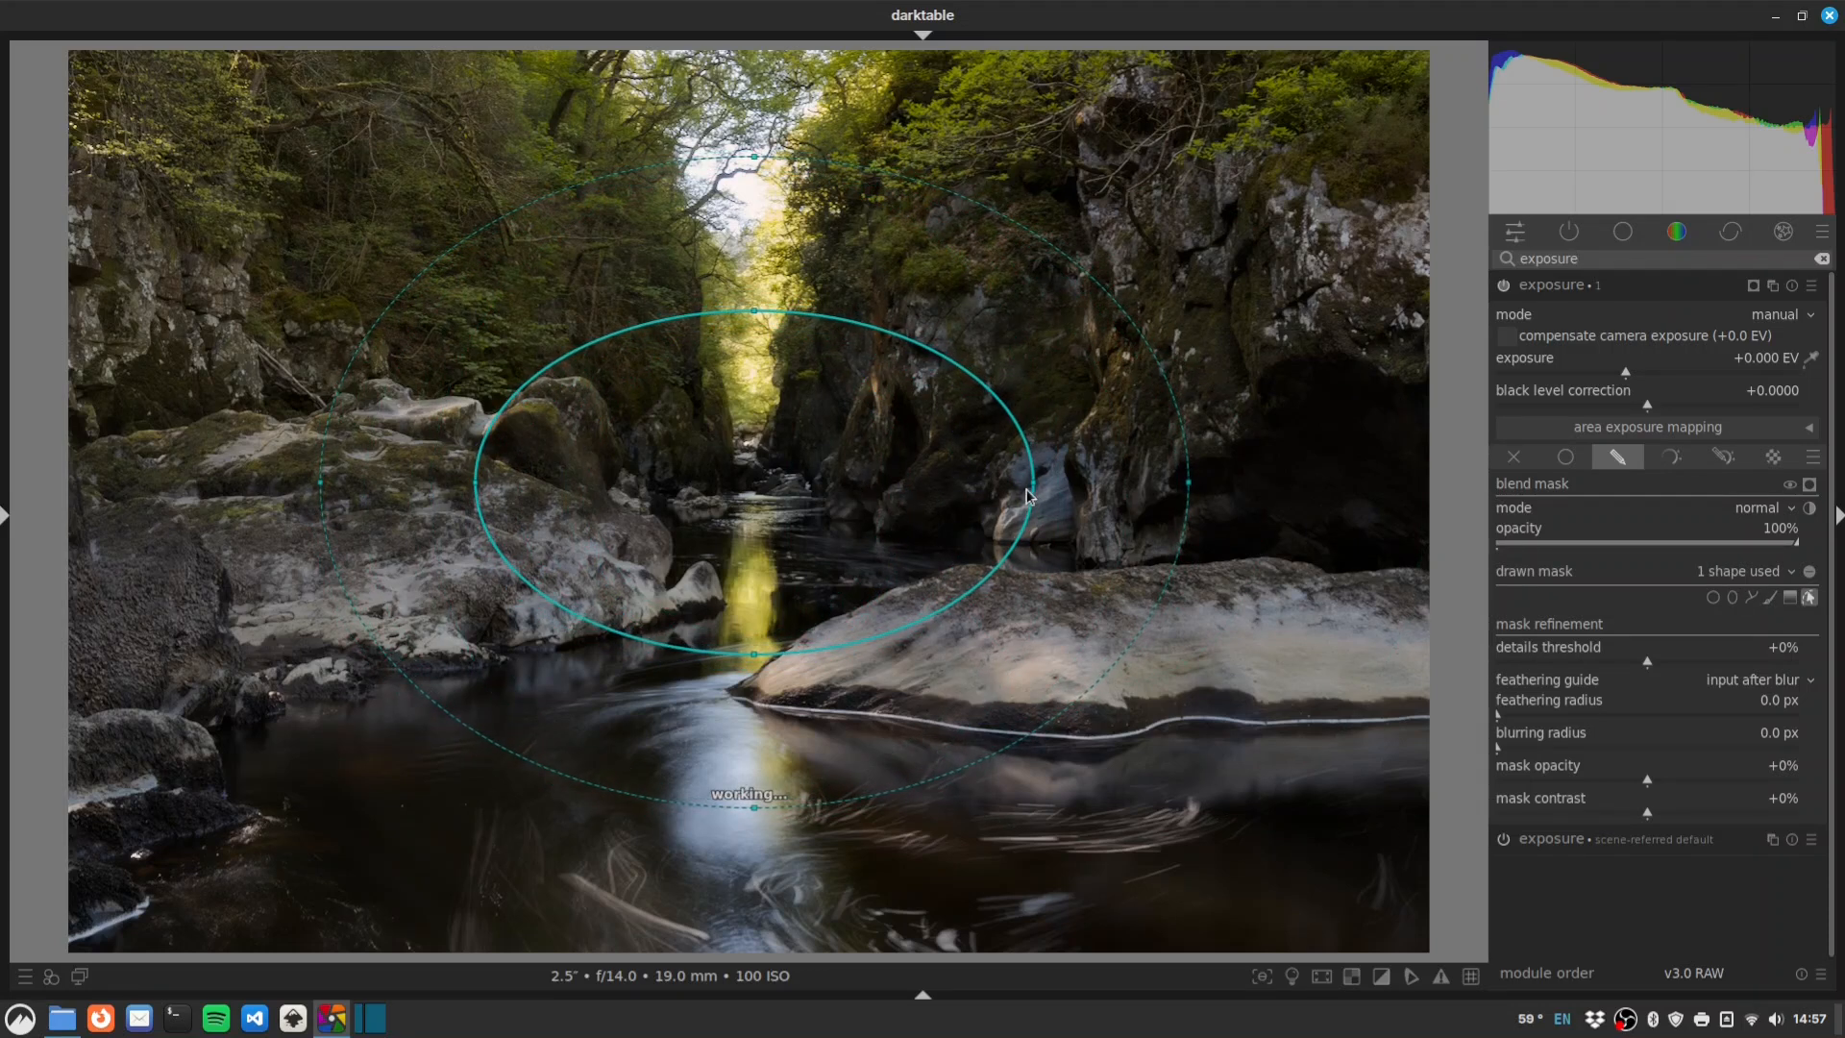
drag(1033, 483, 1044, 482)
scroll(824, 448, up, 12)
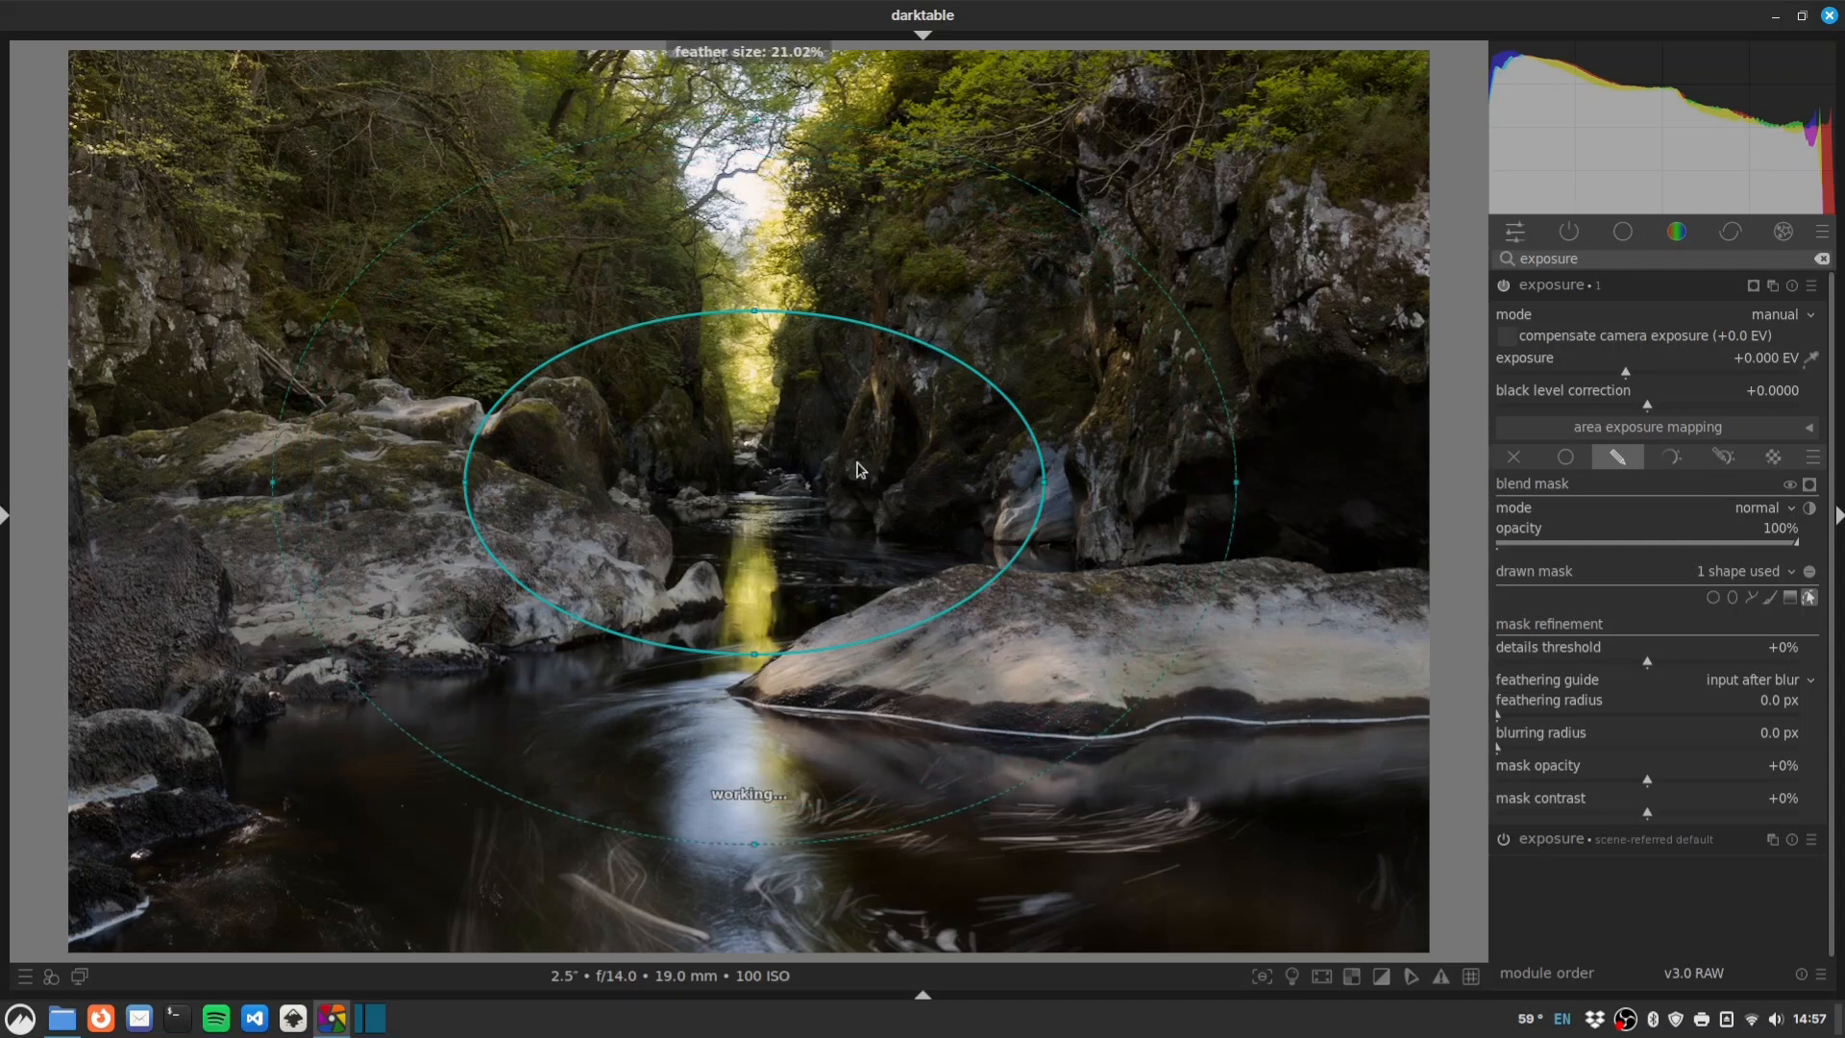
scroll(823, 456, up, 2)
drag(823, 456, 837, 464)
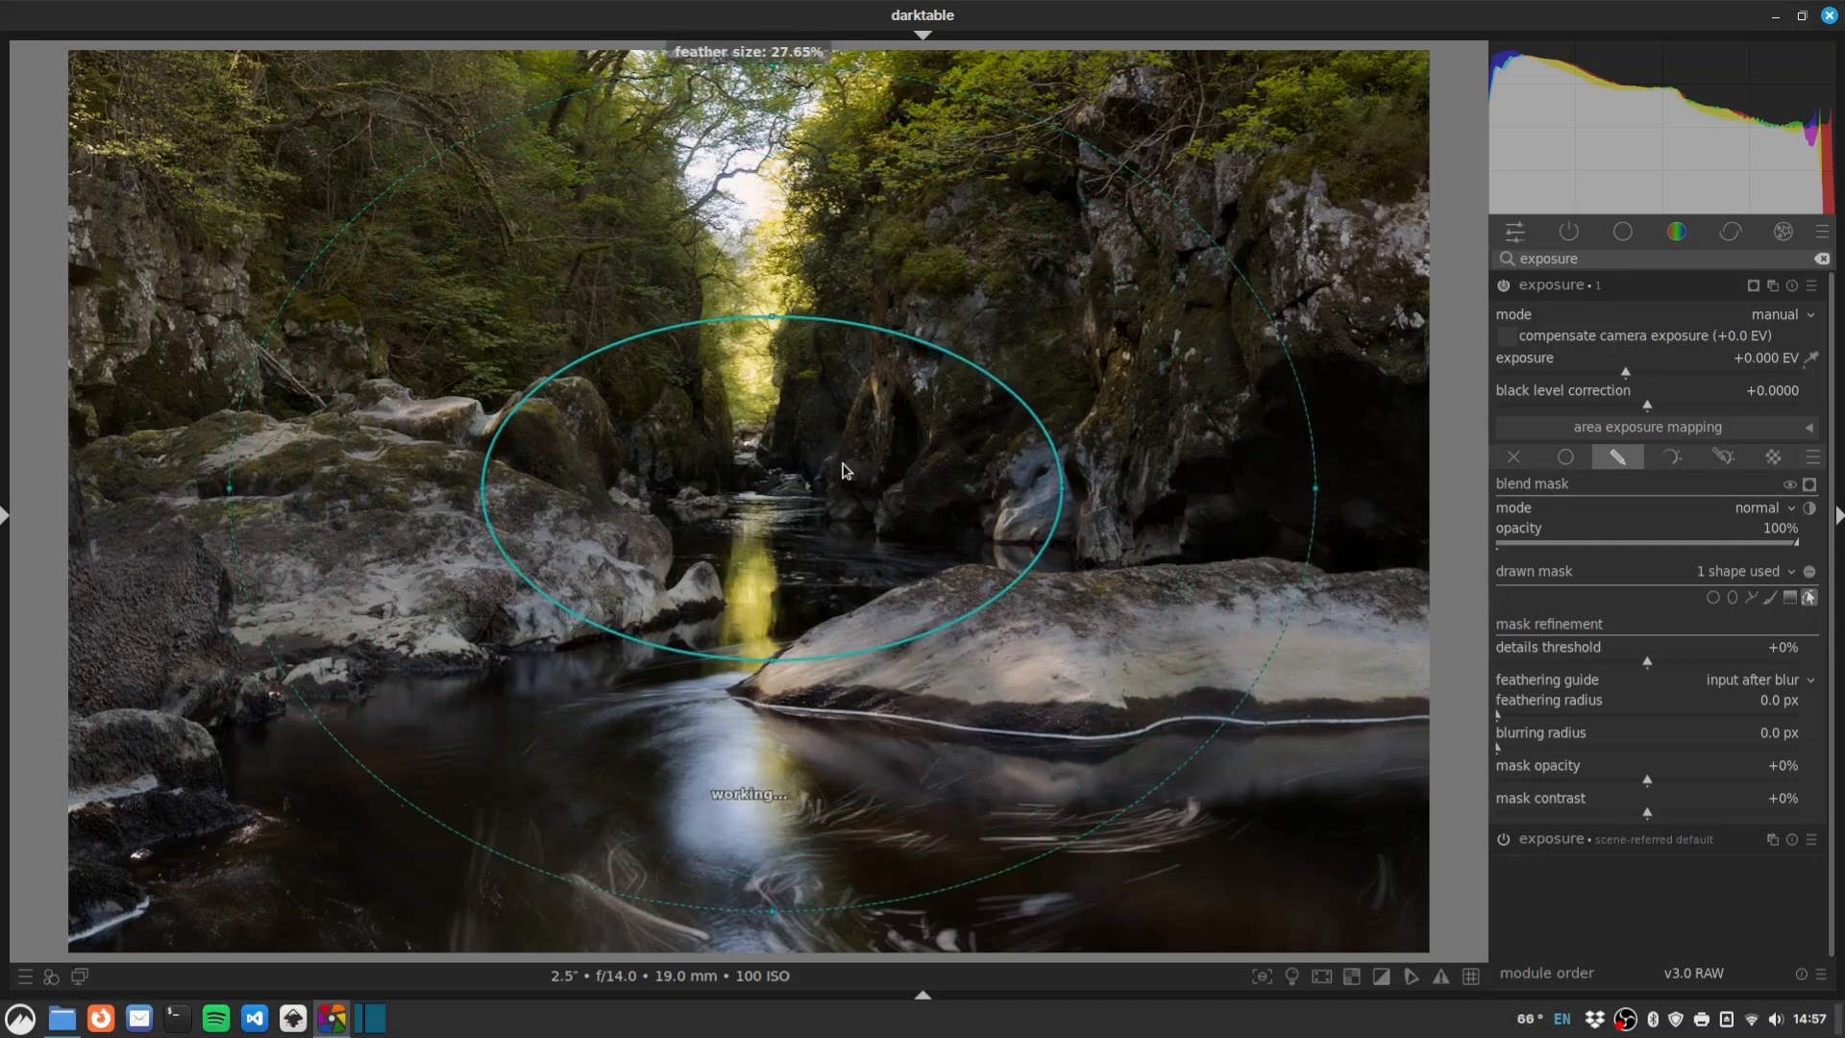
Darken the area outside the ellipse with -0.842 EV exposure, and soften the mask with a wider feather border and 15.0 px feathering radius.
drag(1623, 373, 1590, 374)
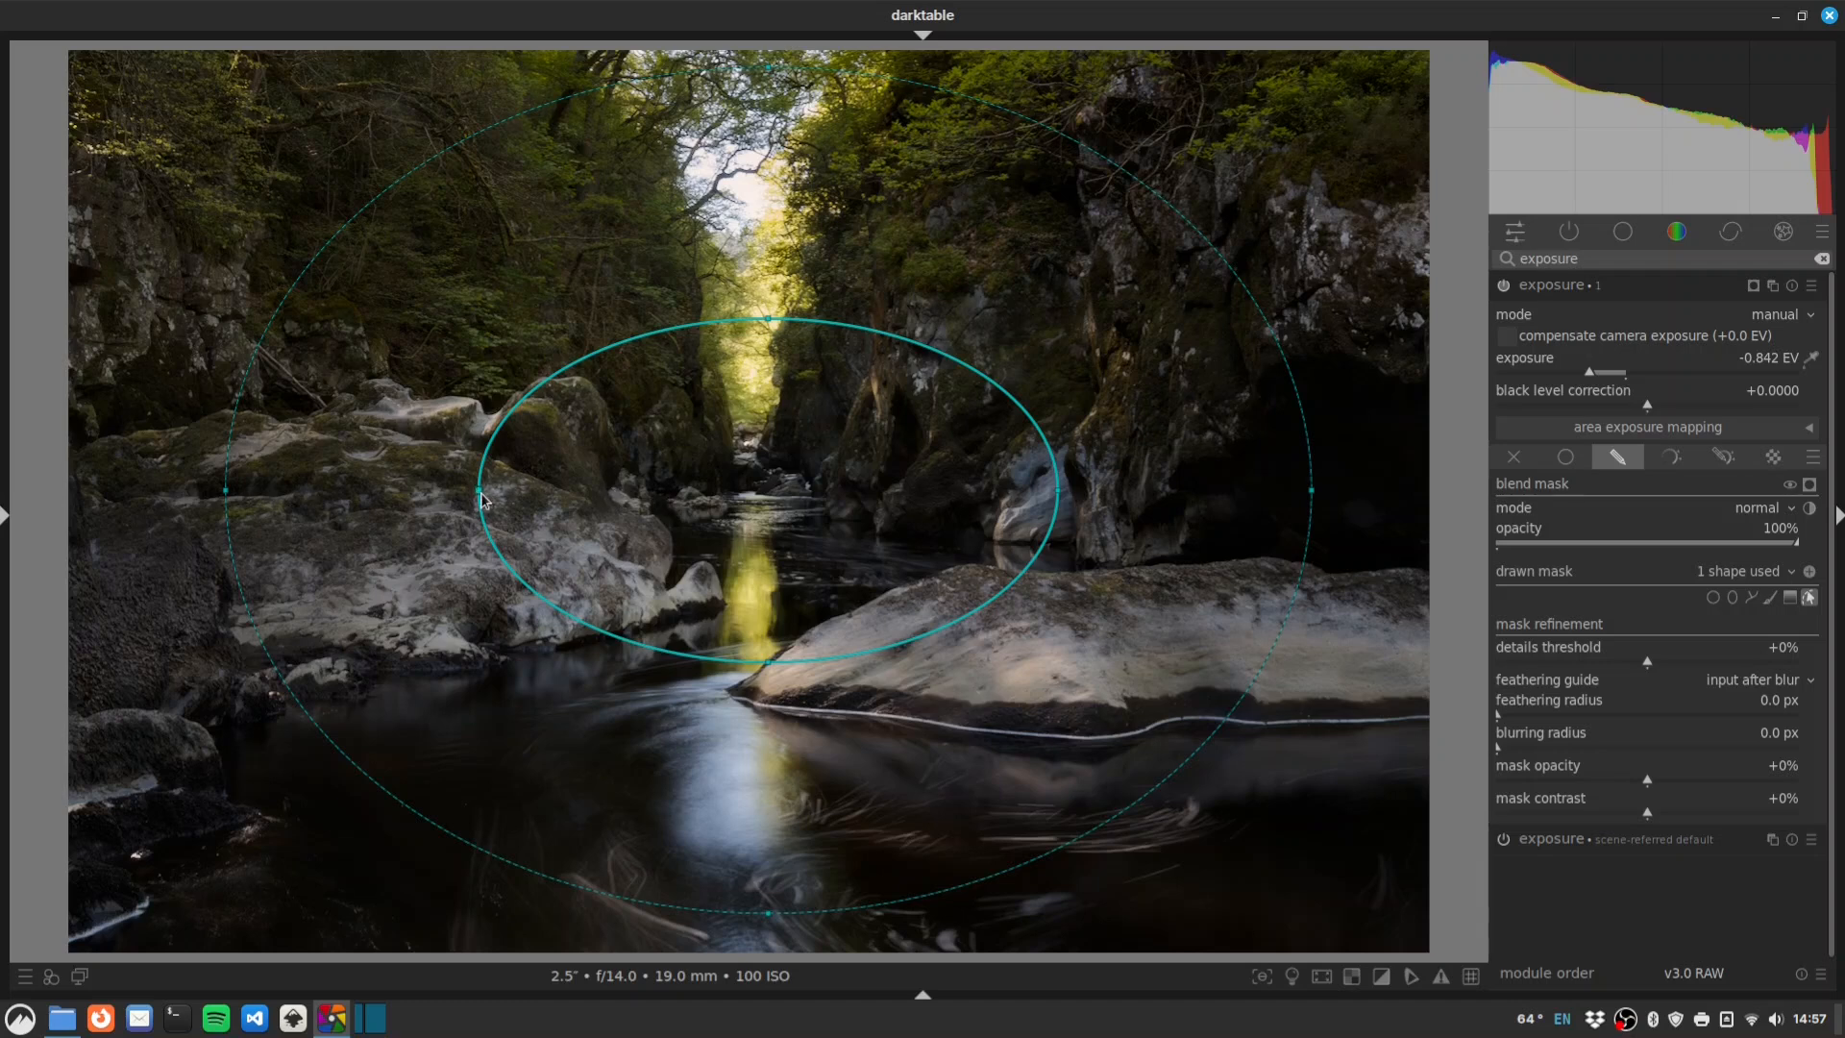
drag(480, 498, 477, 497)
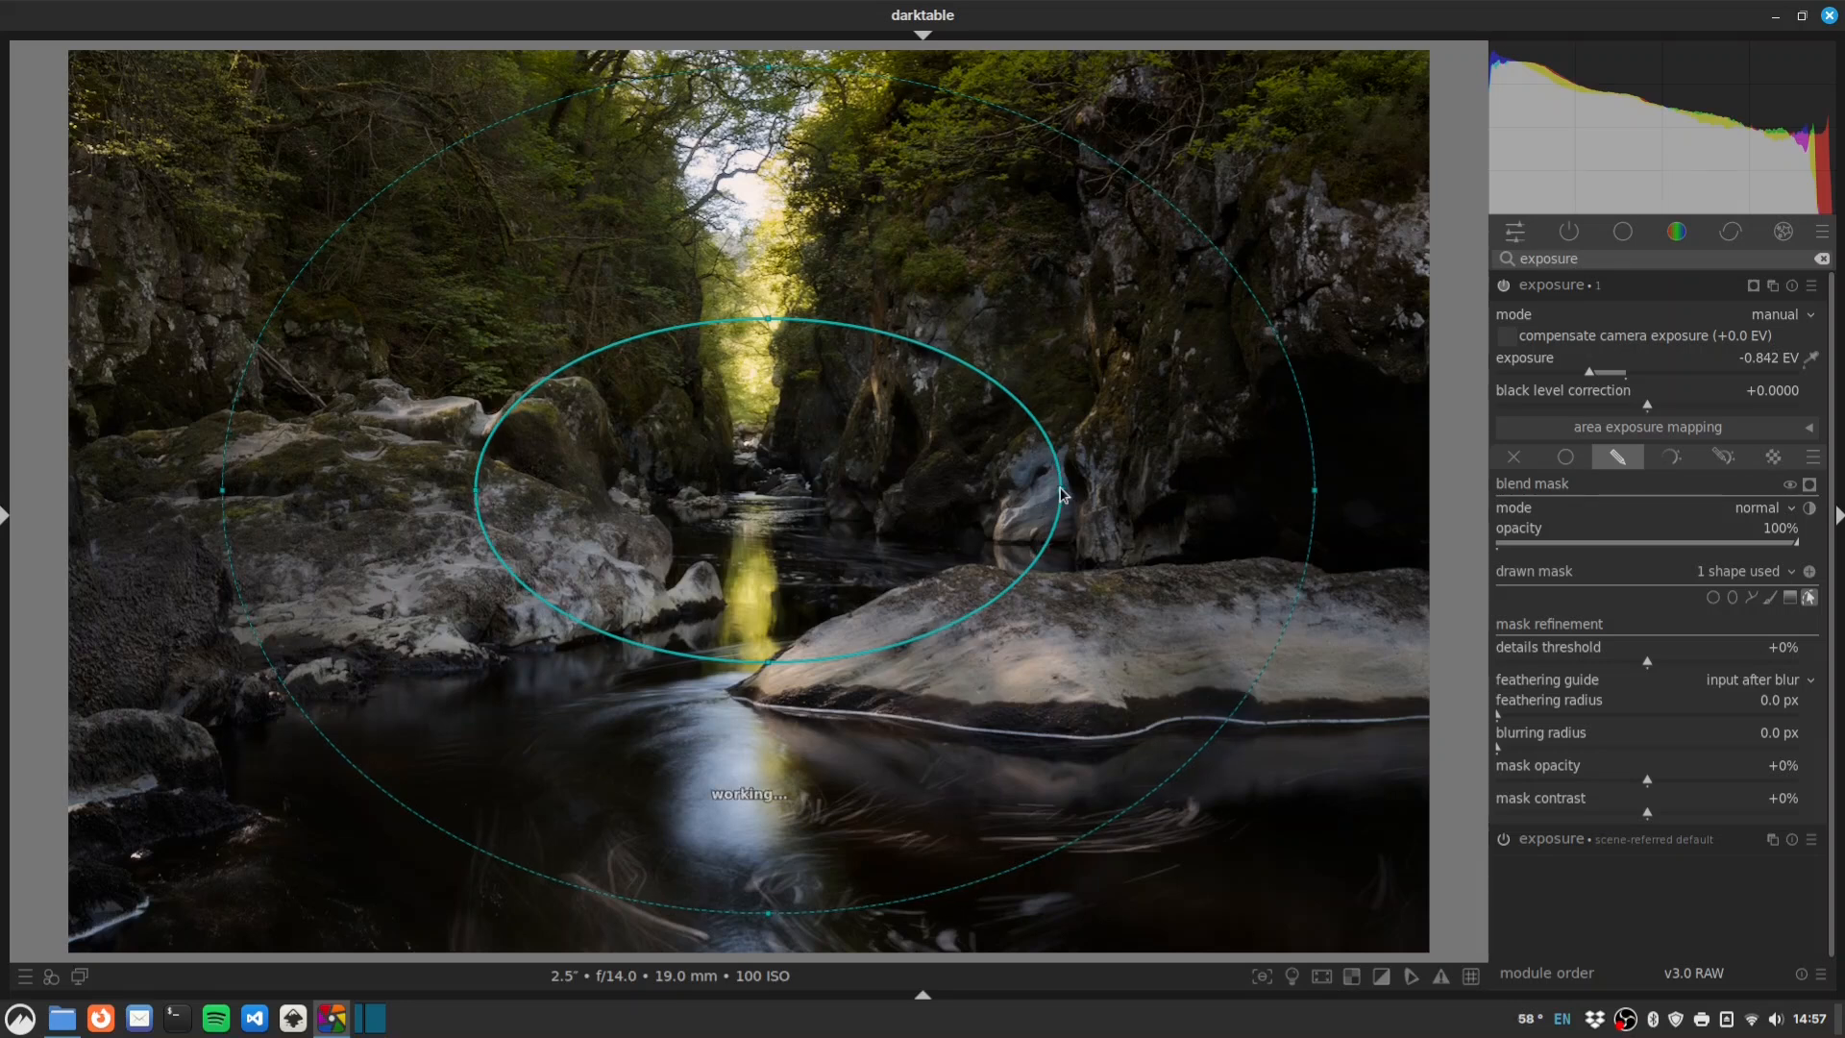
drag(1313, 491, 1383, 480)
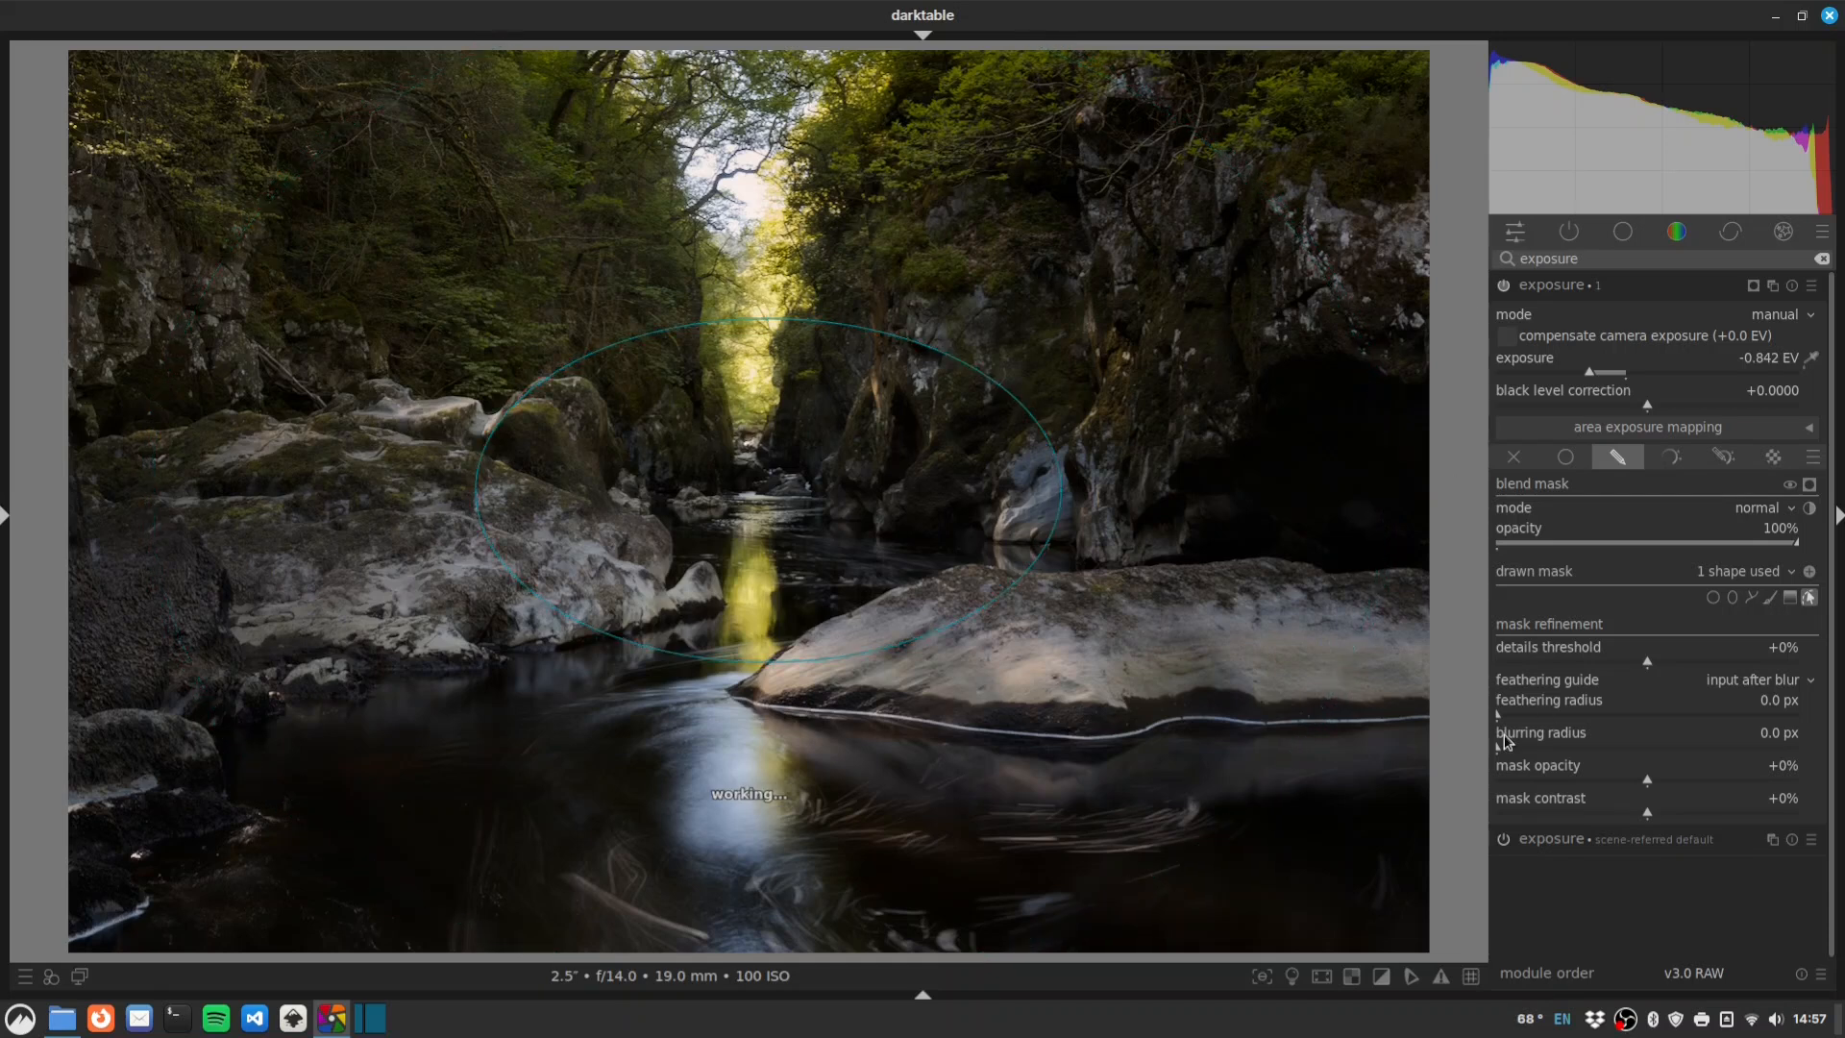
drag(1555, 714, 1530, 717)
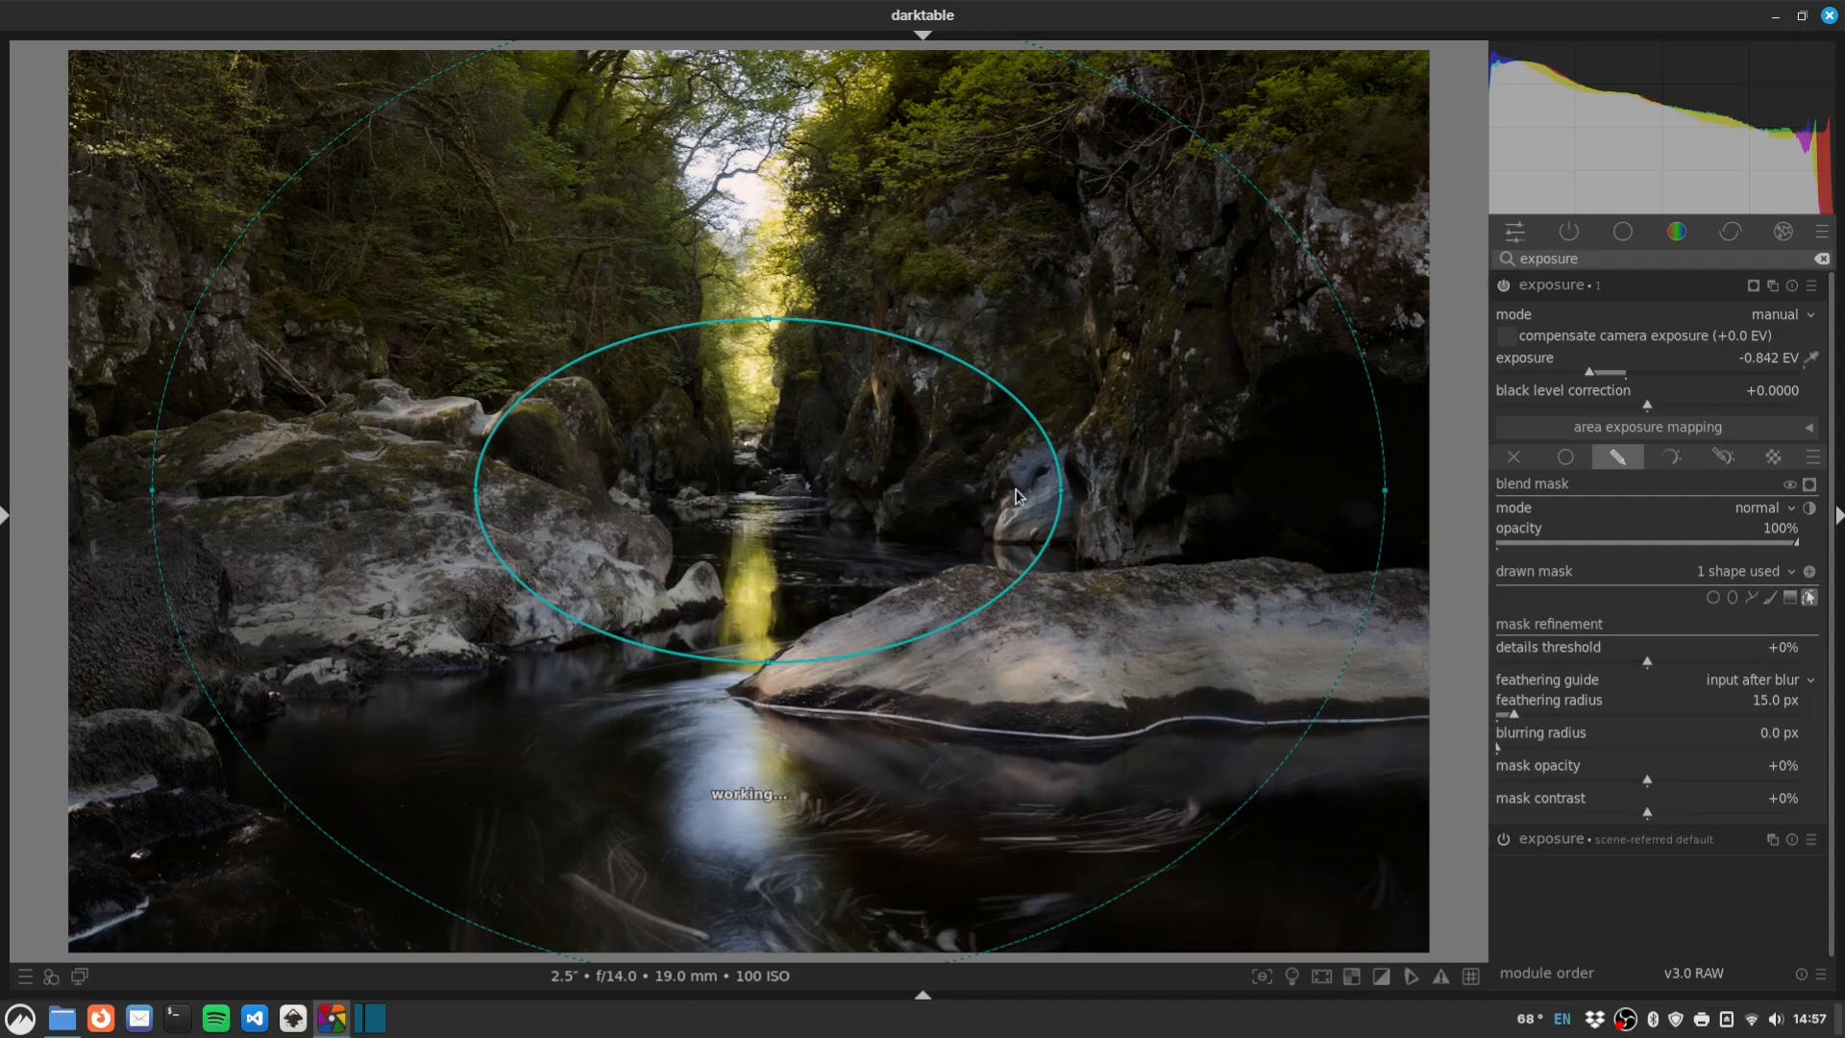
Shift the ellipse mask slightly upward, narrow it a little, and centre it on the gorge opening.
drag(1017, 496, 1009, 478)
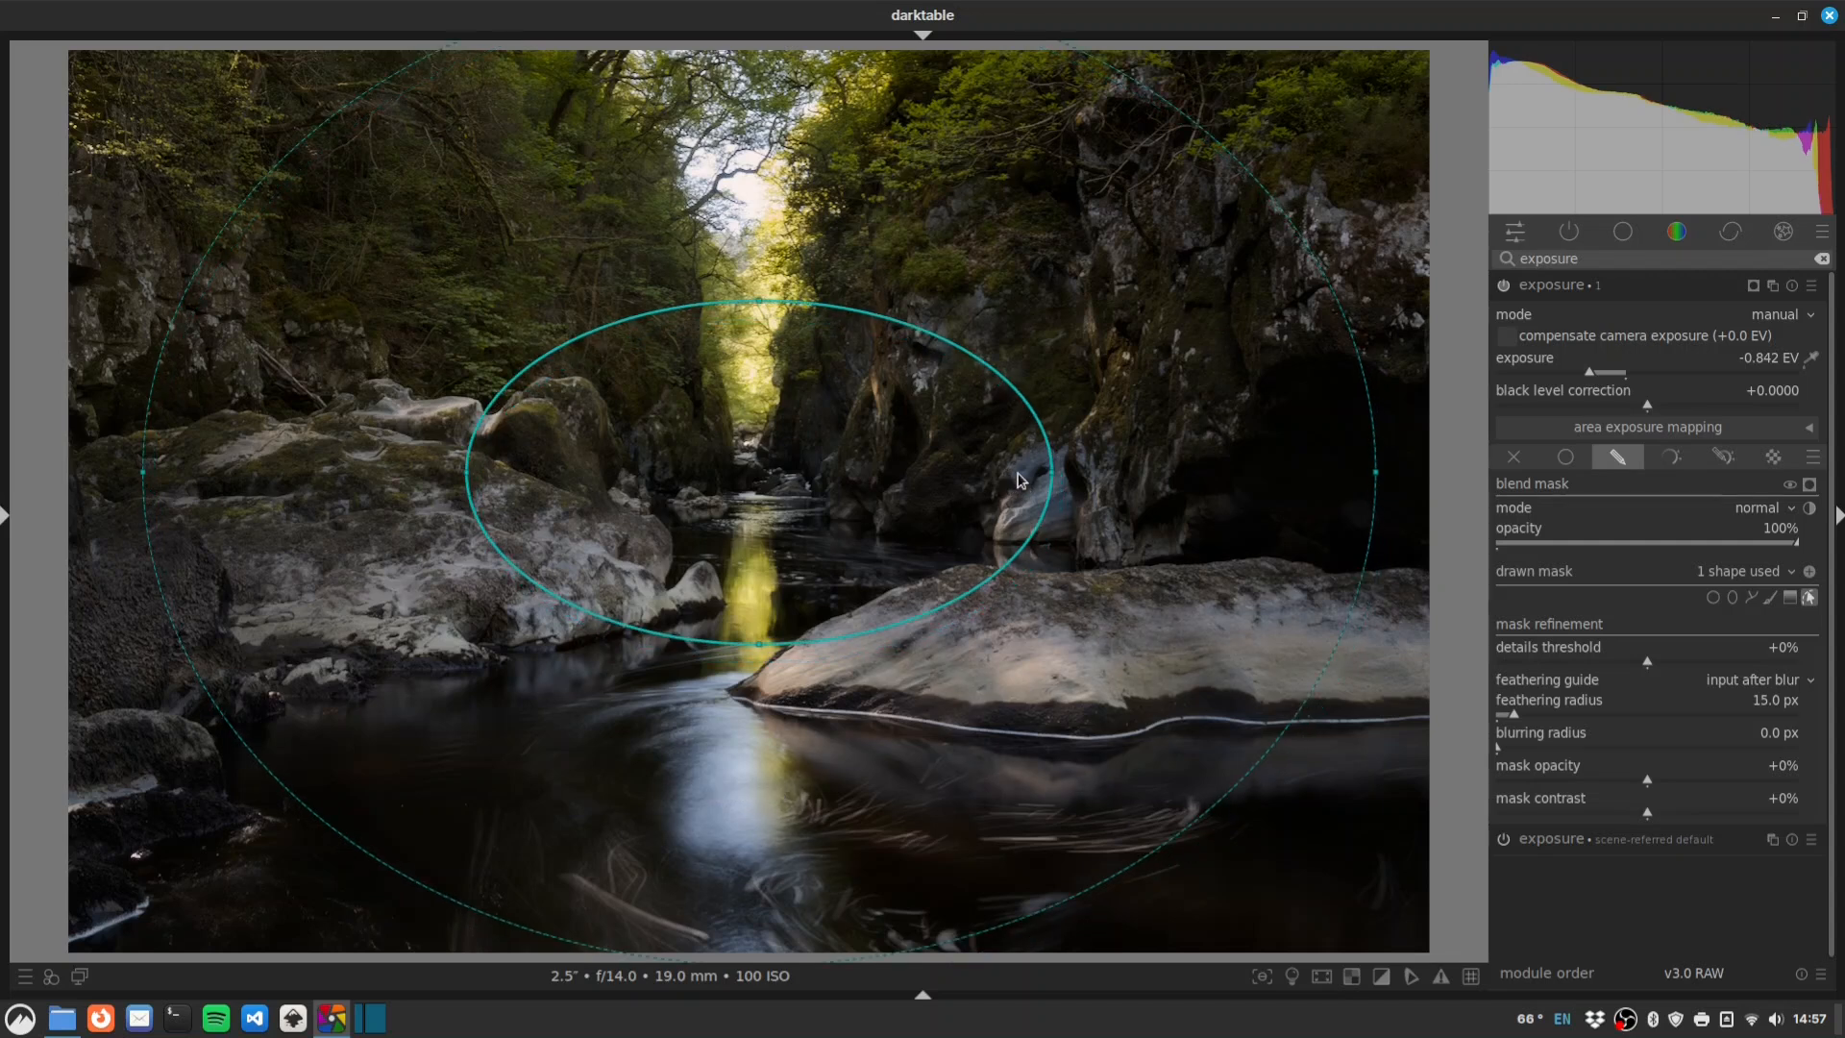
drag(1052, 473, 1036, 473)
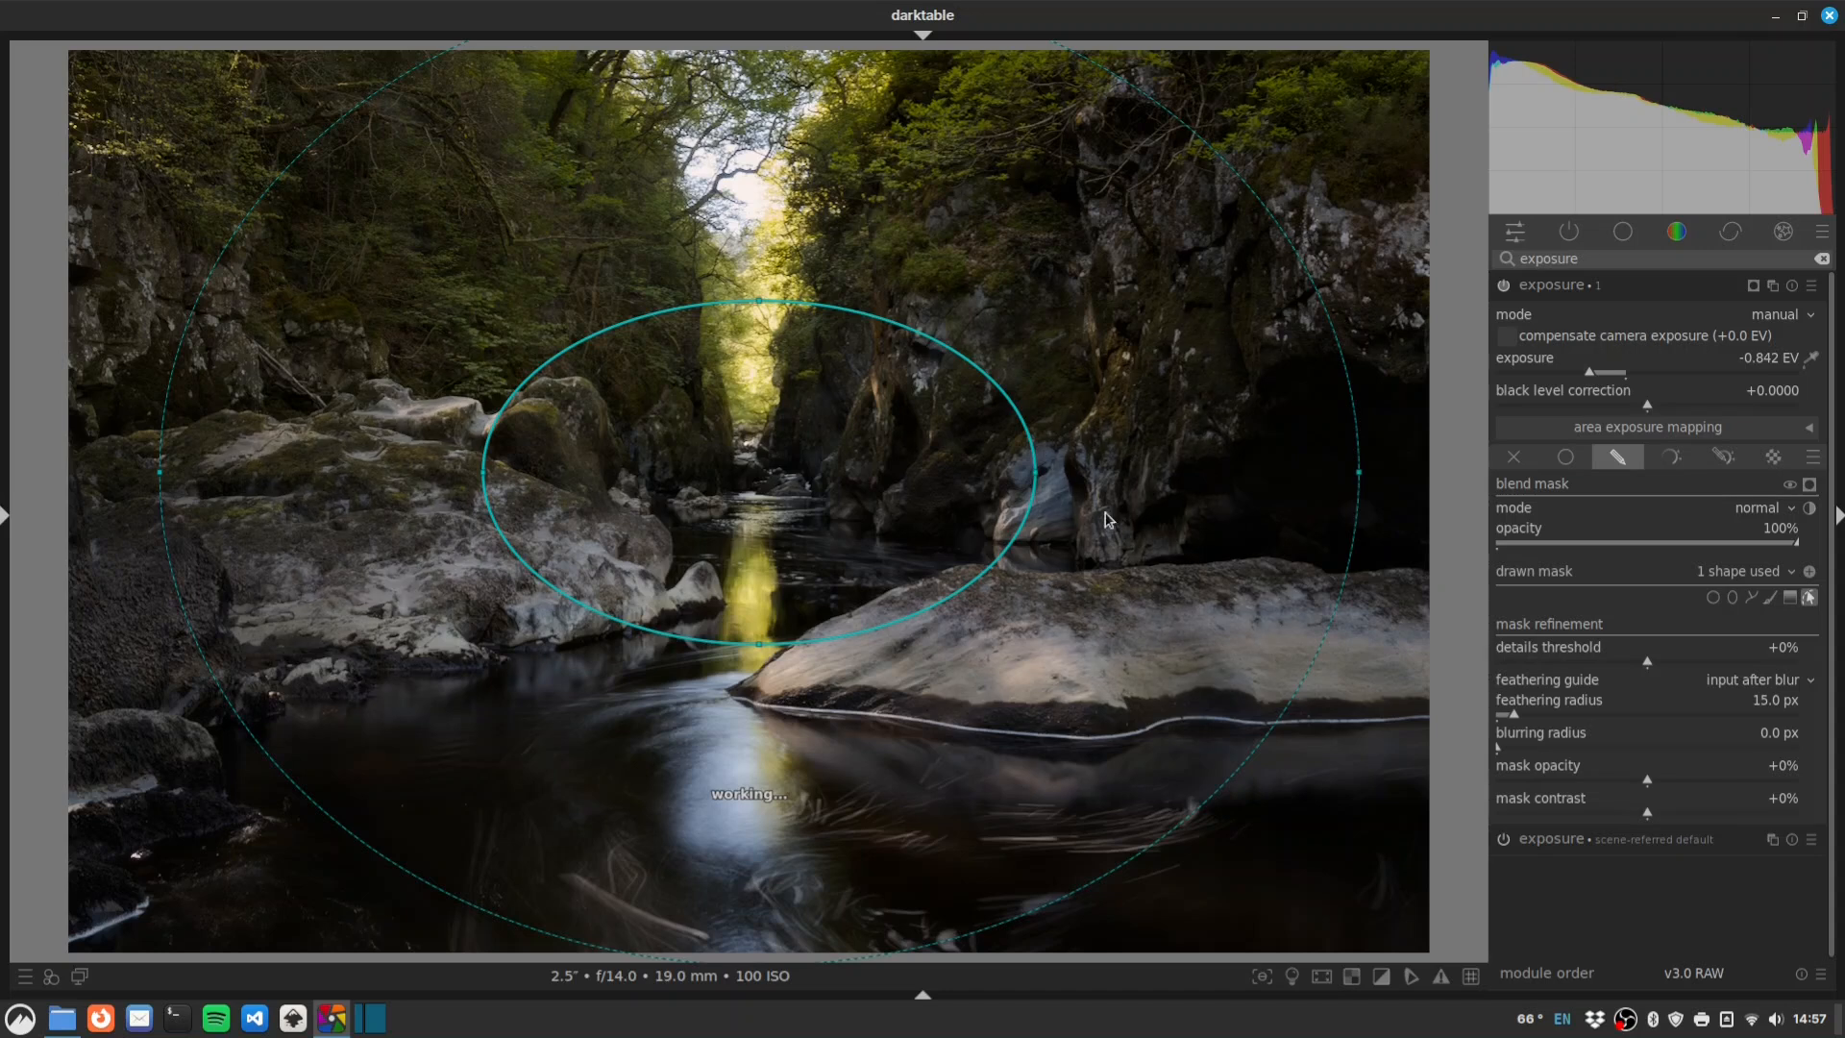
drag(756, 496, 753, 495)
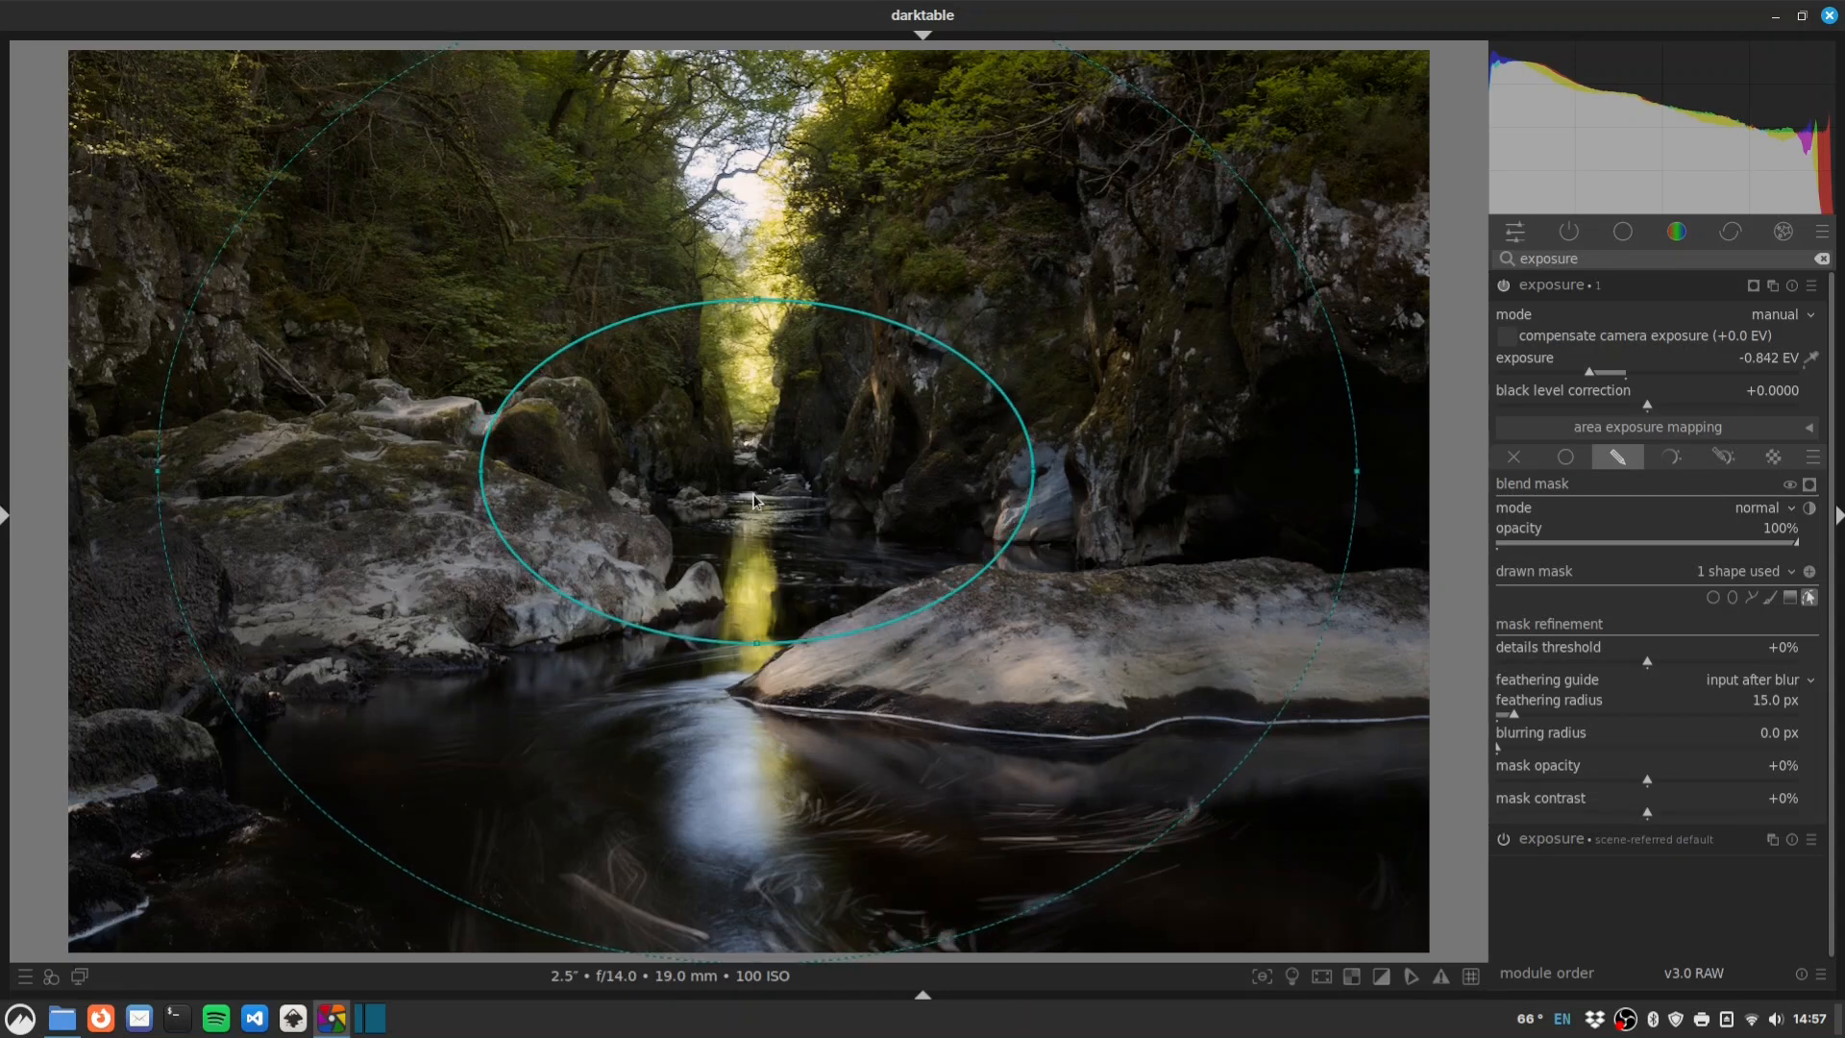
Raise the perceptual brilliance of the shadows to +62.62% in the base, unmasked color balance rgb instance.
click(1568, 232)
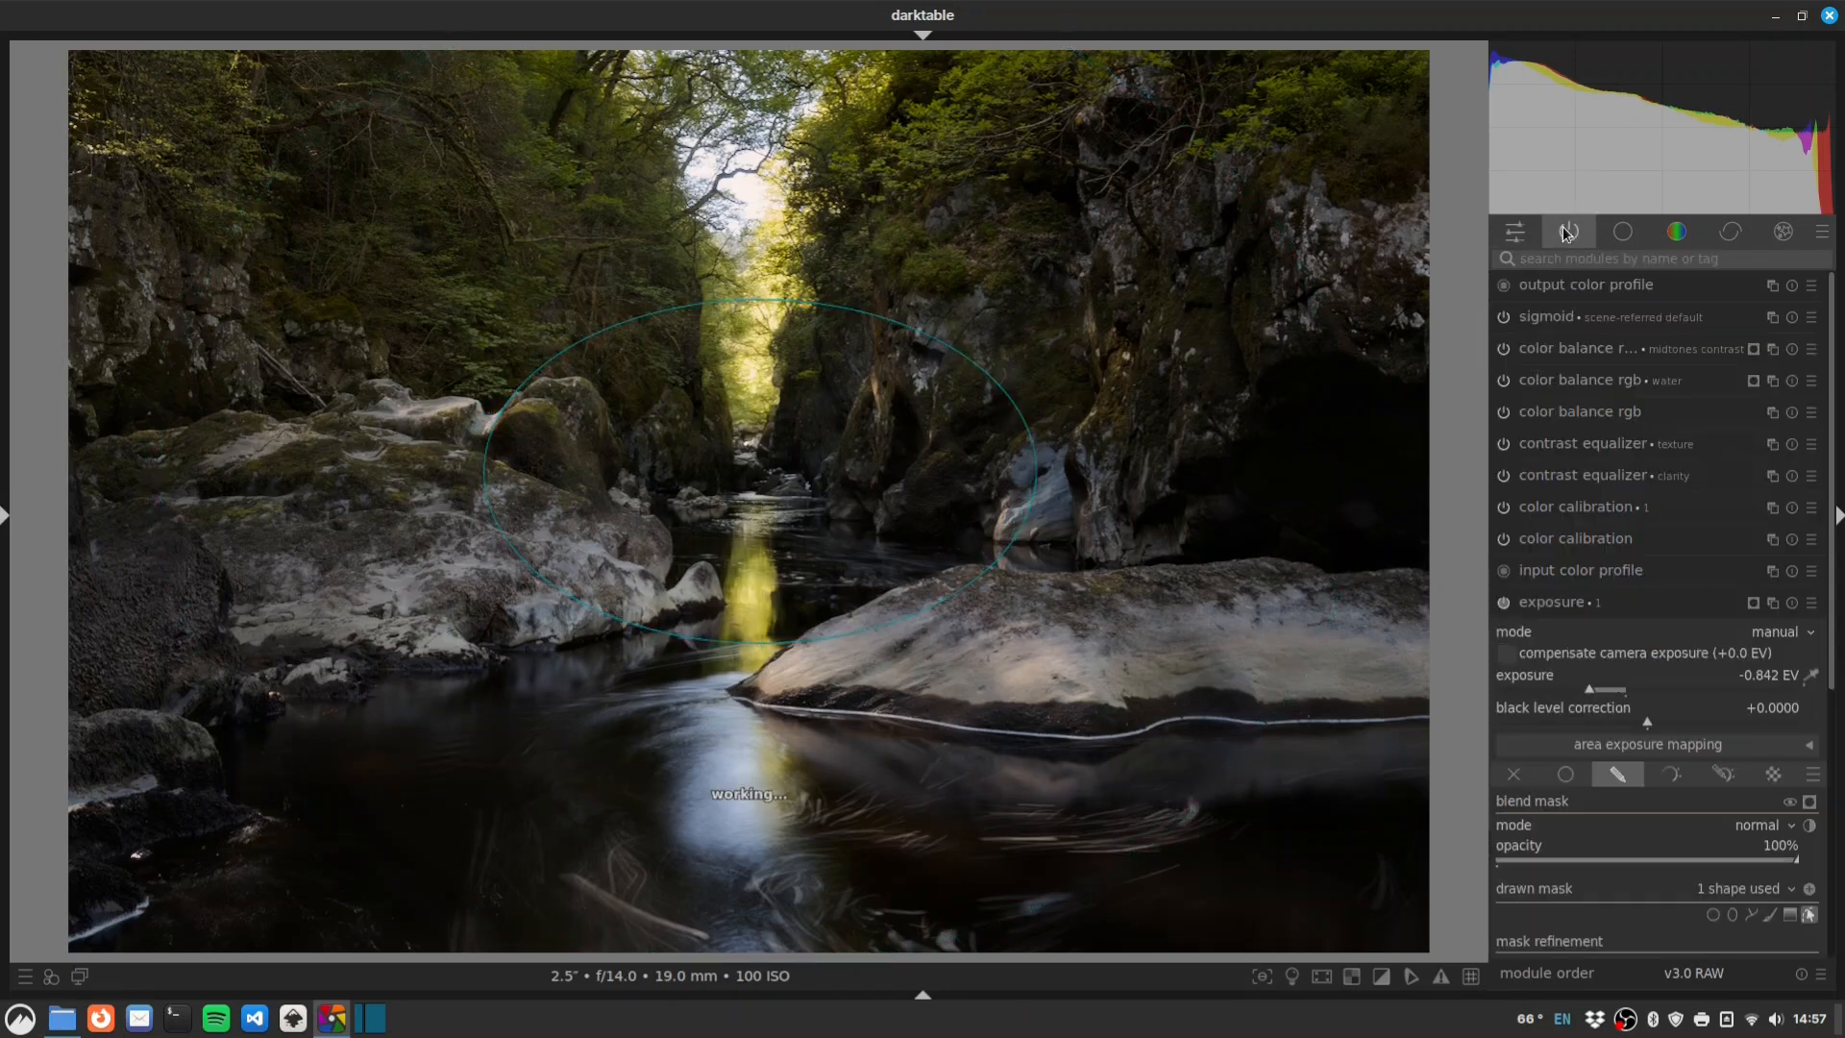
click(1589, 415)
click(1743, 818)
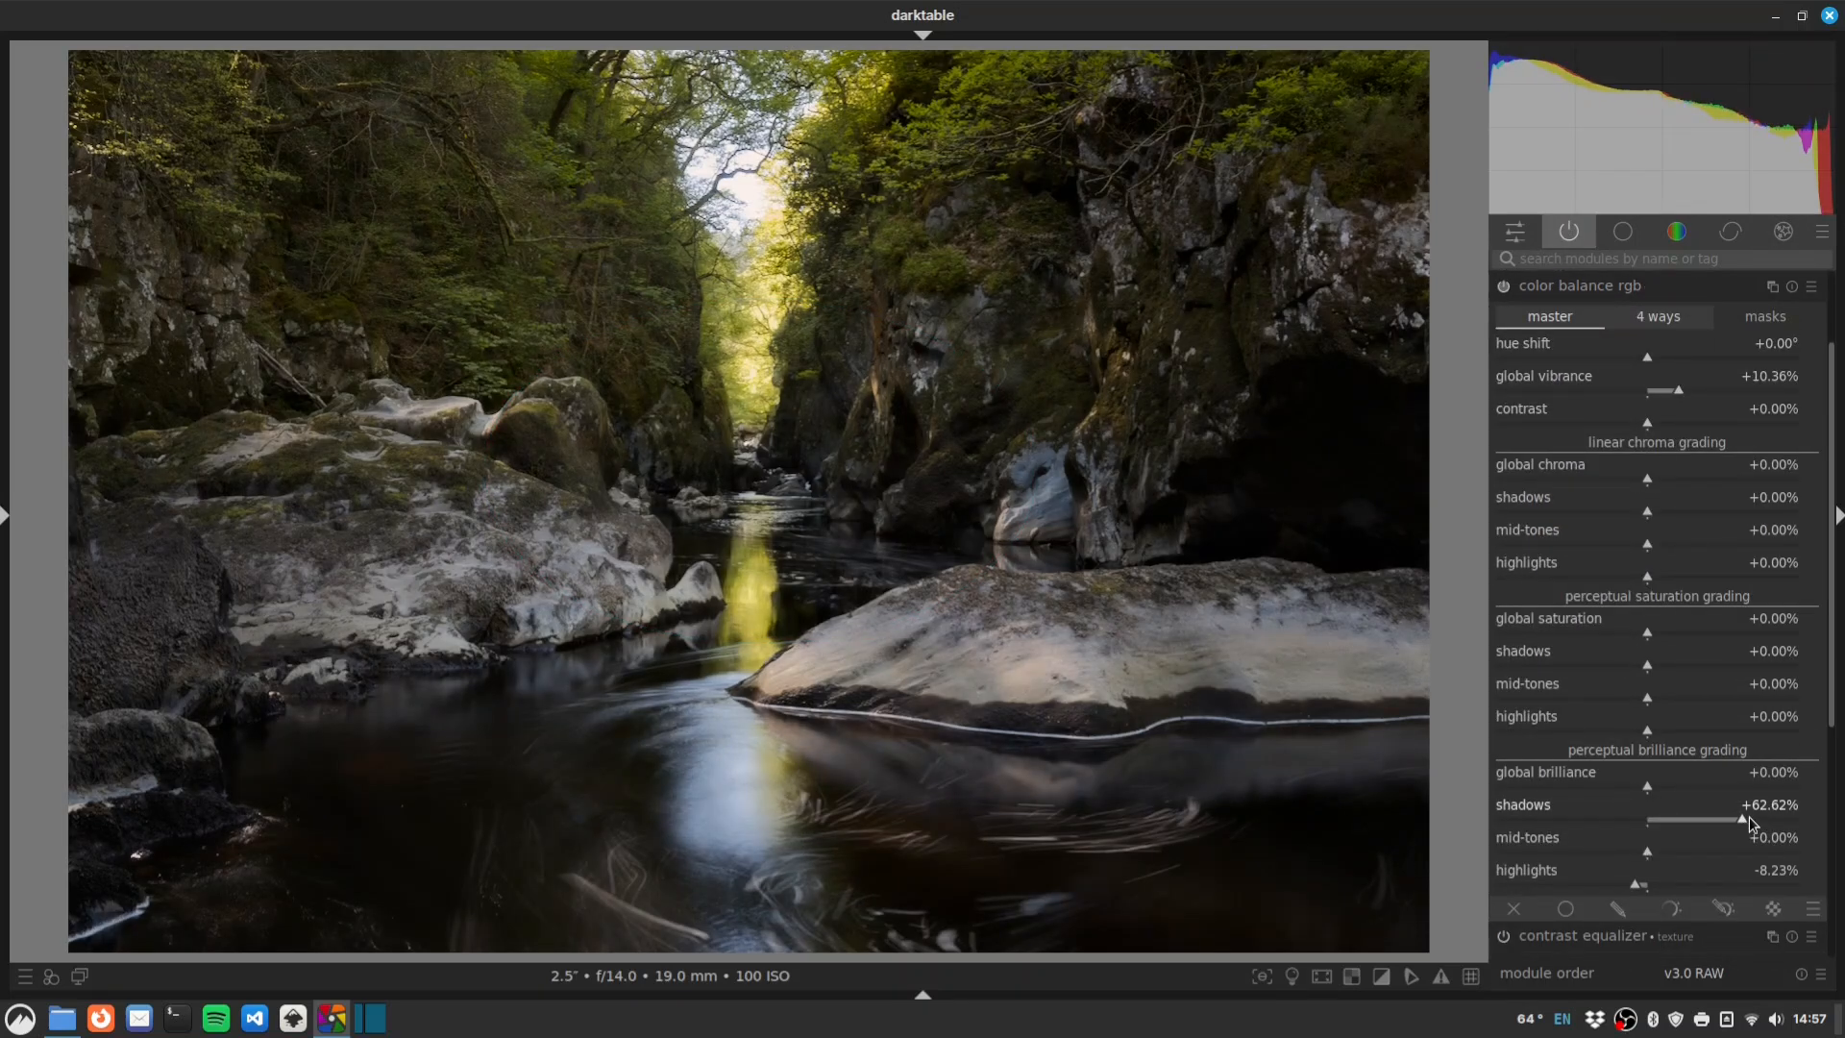
click(1595, 285)
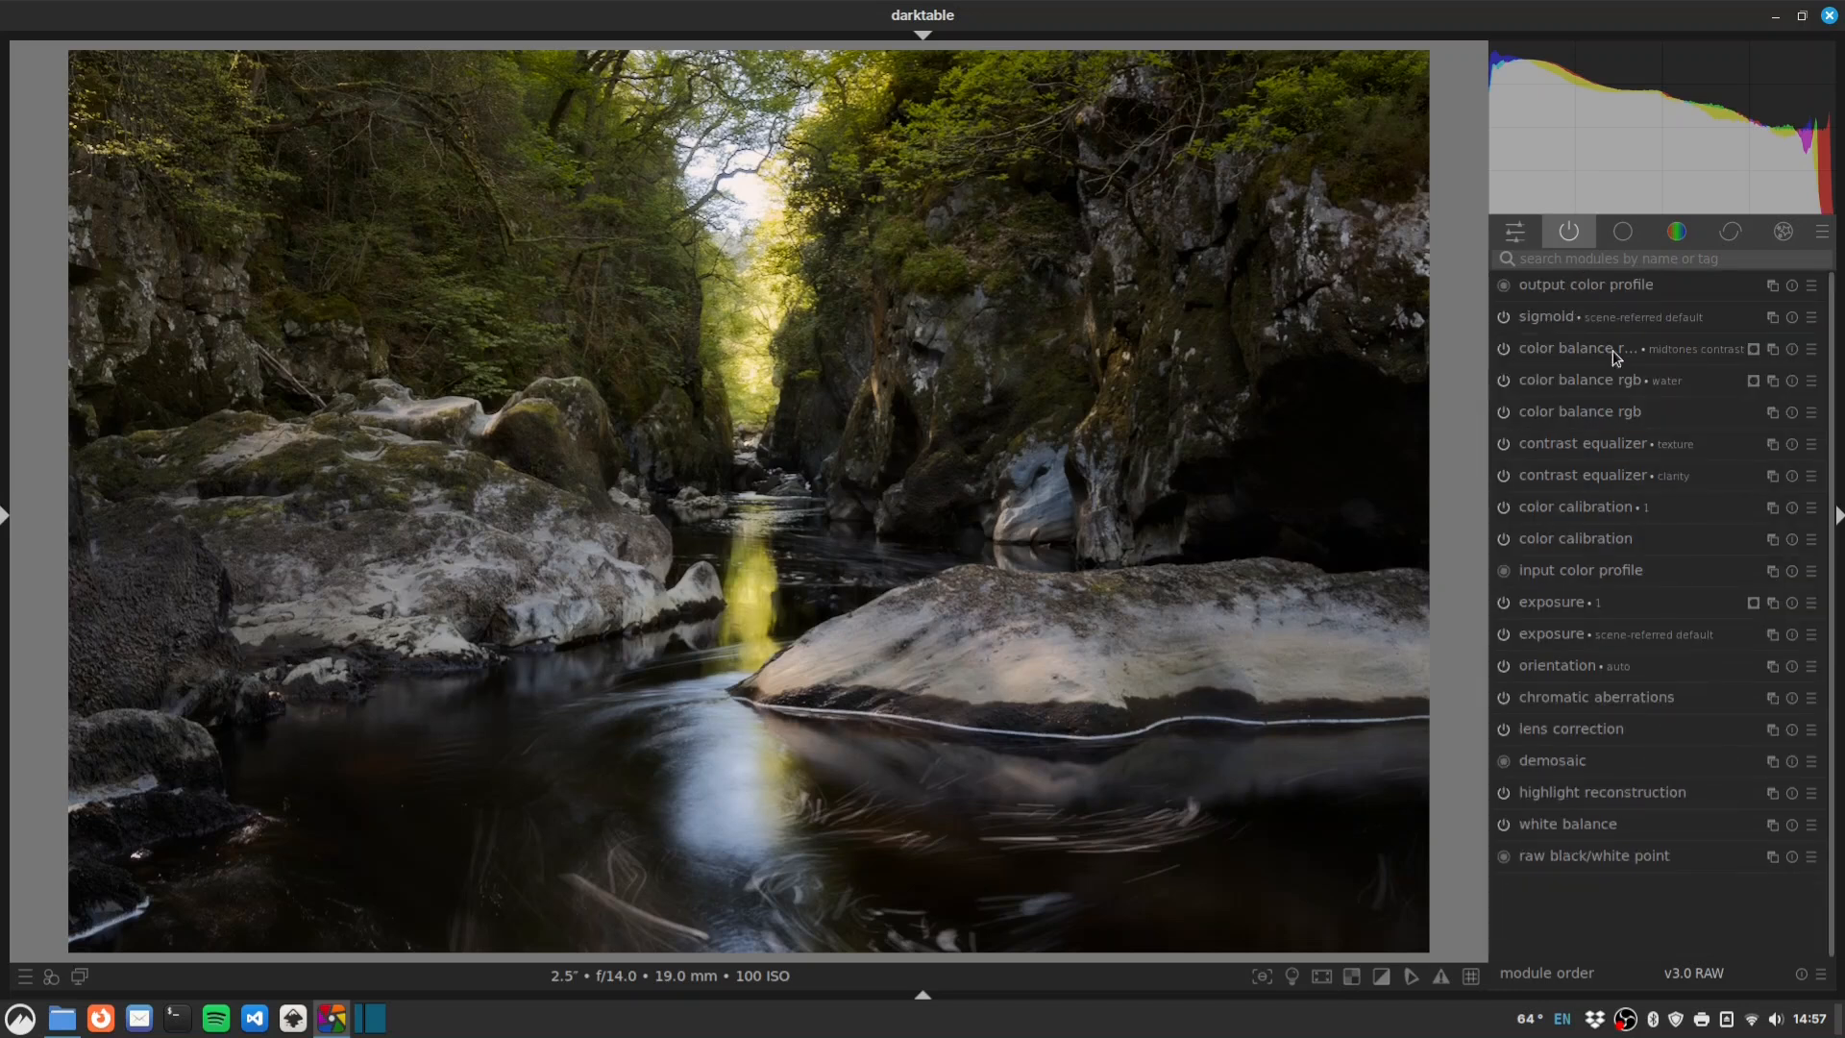
Raise sigmoid's display target black to 0.1014%, and lower the masked exposure instance to -1.032 EV.
click(1555, 319)
click(1530, 471)
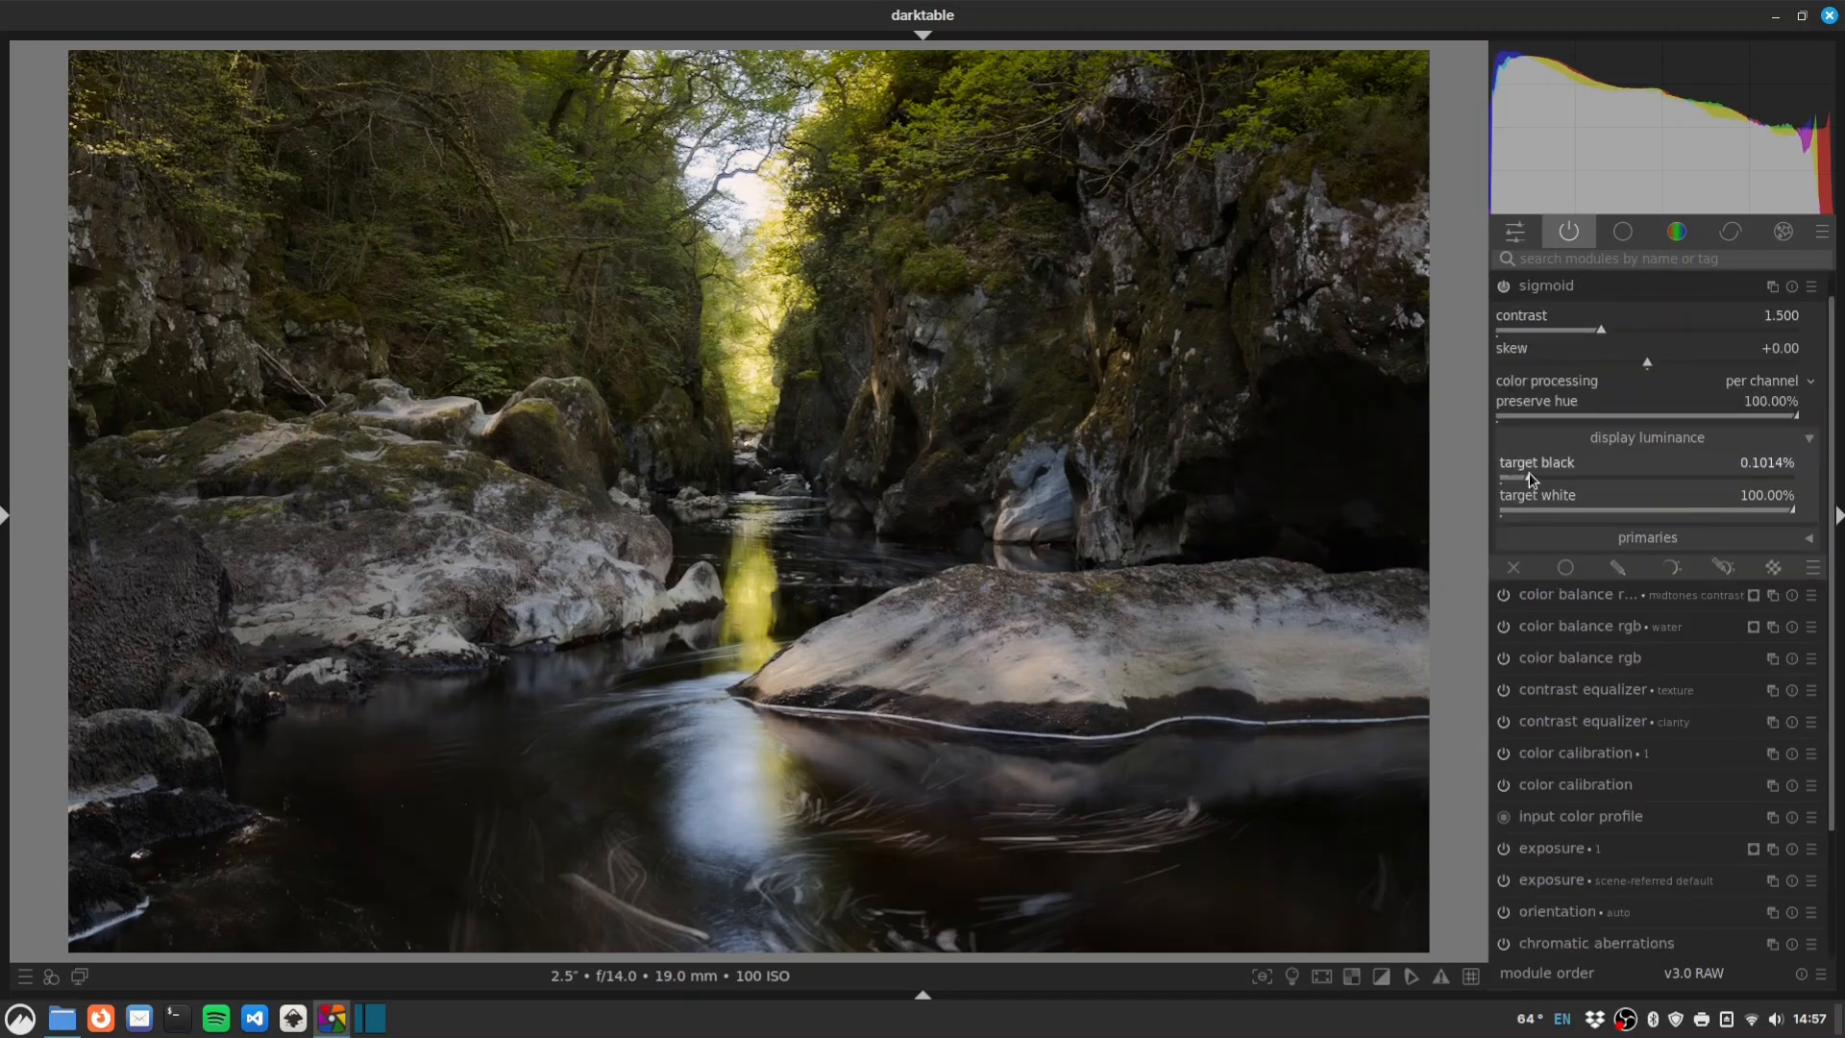
scroll(1528, 471, up, 1)
click(1603, 286)
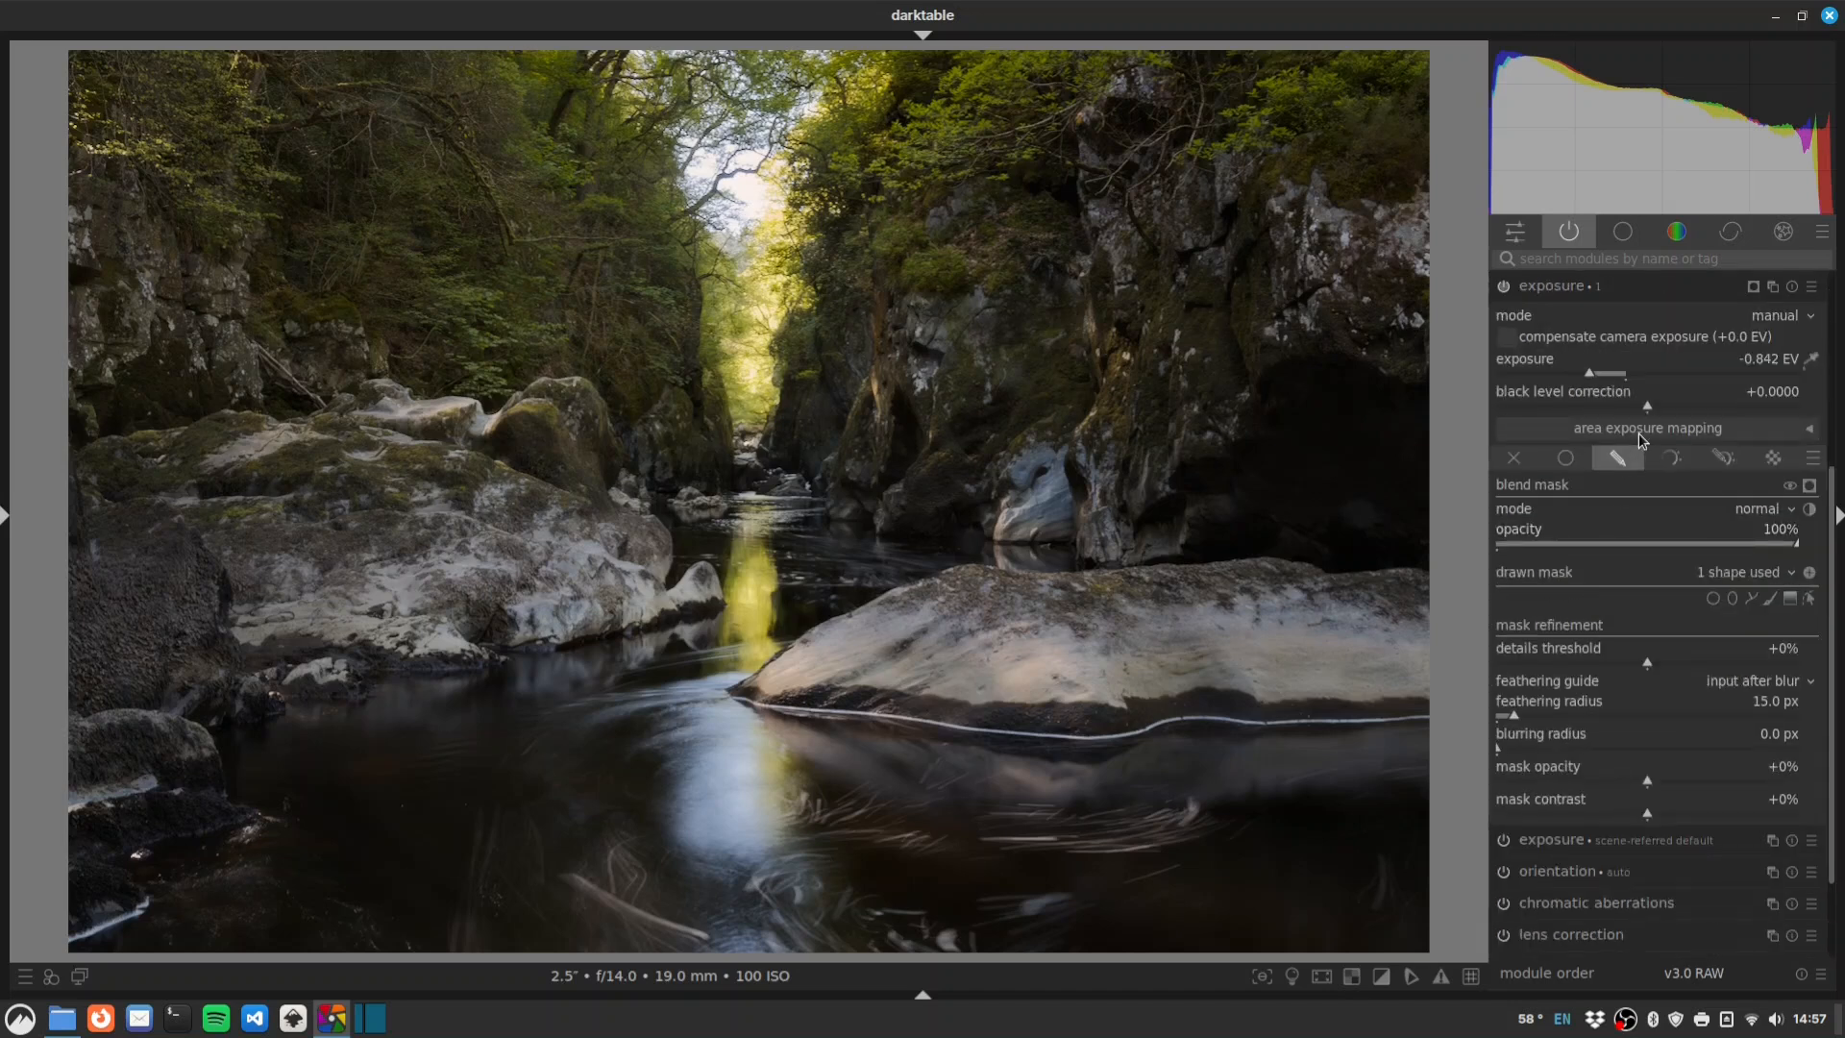
drag(1586, 372, 1581, 375)
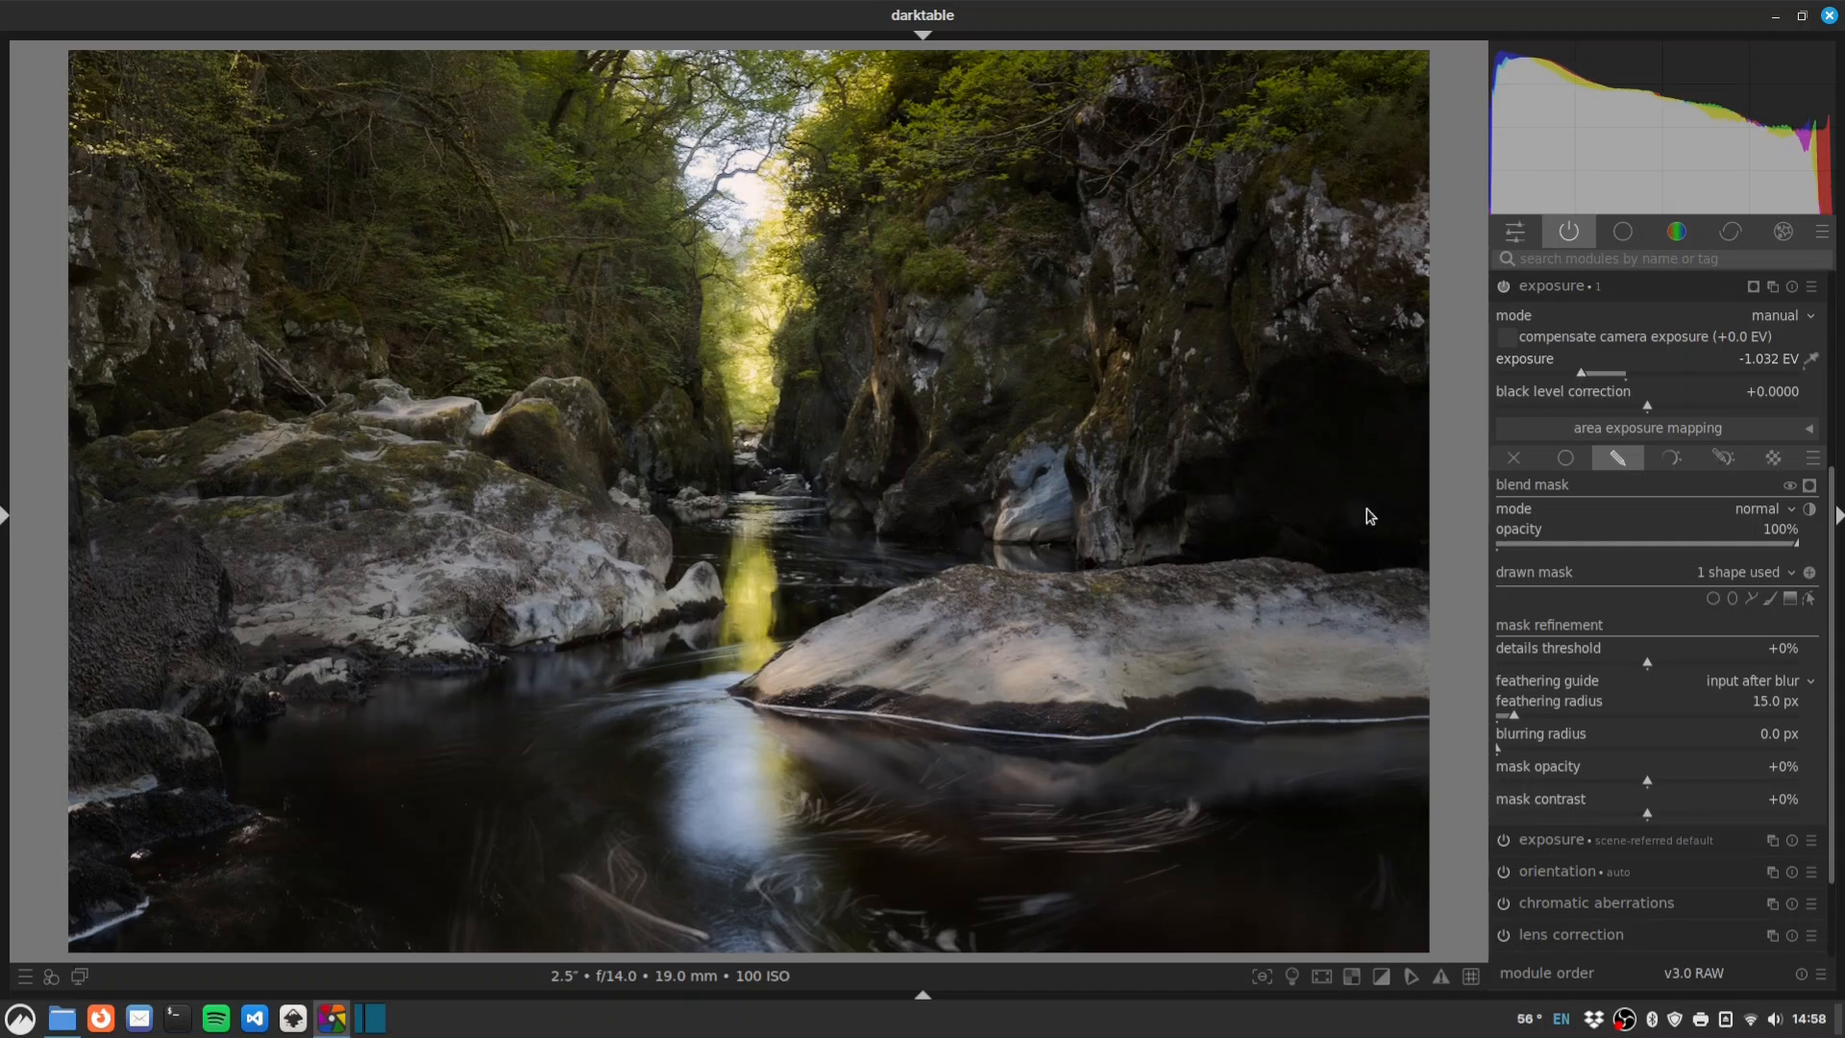
Inspect the faint light spot in the dark rock shadow up close, and enable the retouch module.
middle_click(1370, 516)
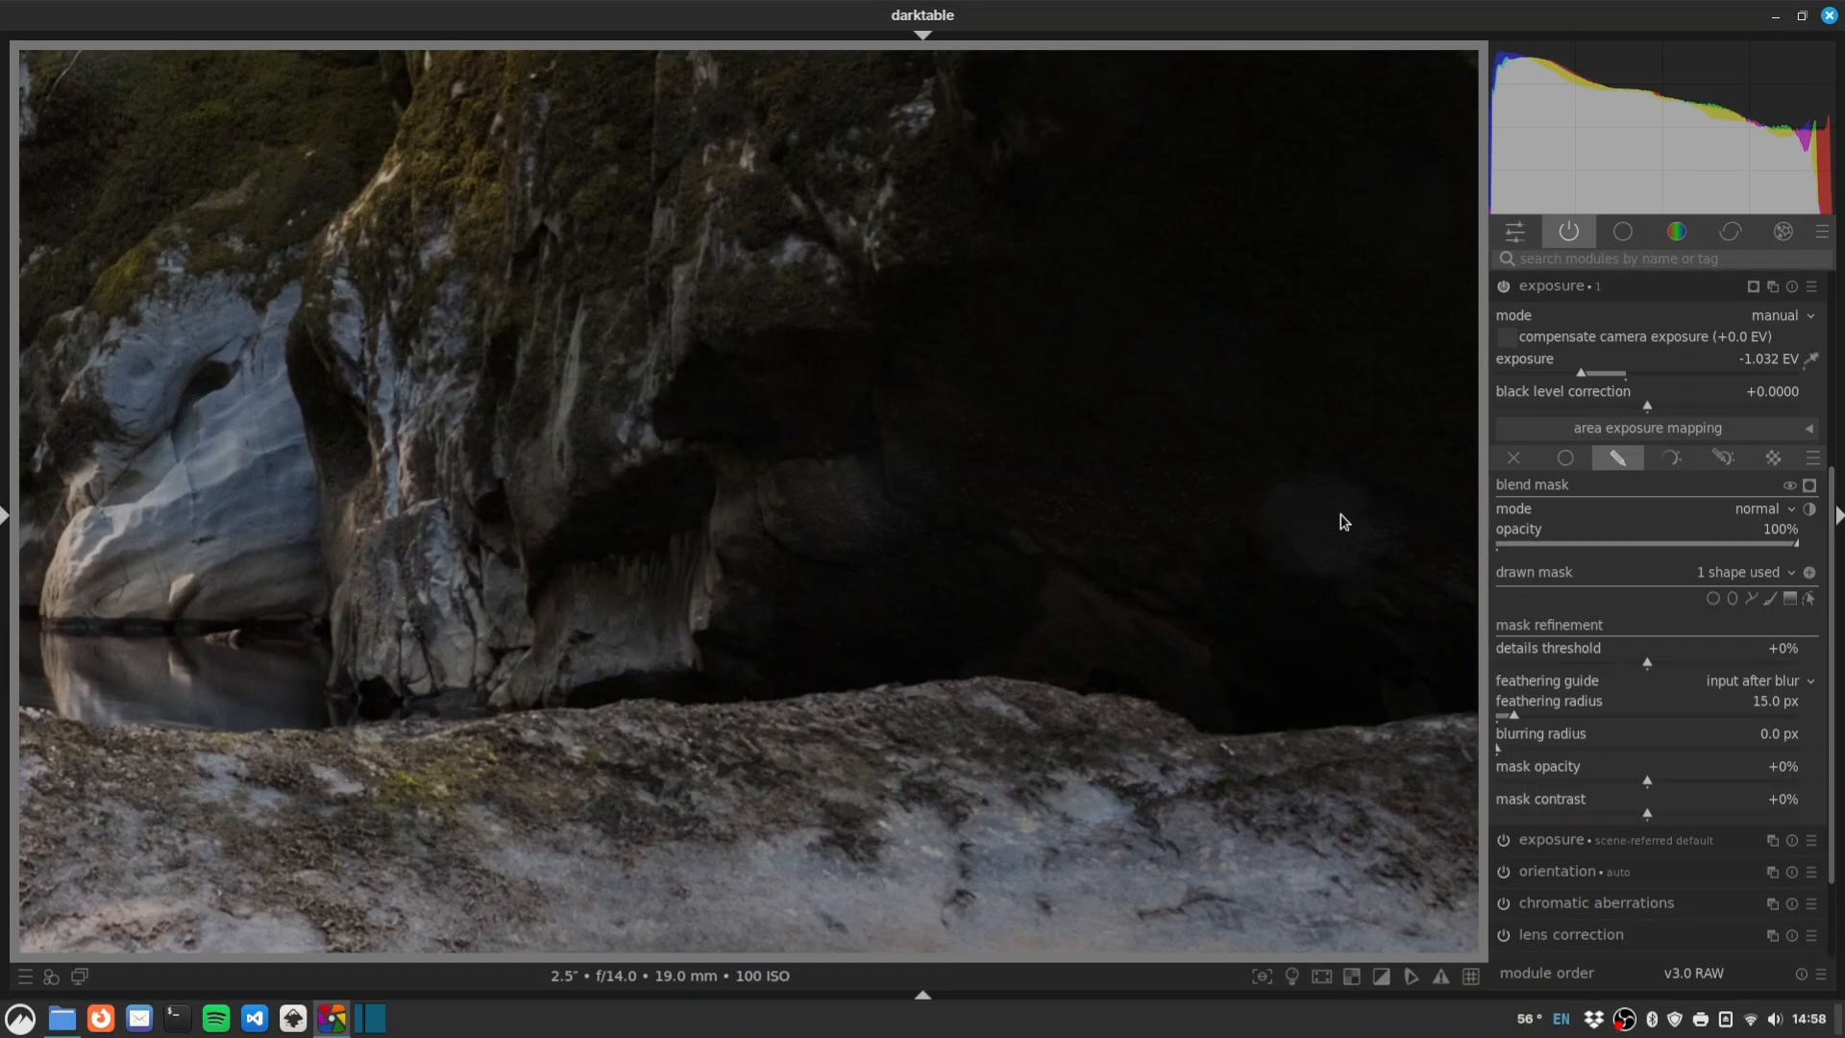
click(1561, 259)
text(retouch)
click(1507, 286)
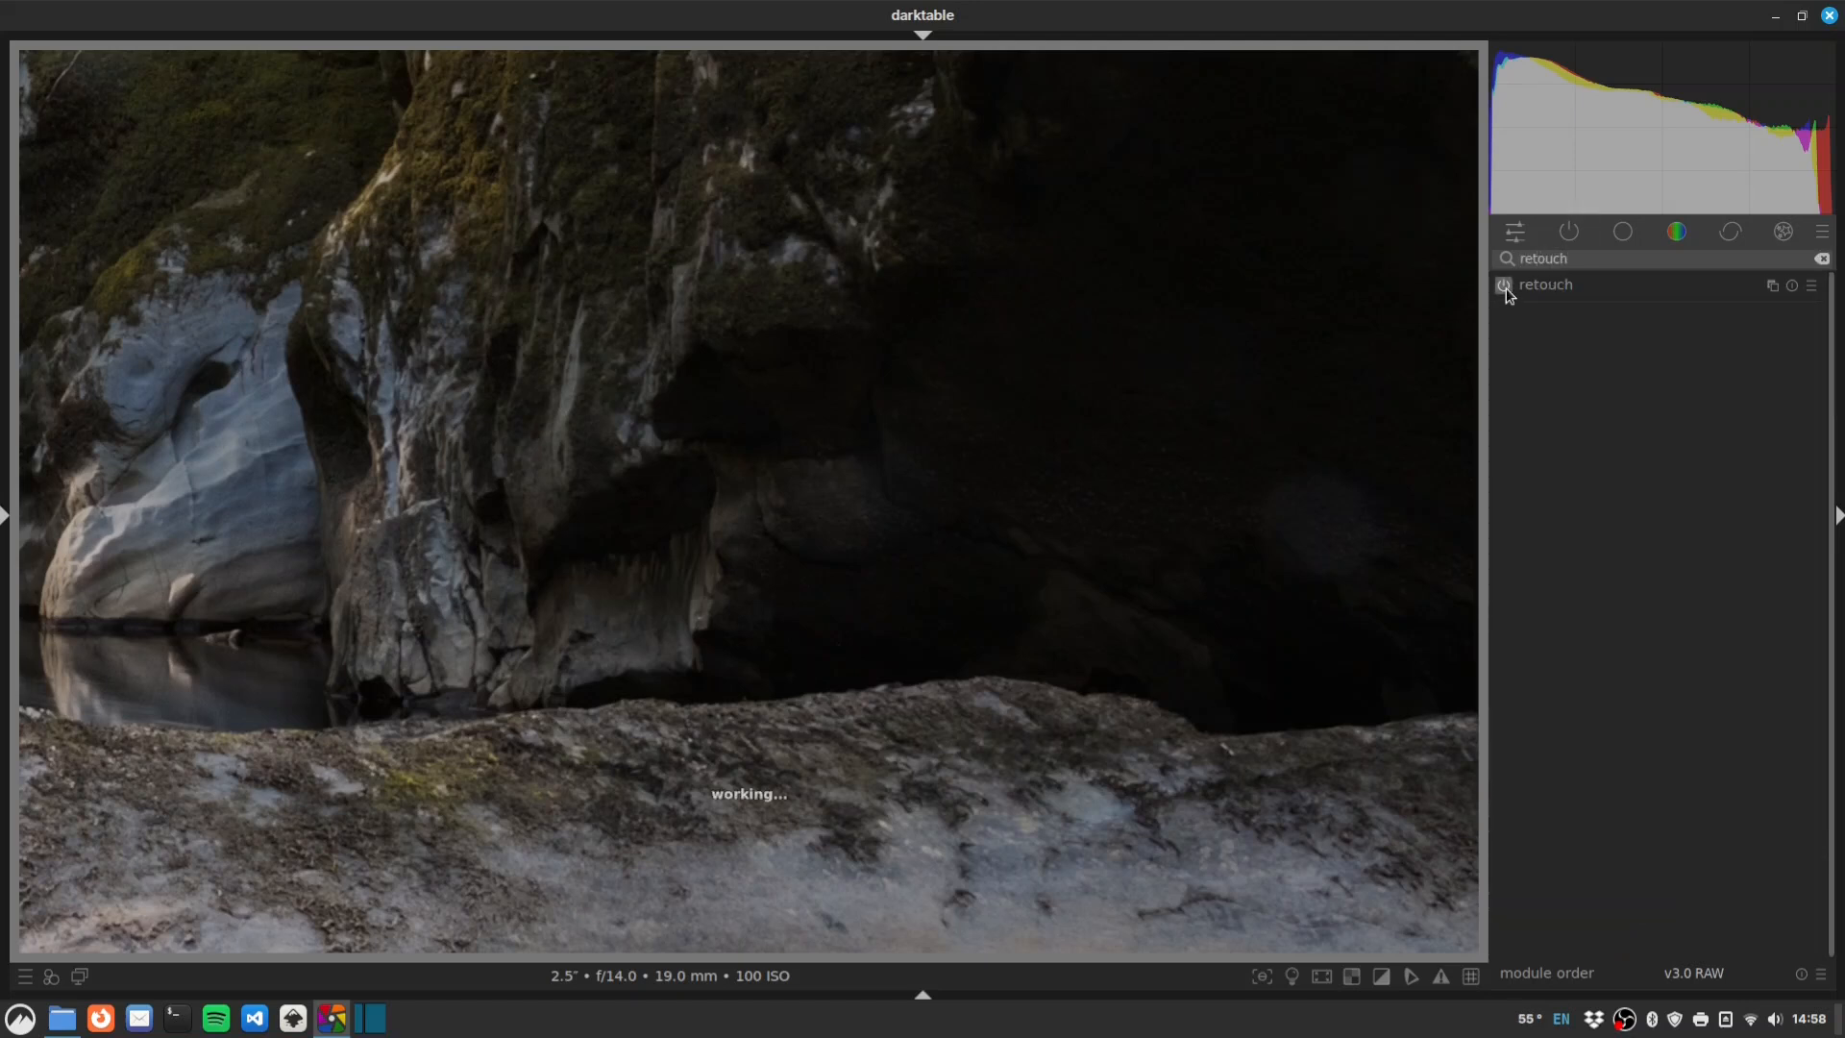
click(1528, 287)
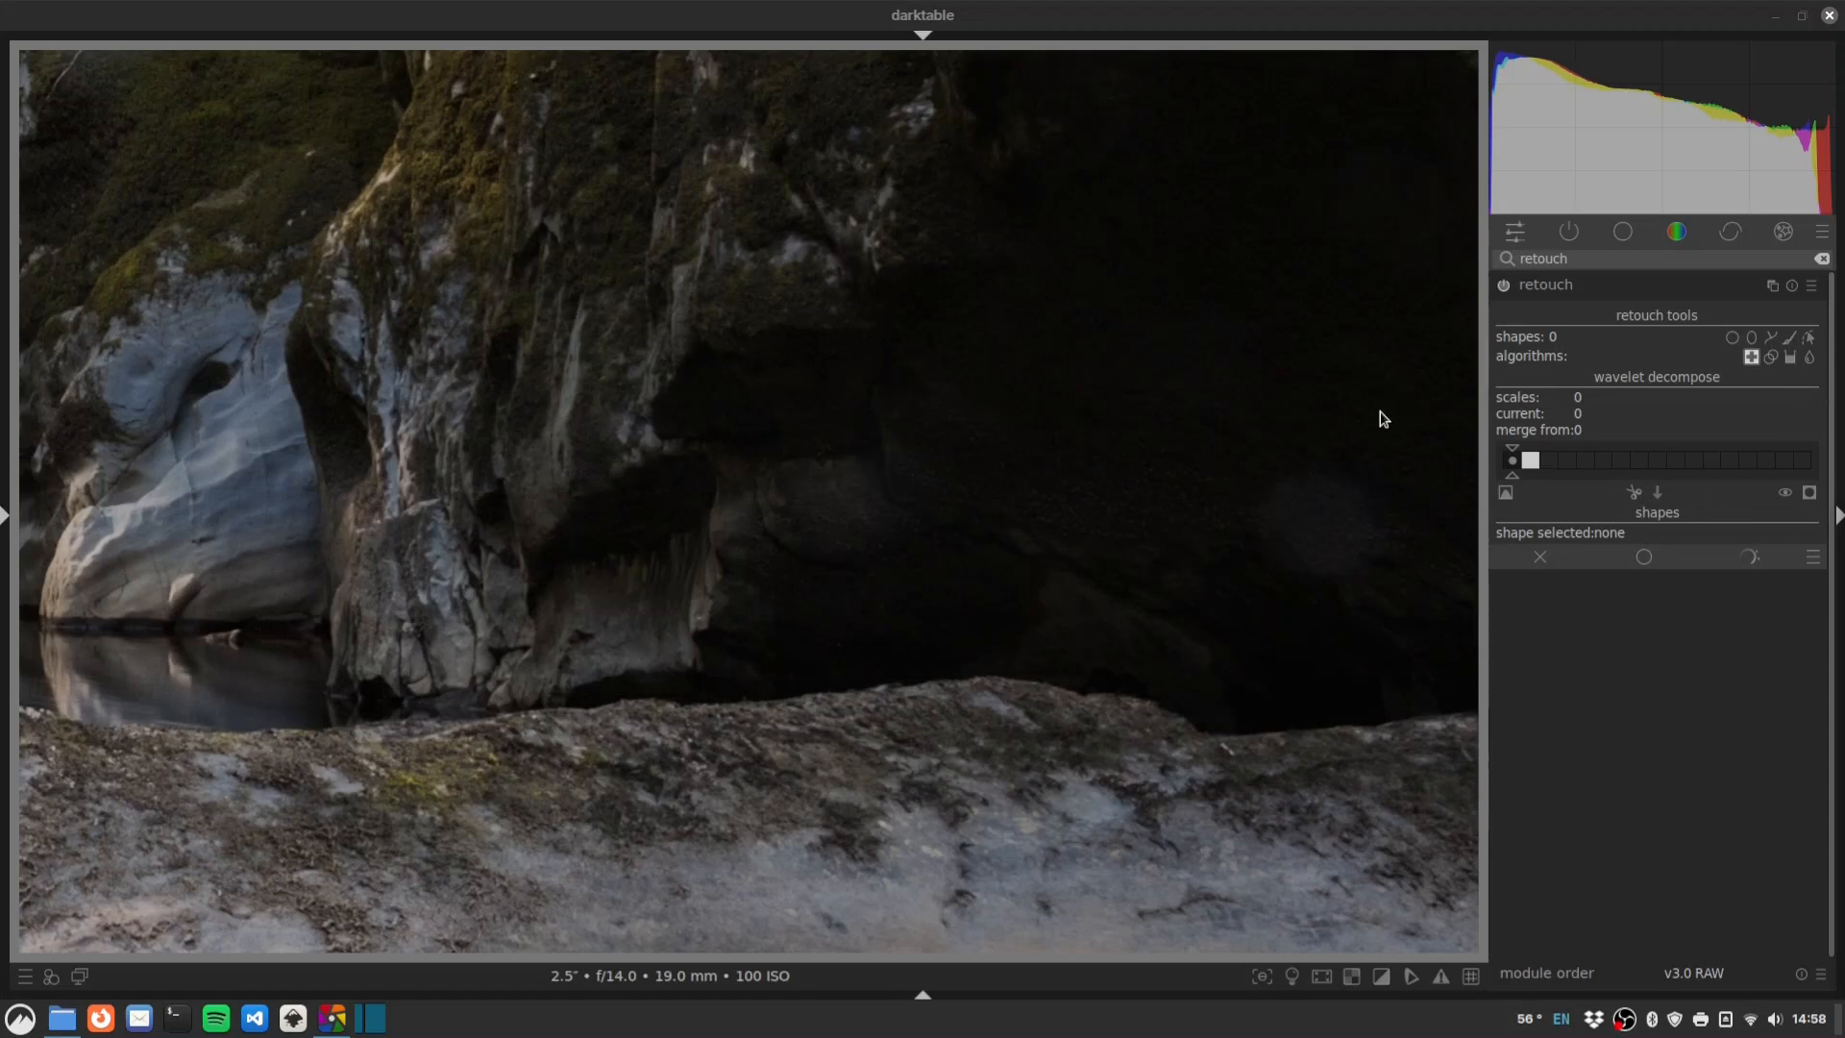
Clone over the light spot with a circle of 1.93% size, sampling from the dark rock just above it.
click(1776, 357)
click(1733, 338)
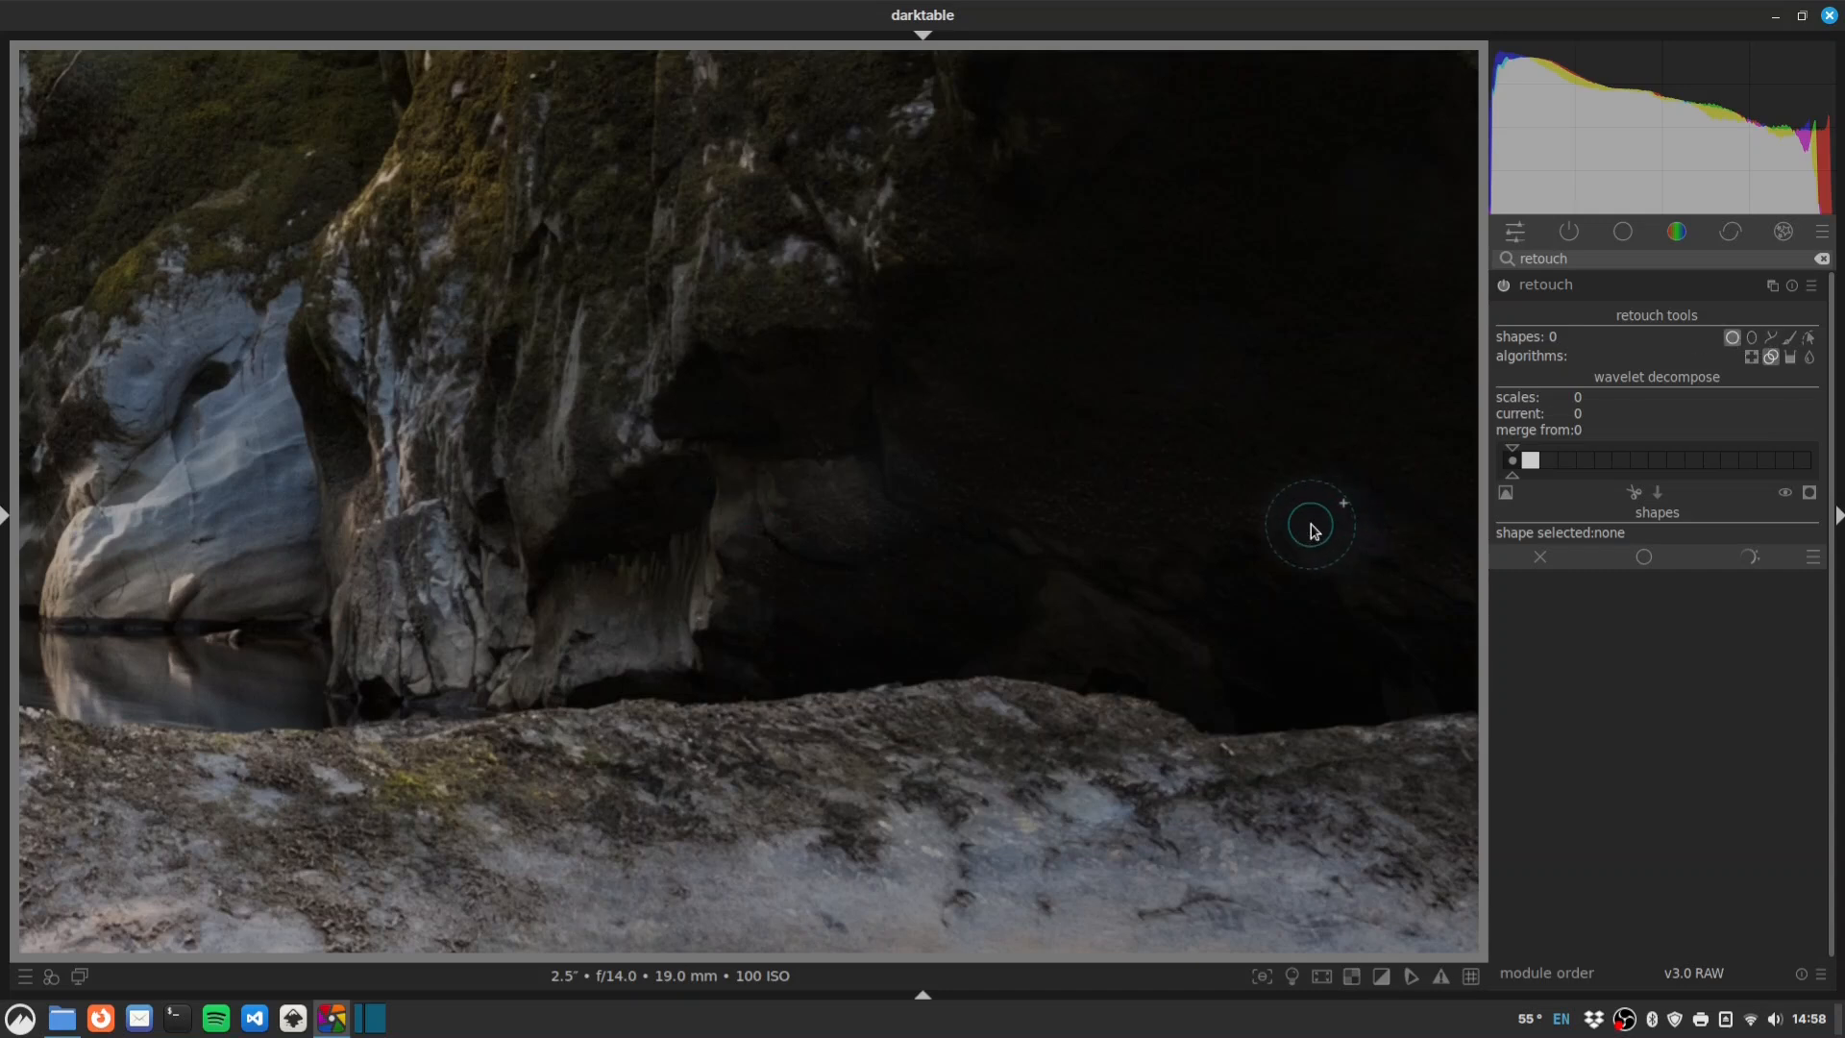
scroll(1313, 529, up, 8)
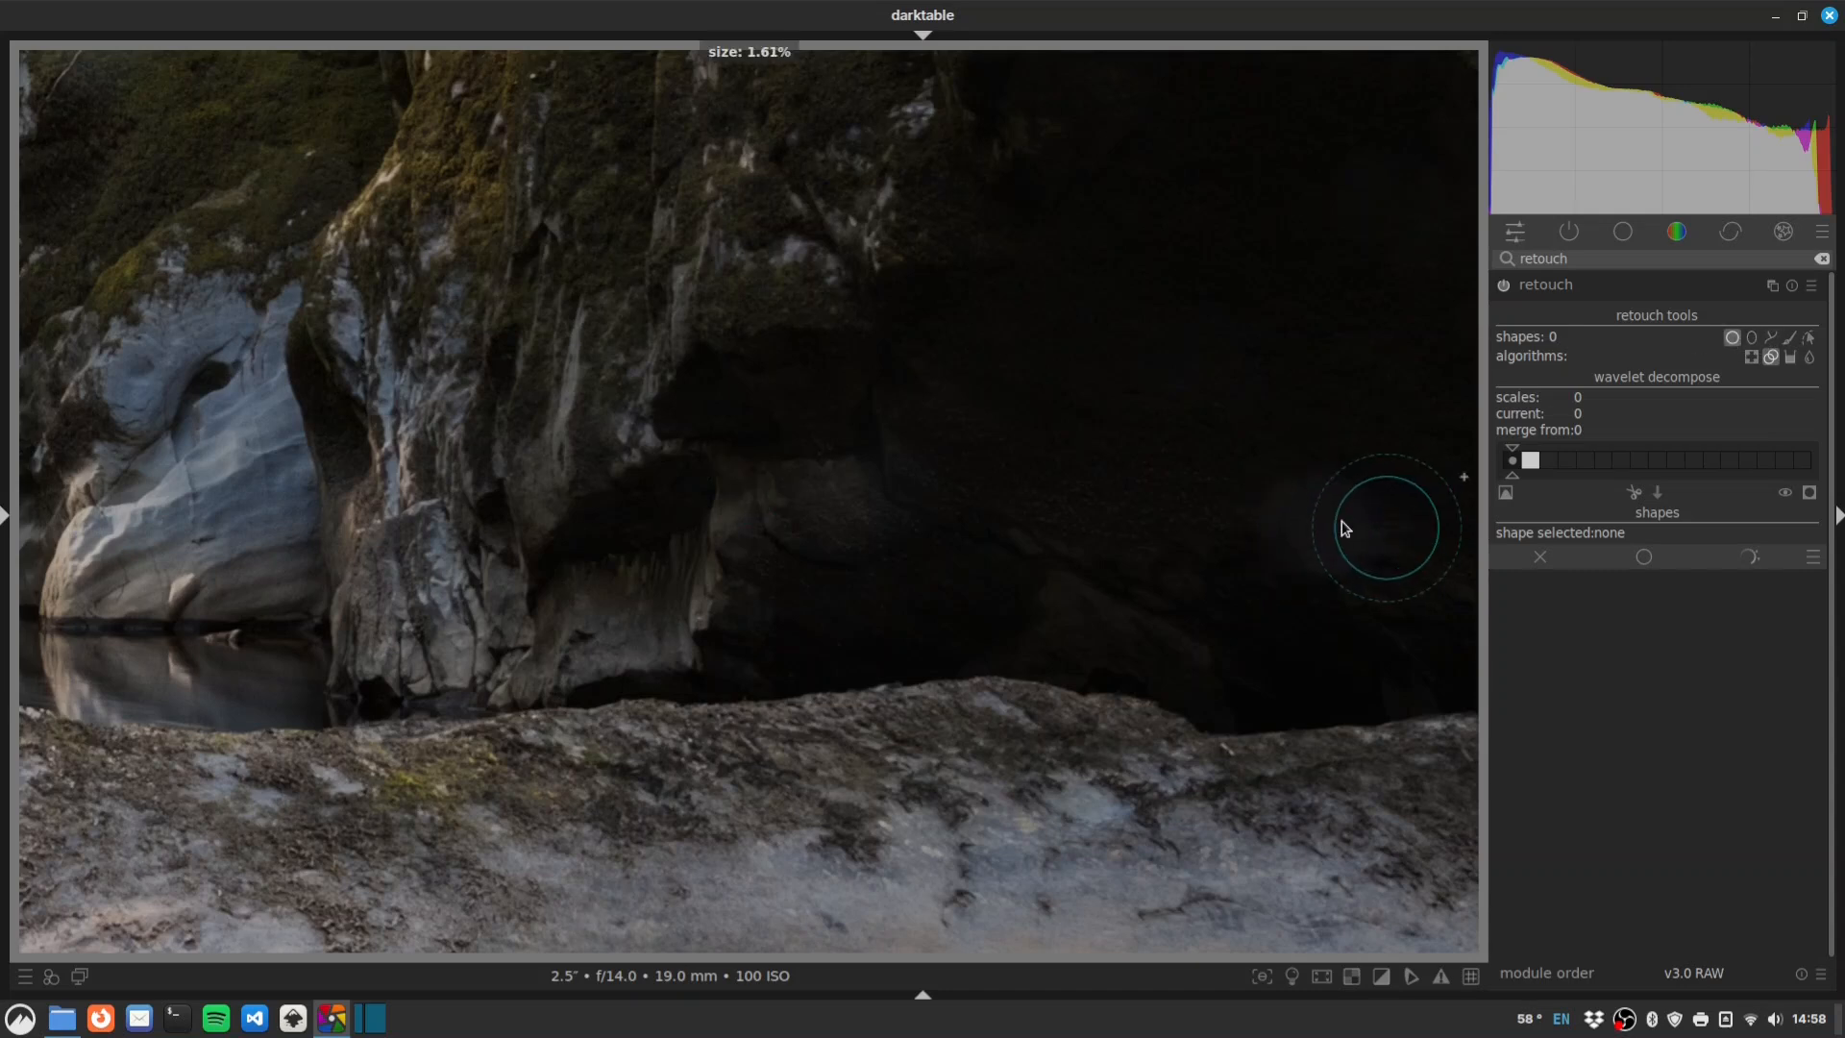
click(1313, 531)
drag(1429, 466, 1380, 379)
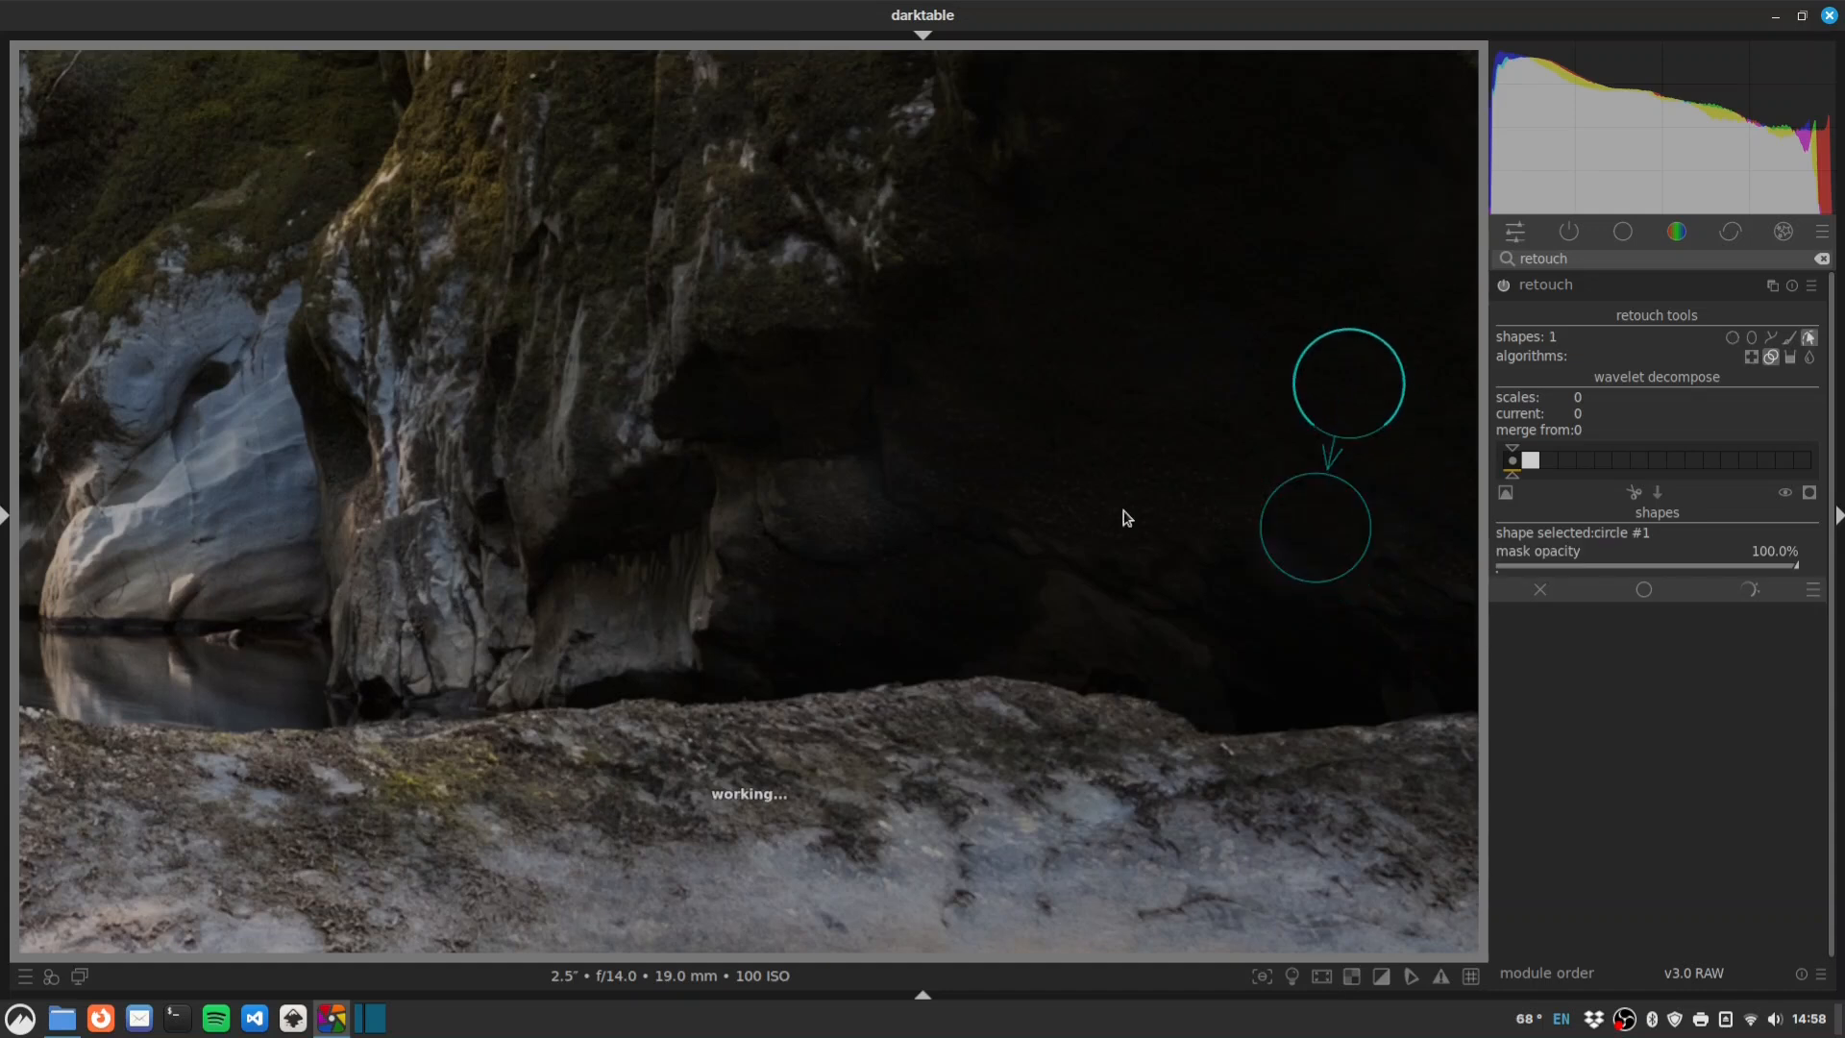
scroll(1342, 540, up, 2)
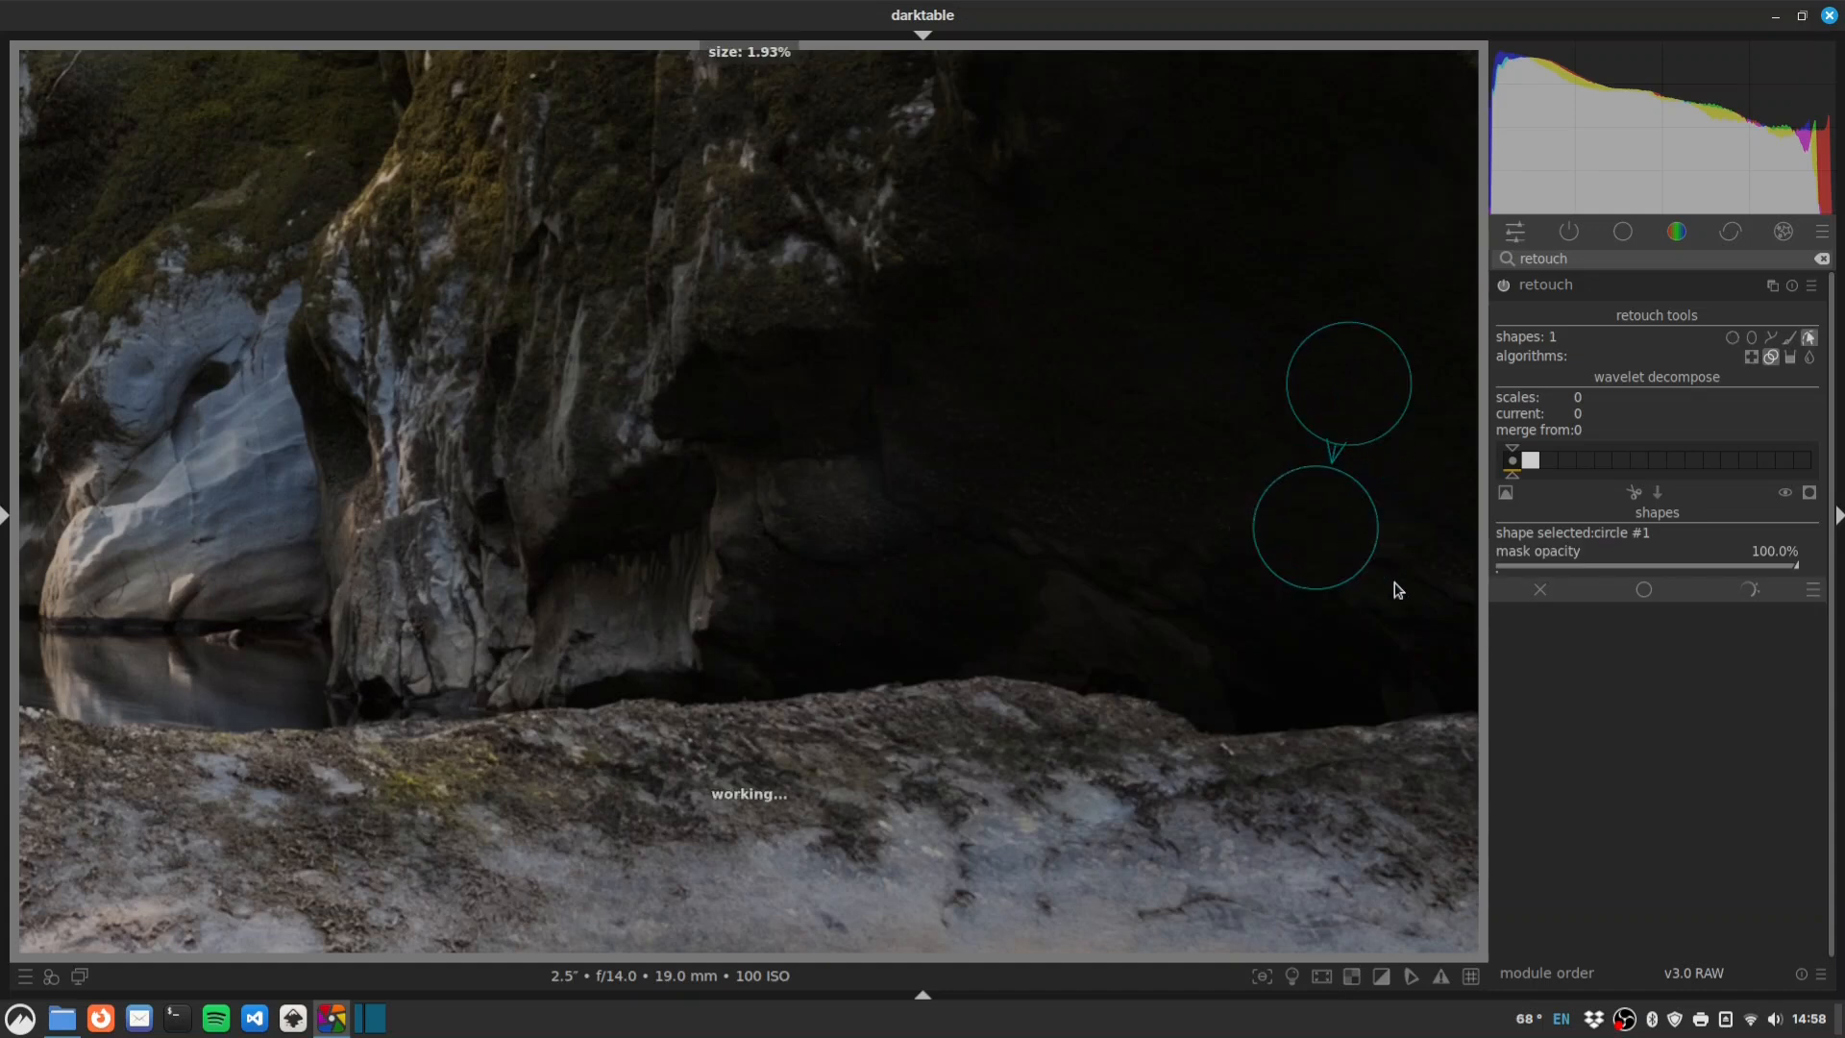
Add a heal circle over the same spot, sampling from the rock to its left, and centre it on the first circle.
click(1751, 357)
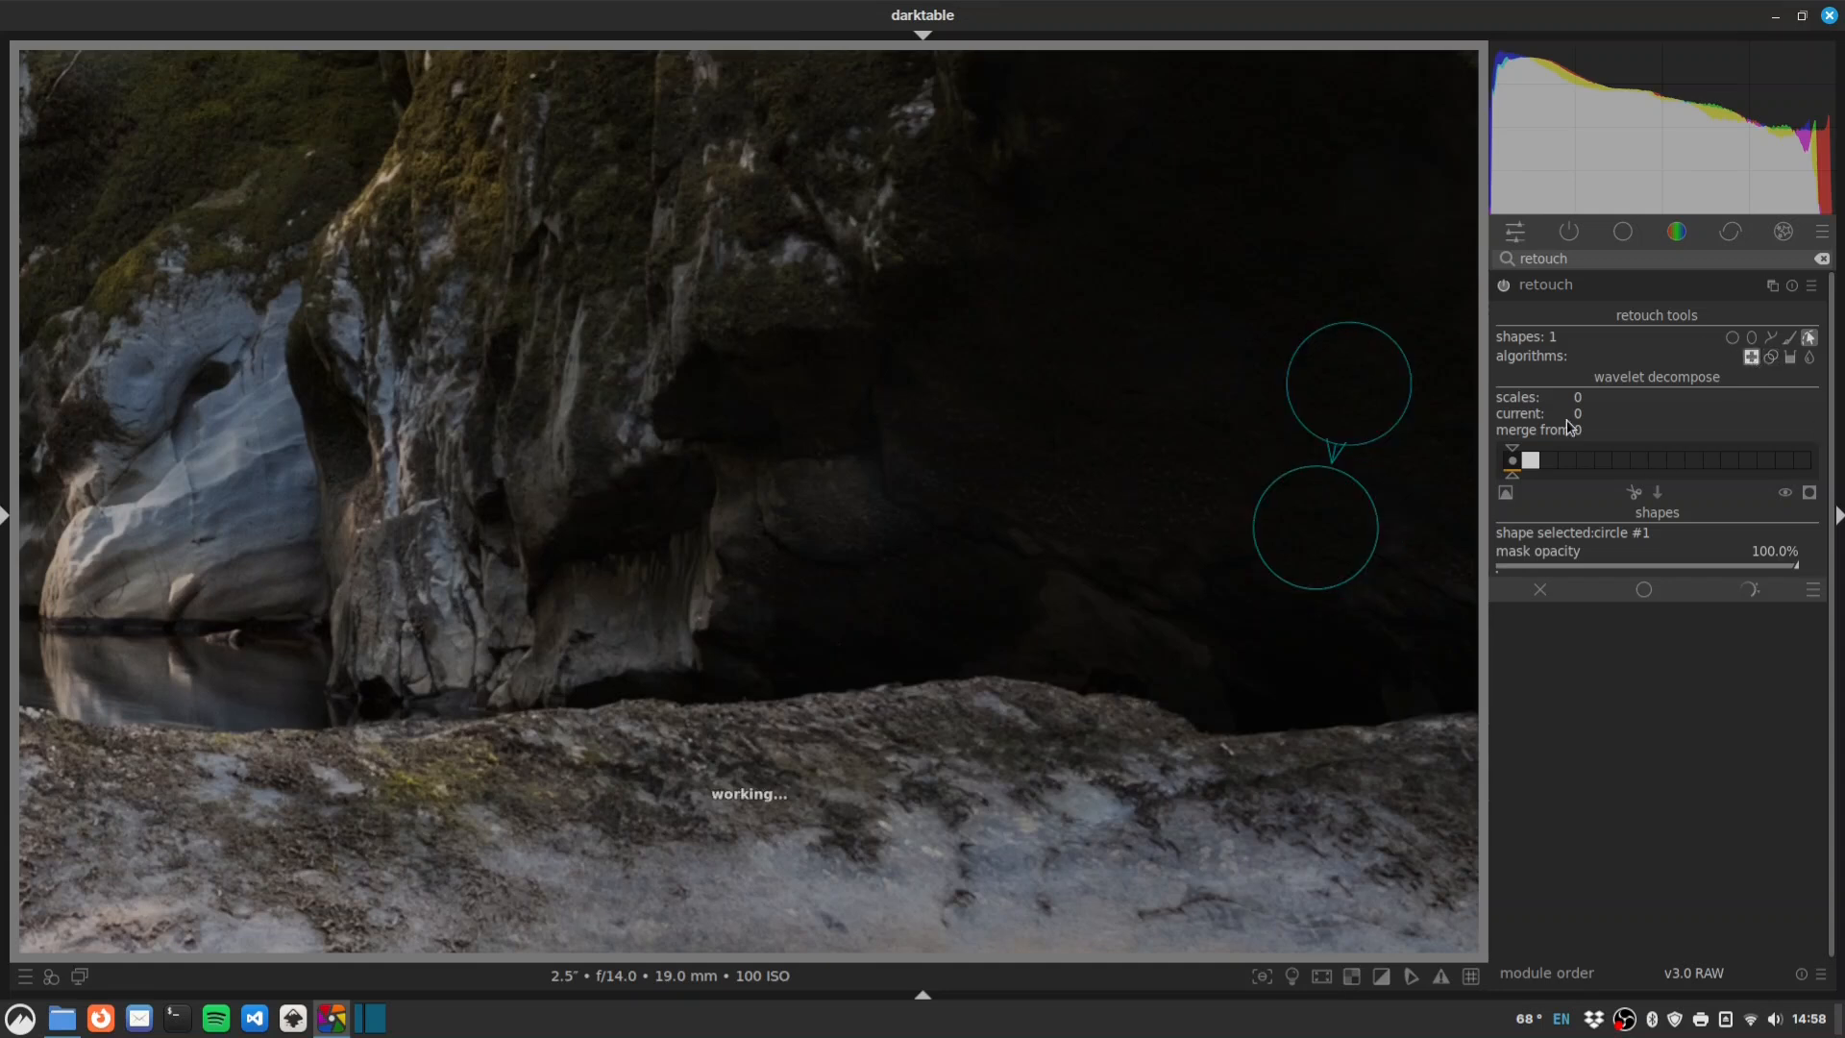
click(1732, 338)
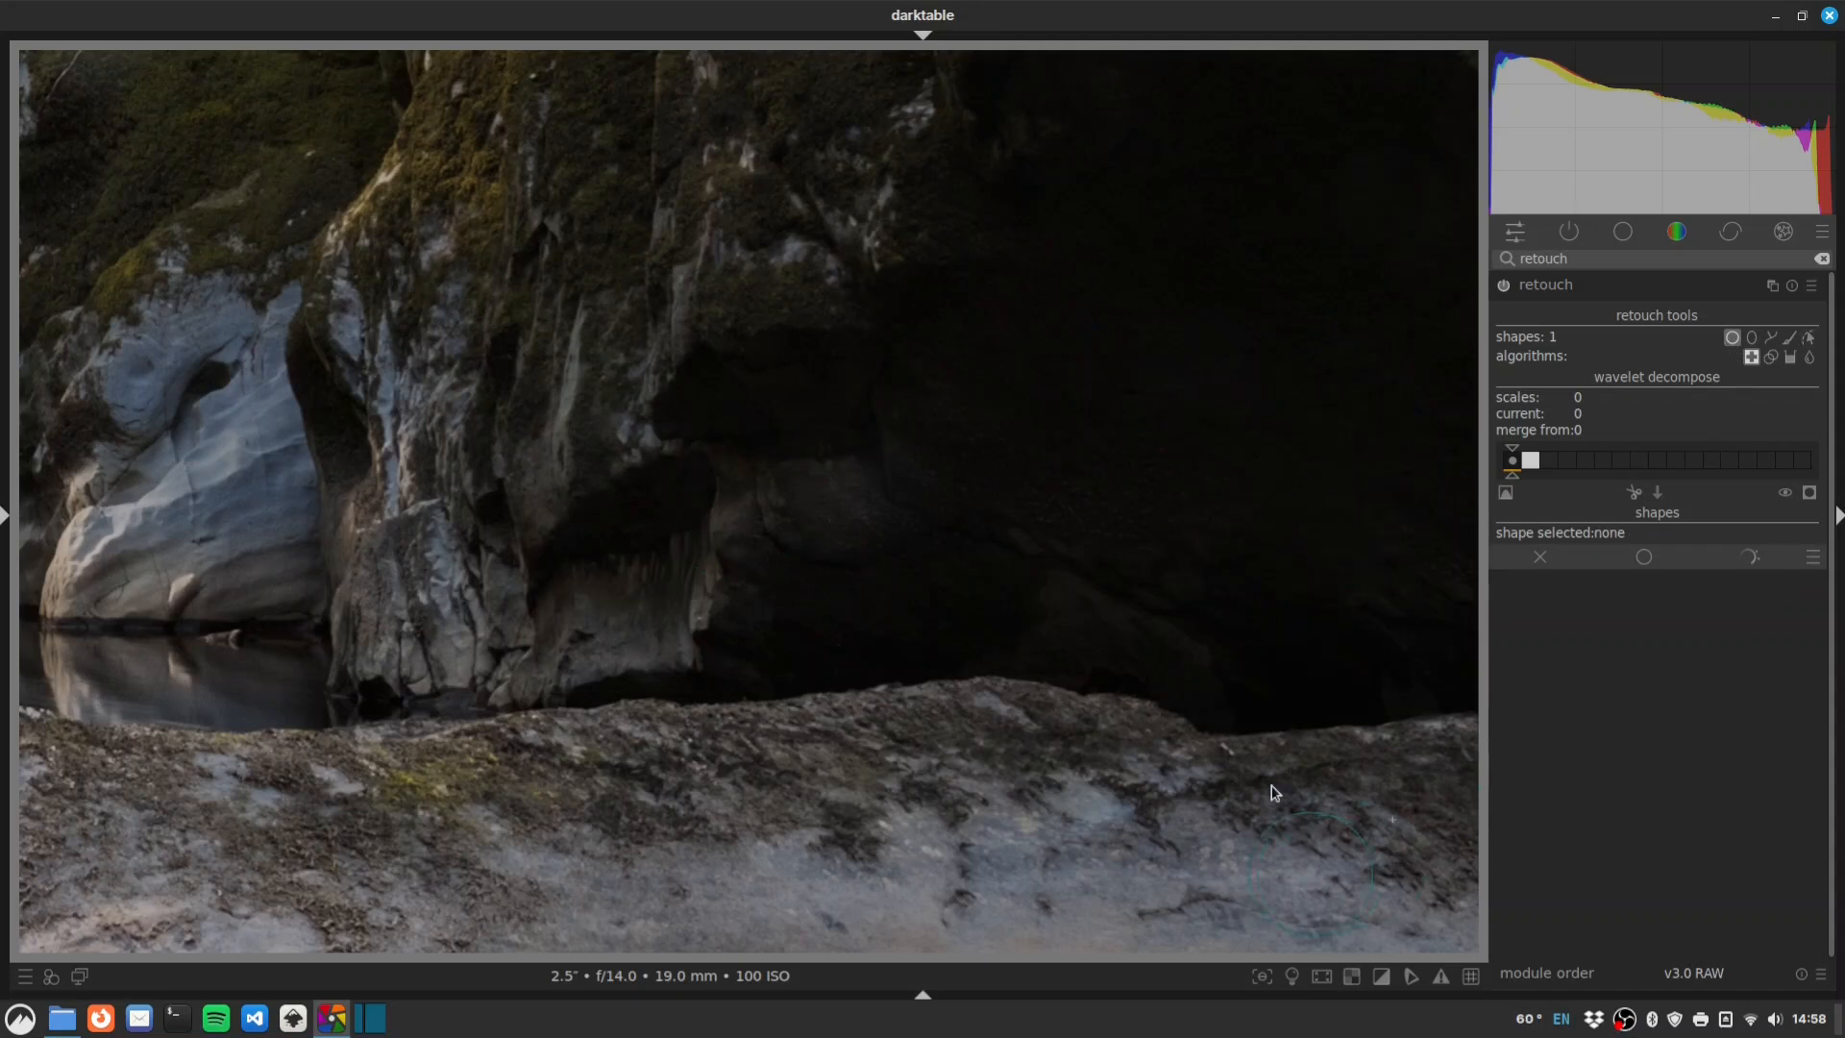
click(1317, 536)
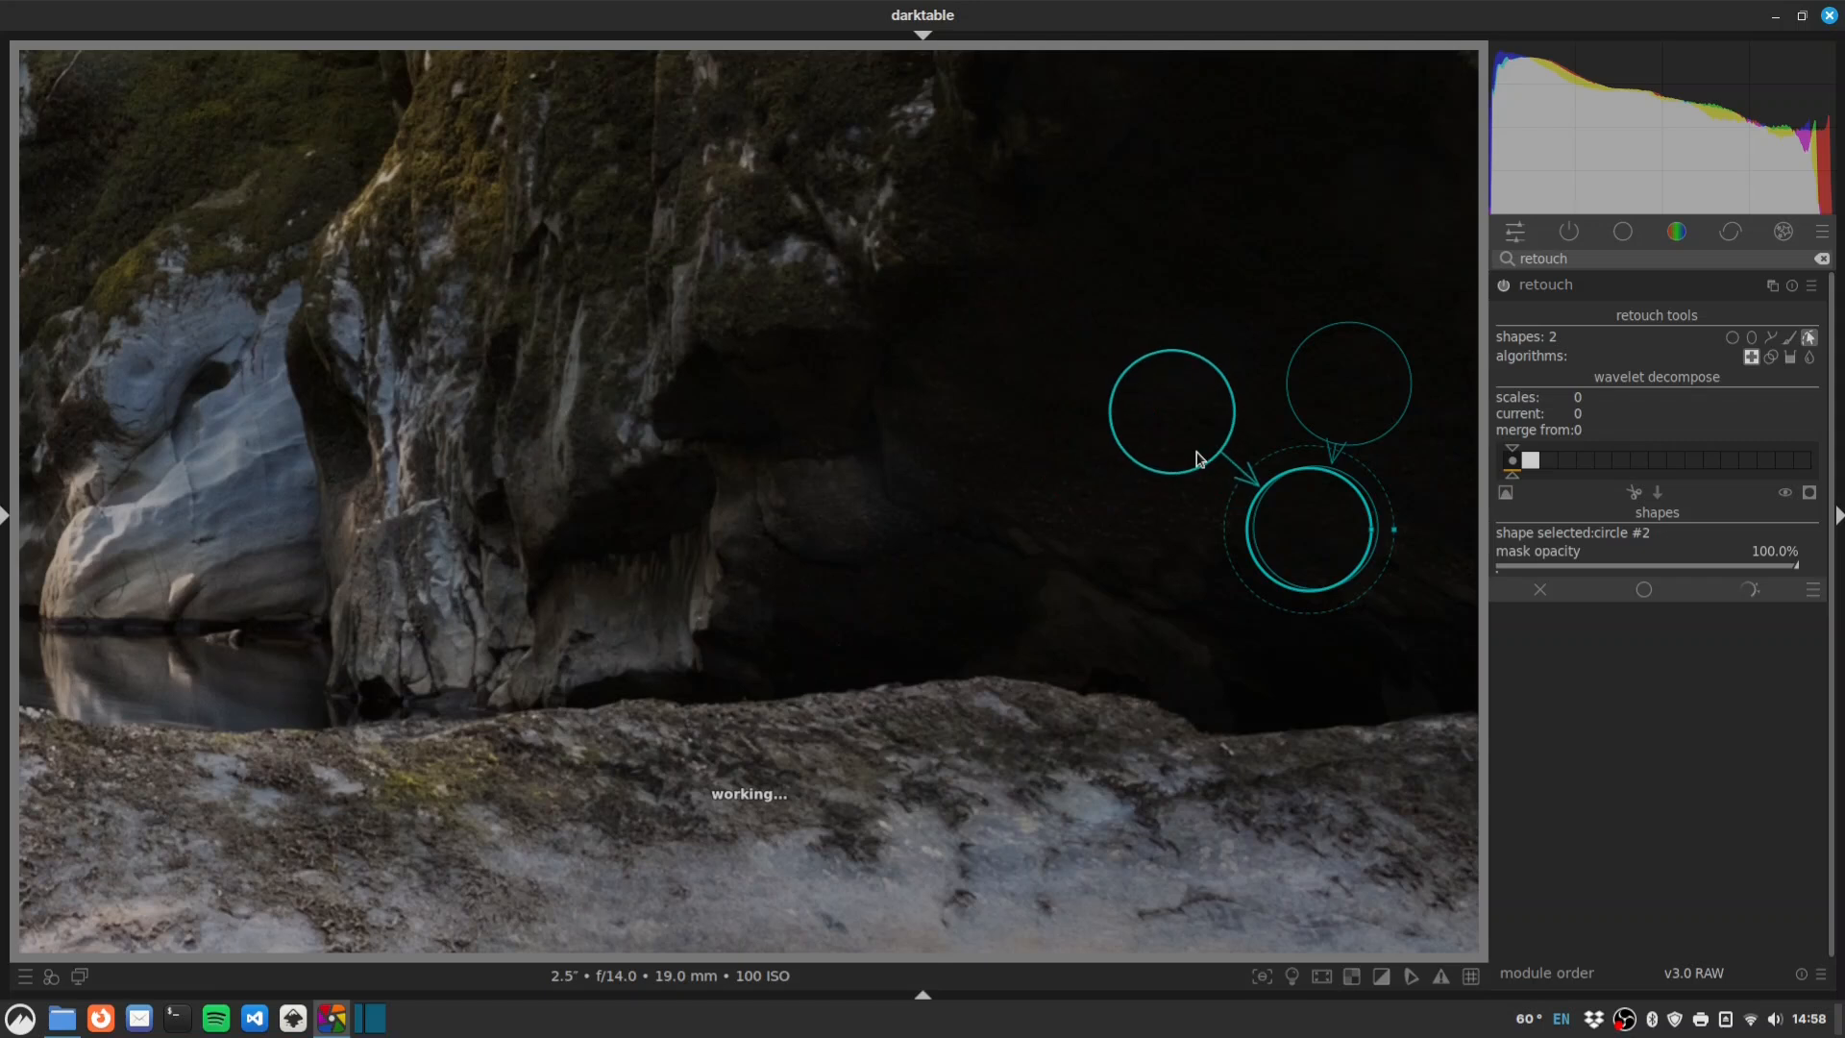
drag(1198, 505, 1197, 504)
drag(1297, 533, 1304, 542)
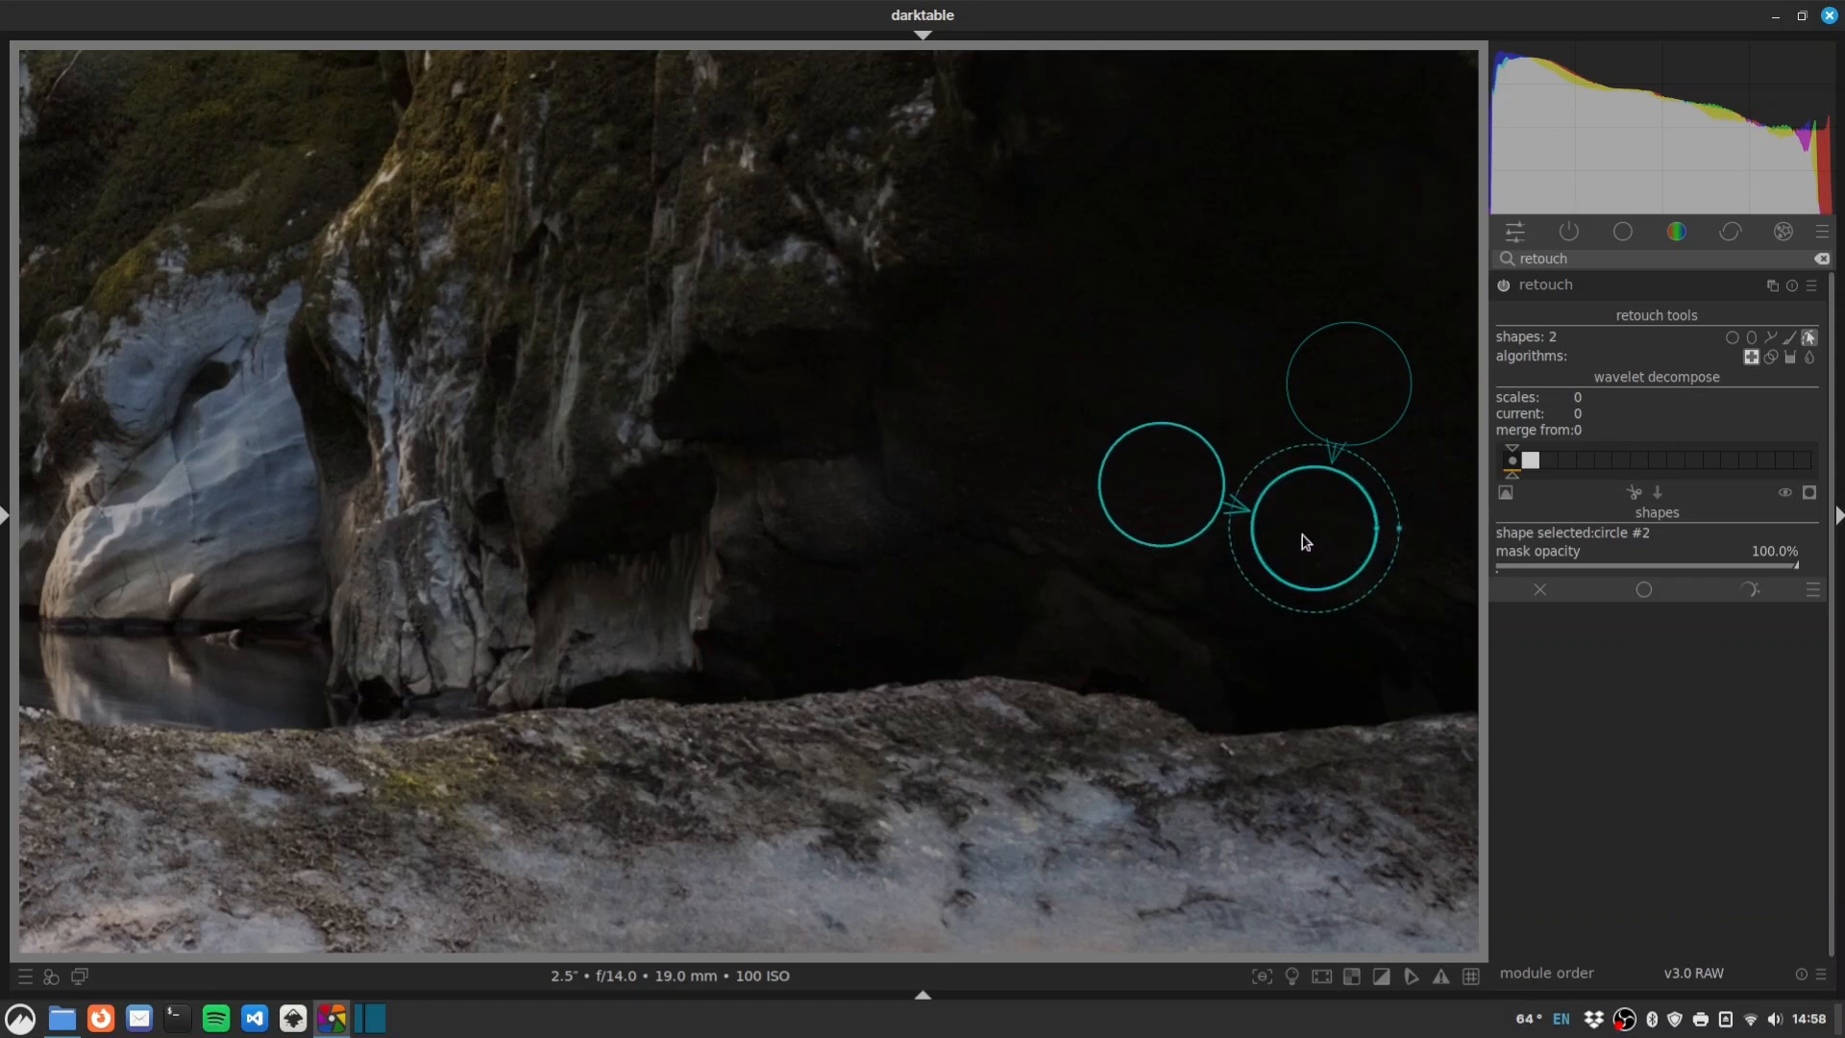
Enlarge the heal circle slightly and widen its feather, then hide the retouch shapes and check the cleaned area.
scroll(1302, 537, up, 1)
shift+scroll(1303, 537, up, 2)
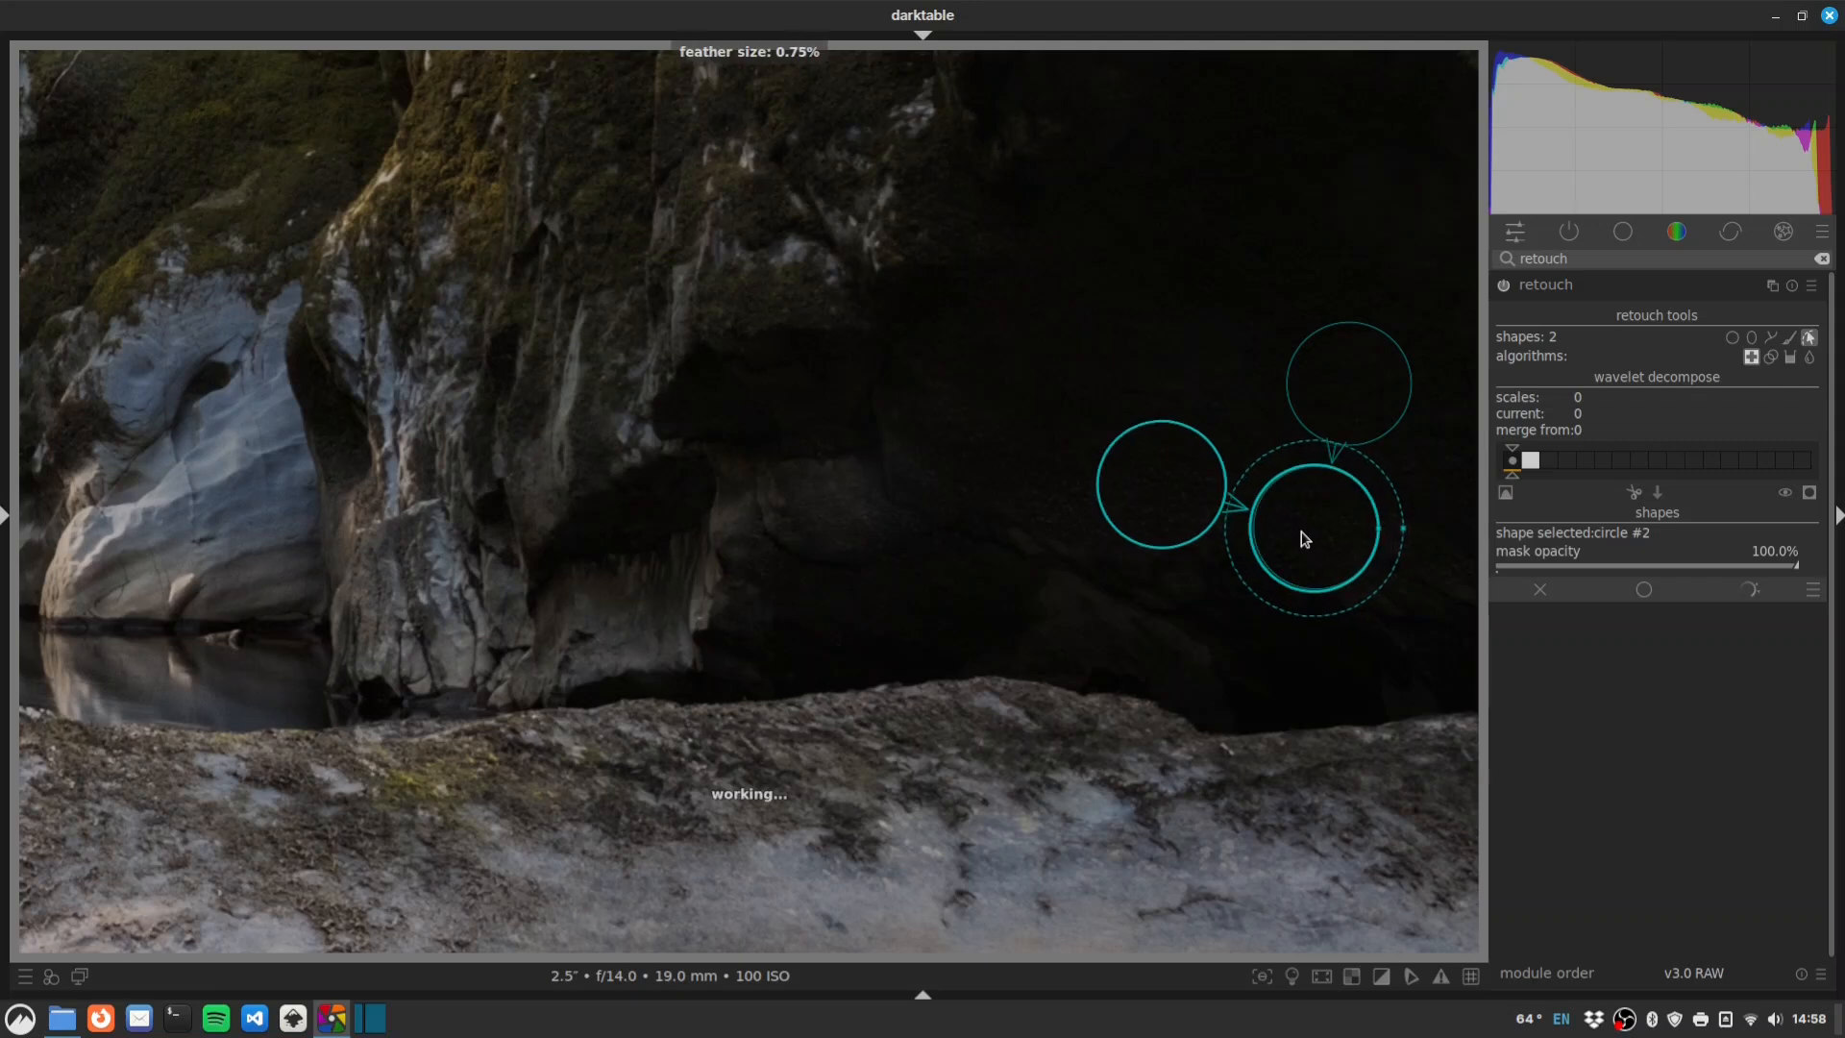
scroll(1303, 536, up, 1)
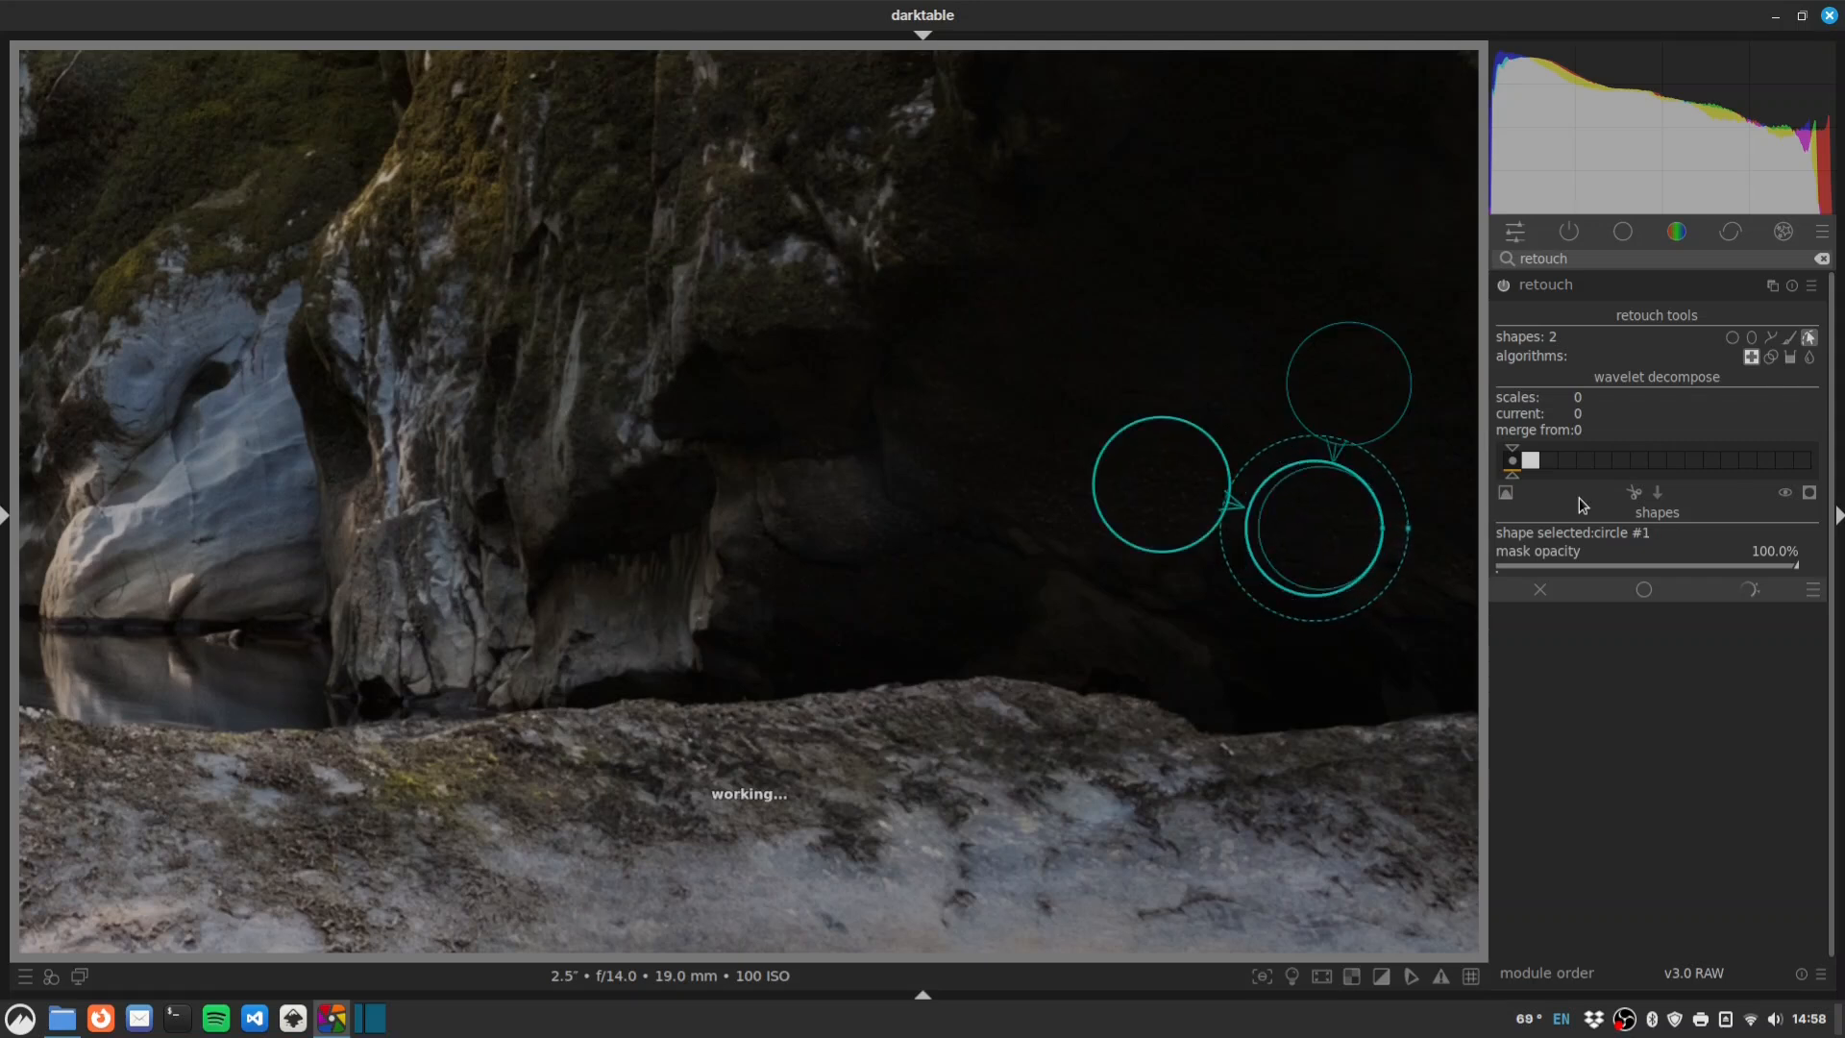
click(1809, 337)
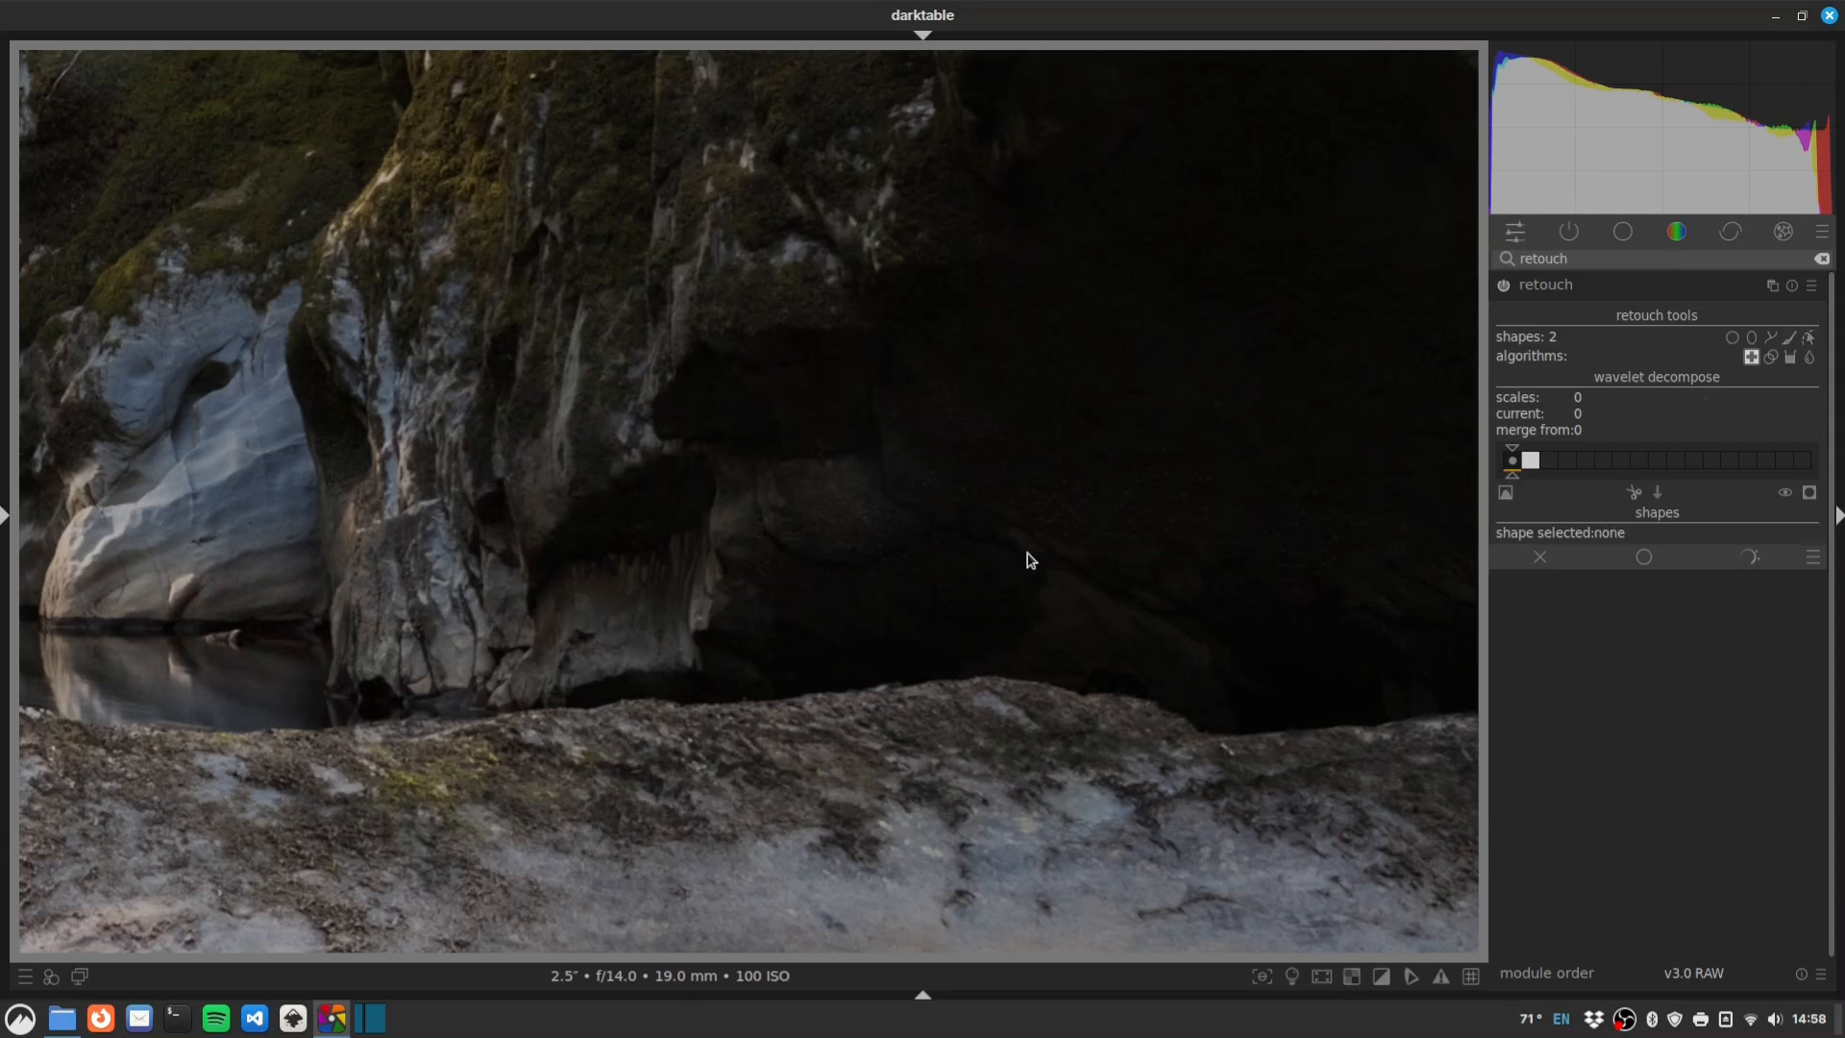
scroll(1160, 475, up, 2)
scroll(1162, 478, down, 2)
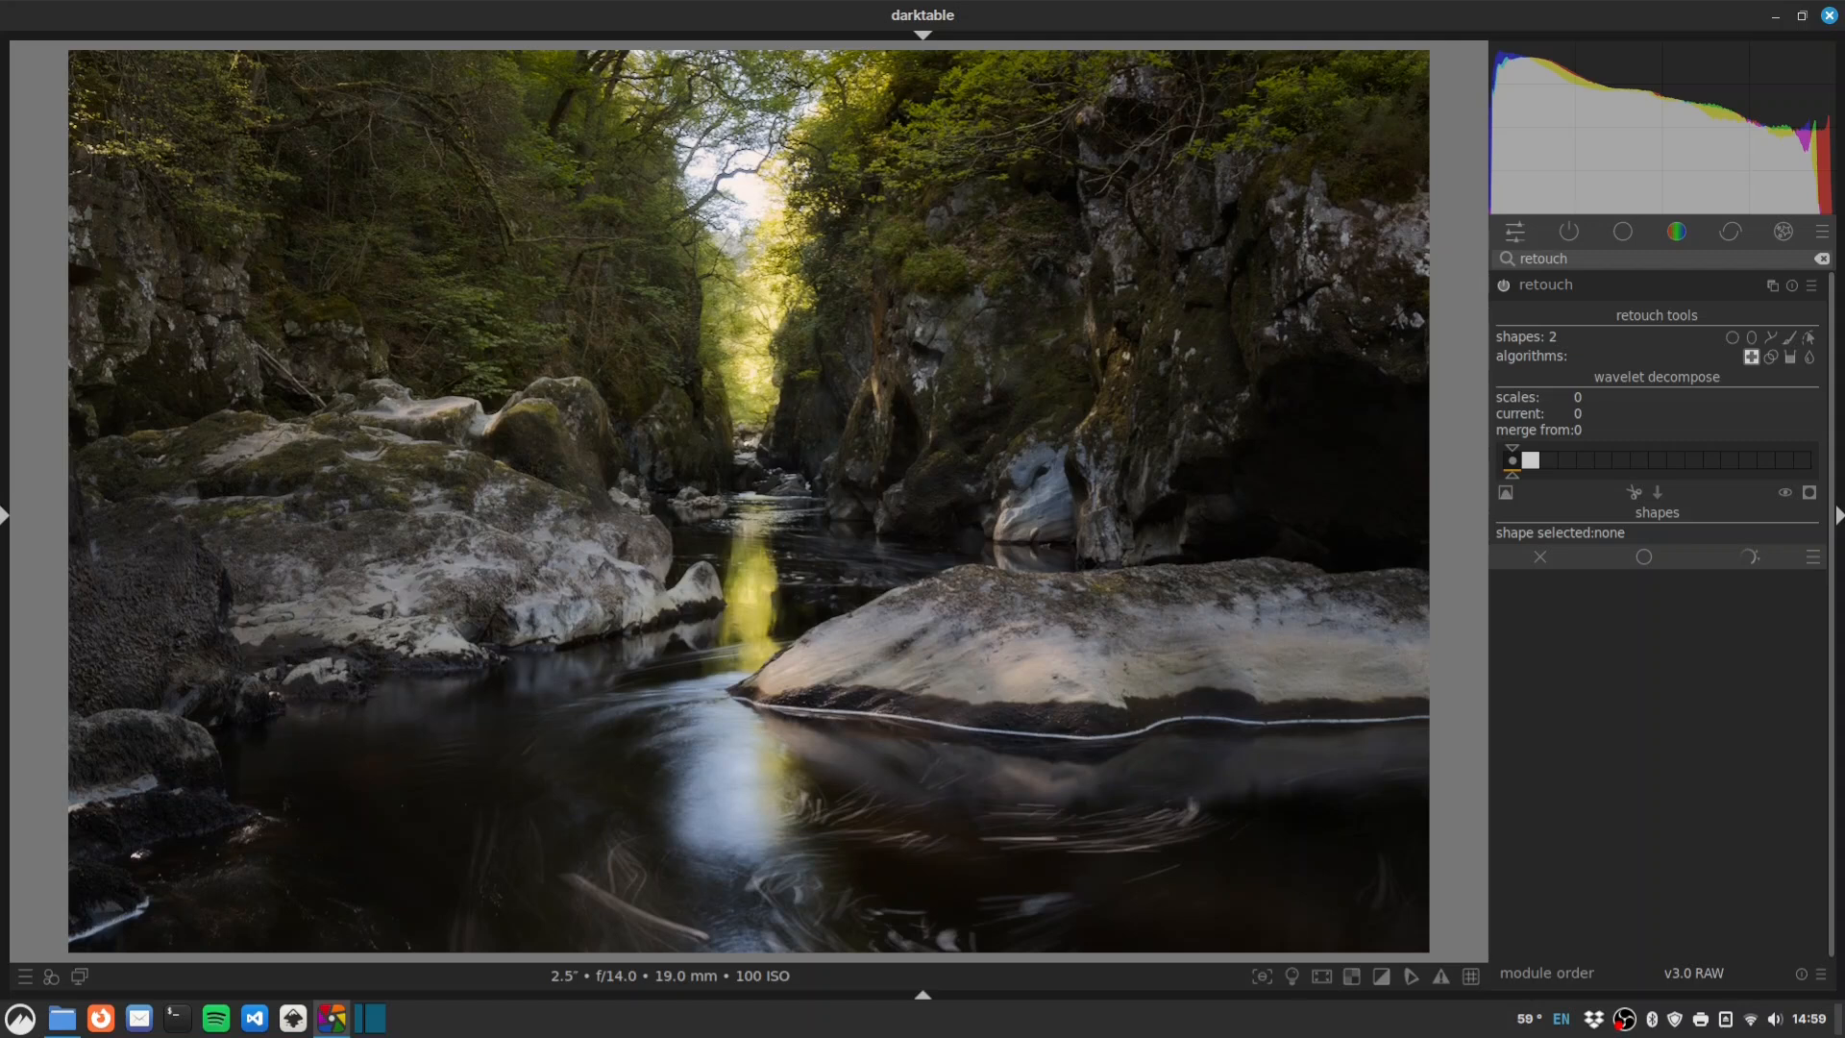
Flatten the masked exposure's ellipse, shift it slightly to the right over the gorge, and set its exposure to -0.968 EV.
click(1569, 232)
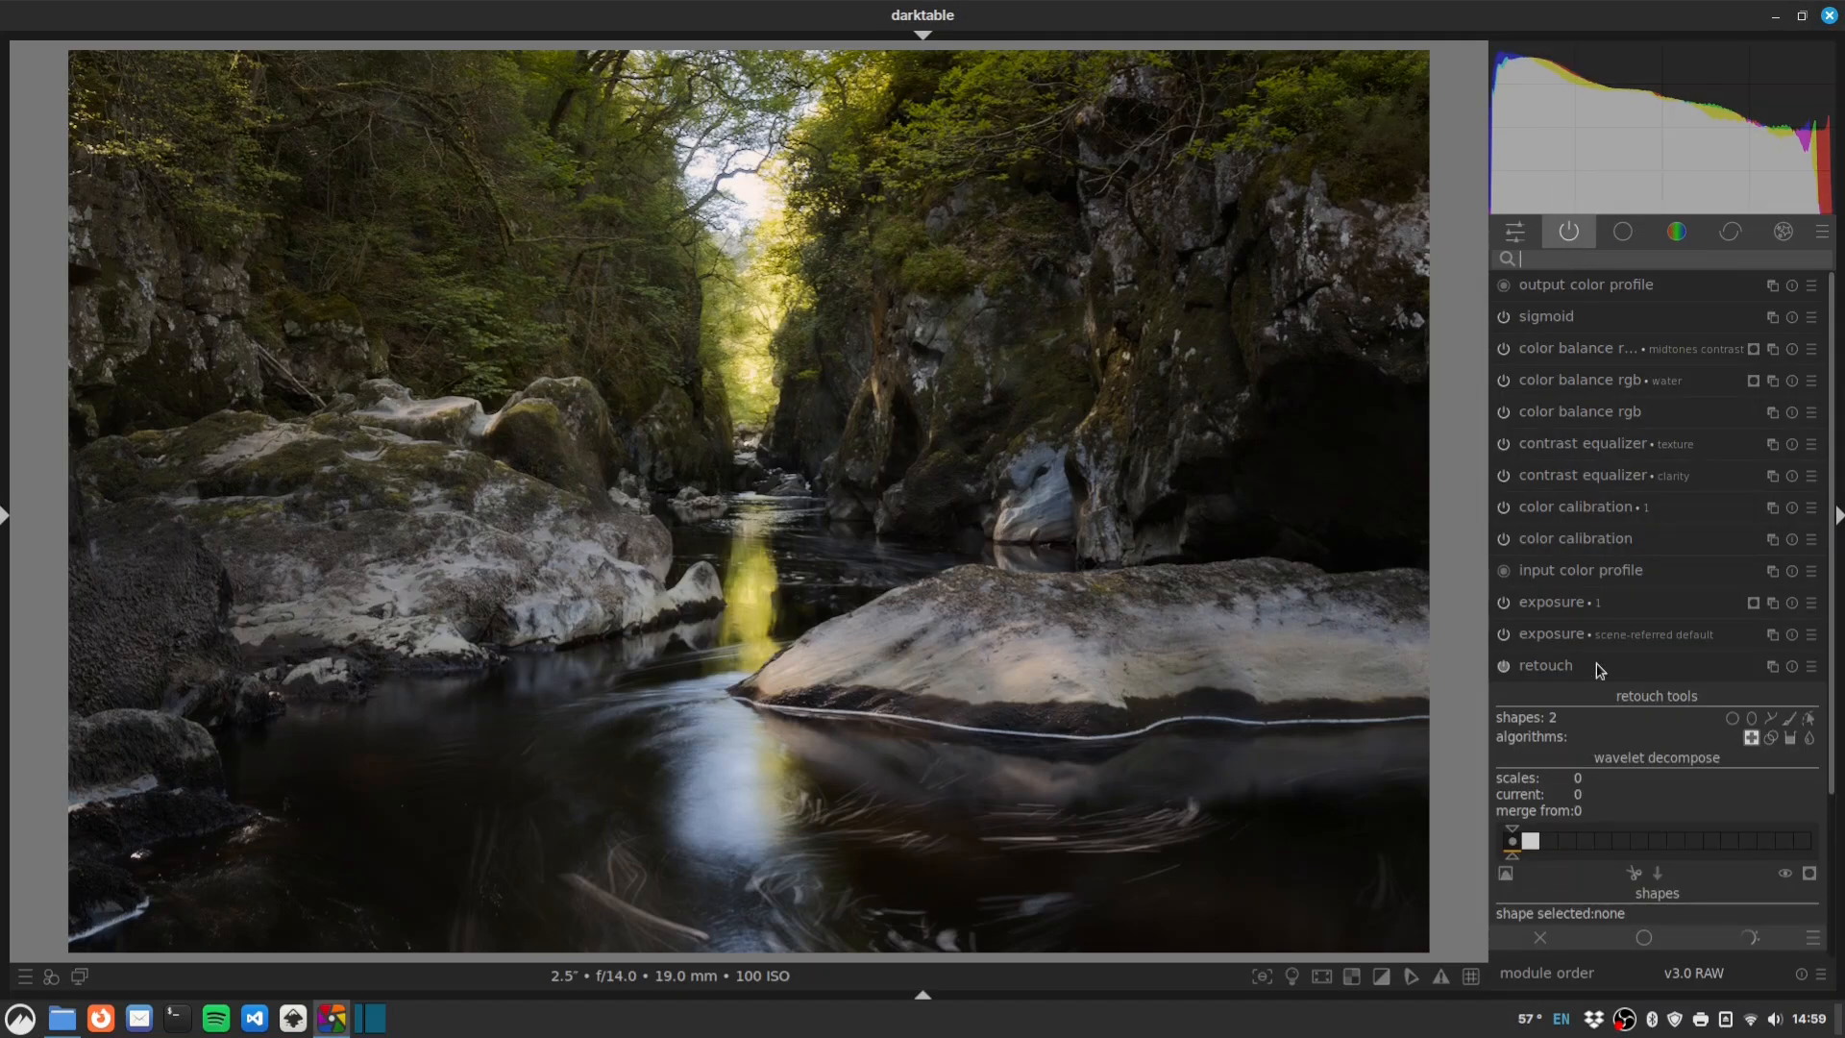
click(1554, 602)
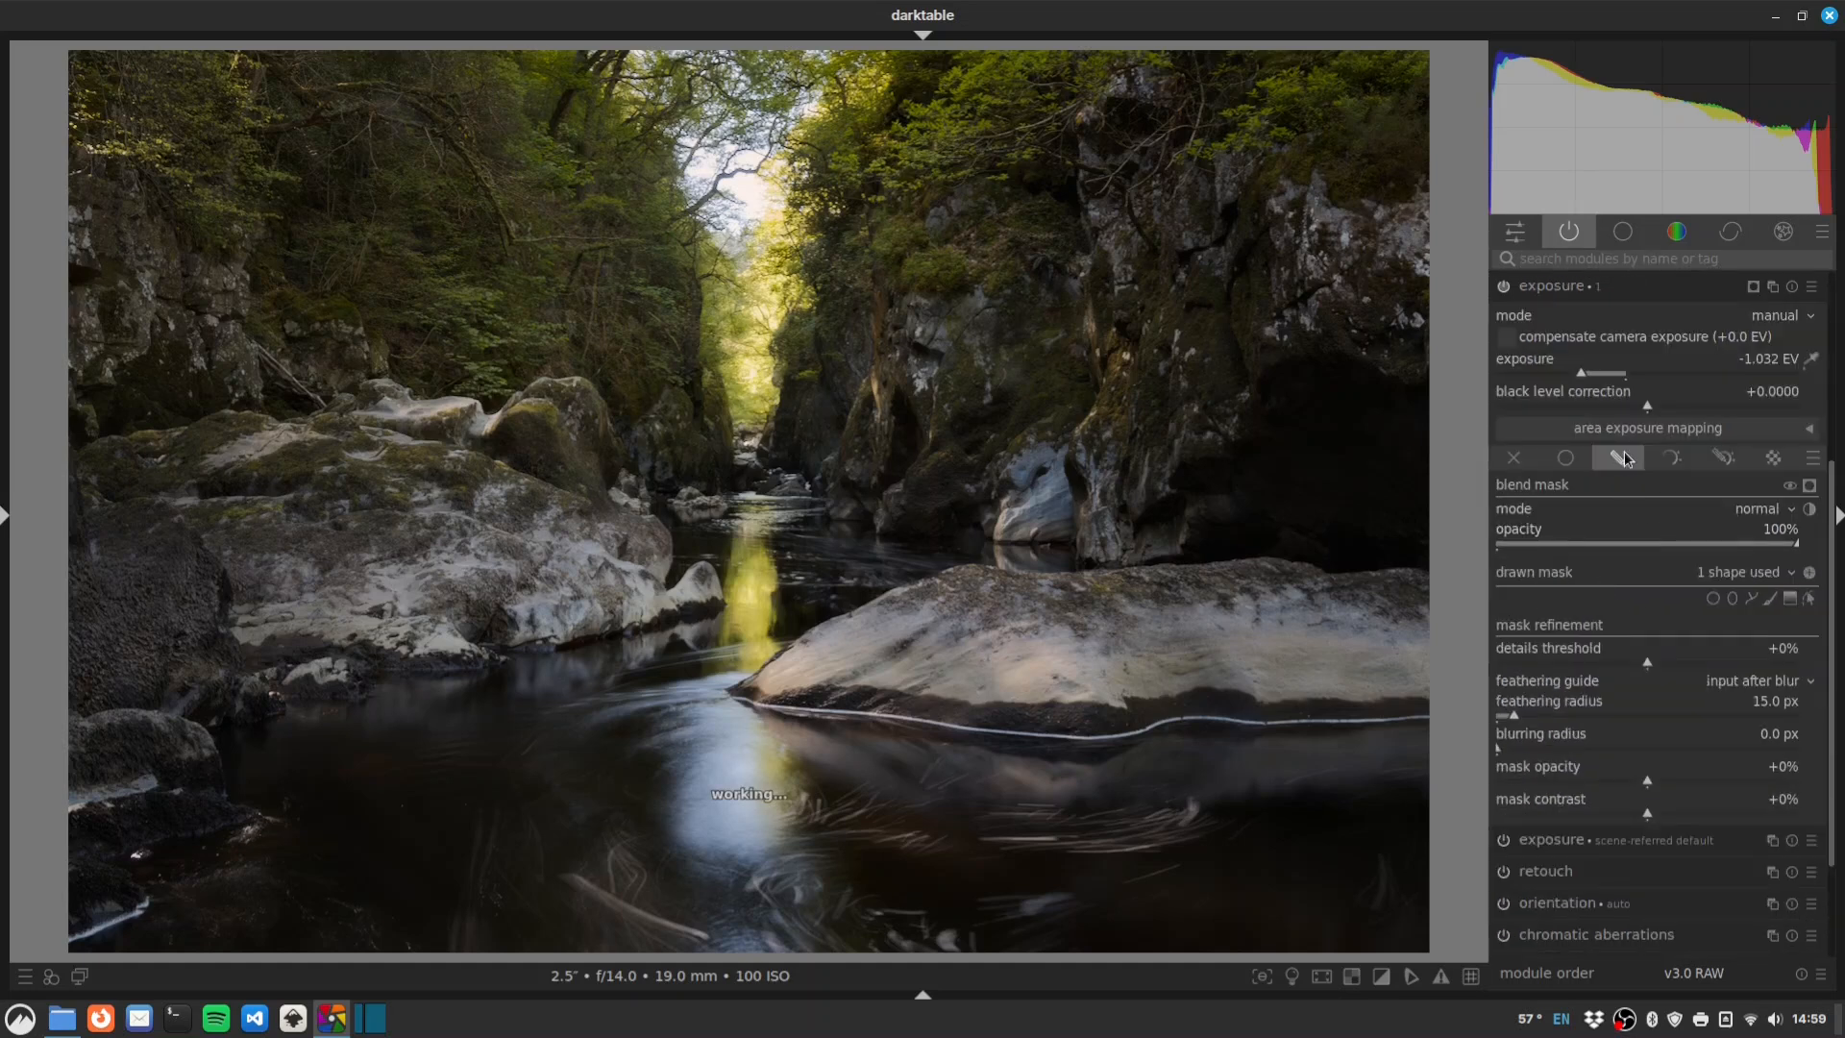
click(1809, 598)
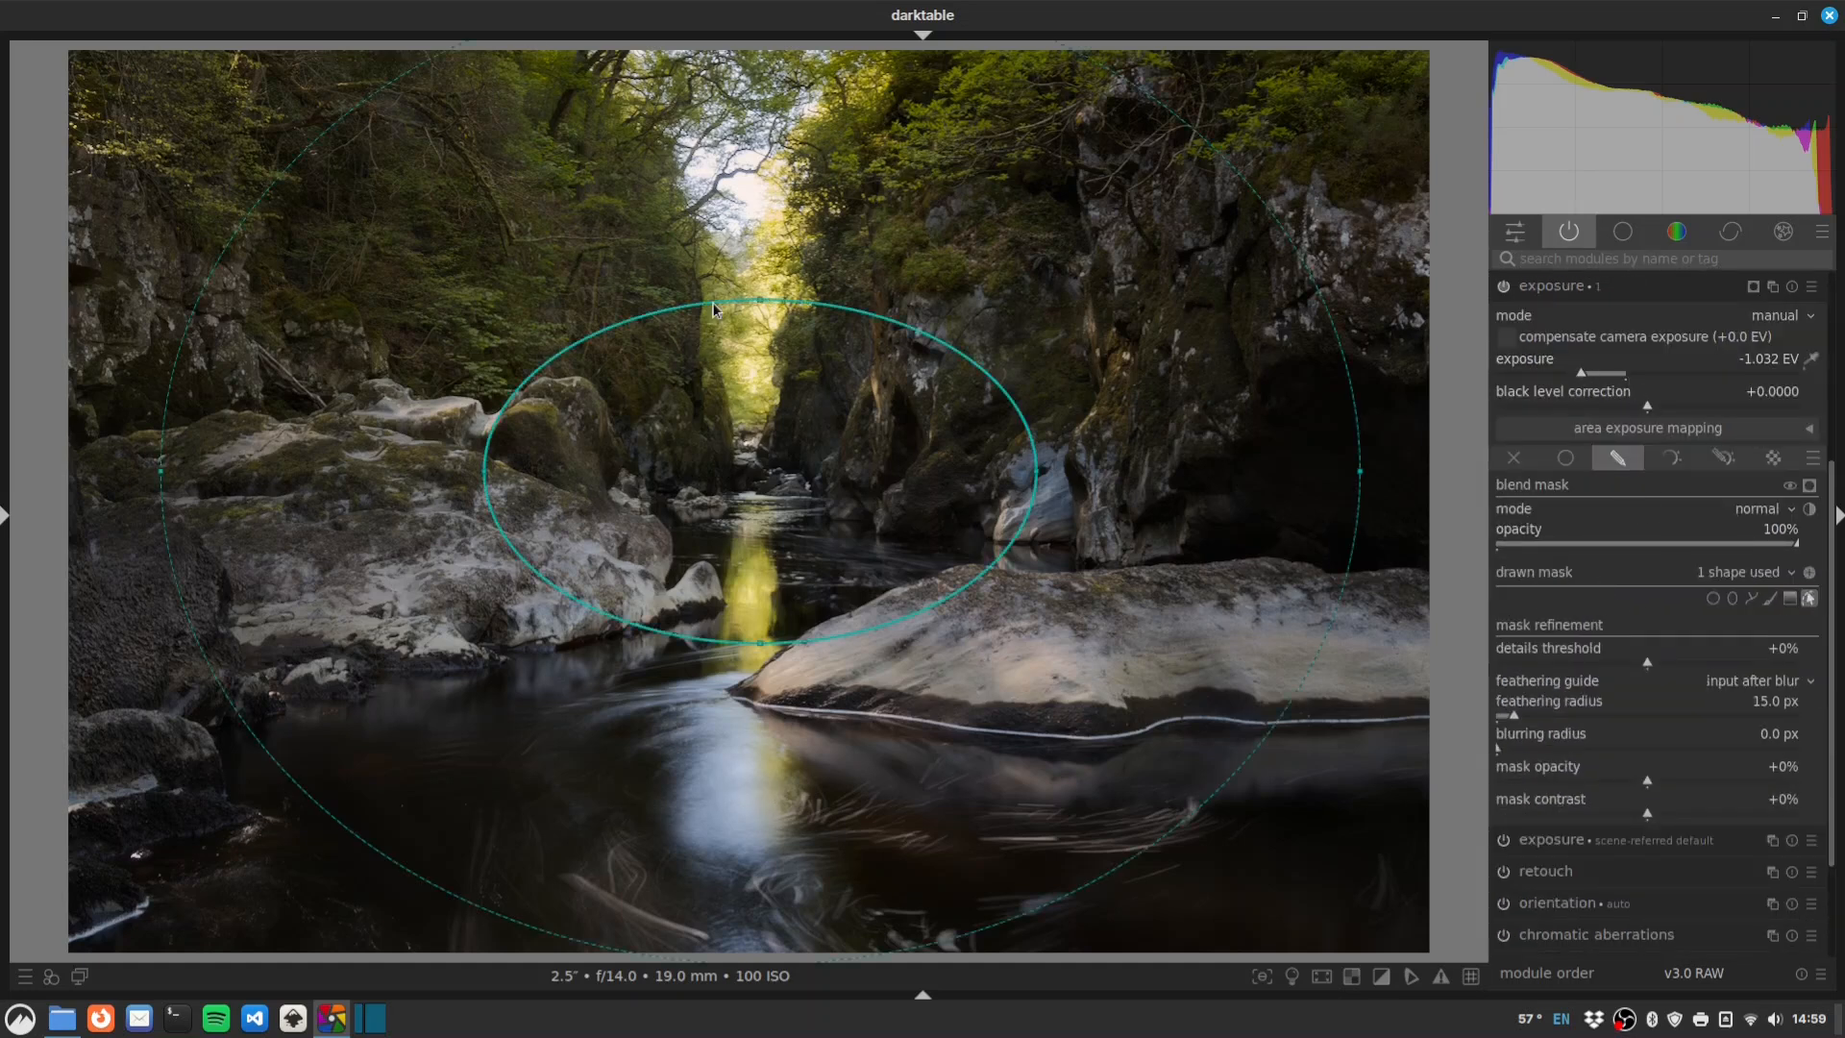
drag(761, 302, 790, 365)
scroll(793, 495, down, 6)
mouse_move(793, 494)
mouse_down()
mouse_move(826, 472)
mouse_move(810, 482)
mouse_up()
scroll(1567, 375, up, 7)
mouse_move(1566, 373)
mouse_down()
mouse_move(1544, 372)
mouse_move(1585, 367)
mouse_up()
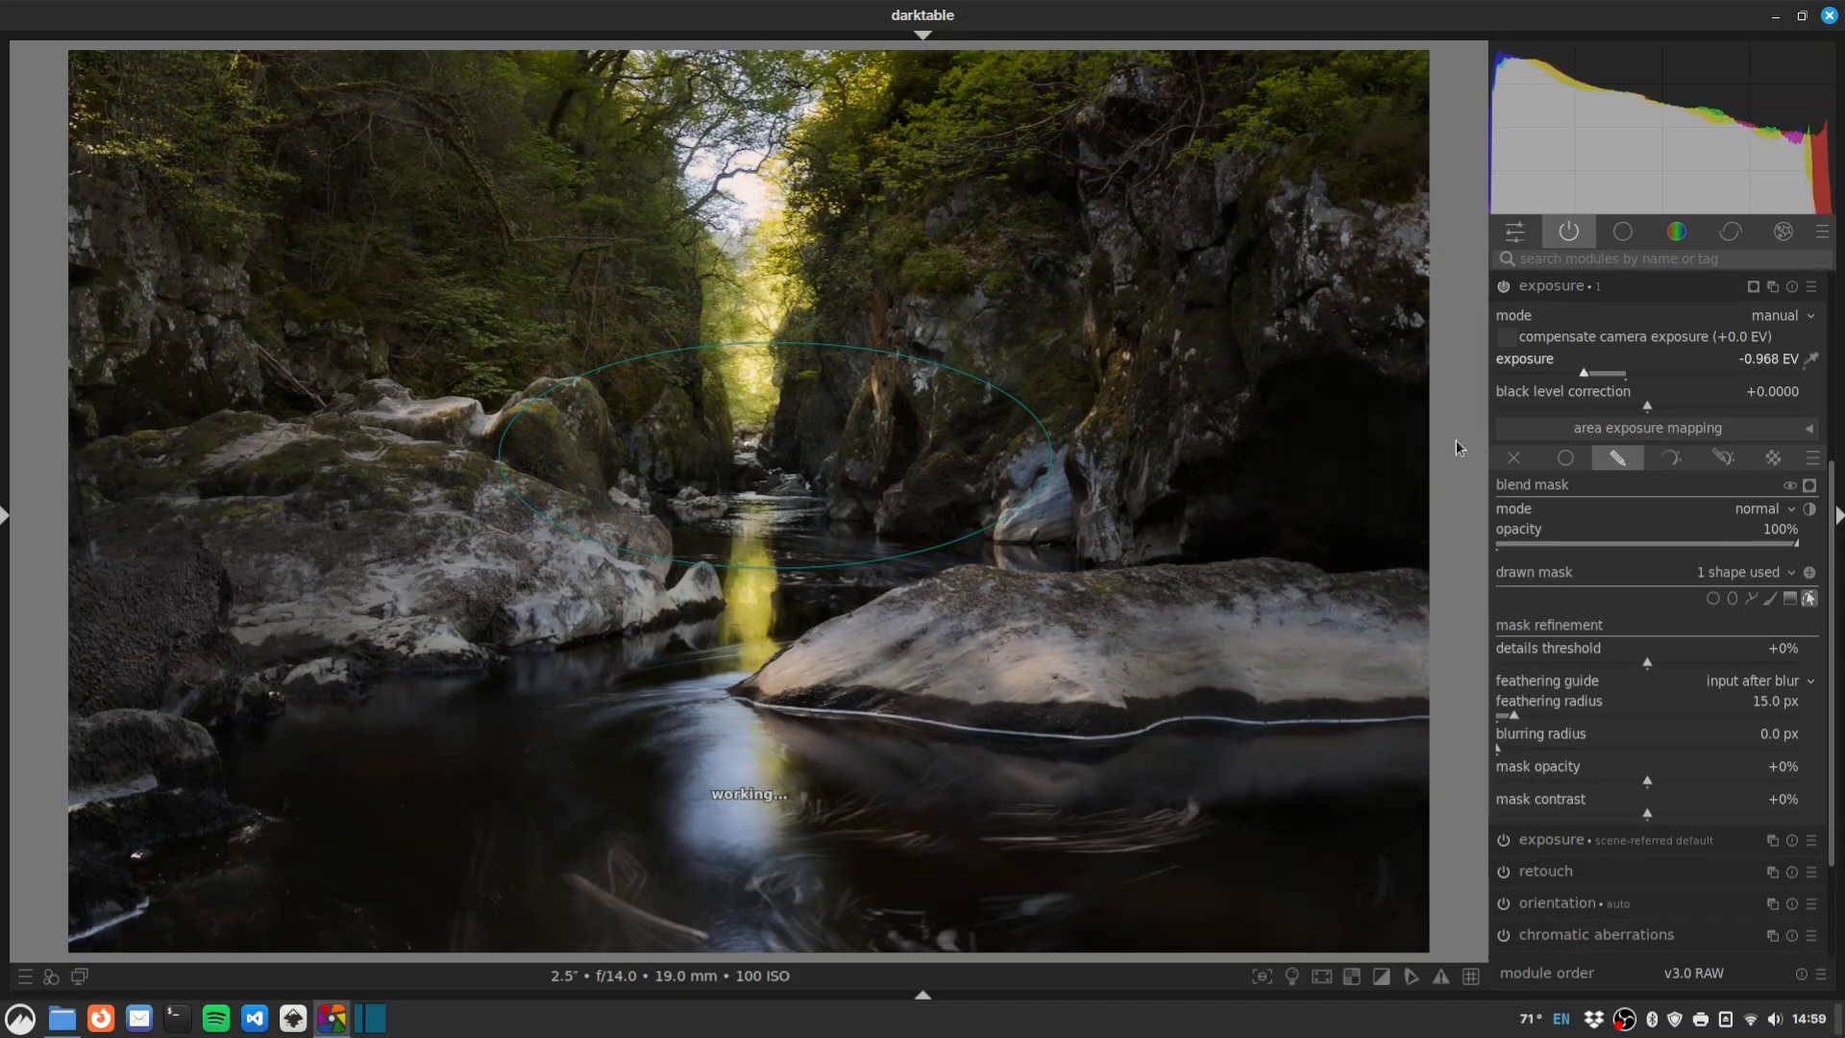
Toggle the masked exposure instance off and on to compare the photo with and without the darkening.
click(1513, 285)
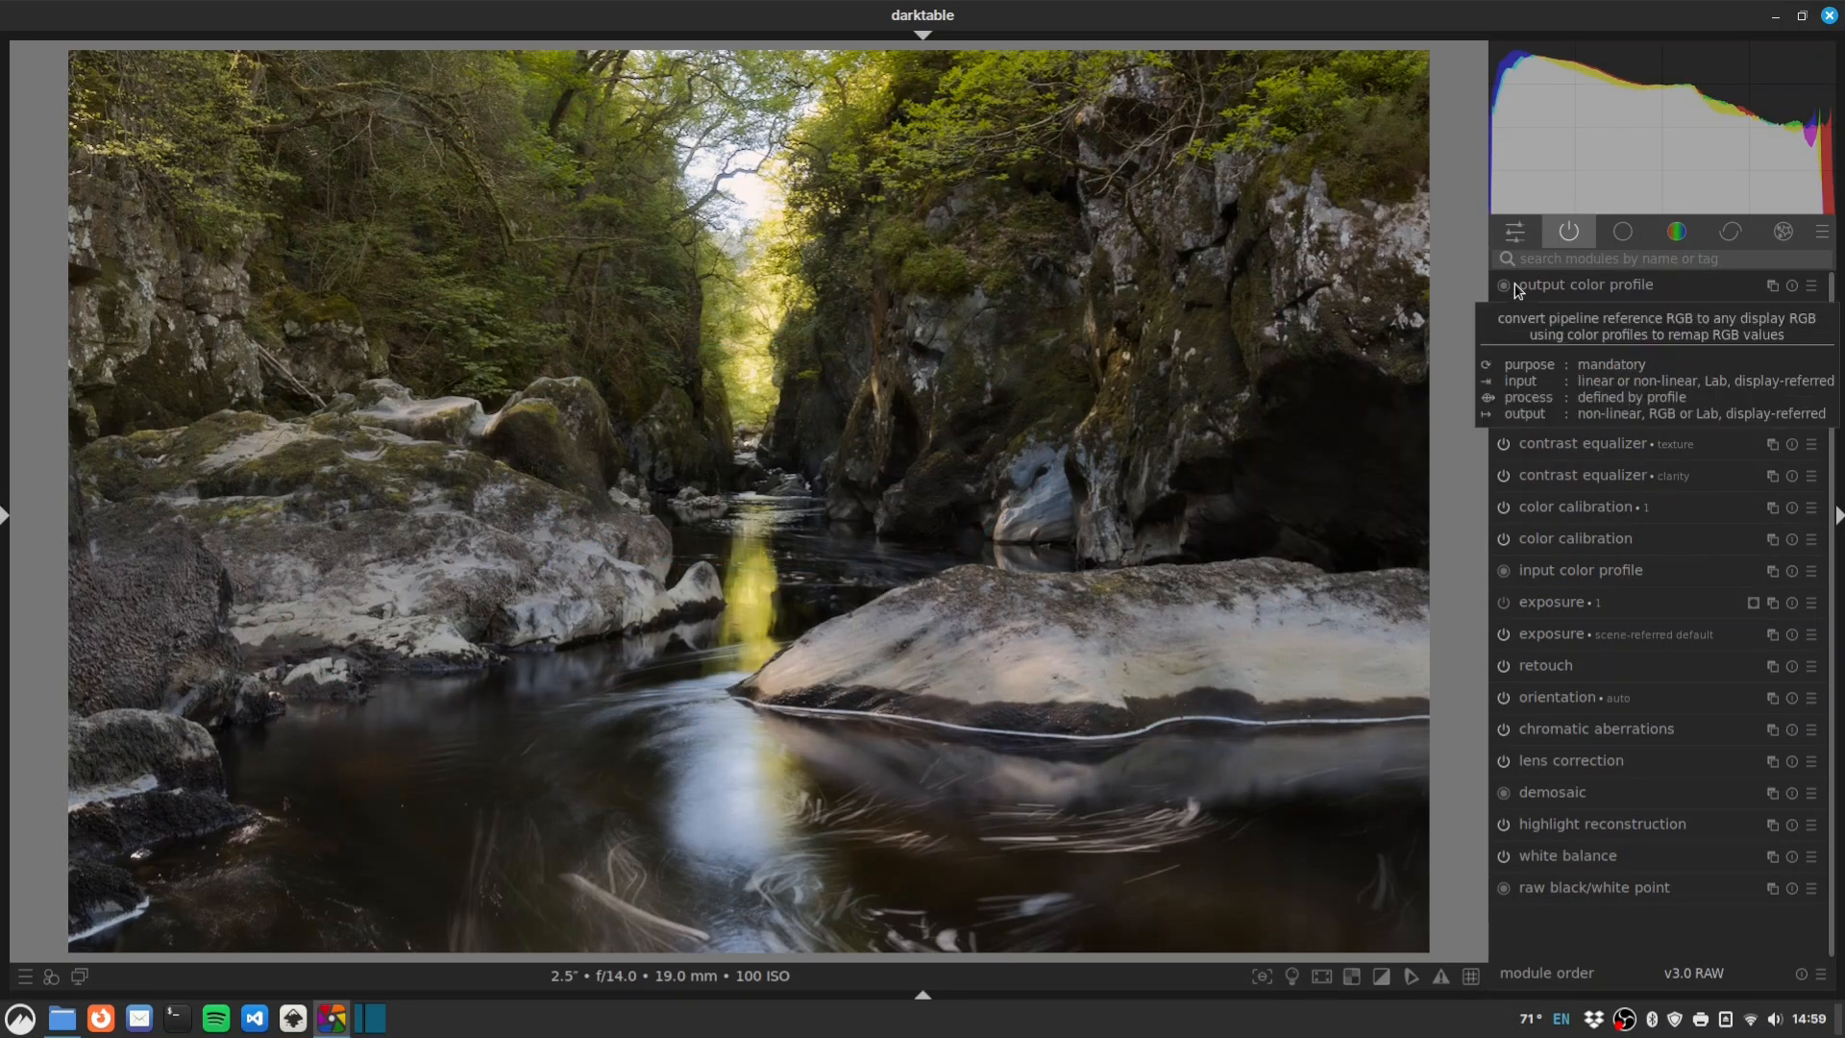
click(1505, 603)
click(1506, 606)
click(1505, 604)
click(1505, 603)
click(1505, 603)
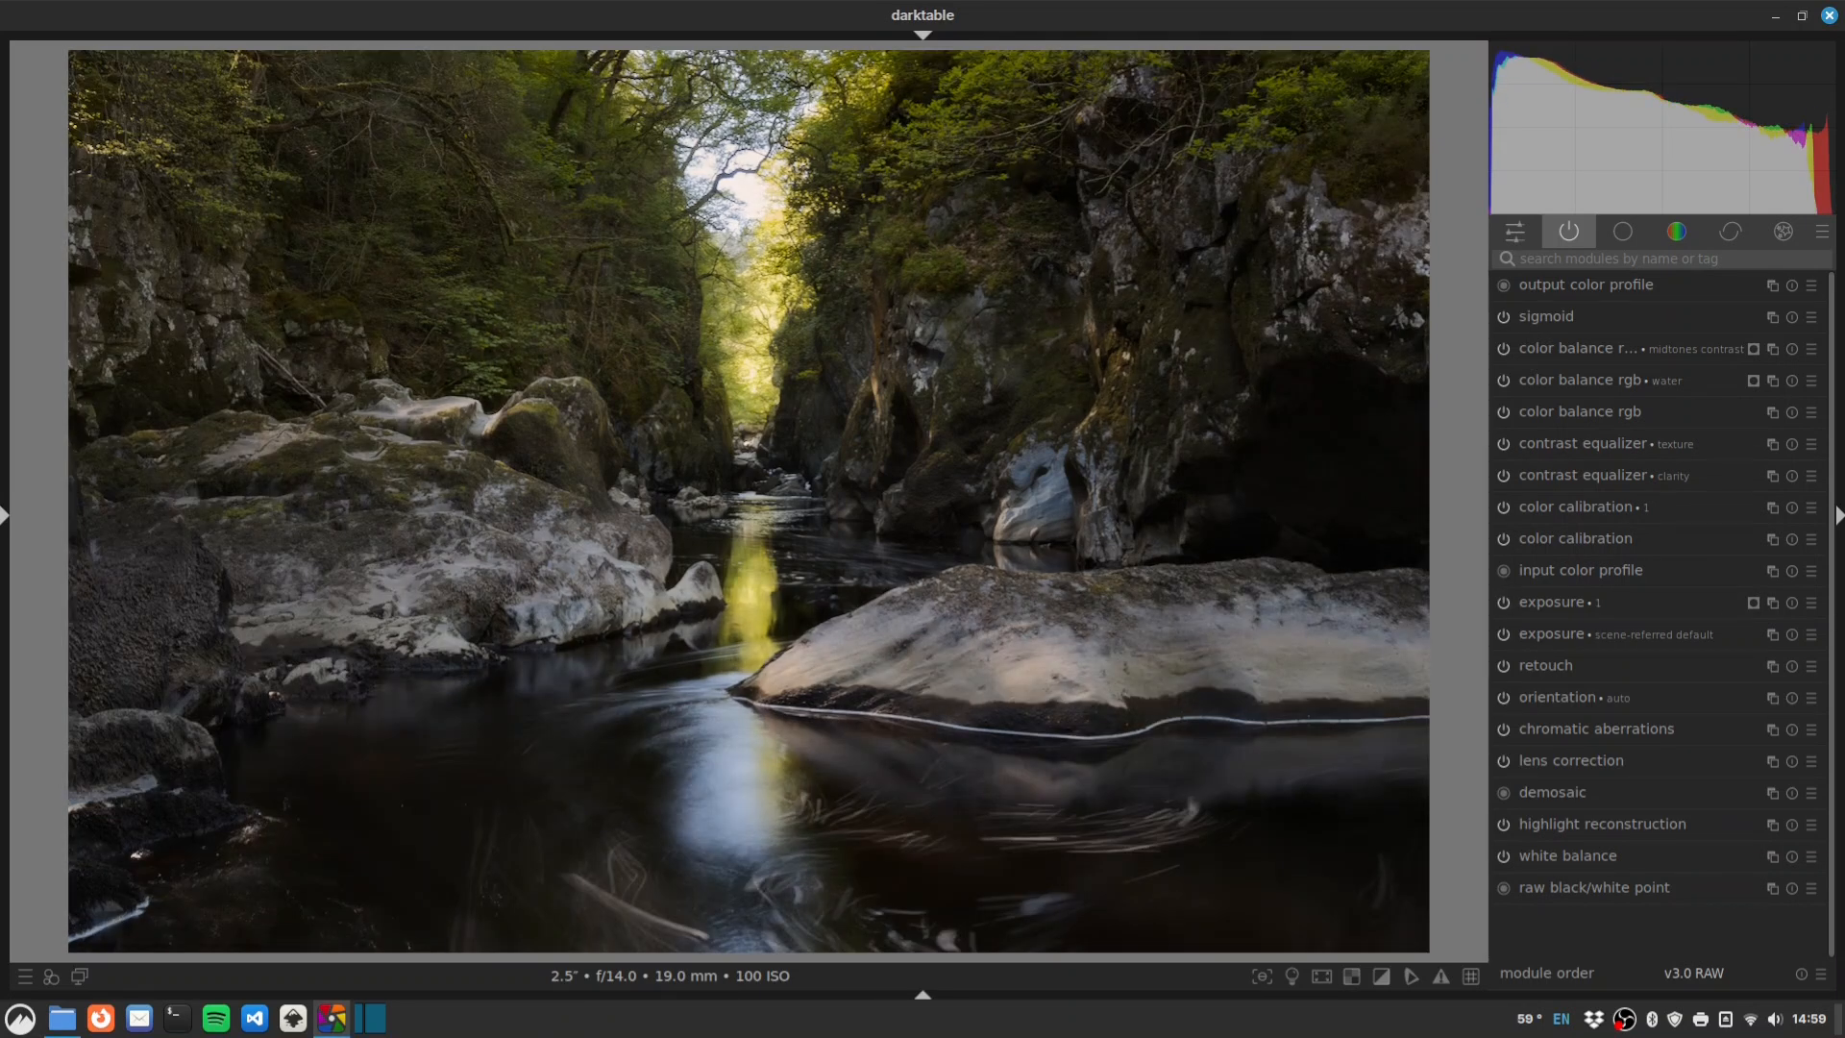
Find the diffuse or sharpen module and apply its "sharpen demosaicing: no AA filter" preset.
click(1561, 256)
text(diffuse)
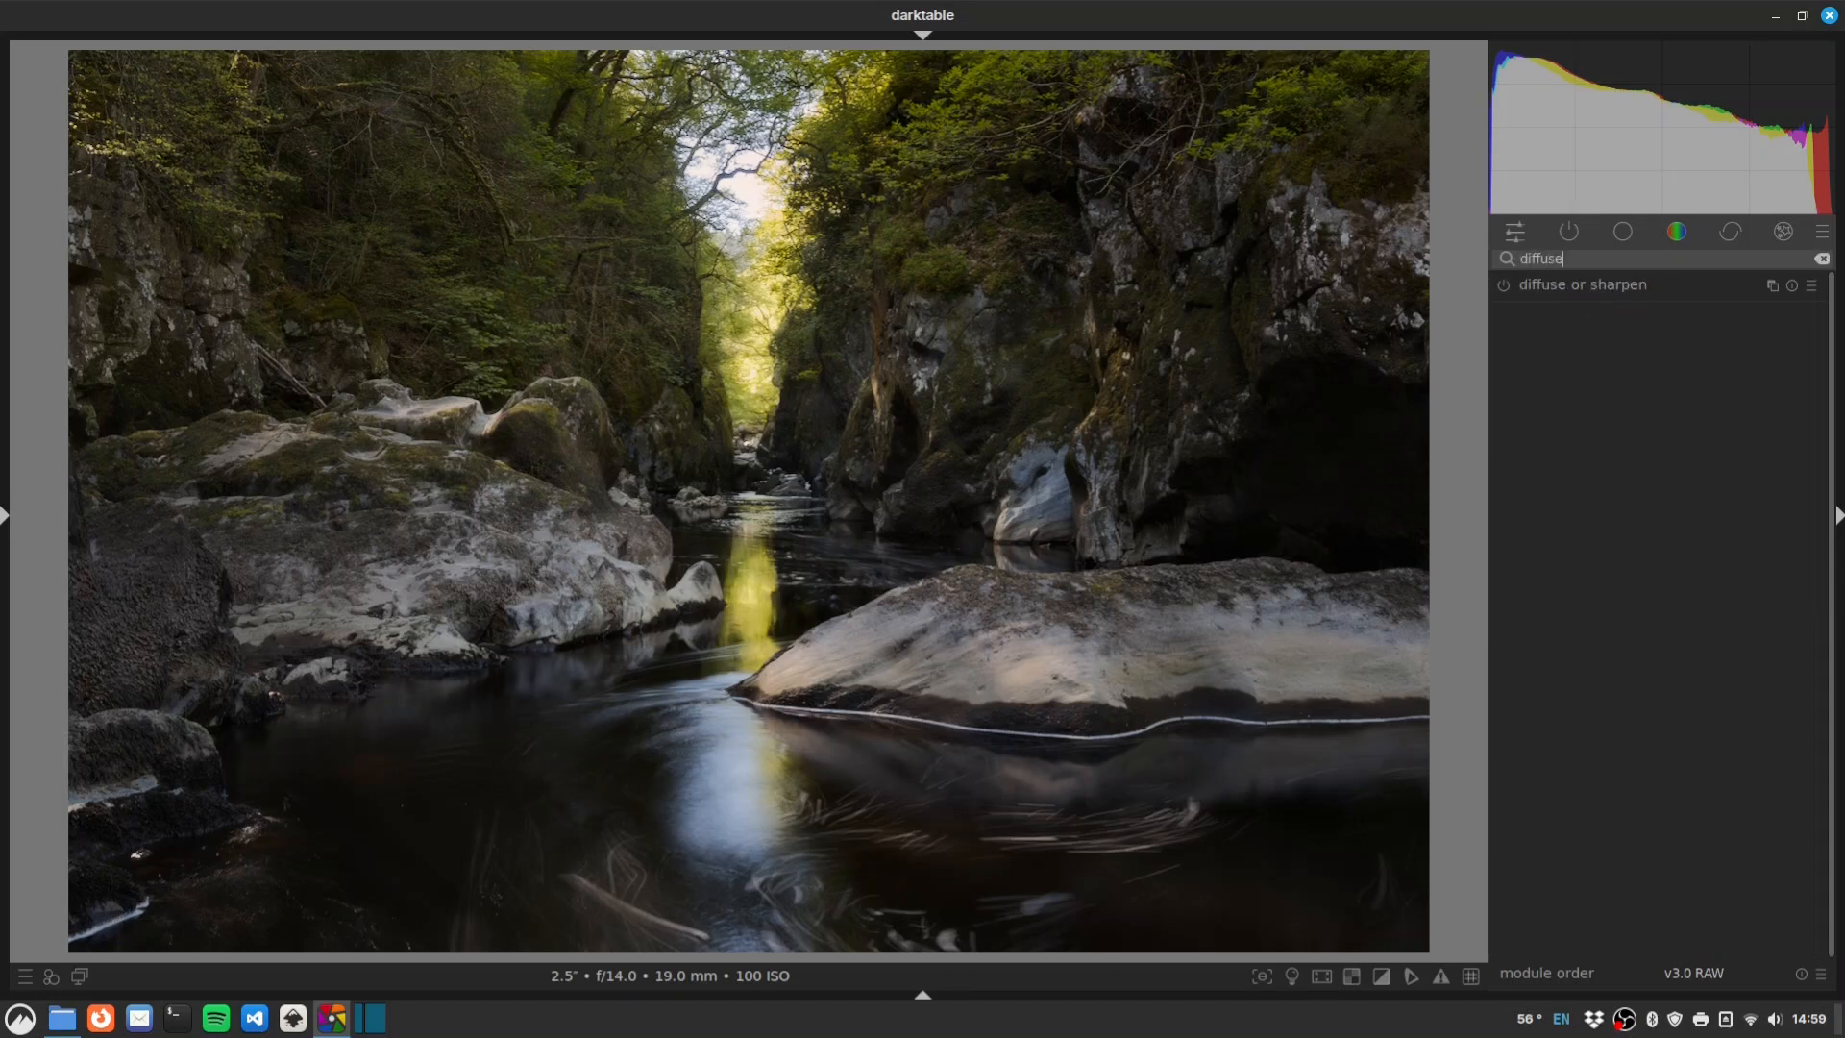
right_click(1692, 286)
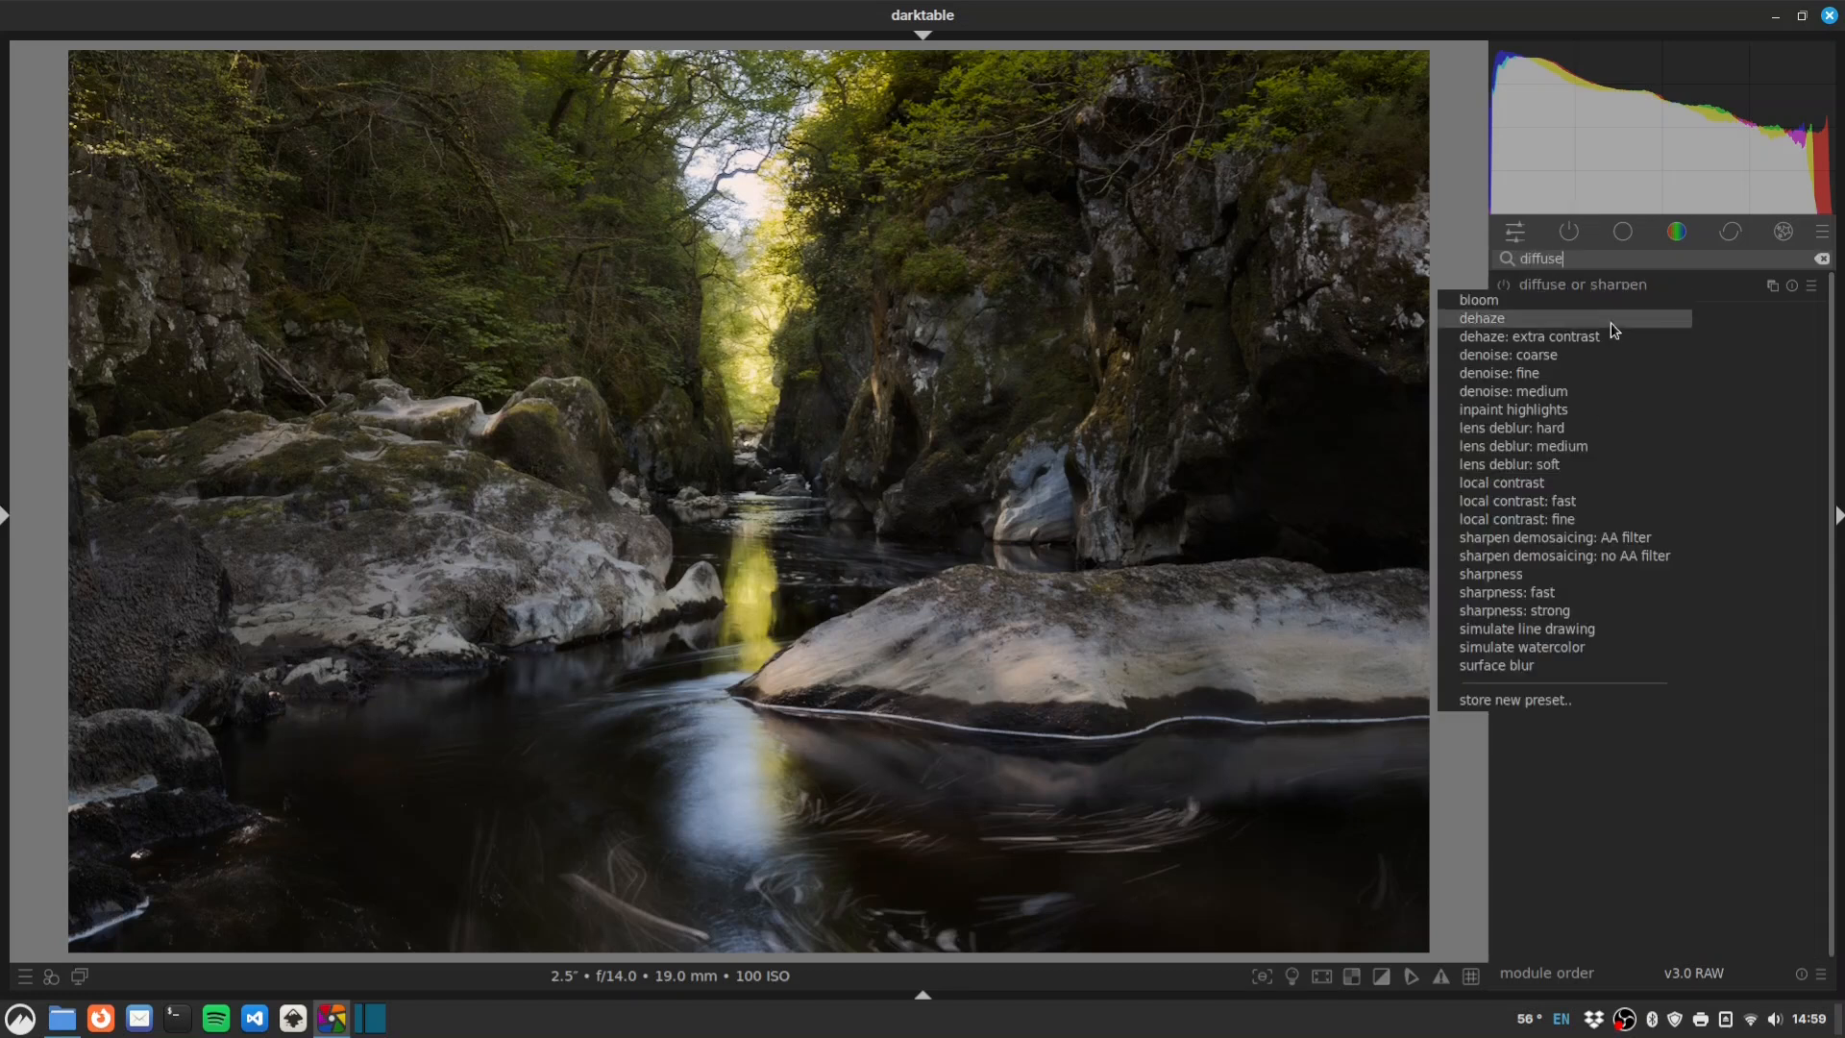
click(1577, 557)
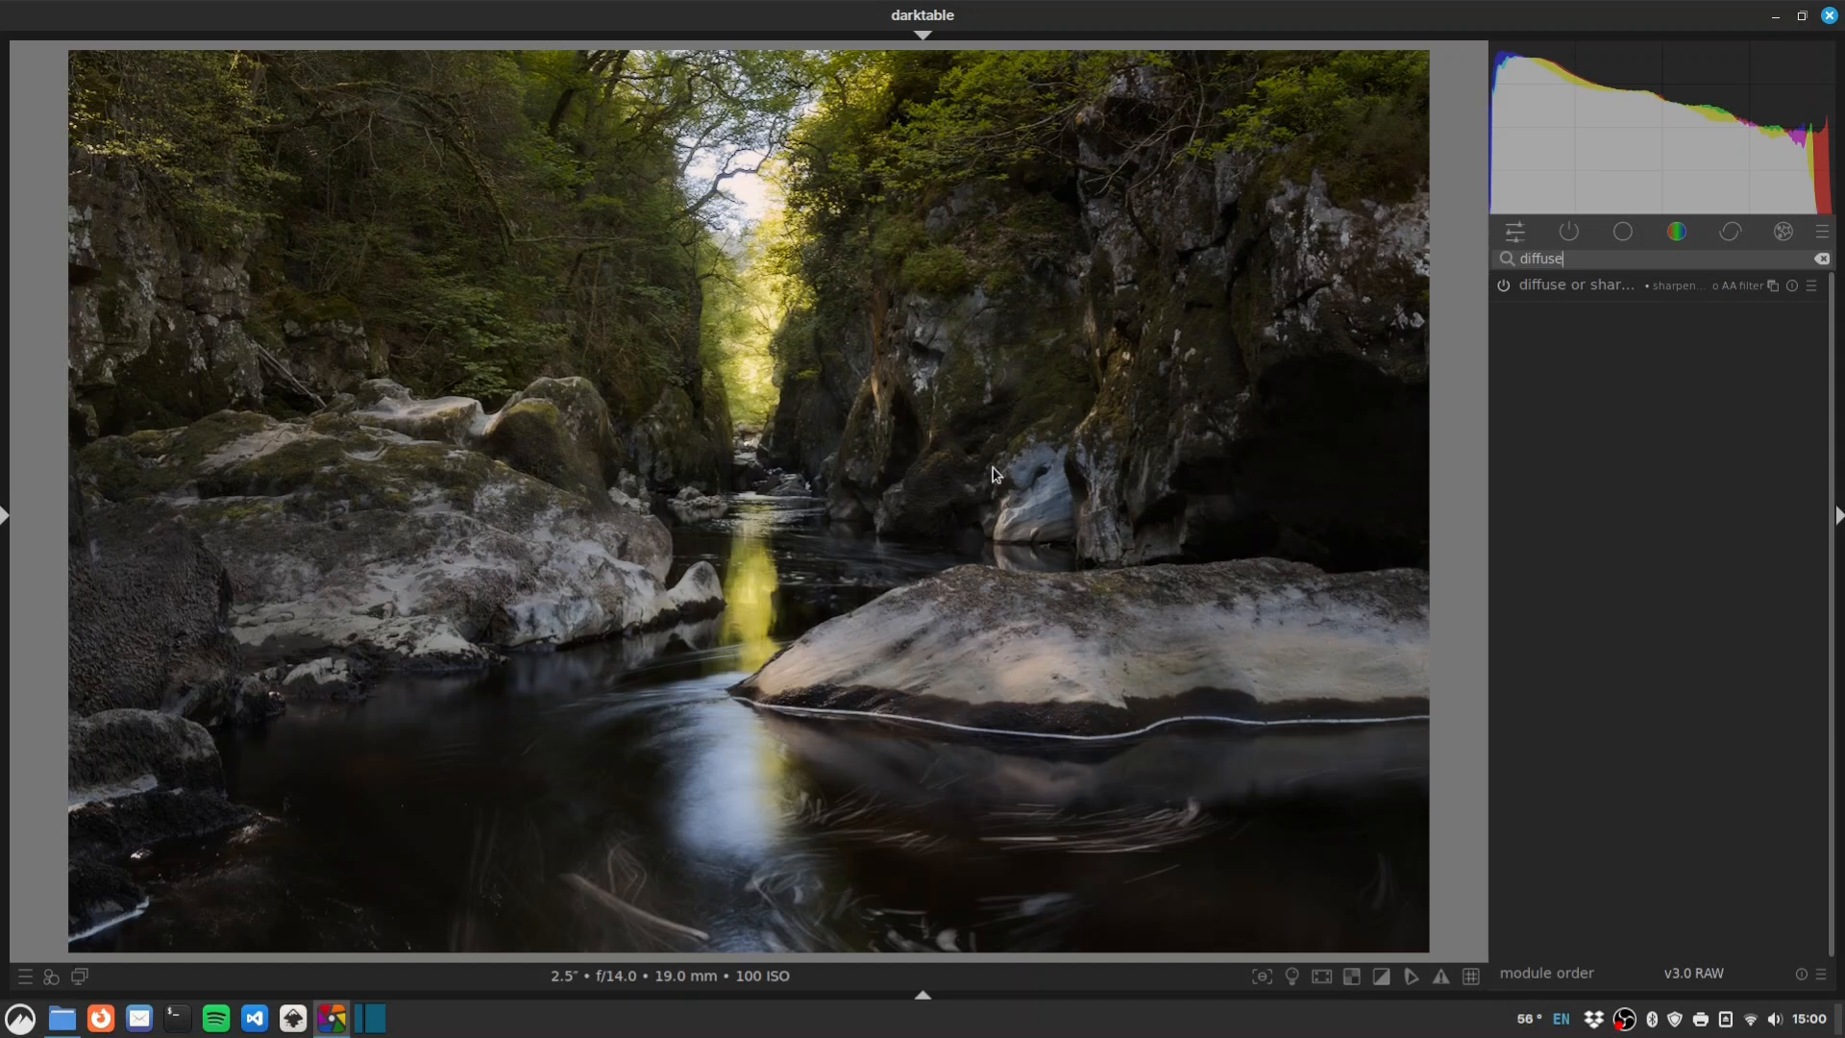
Add a second diffuse or sharpen instance with the "lens deblur: soft" preset.
right_click(1774, 287)
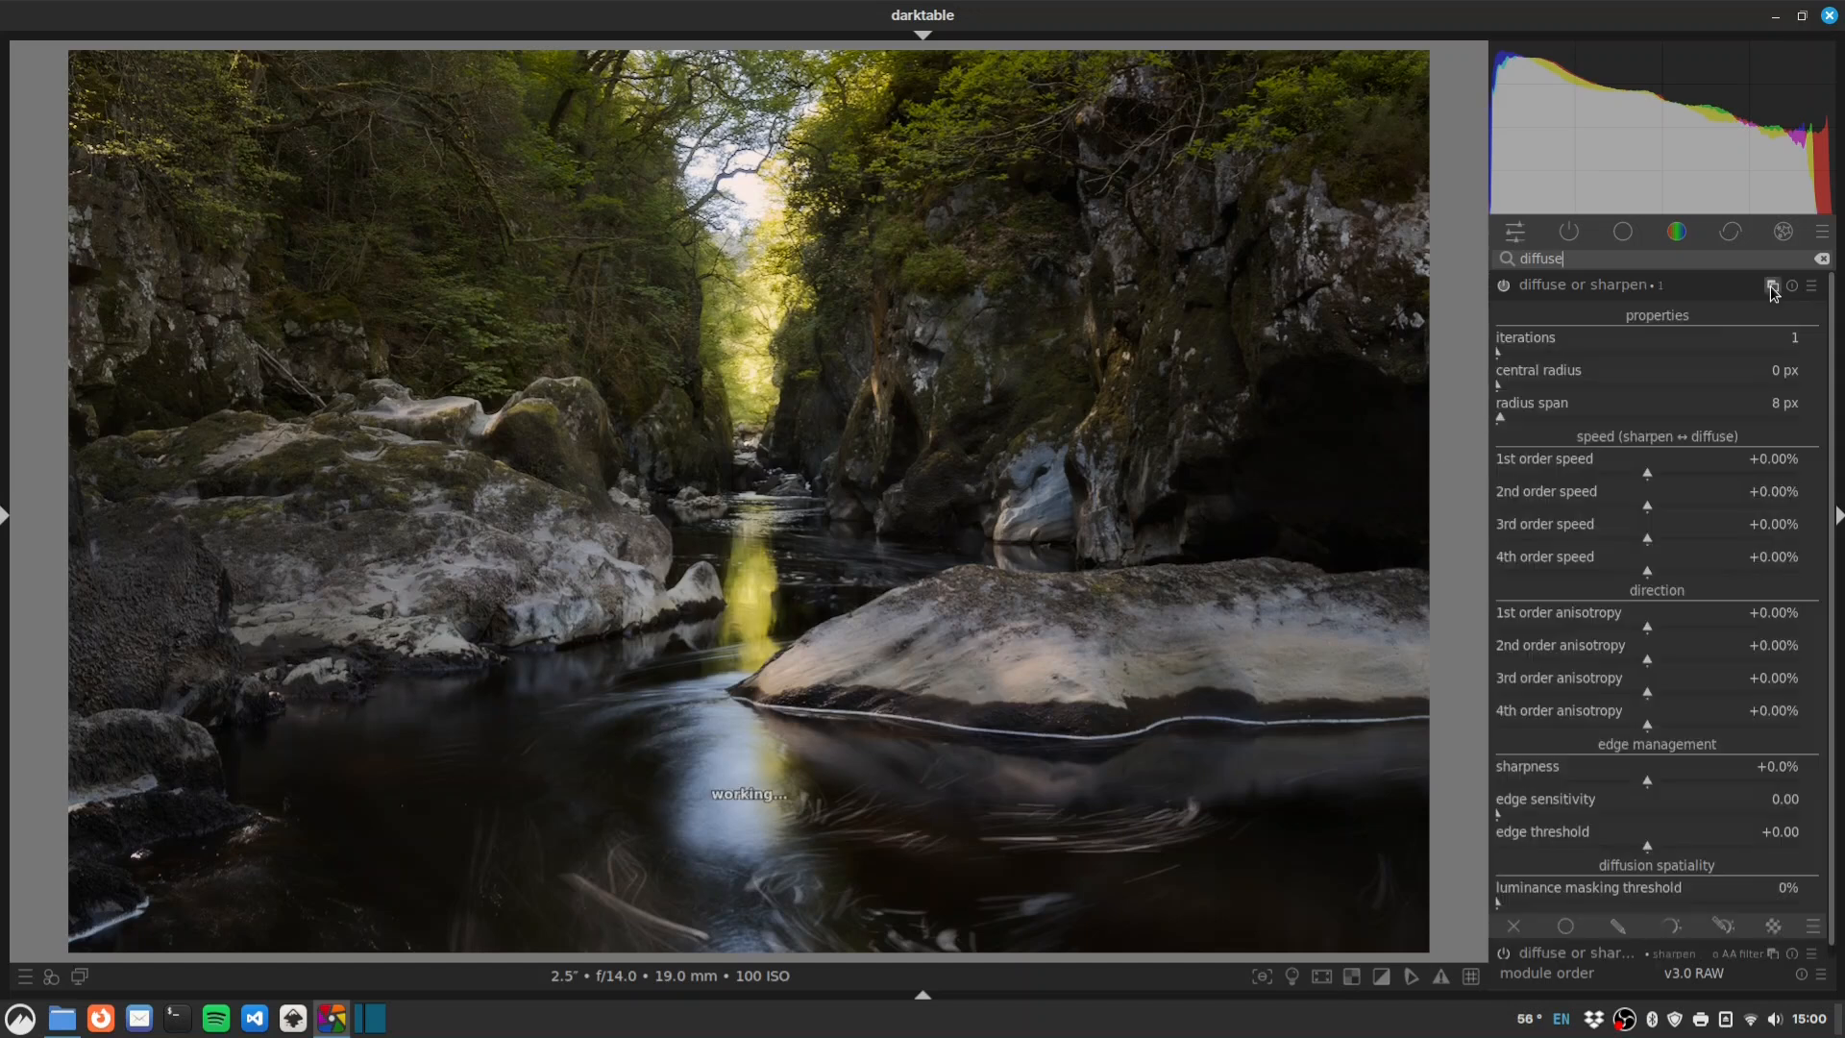
right_click(1671, 286)
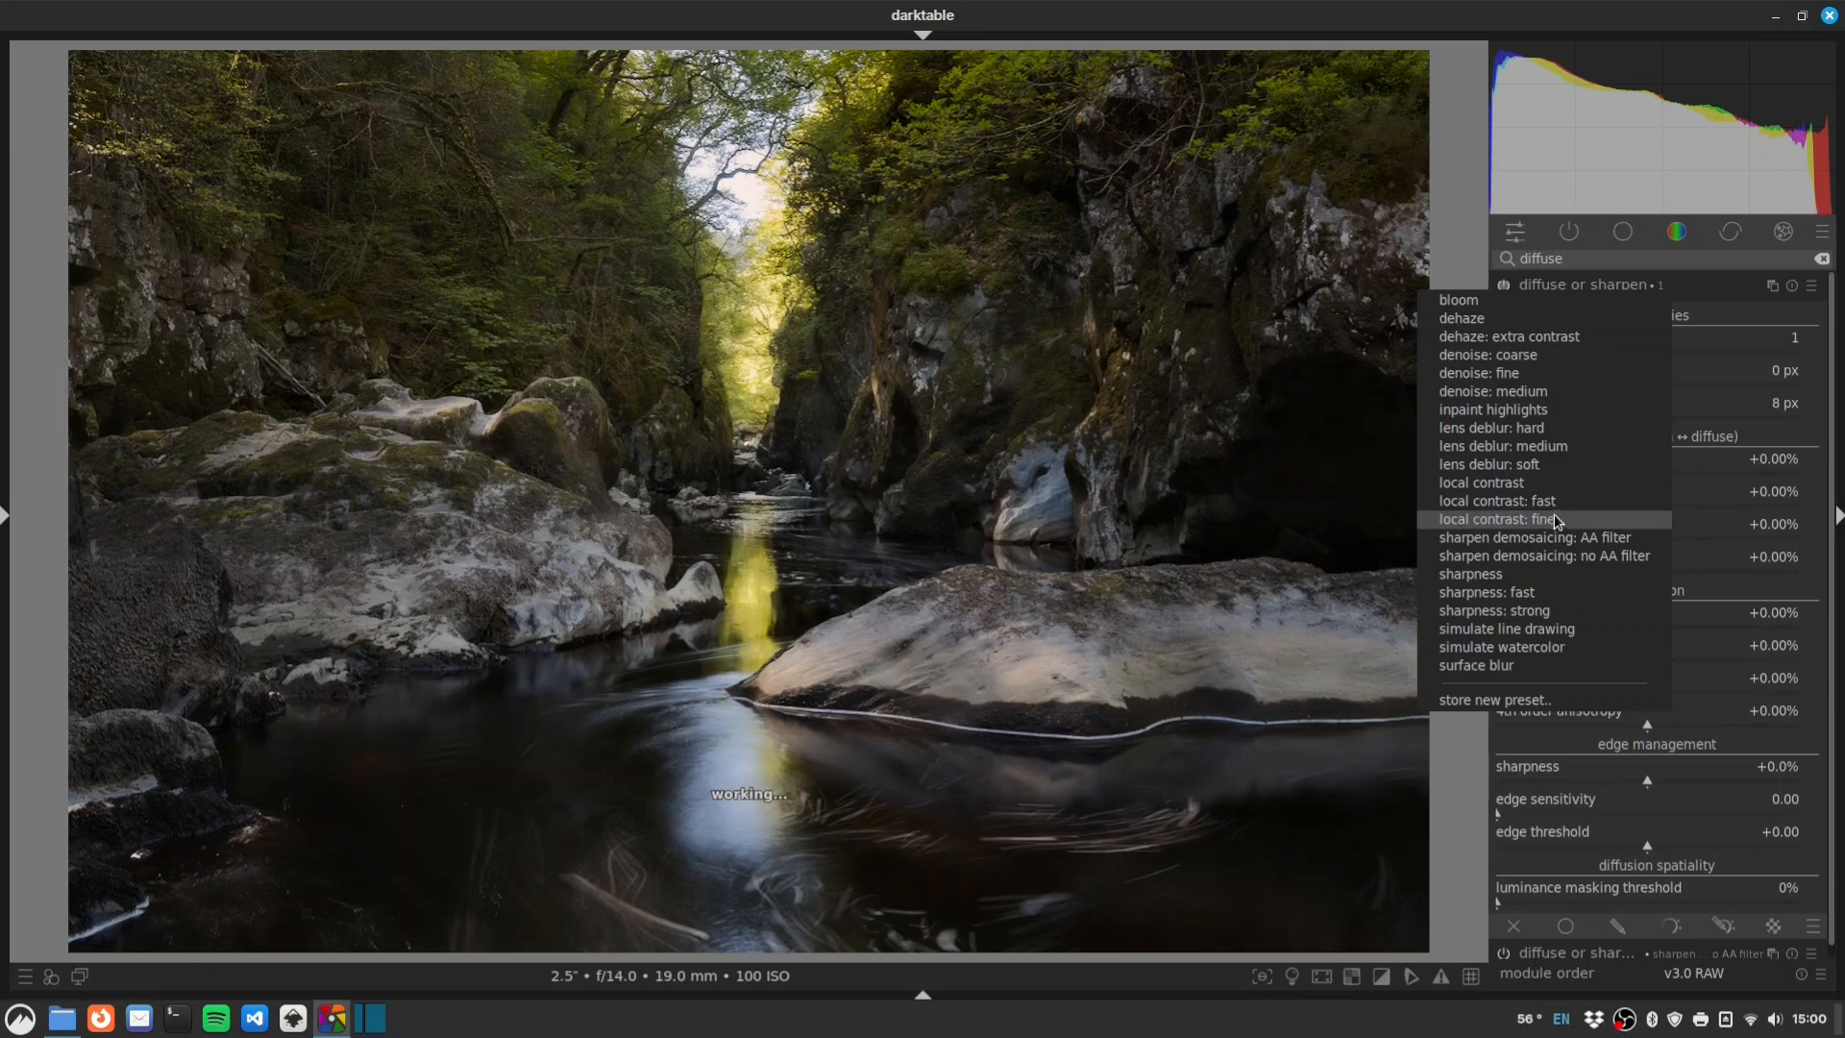
click(1536, 461)
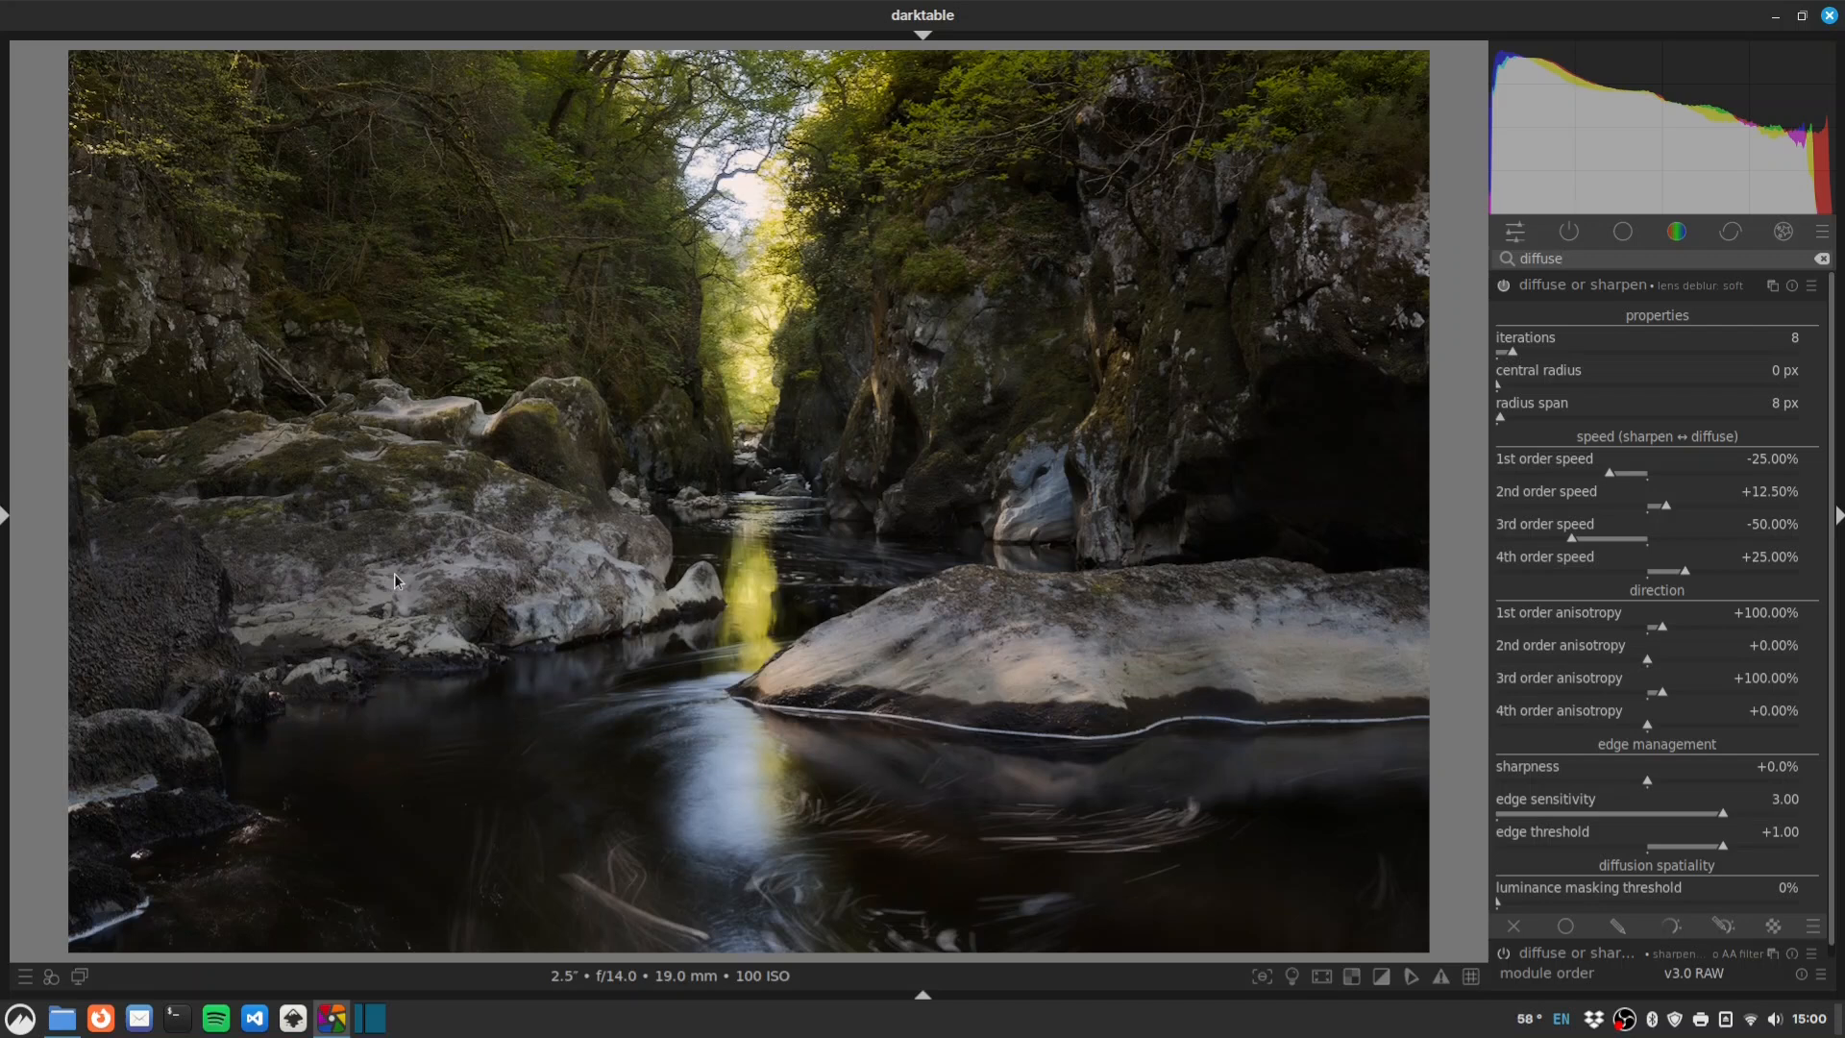
Add a third diffuse or sharpen instance with the "local contrast: fast" preset.
click(1773, 286)
right_click(1728, 288)
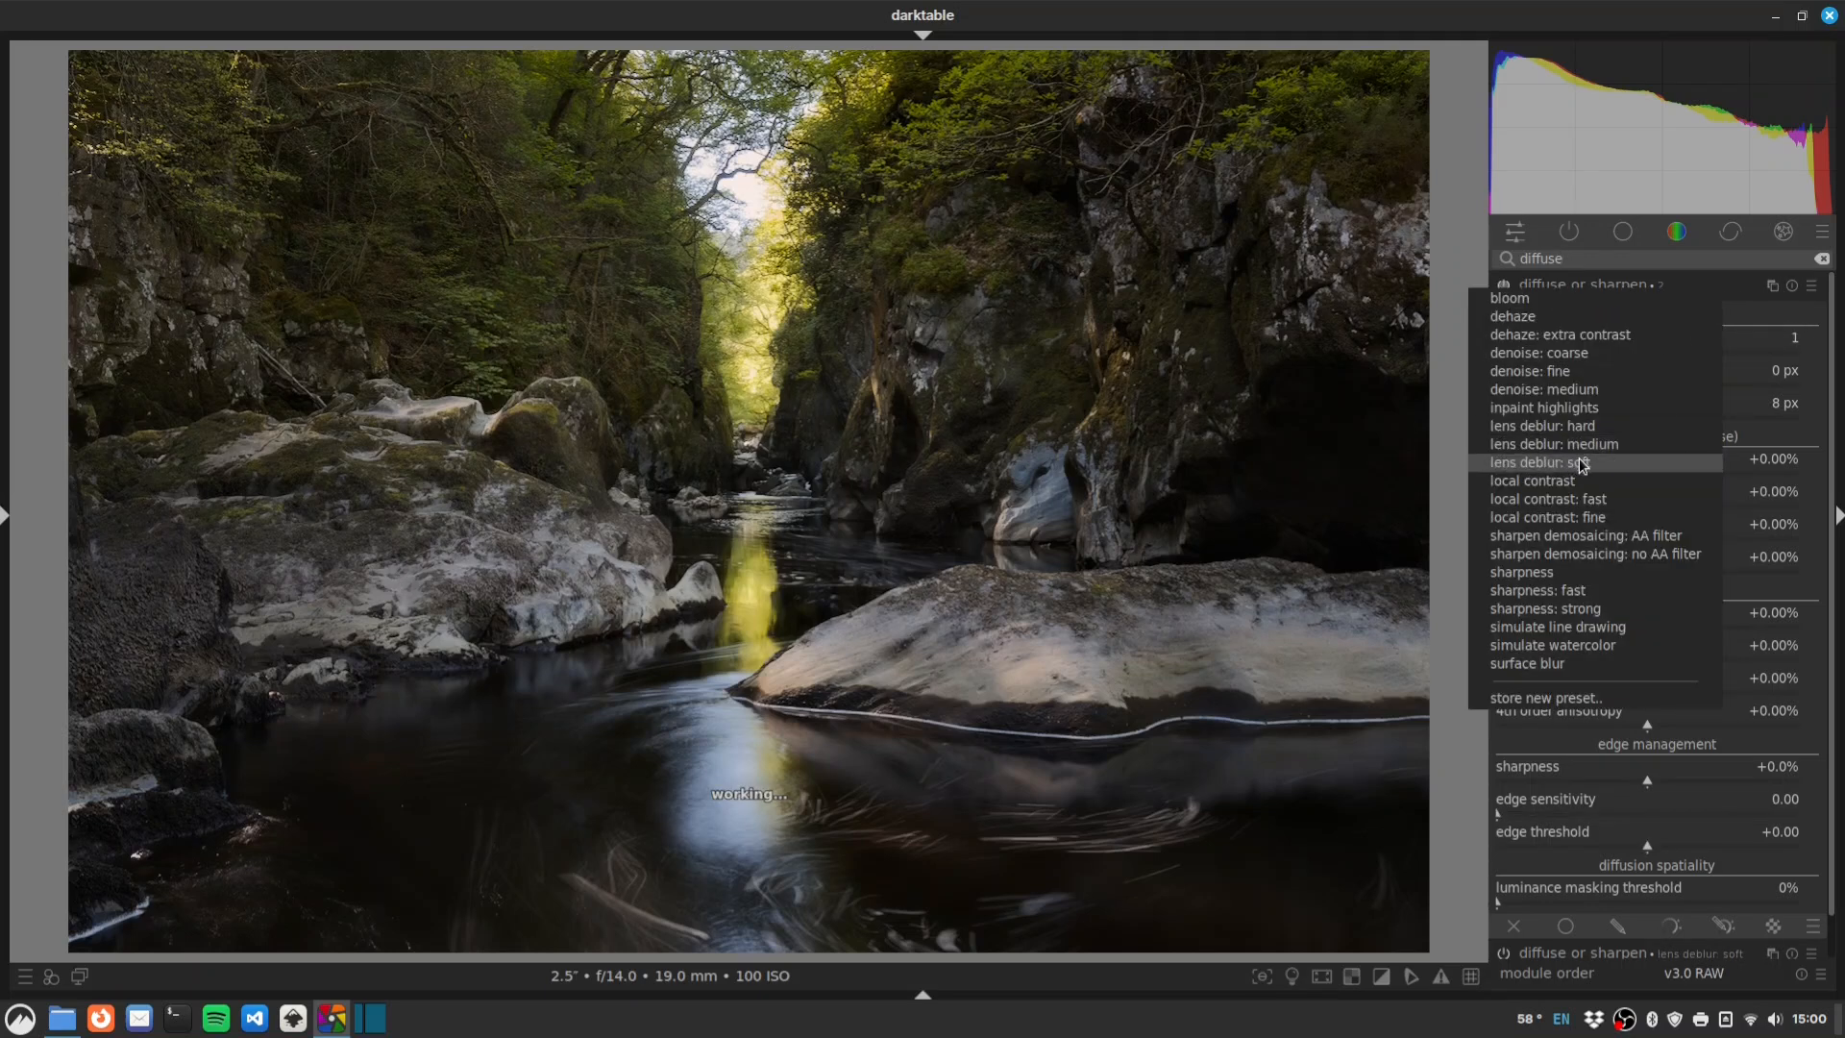
click(1582, 502)
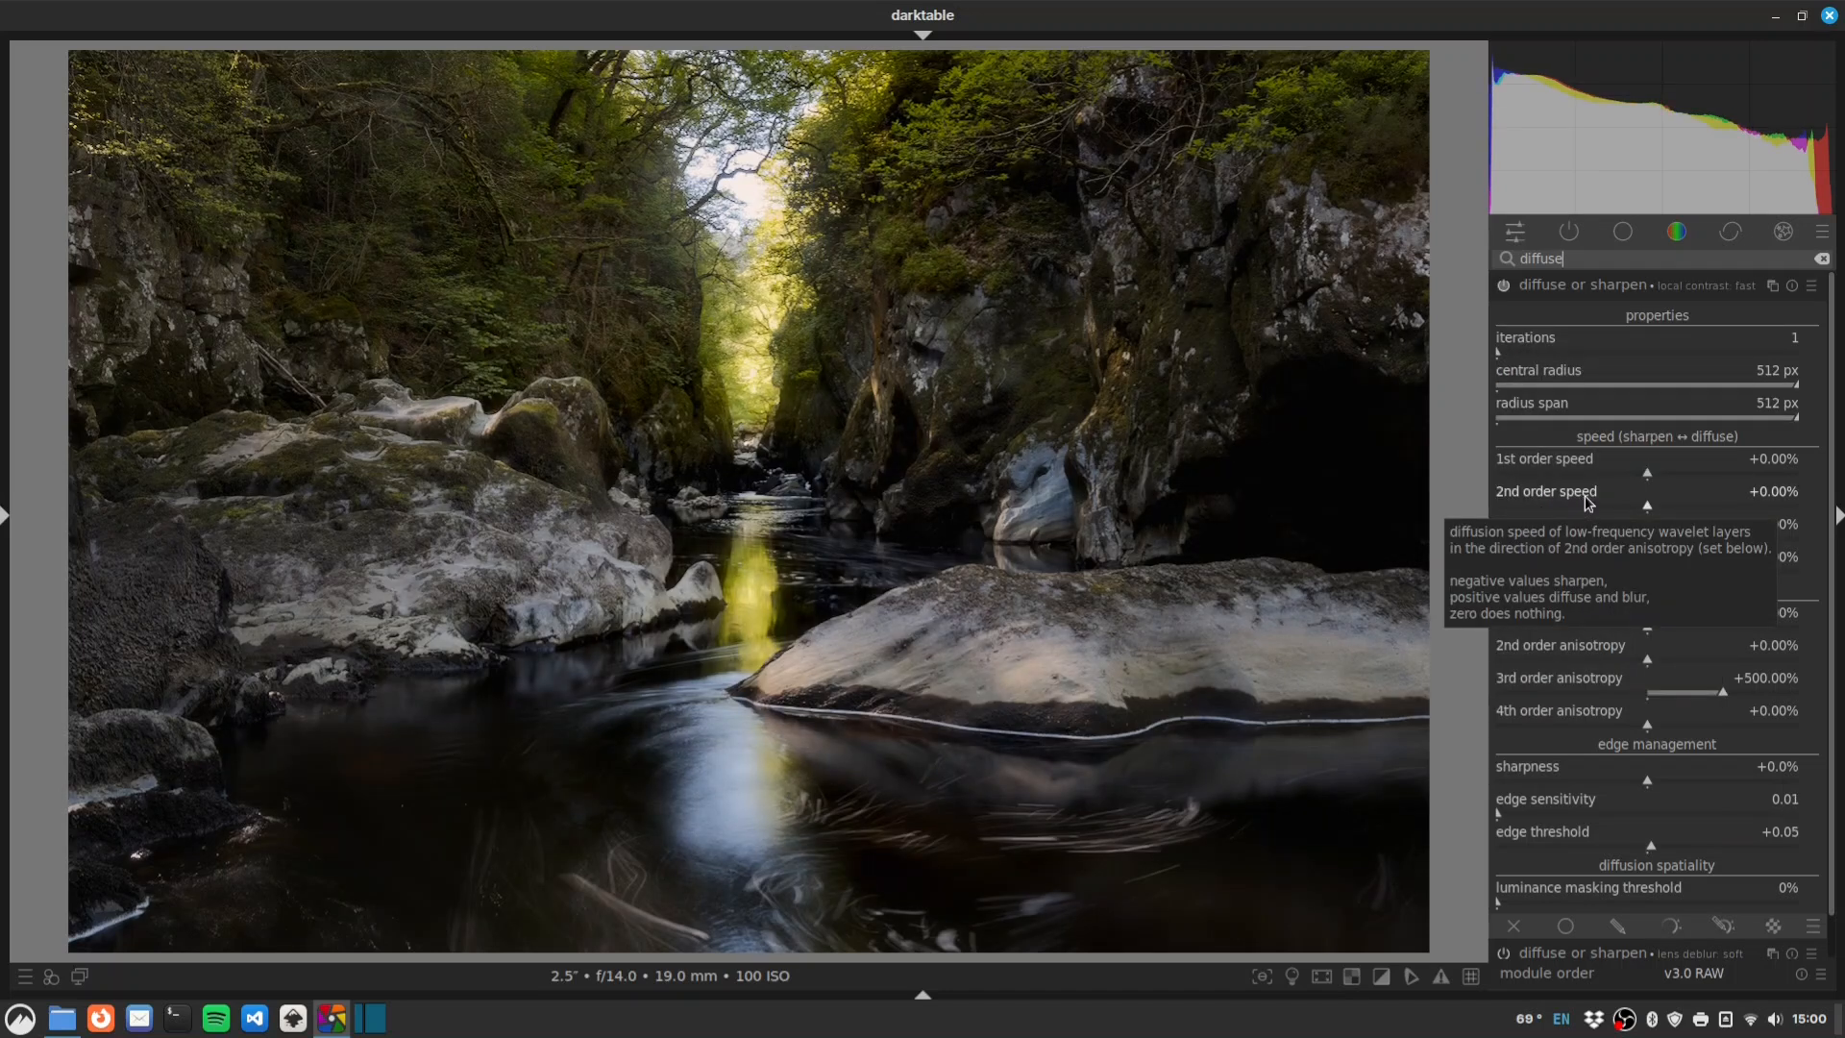
Blend the local contrast instance of diffuse or sharpen uniformly and set its opacity to 70%.
click(1831, 394)
click(1832, 511)
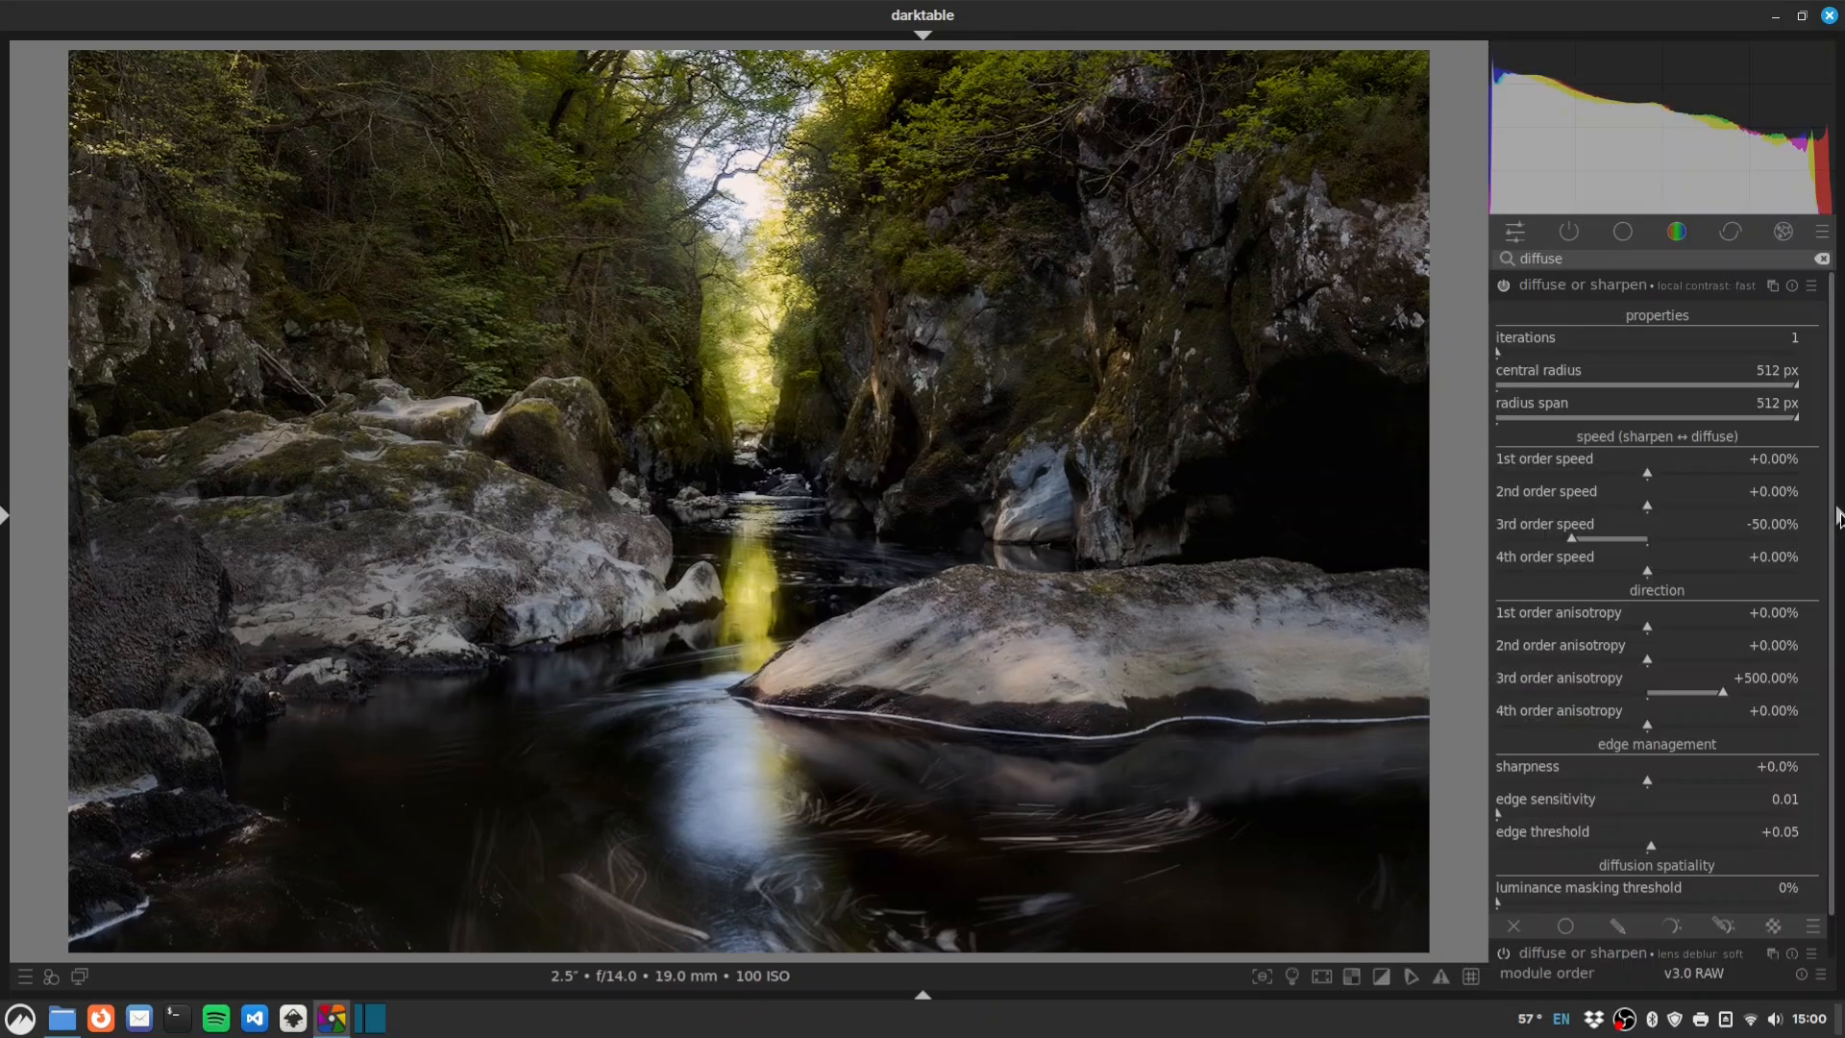
scroll(1543, 454, down, 1)
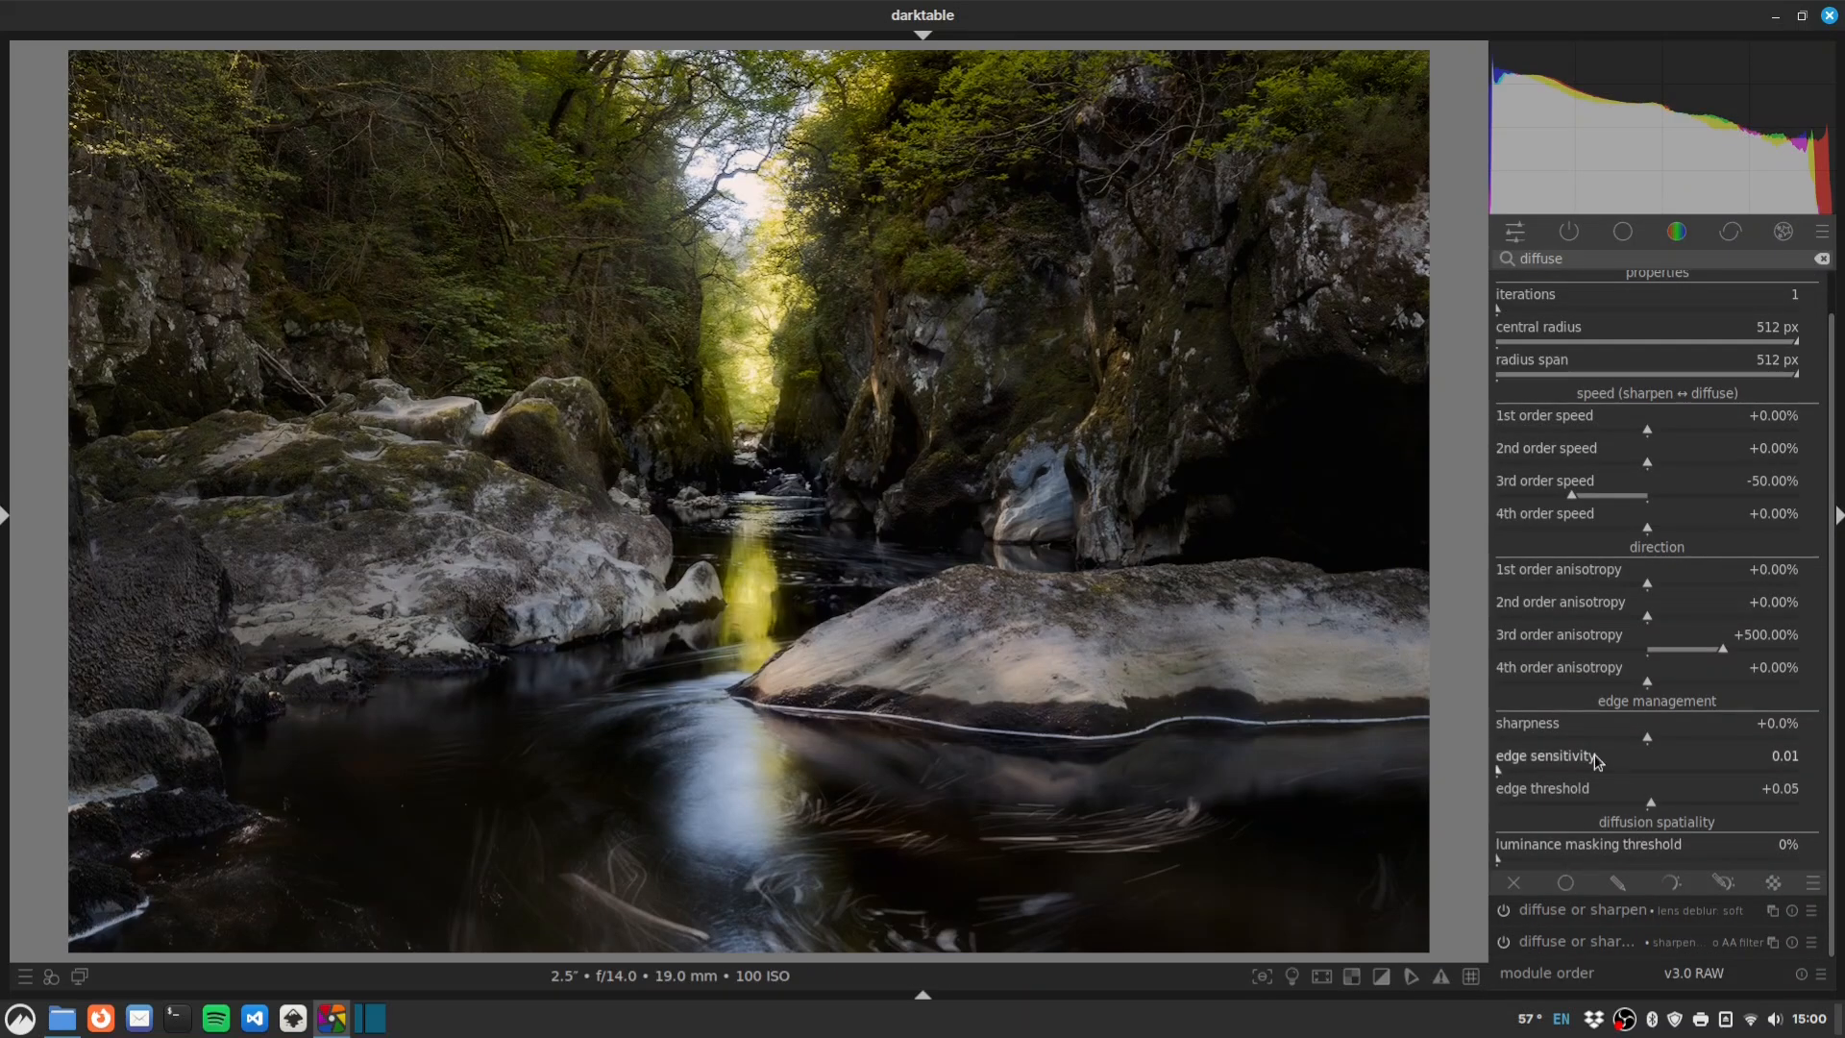
click(1566, 882)
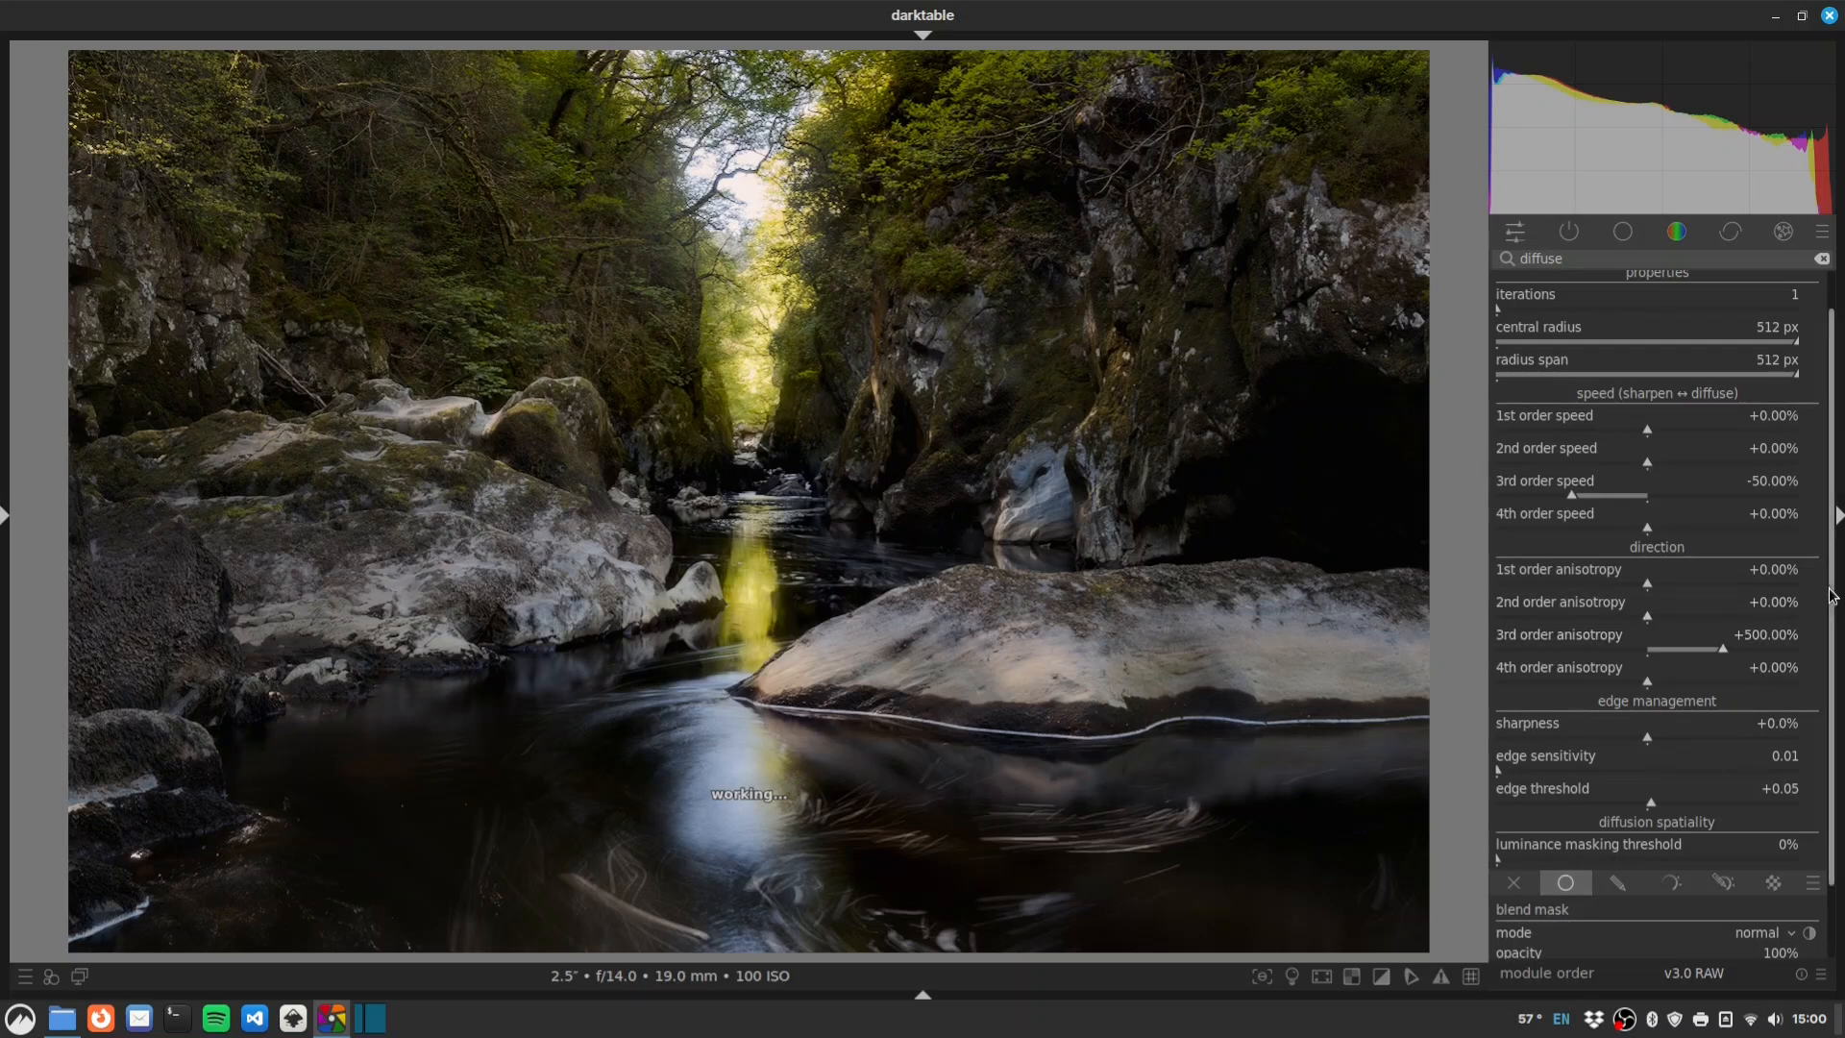
scroll(1755, 817, down, 2)
scroll(1753, 890, down, 6)
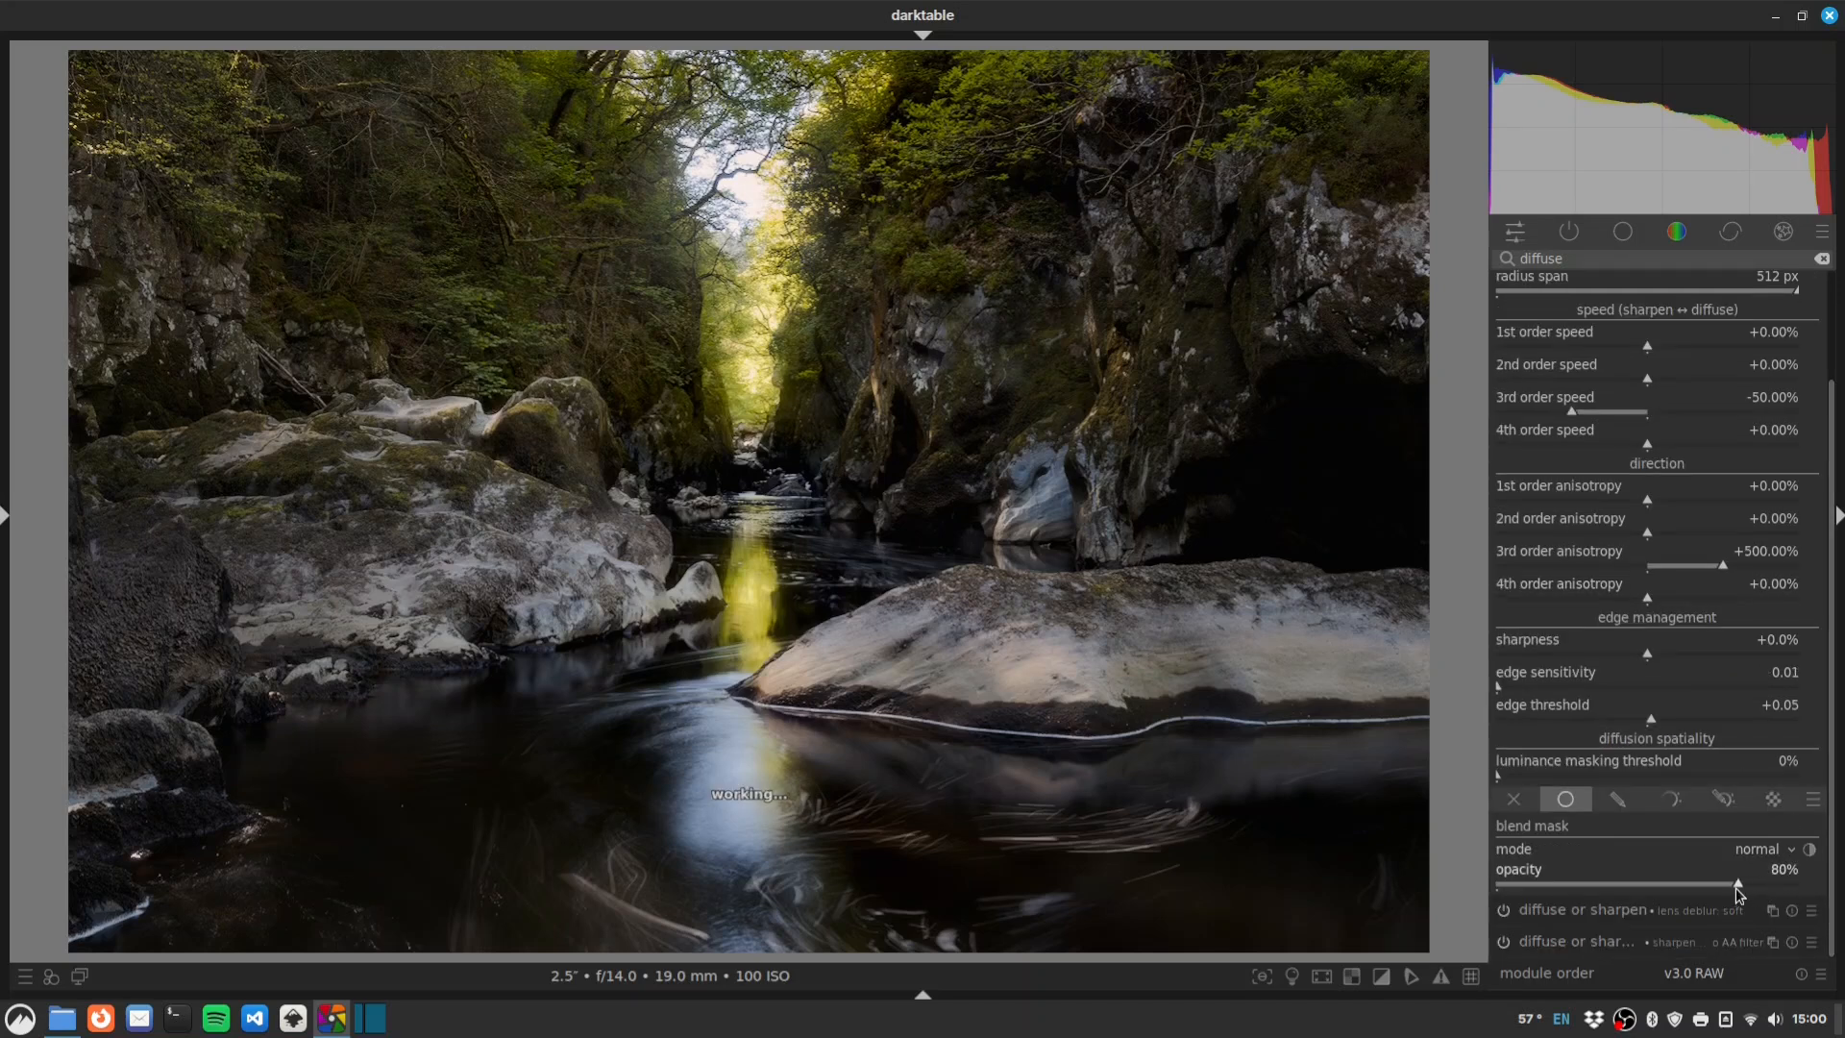
drag(1736, 888, 1704, 887)
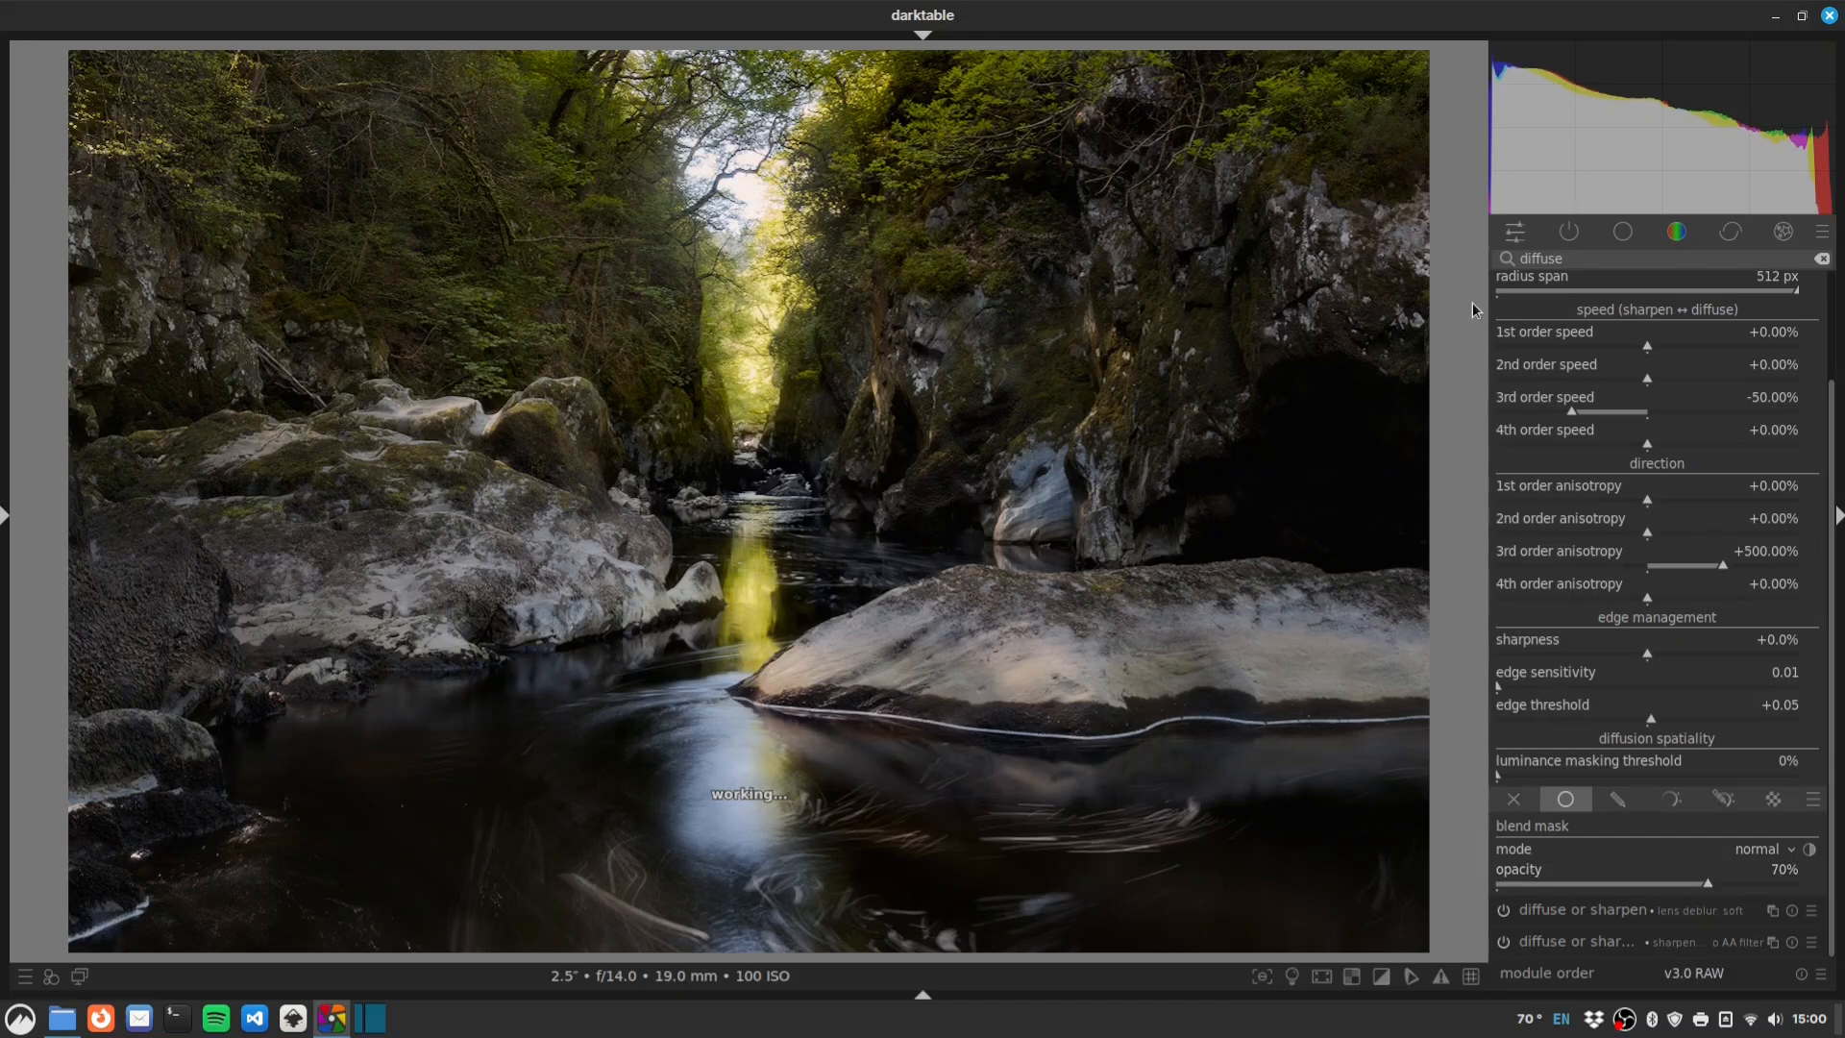
Toggle the local contrast instance off and on to compare its effect at the reduced opacity.
scroll(1794, 397, up, 3)
click(1504, 286)
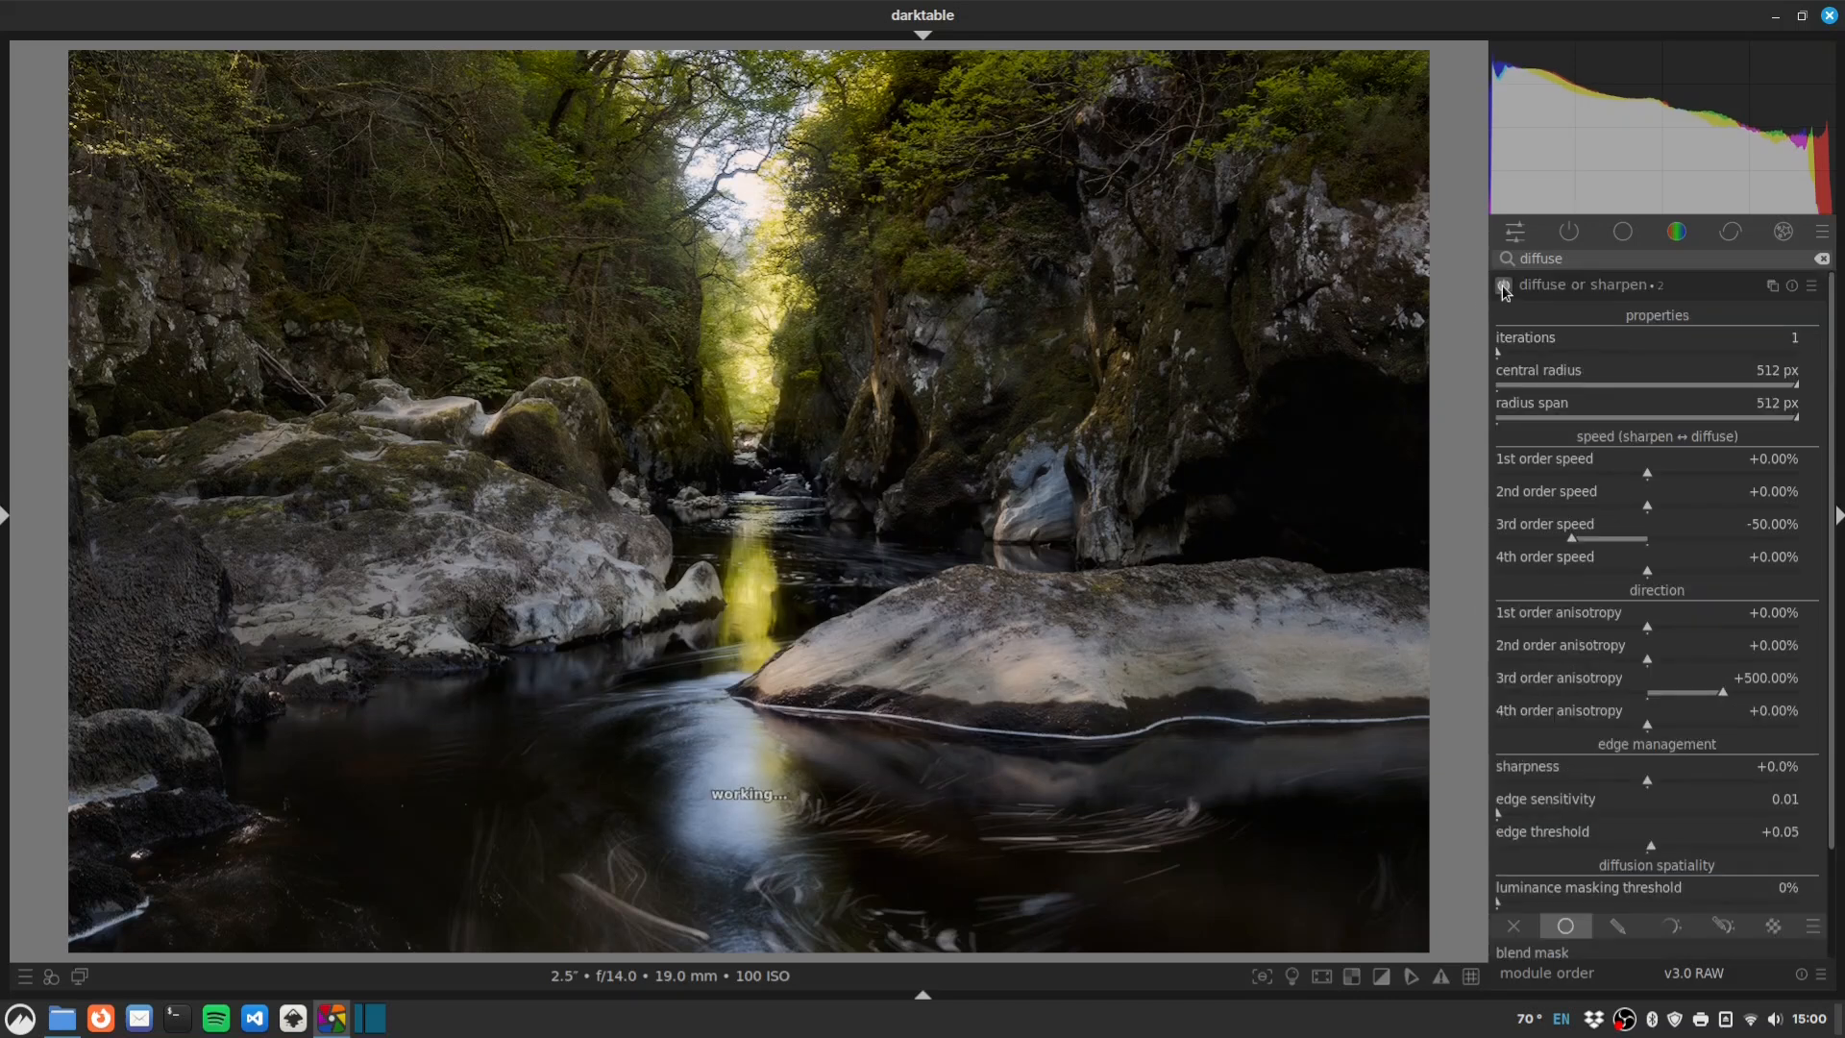
click(1504, 287)
Give the local contrast instance a parametric mask on the g channel with lower input limits 1.2 and 3.9, feathered by 23.8 px.
scroll(1826, 365, down, 2)
scroll(1693, 655, down, 1)
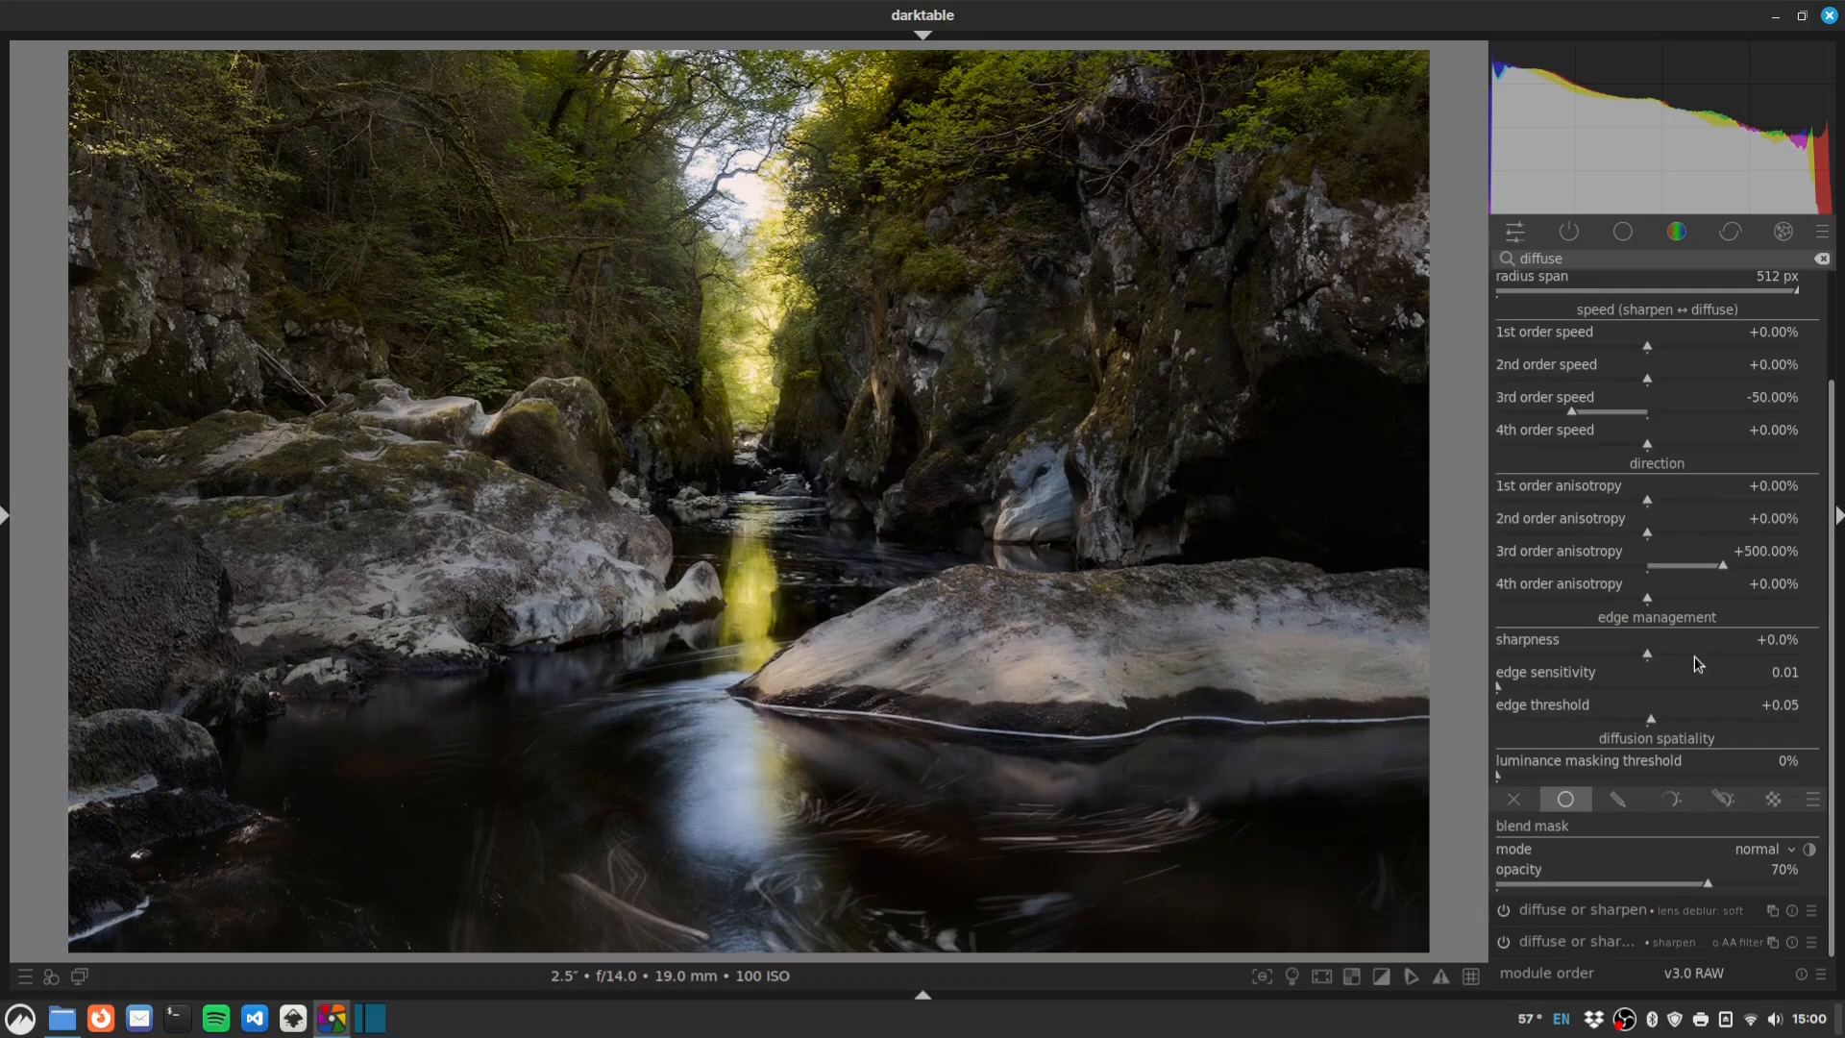
click(1671, 800)
scroll(1796, 772, down, 5)
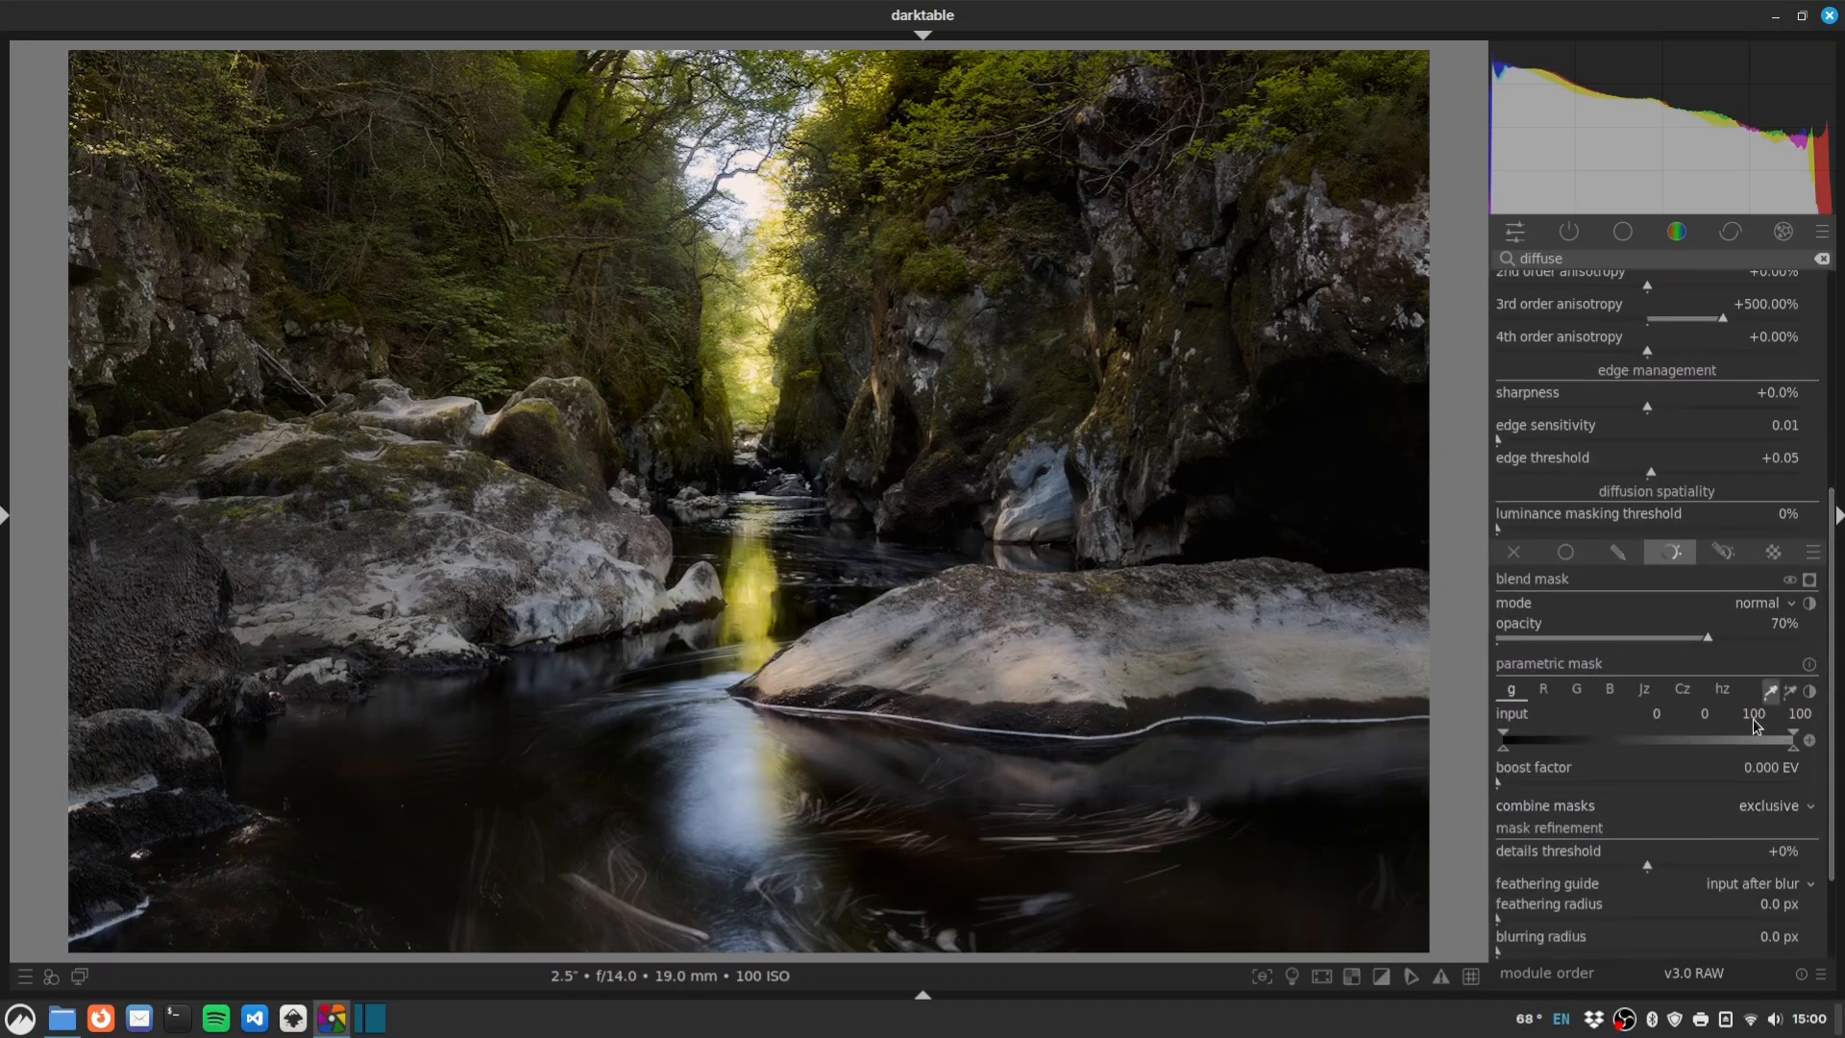
mouse_move(1504, 748)
mouse_down()
mouse_move(1529, 754)
mouse_move(1524, 737)
mouse_move(1508, 755)
mouse_move(1516, 738)
mouse_up()
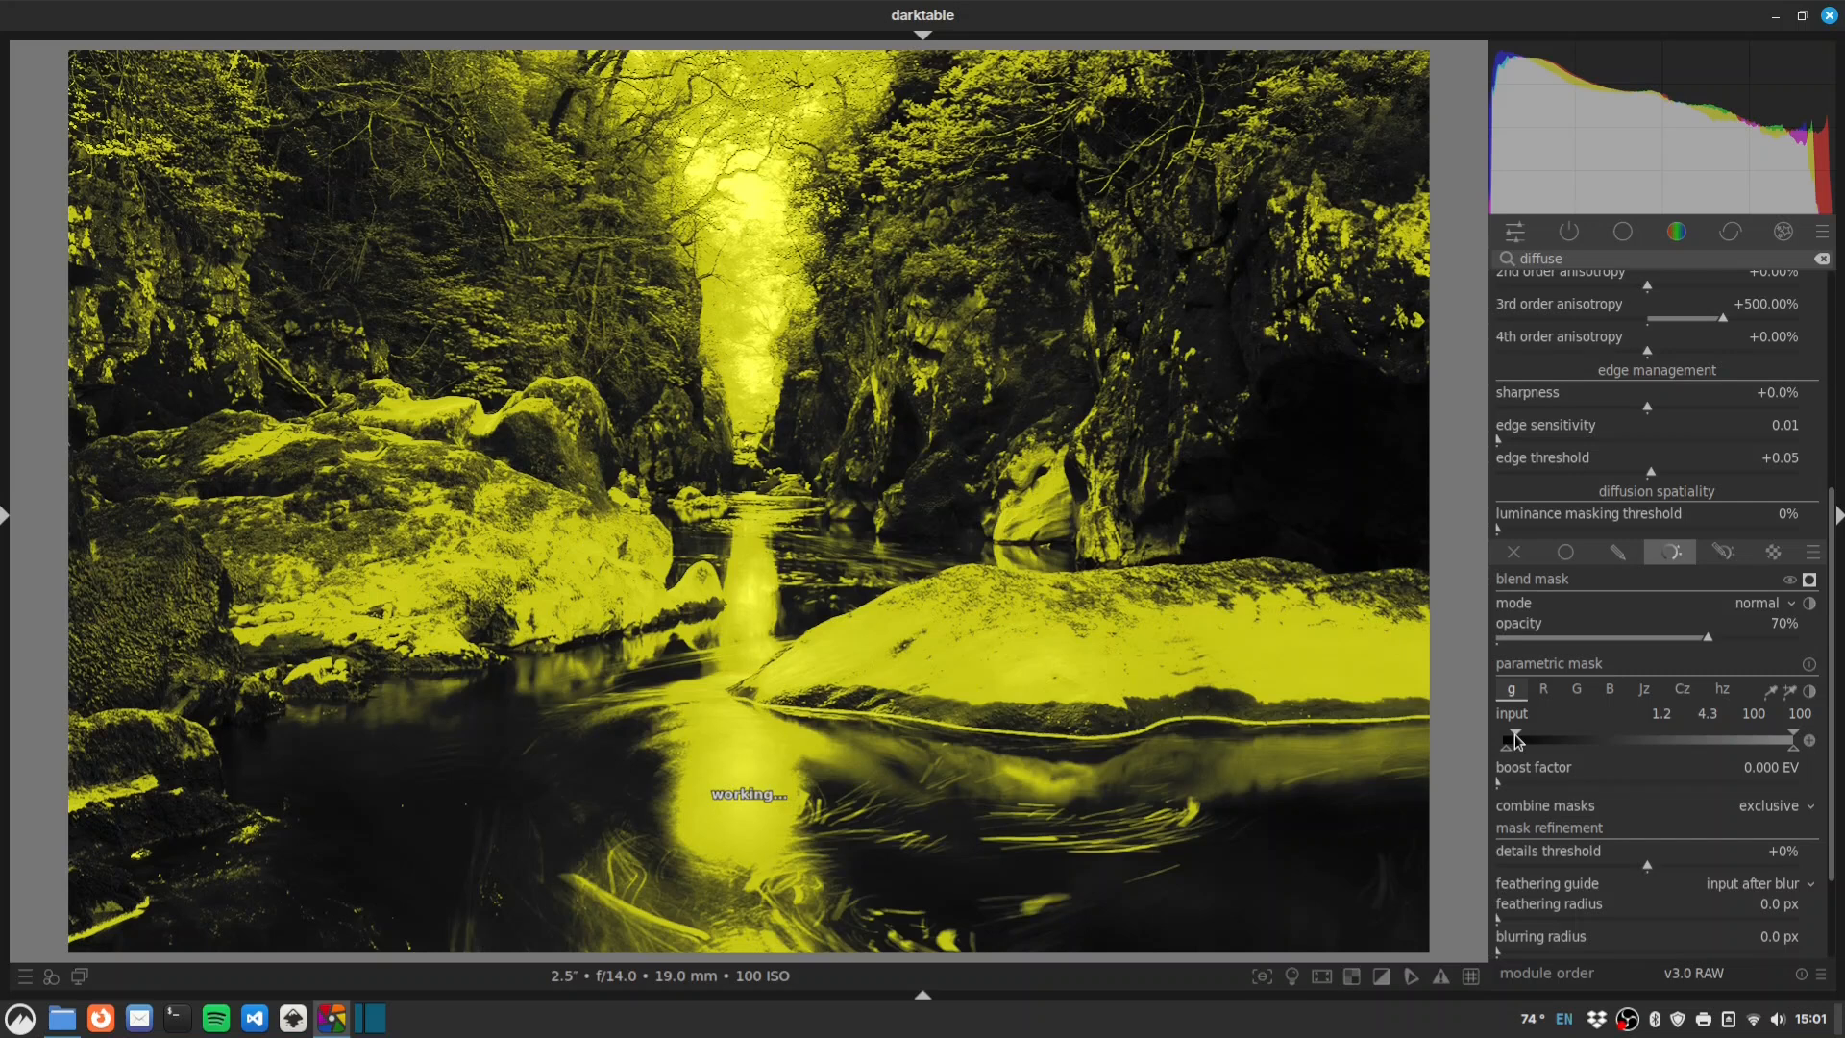
click(1524, 919)
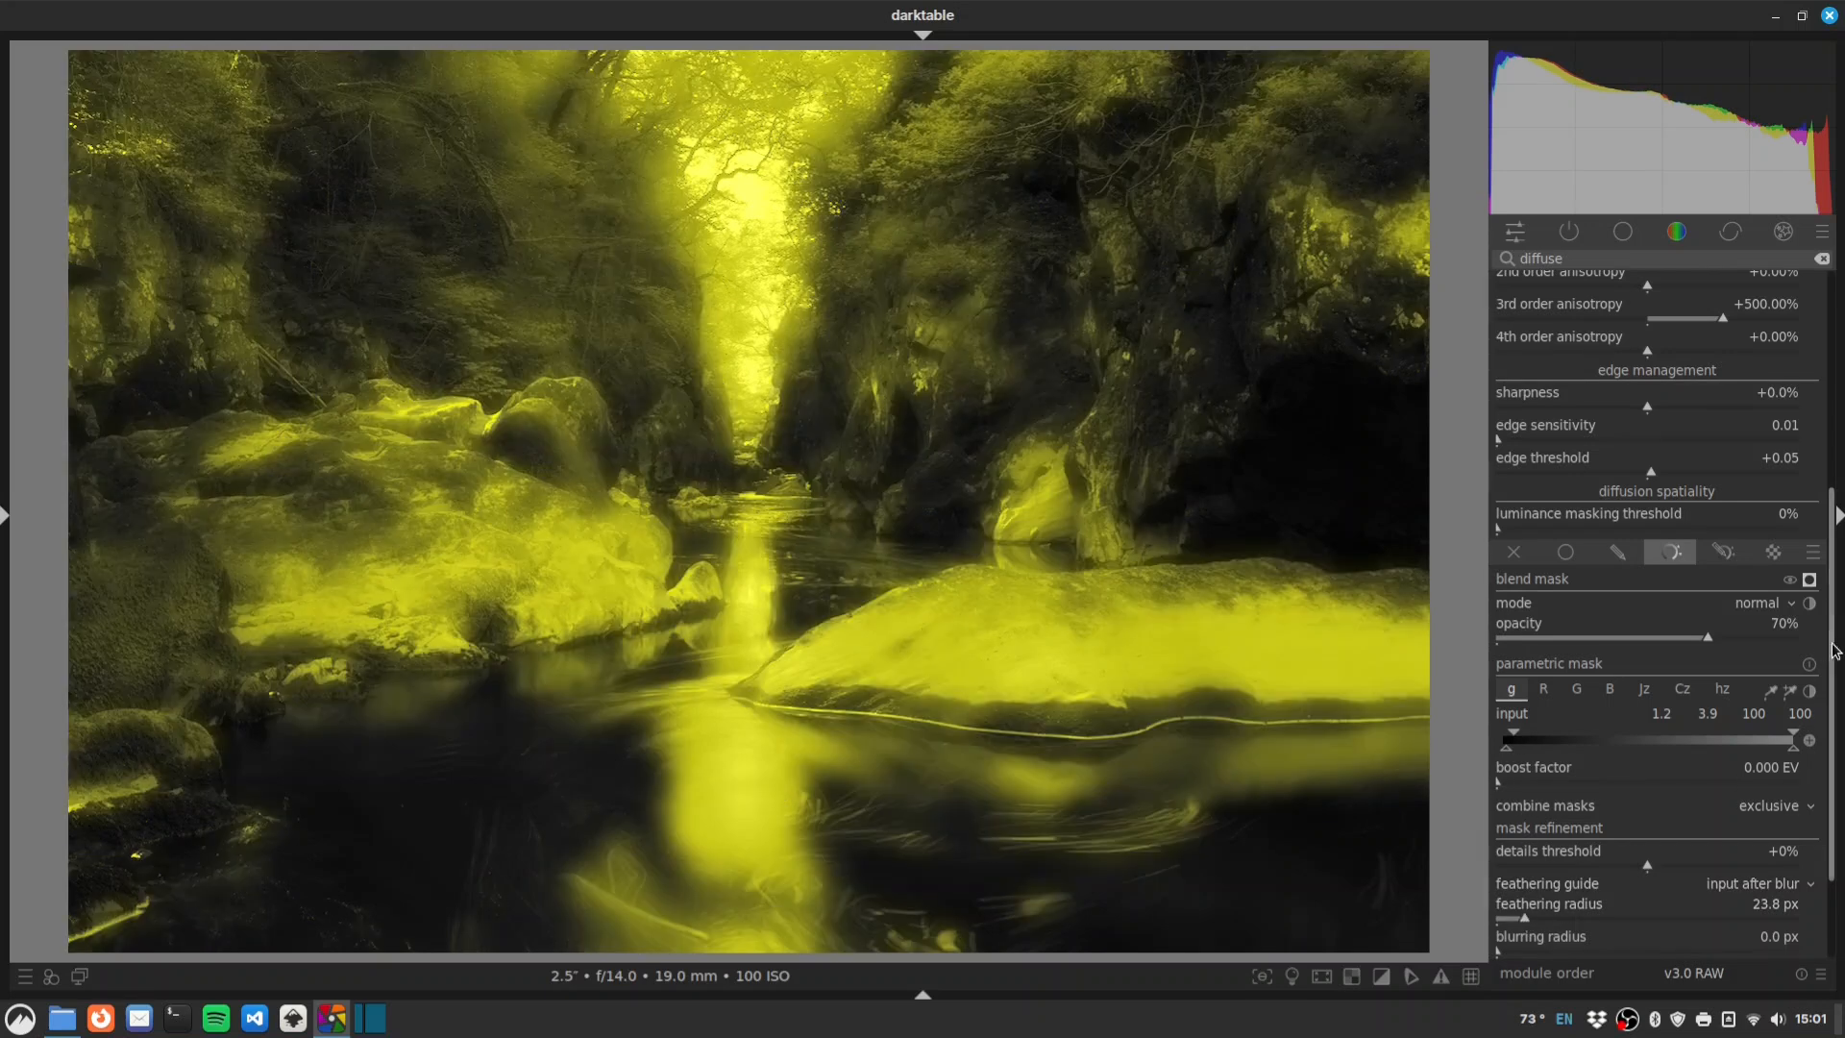
Hide the yellow mask overlay and toggle the masked local contrast instance off and on to compare its effect.
scroll(1800, 362, up, 5)
scroll(1792, 337, up, 2)
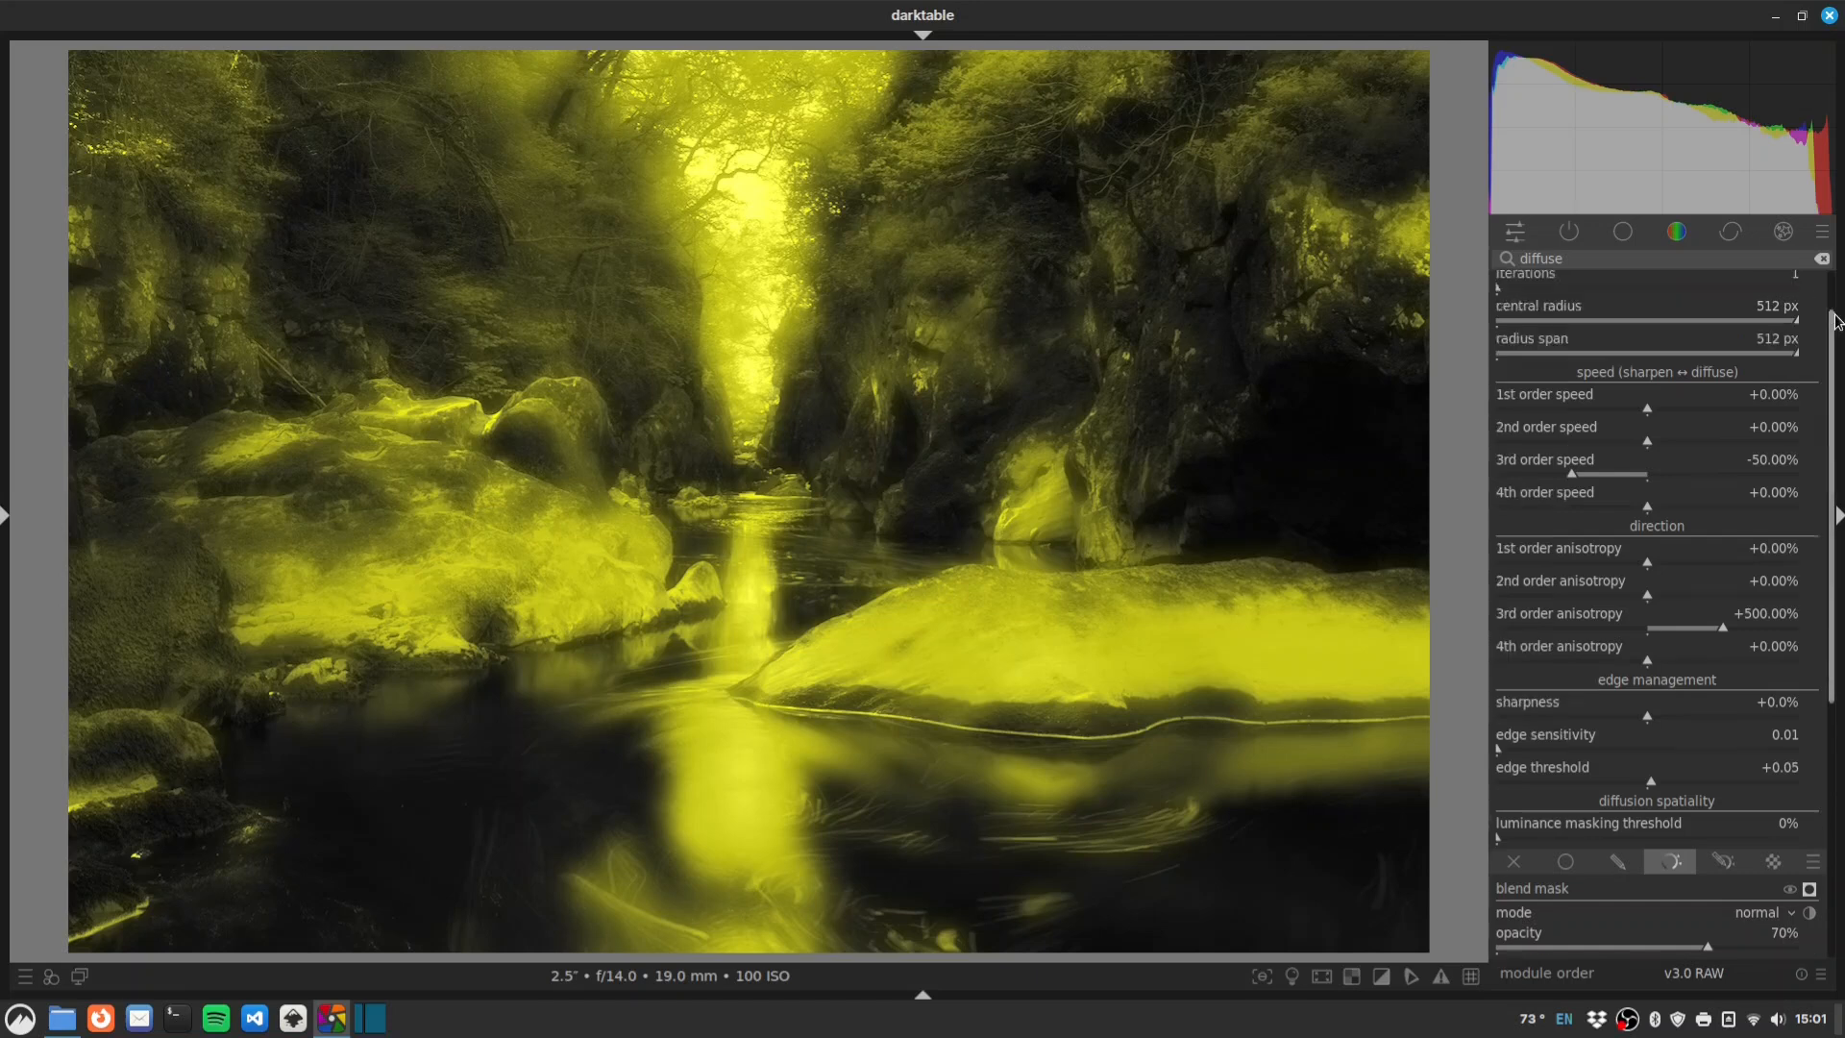
click(1754, 287)
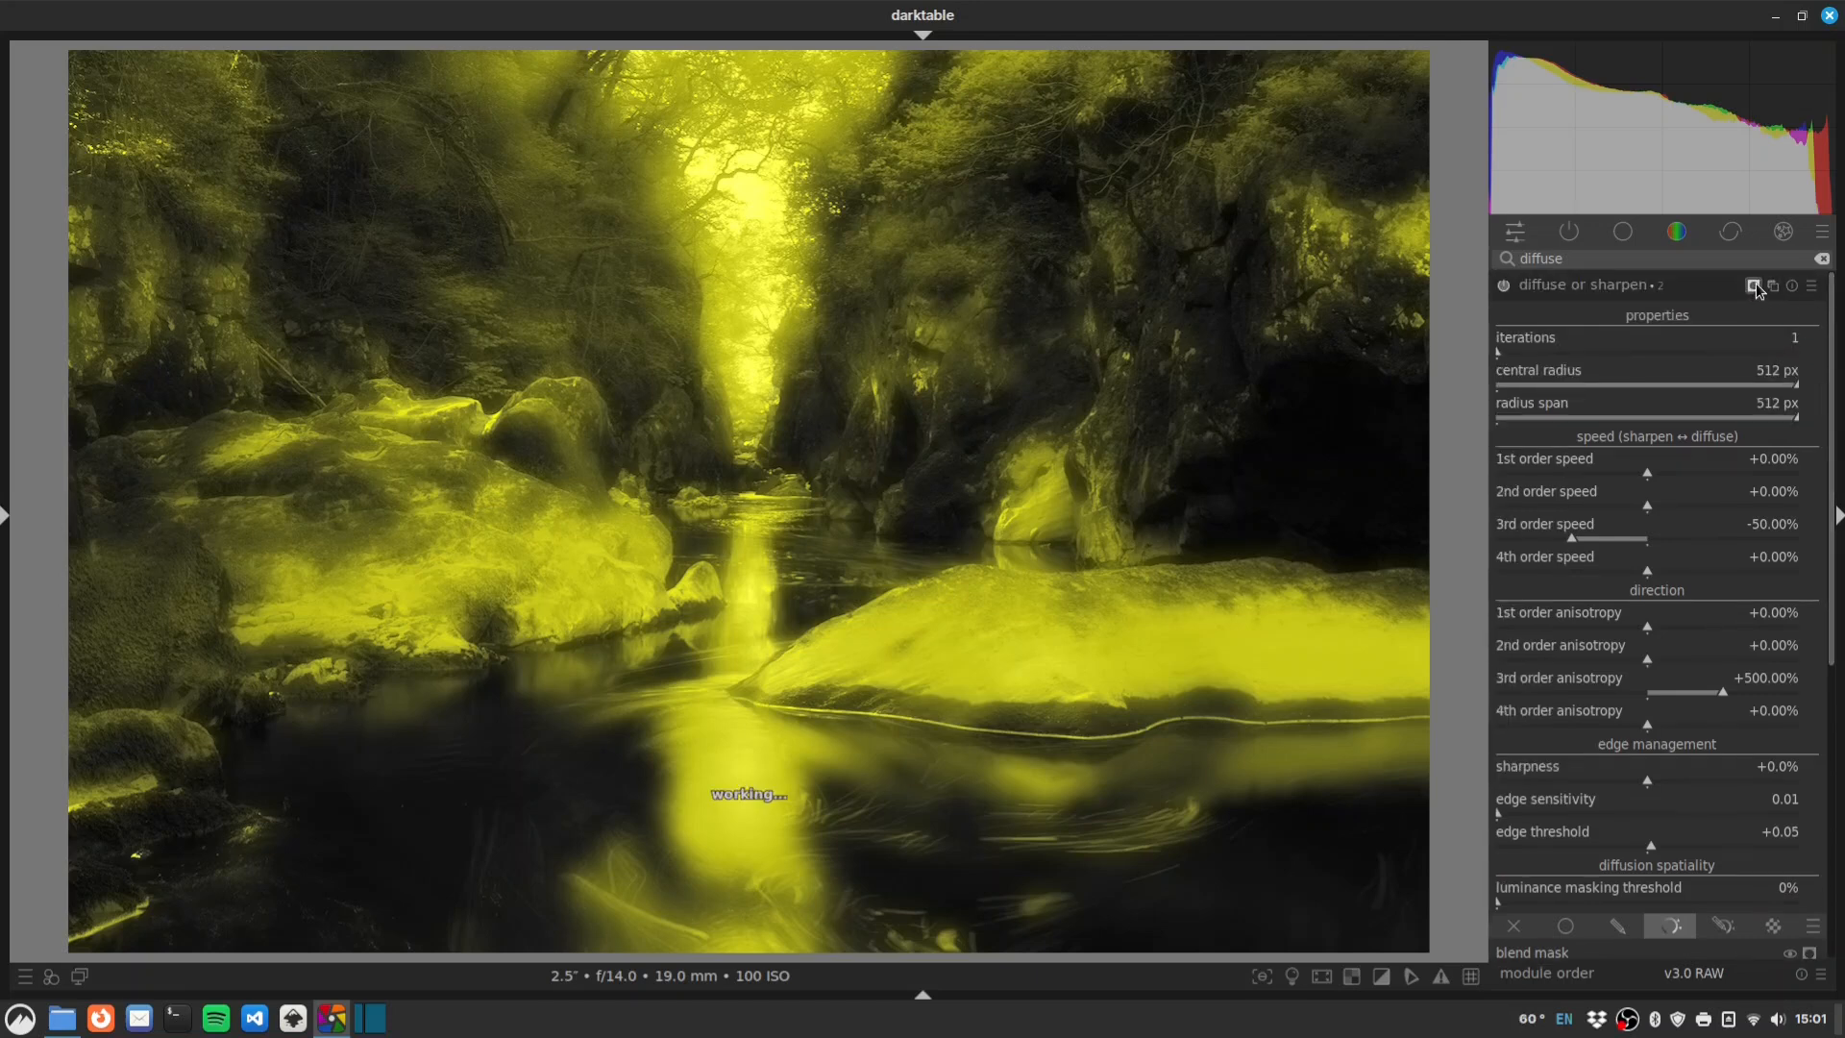
click(1754, 286)
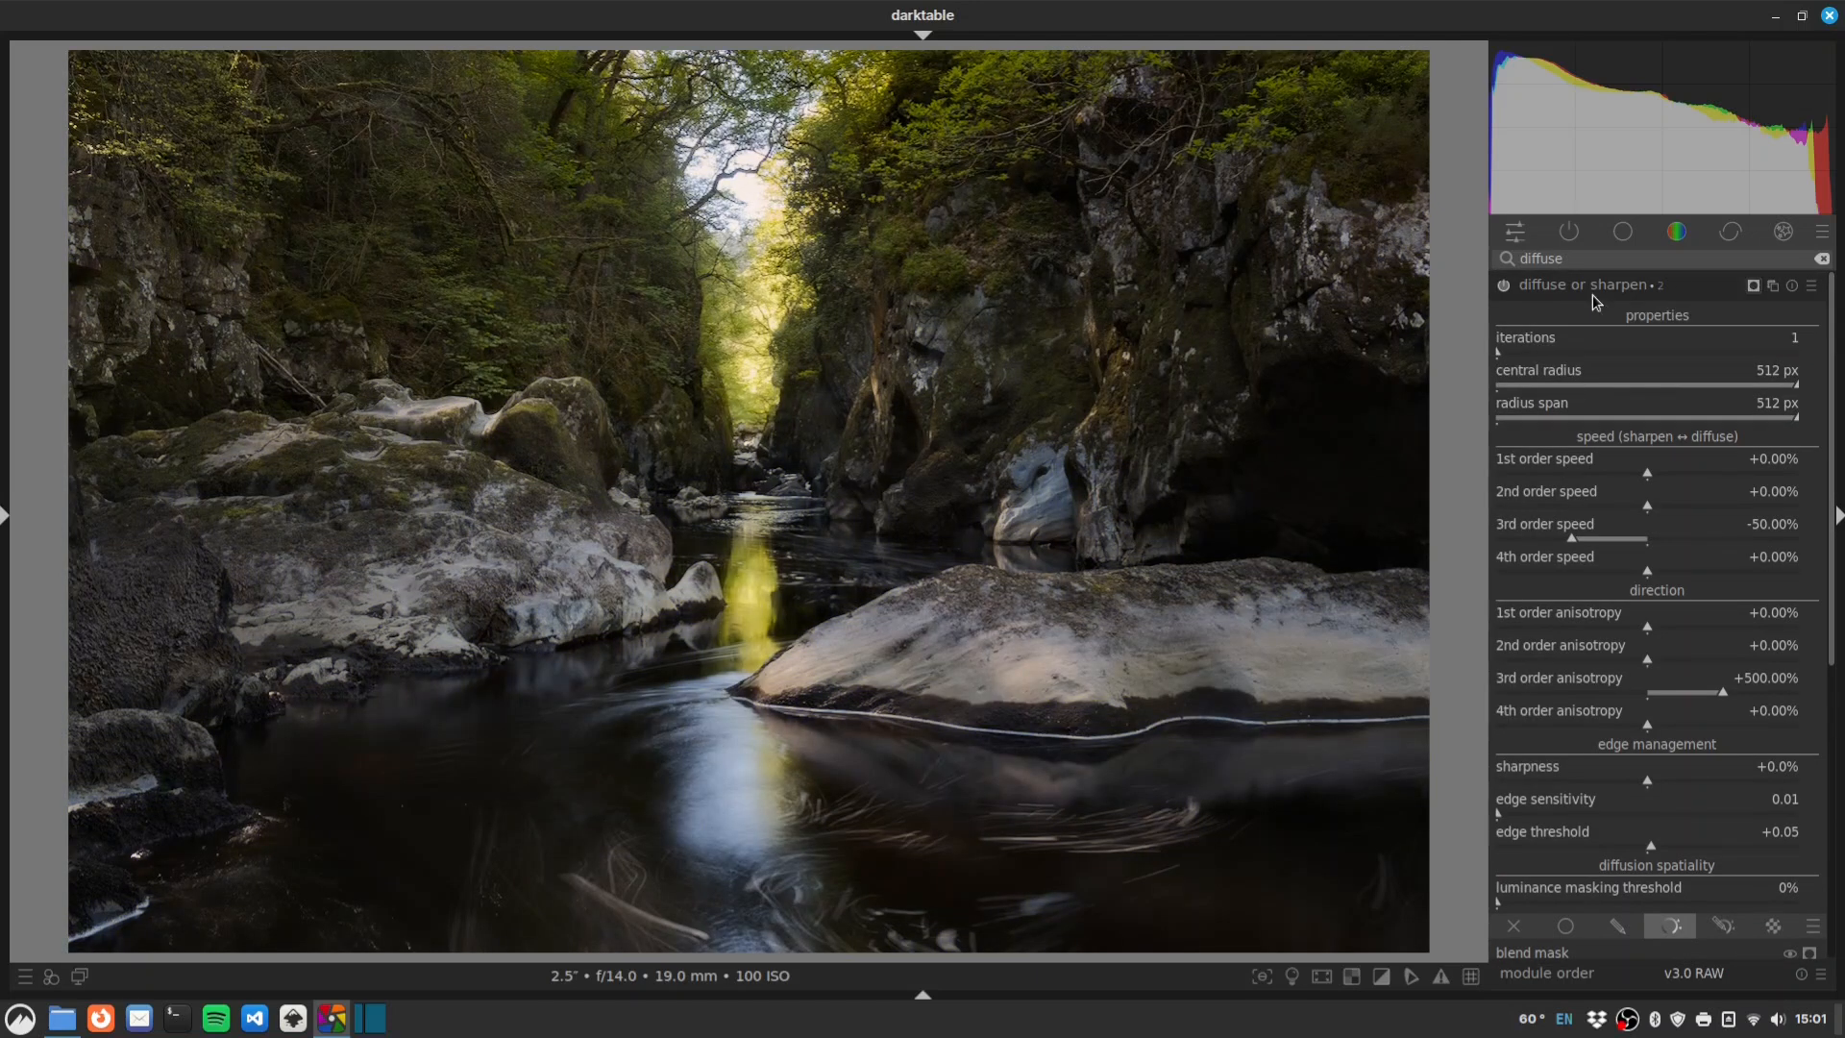
click(1509, 283)
click(1509, 283)
click(1509, 284)
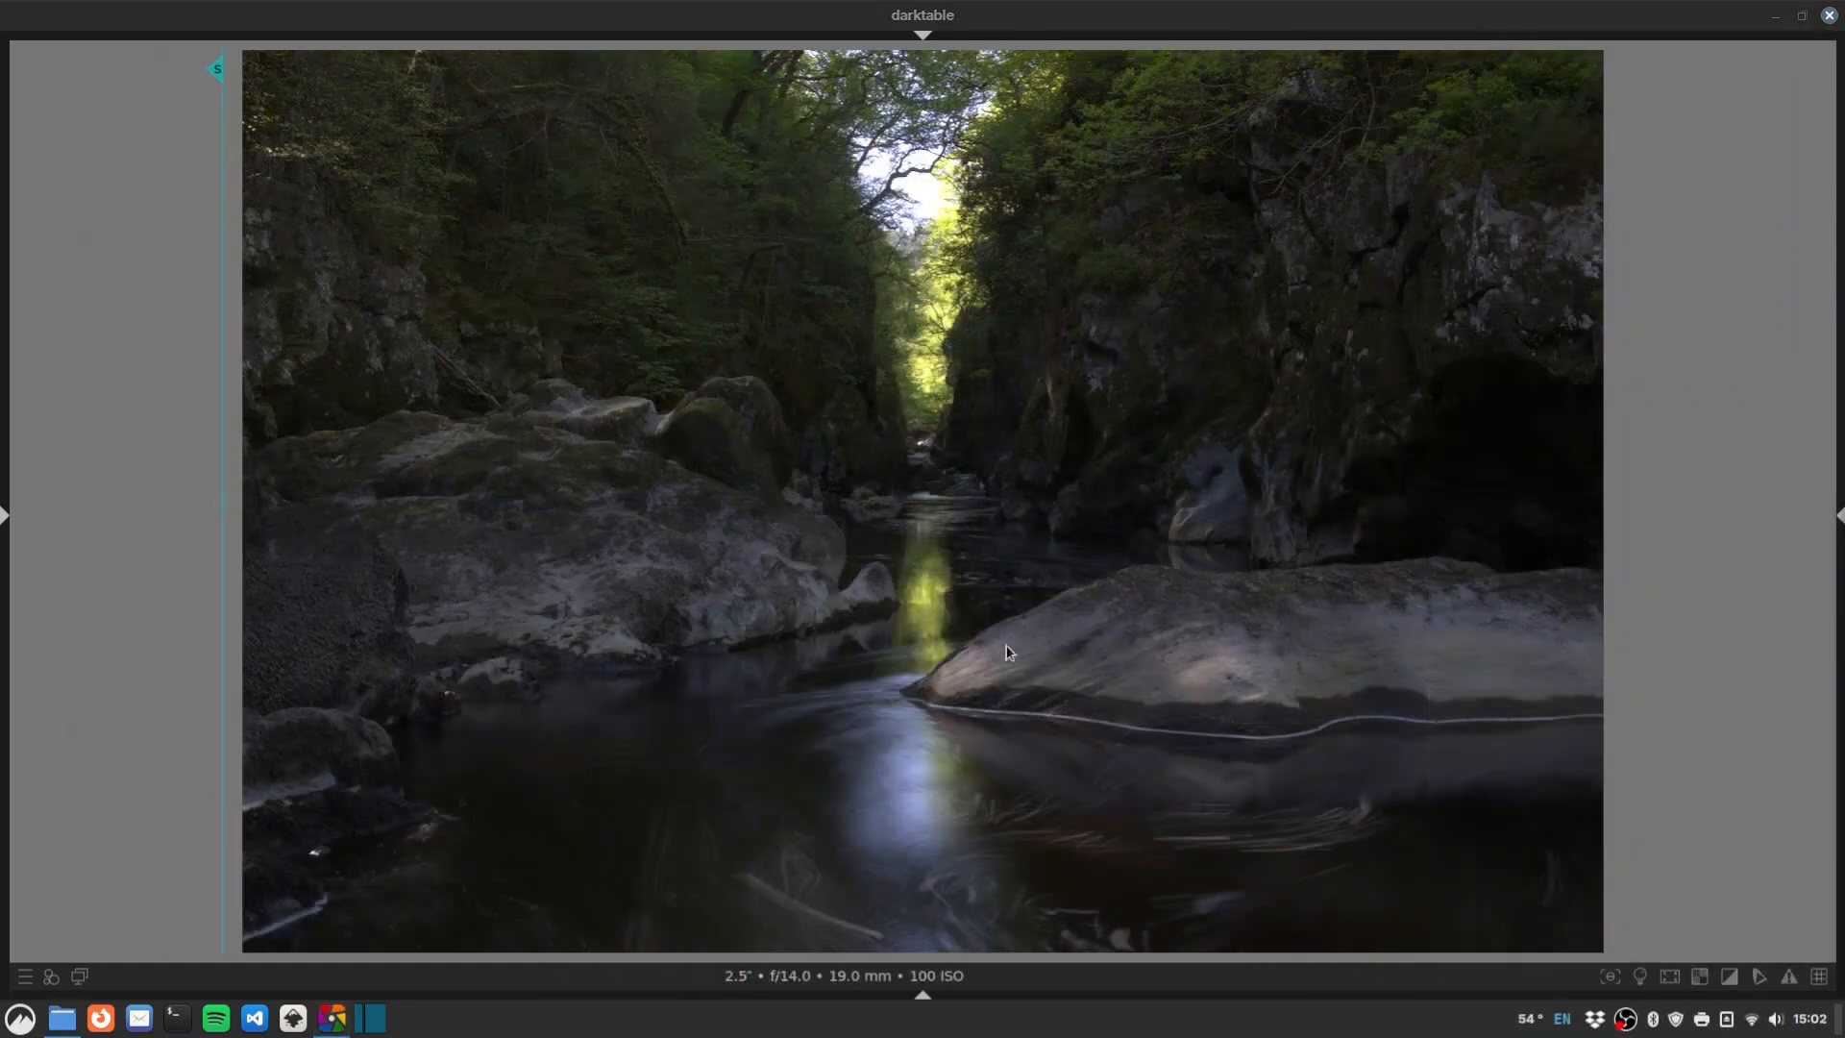
Sweep the snapshot divider back and forth across the photo to compare the earlier version with the finished edit.
drag(212, 77, 1617, 350)
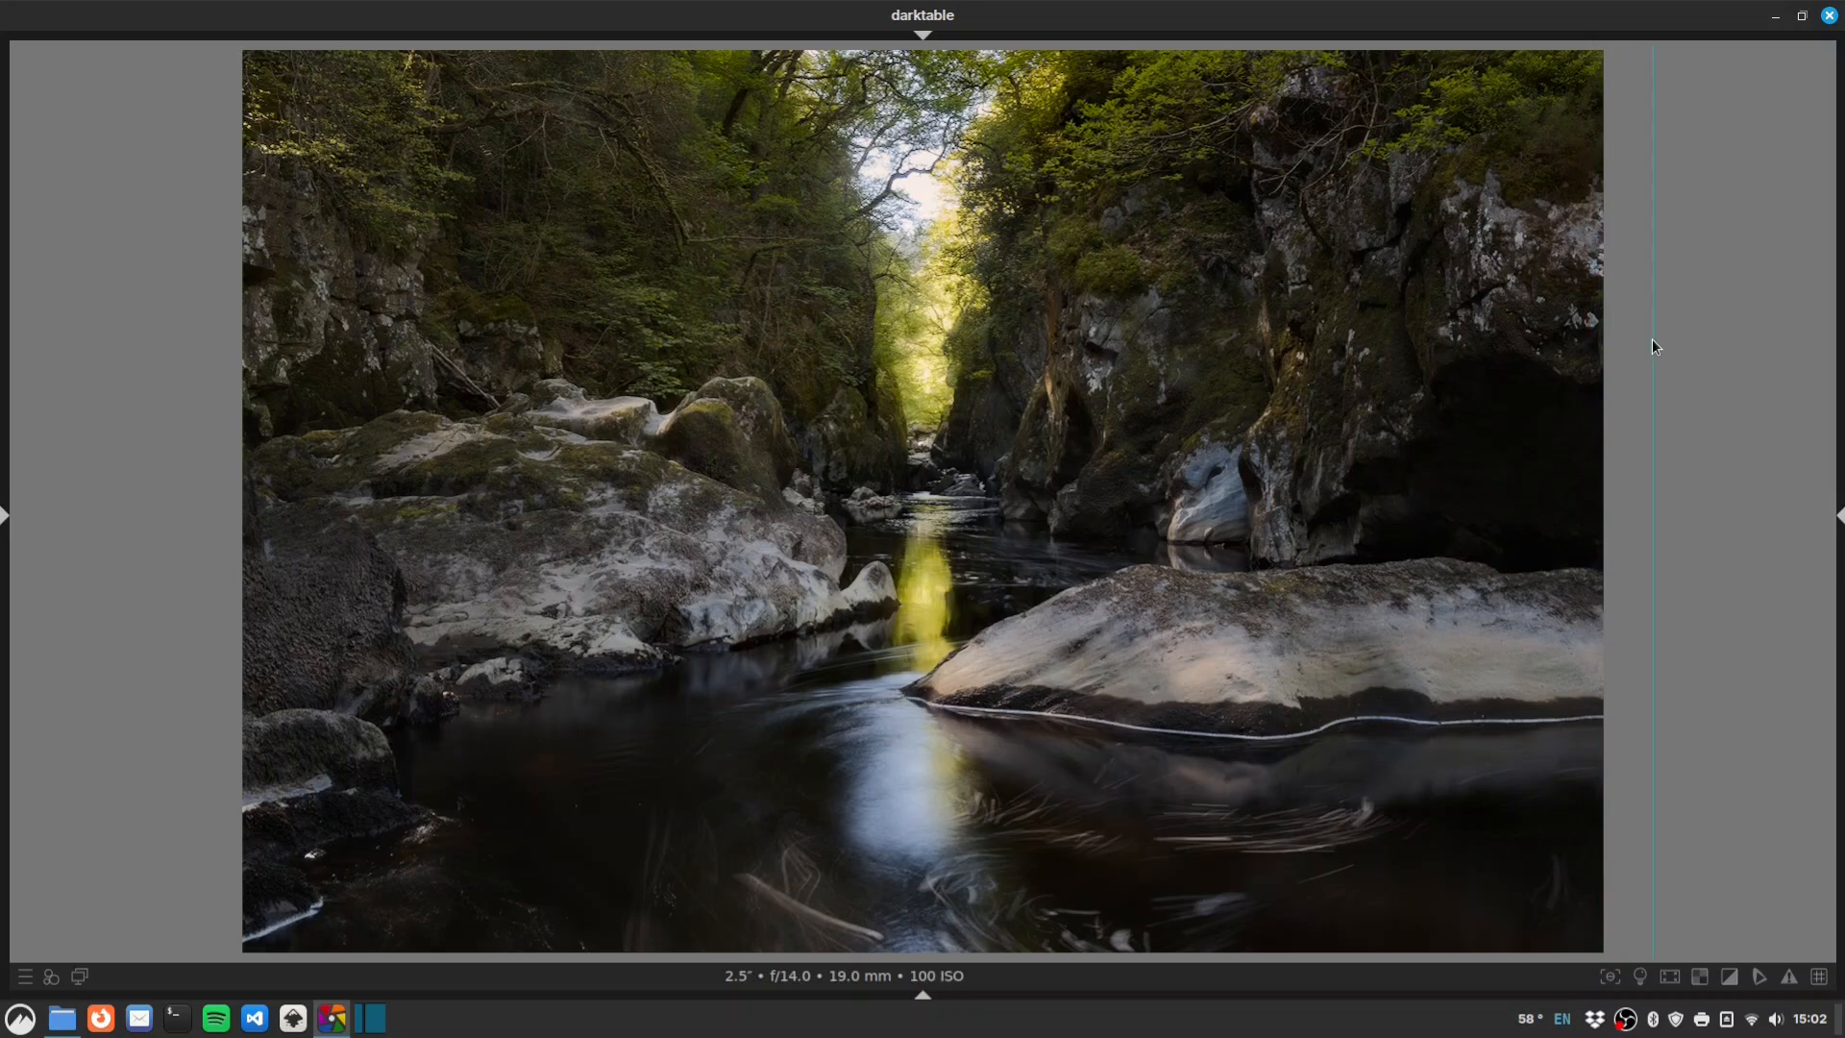
drag(1636, 354, 994, 519)
drag(1387, 531, 1629, 522)
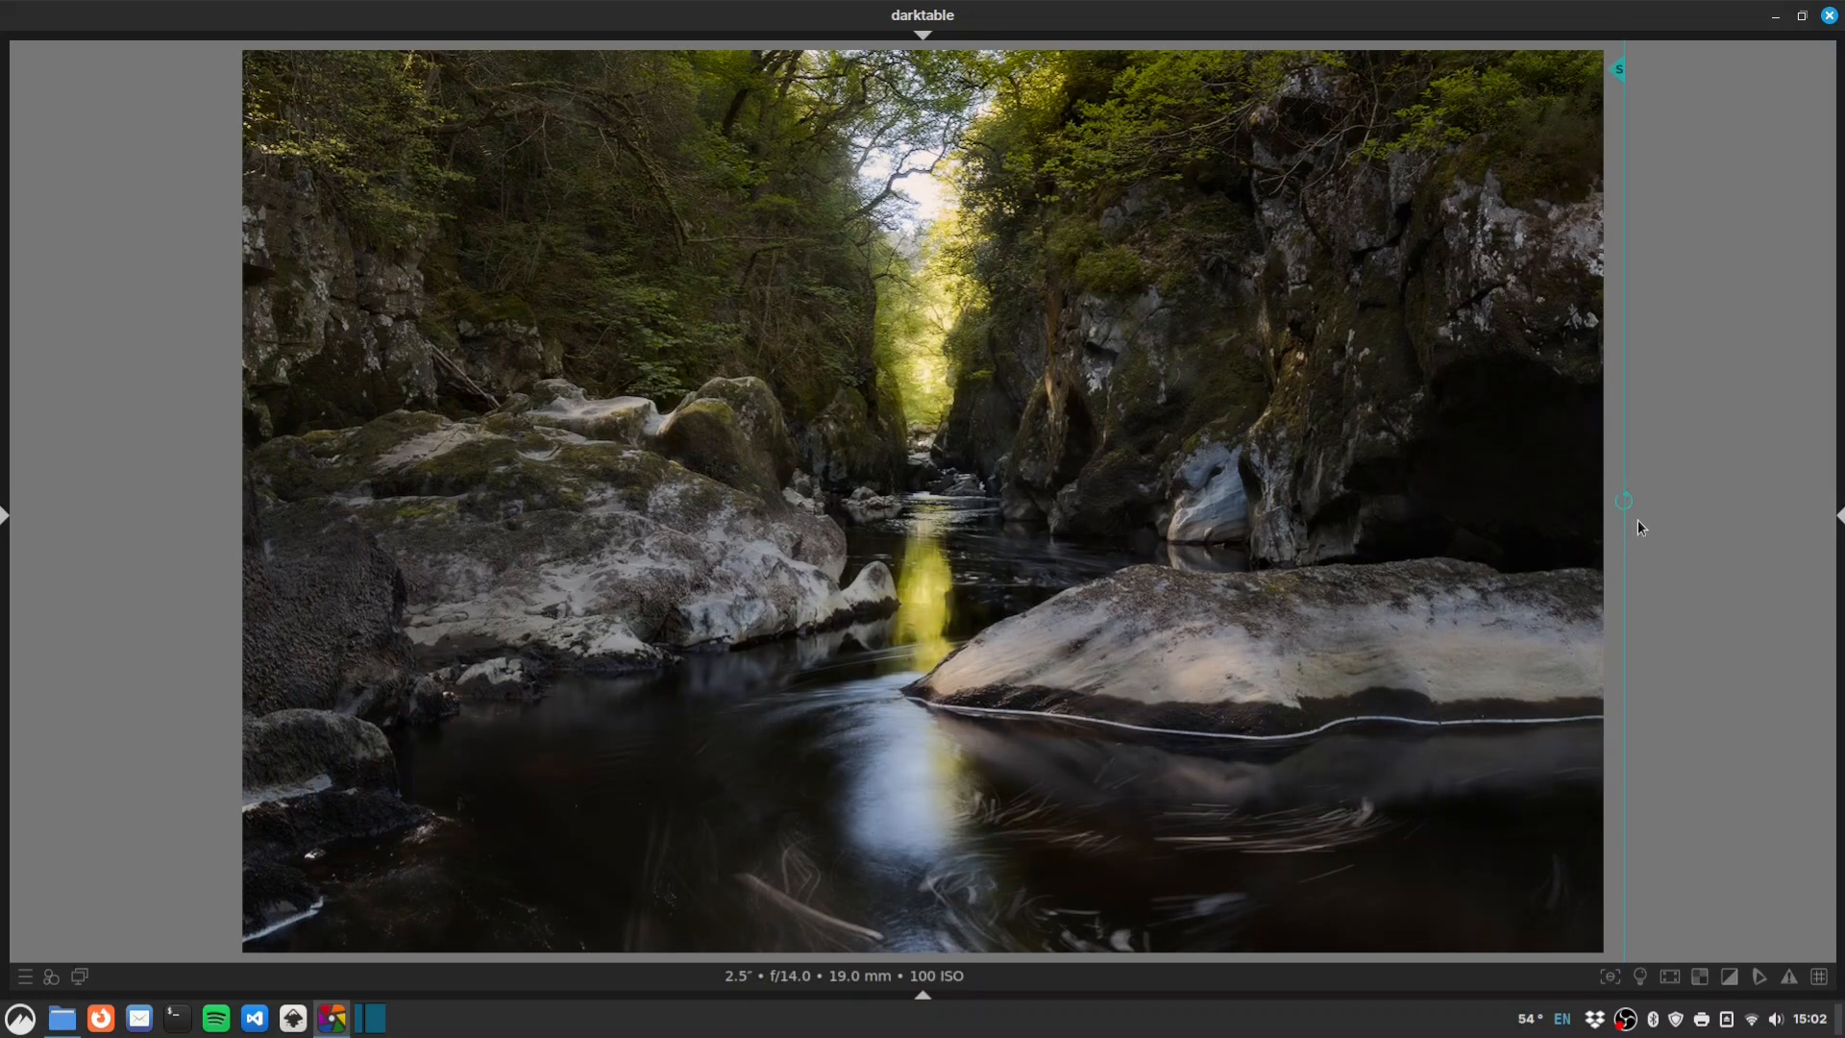